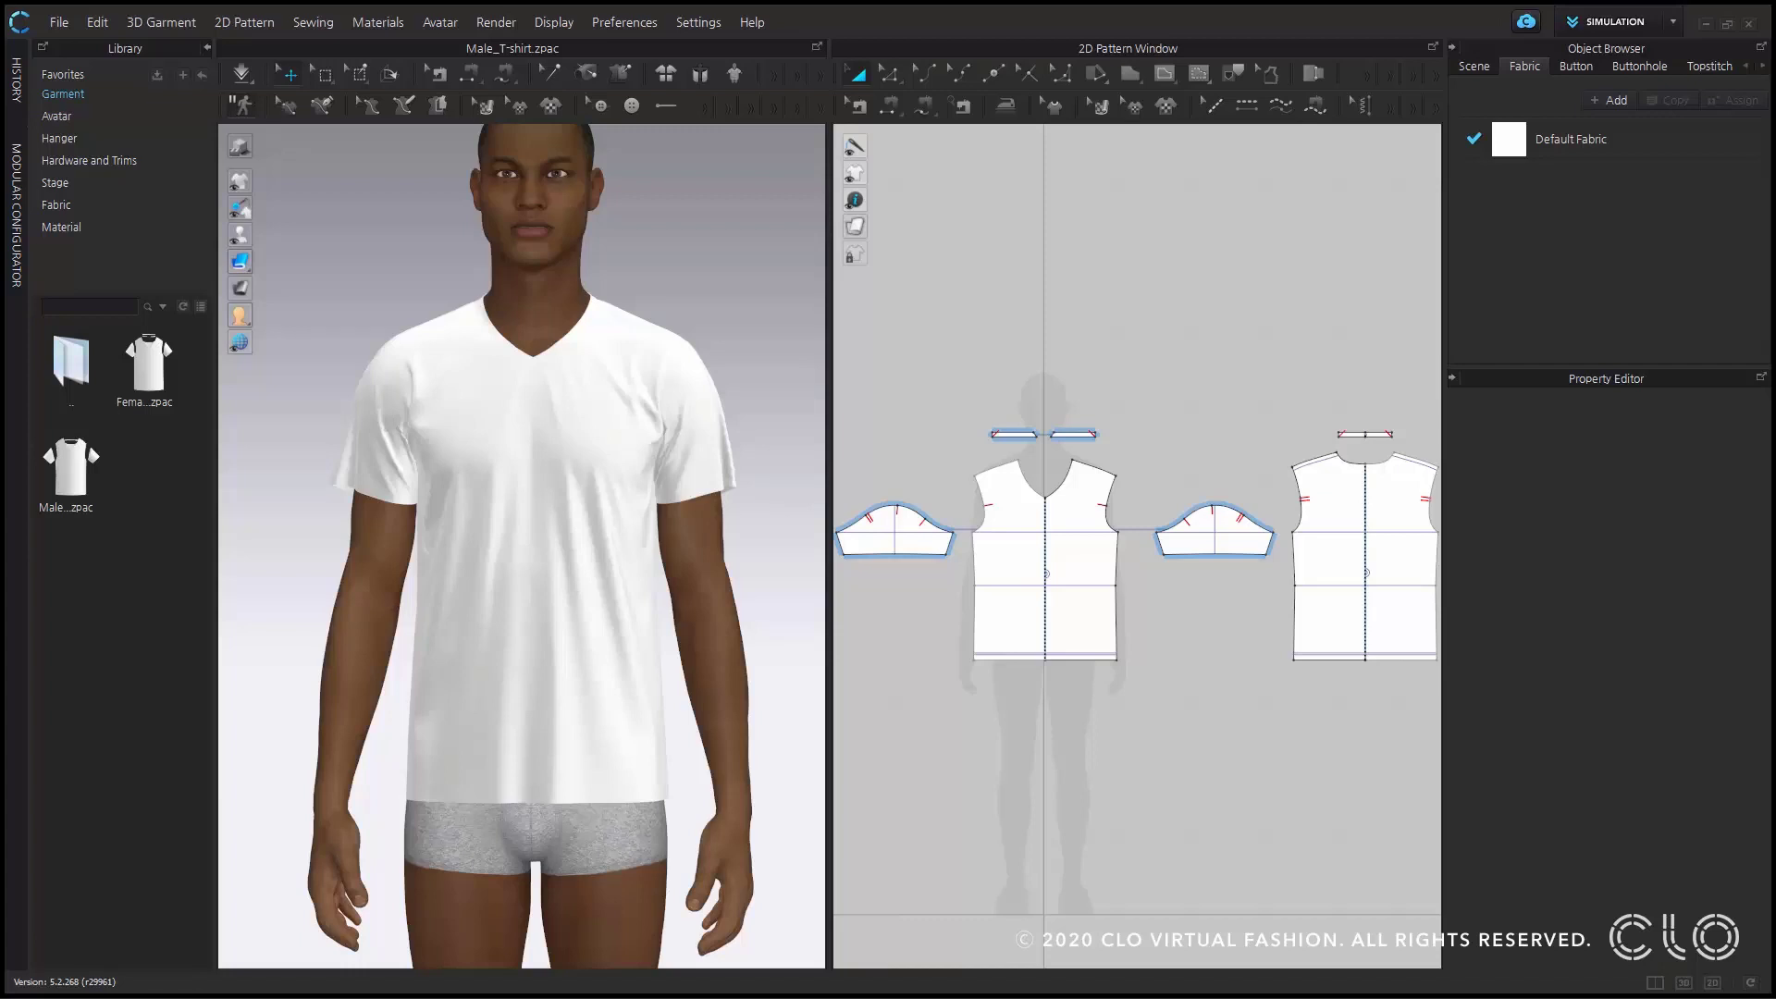
- Select Default Fabric and search the fabric library for "leather"
left_click(1540, 141)
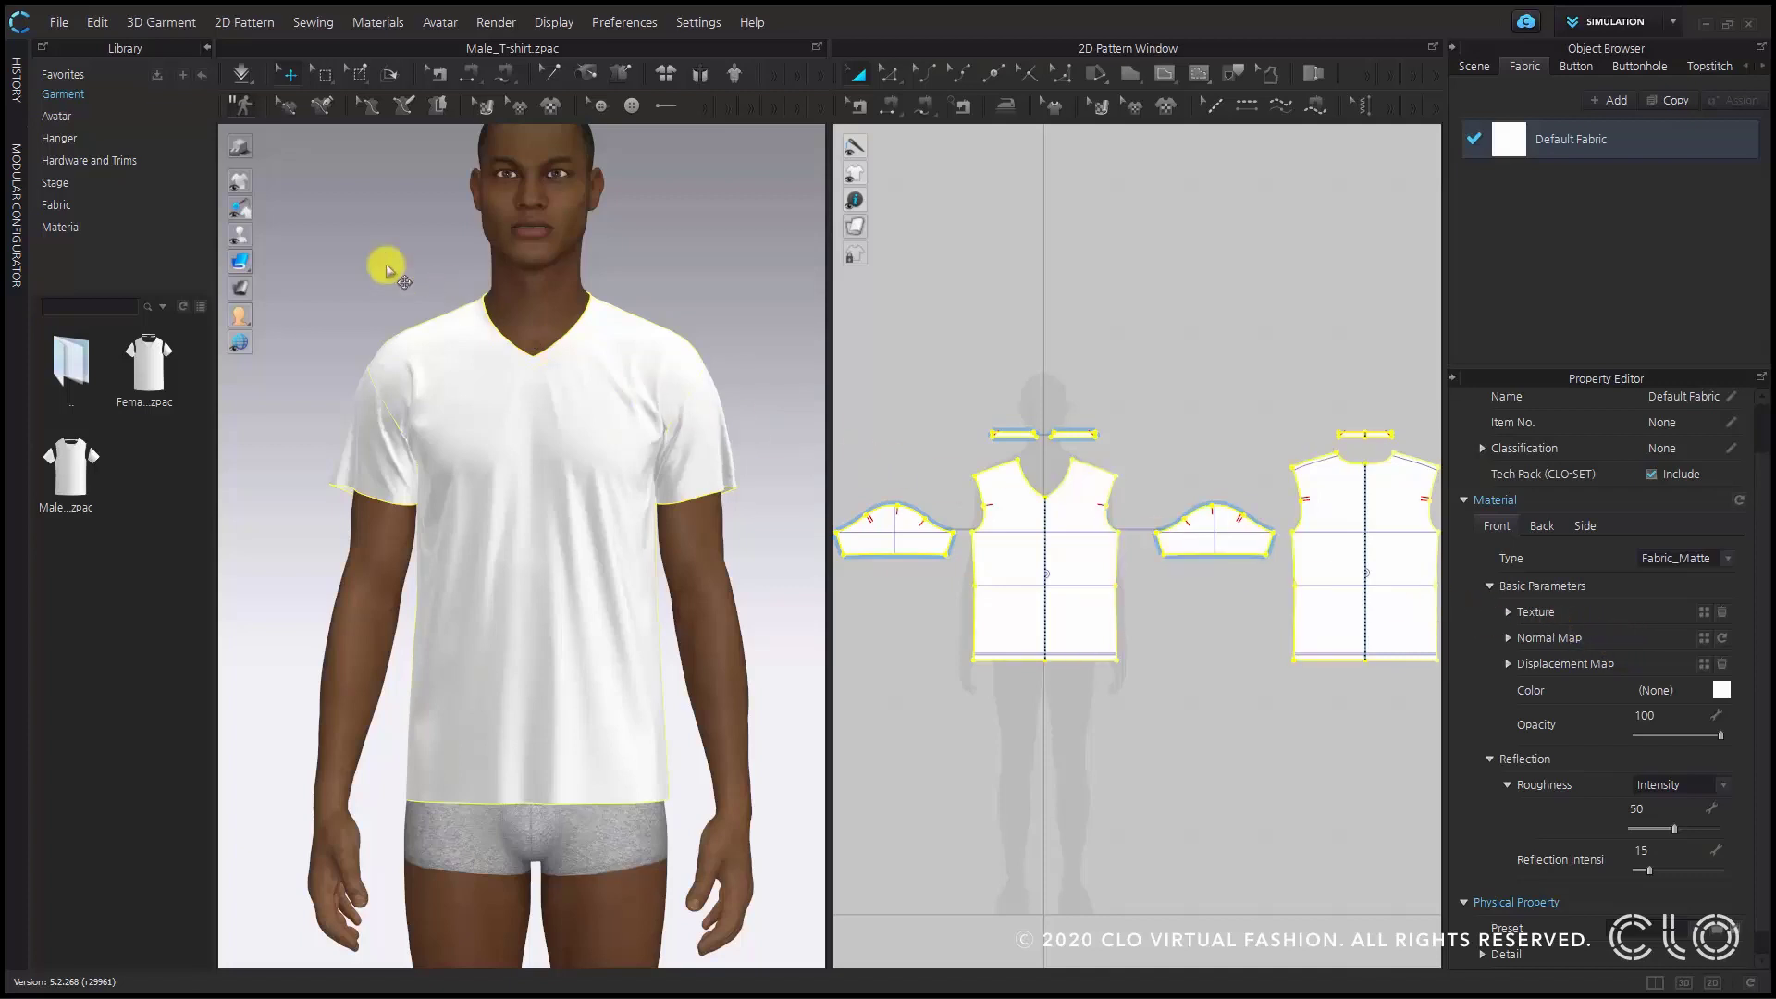
left_click(182, 209)
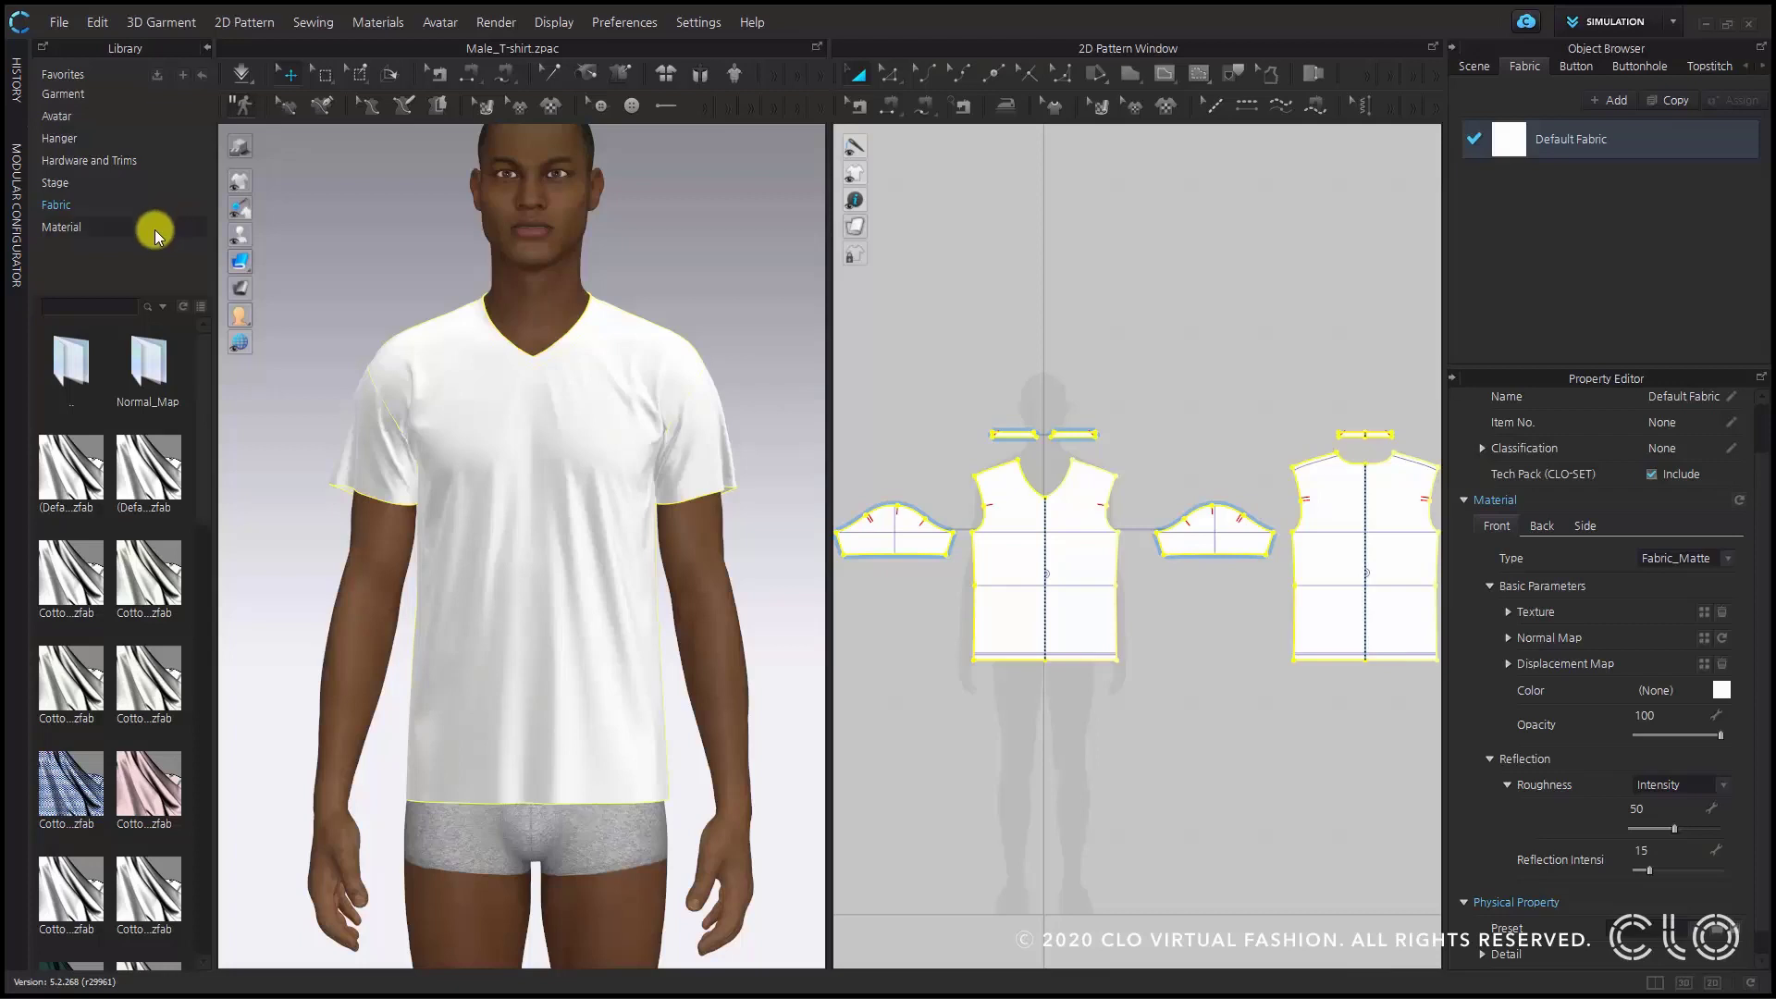
left_click(100, 305)
type("leather")
key("Return")
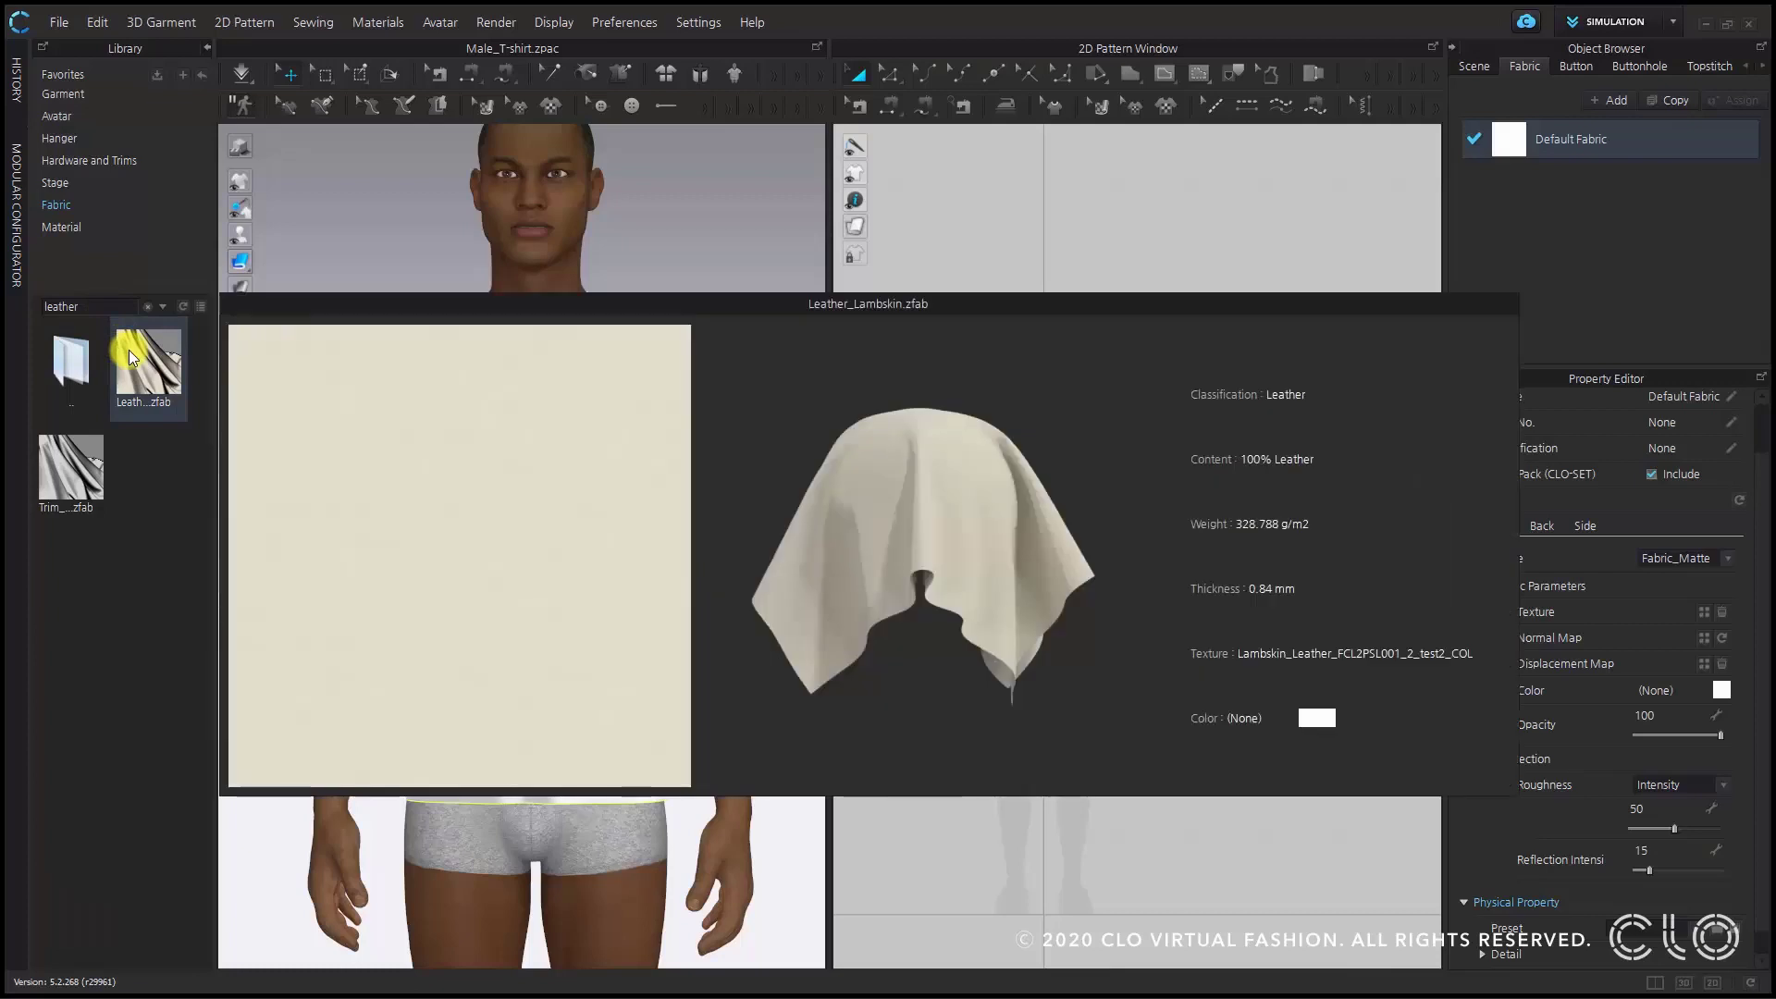
- Replace Default Fabric with the Leather_Lambskin fabric from the library
mouse_move(129, 350)
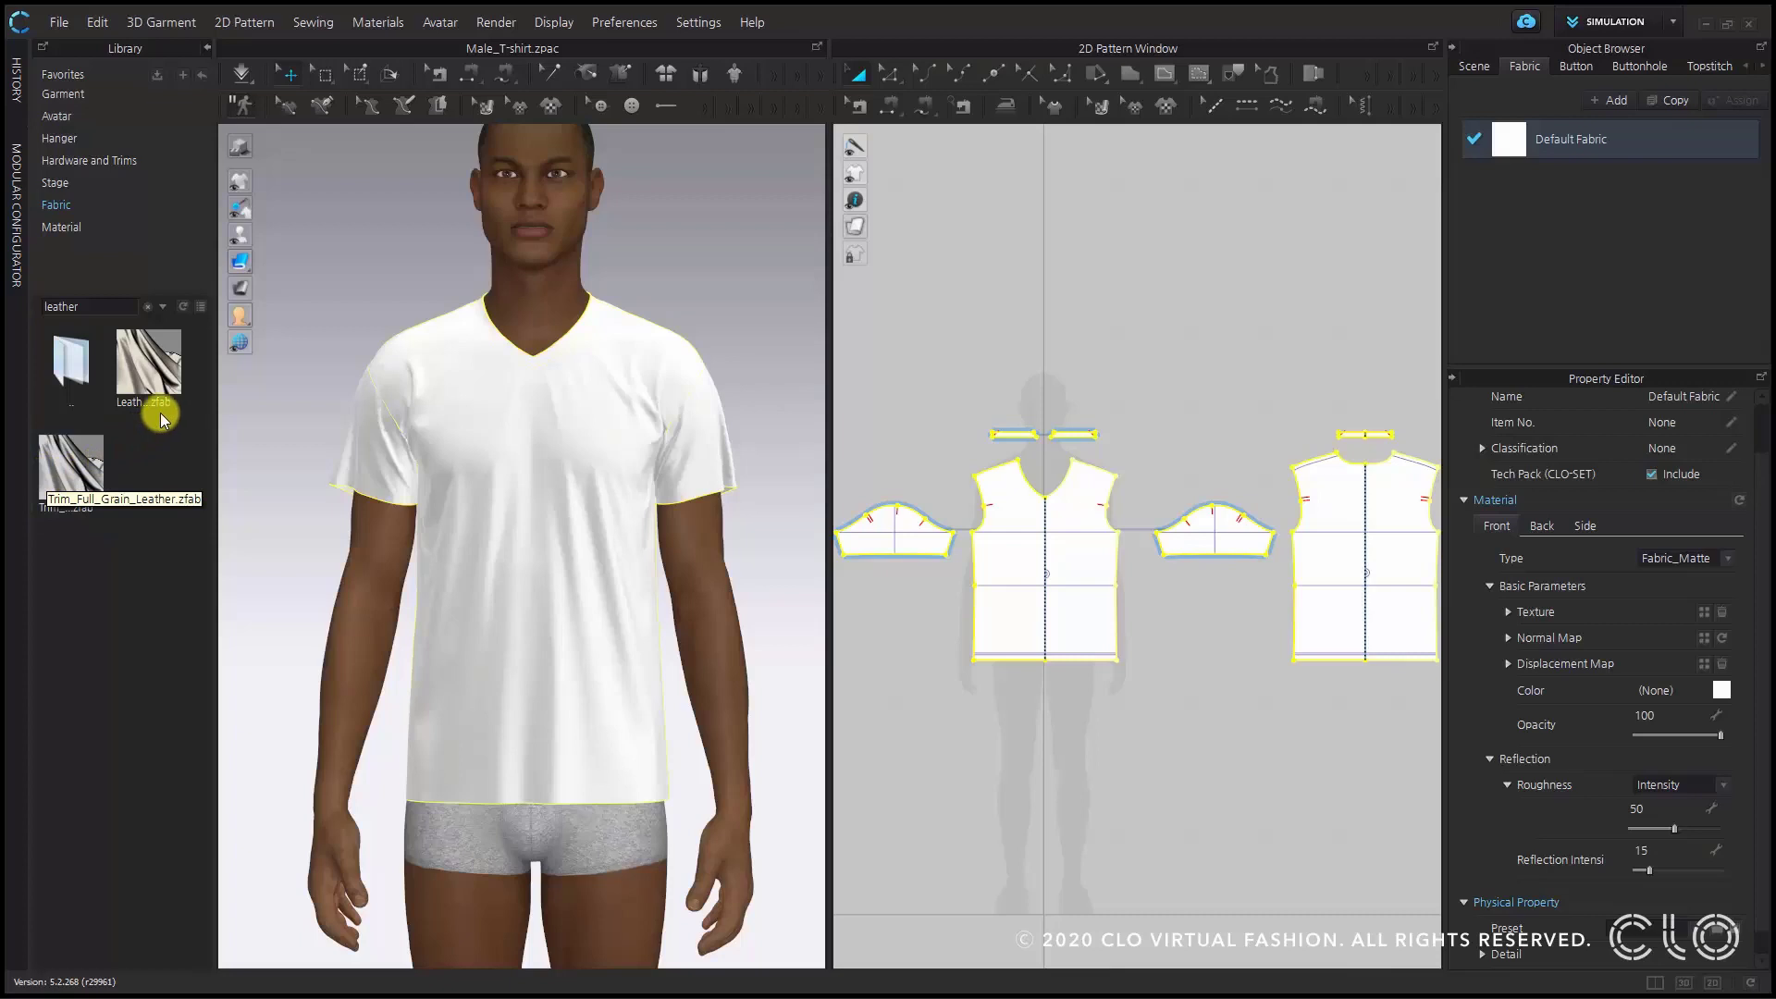
mouse_move(170, 393)
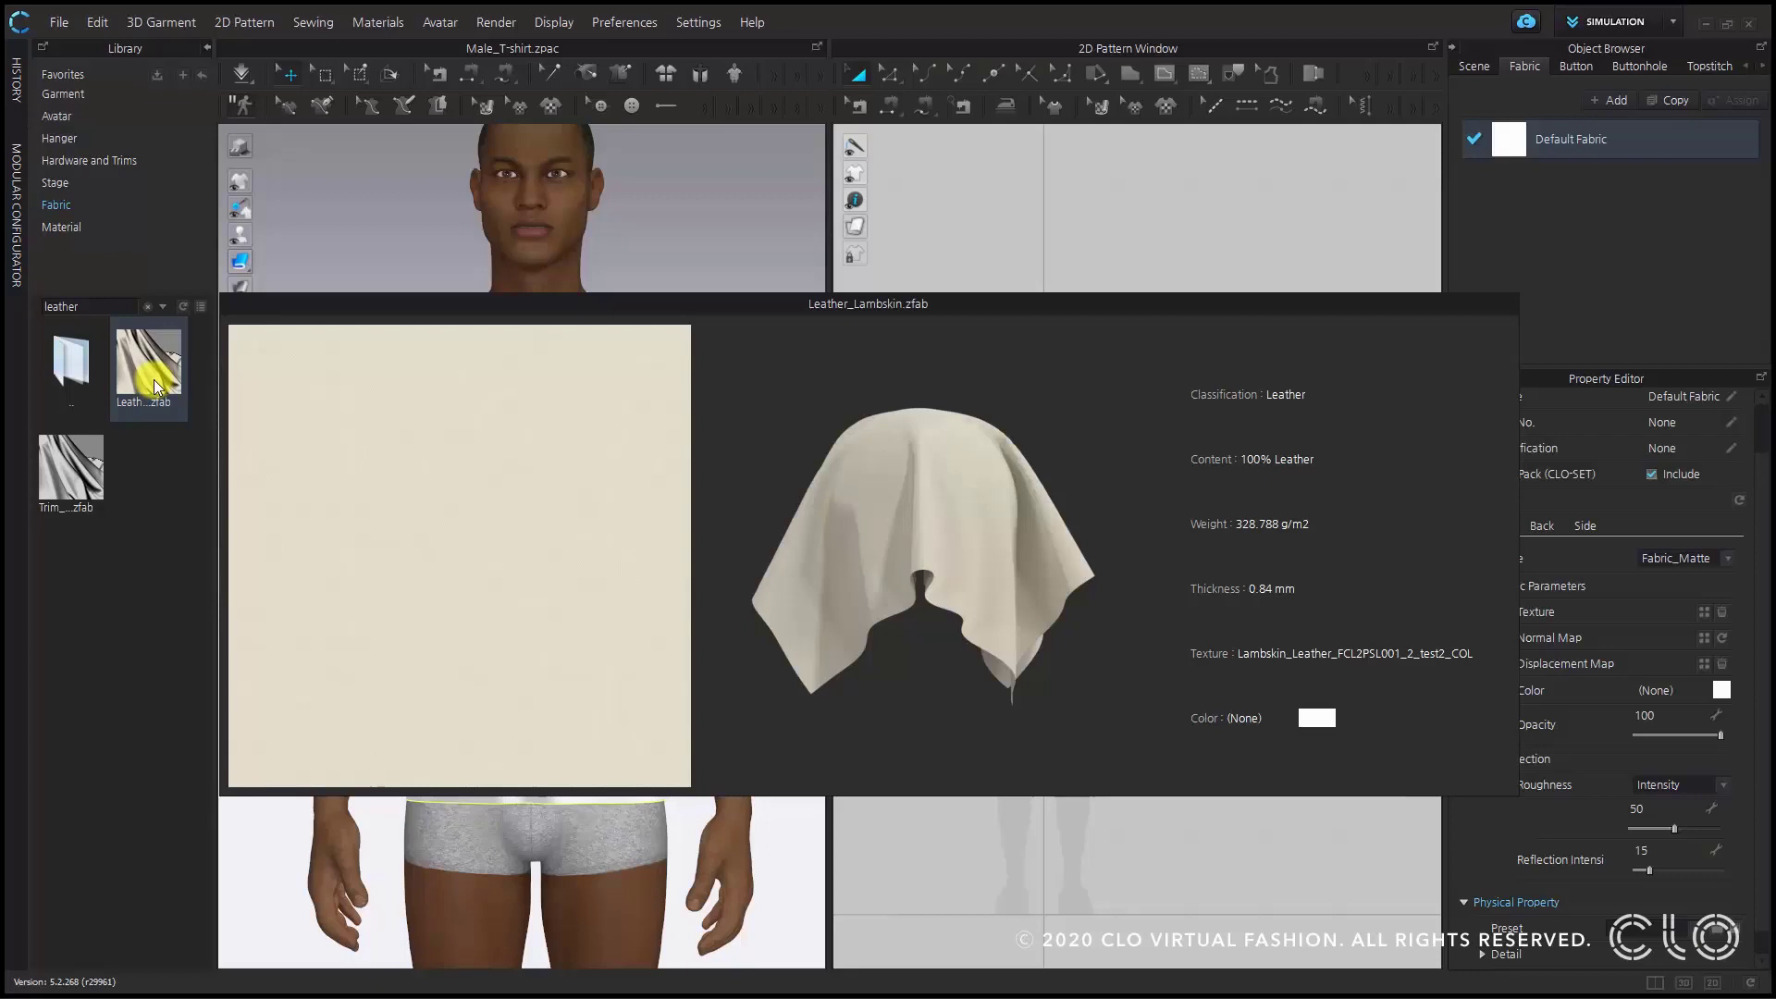
left_click_drag(150, 380, 1569, 145)
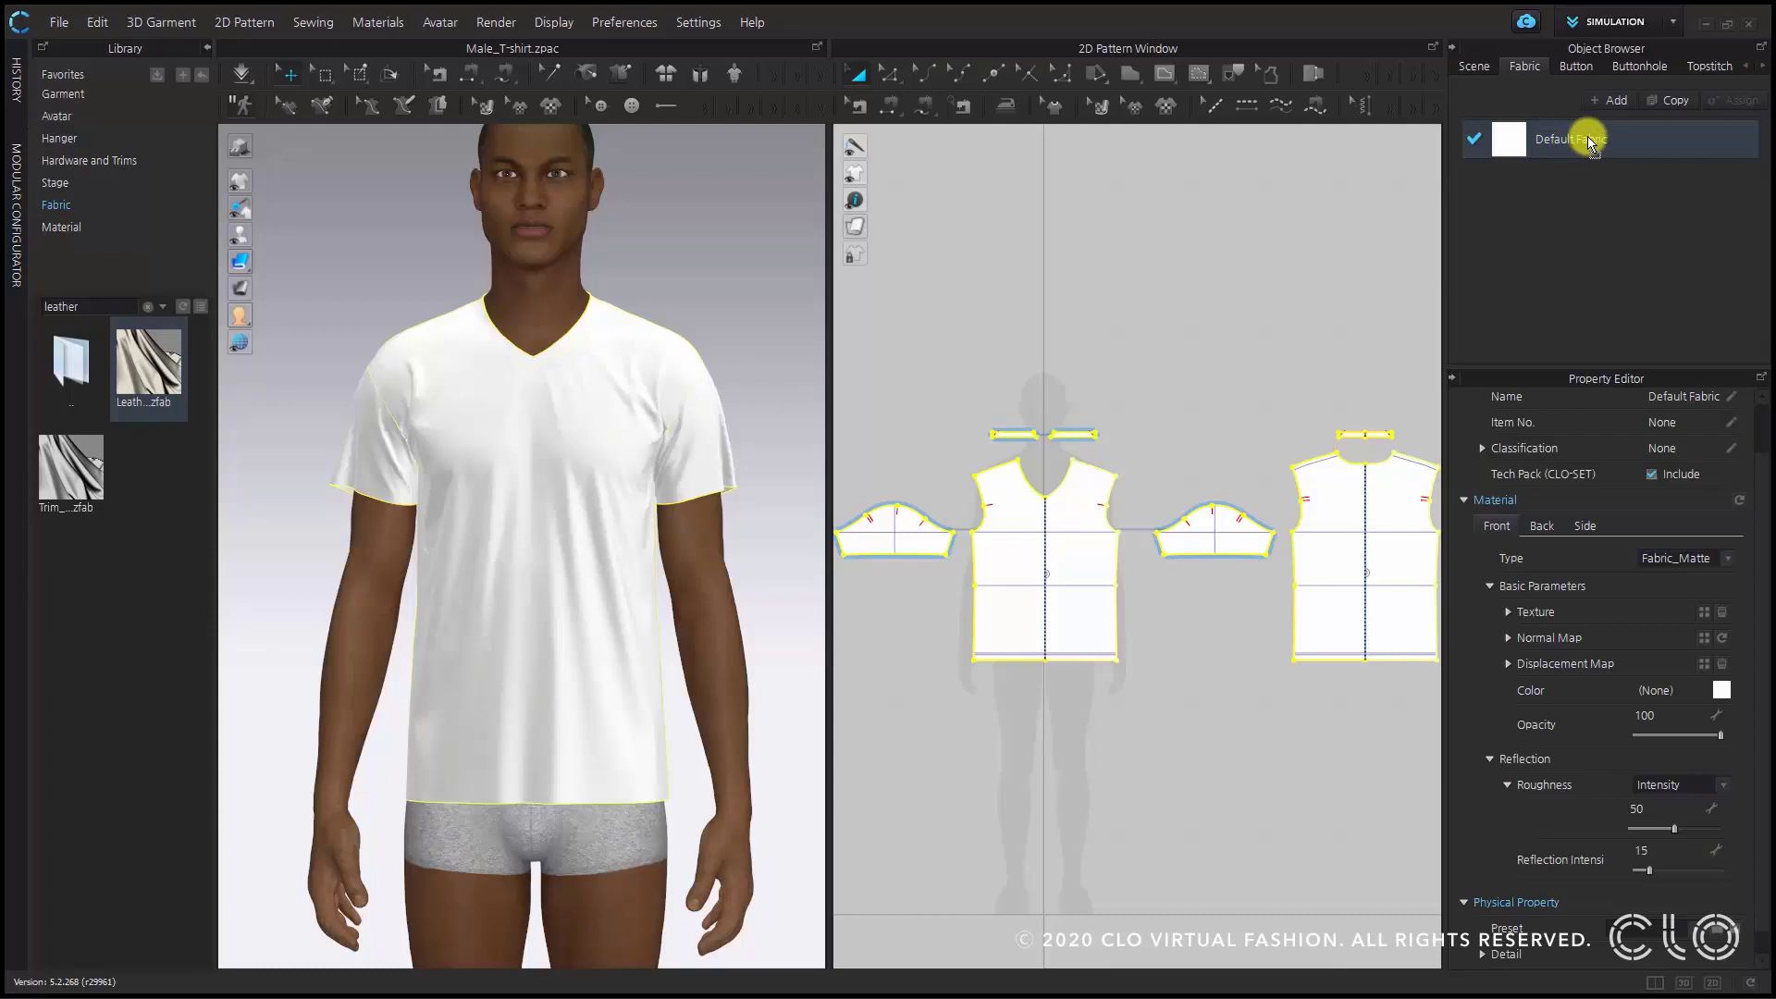
left_click_drag(1589, 139, 1588, 139)
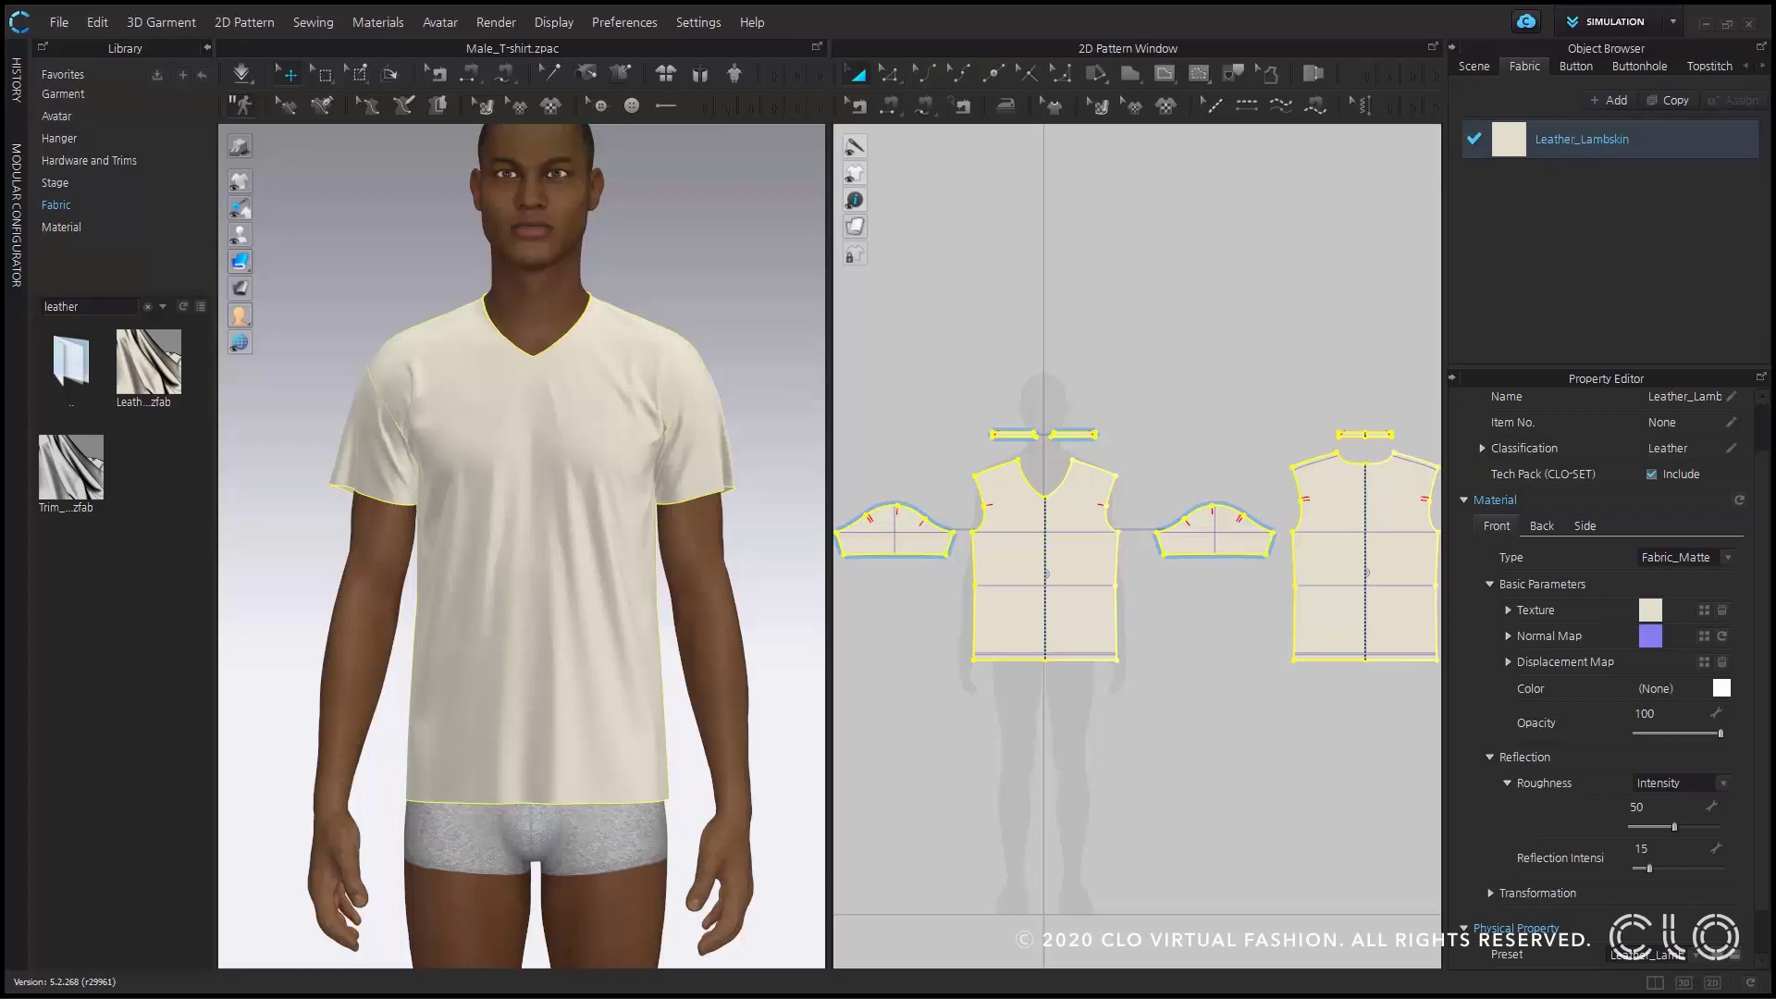
- Try the lambskin fabric's normal map at intensity 43 and at intensity -48
scroll(654, 578, "up", 2)
scroll(654, 577, "up", 6)
scroll(659, 583, "up", 3)
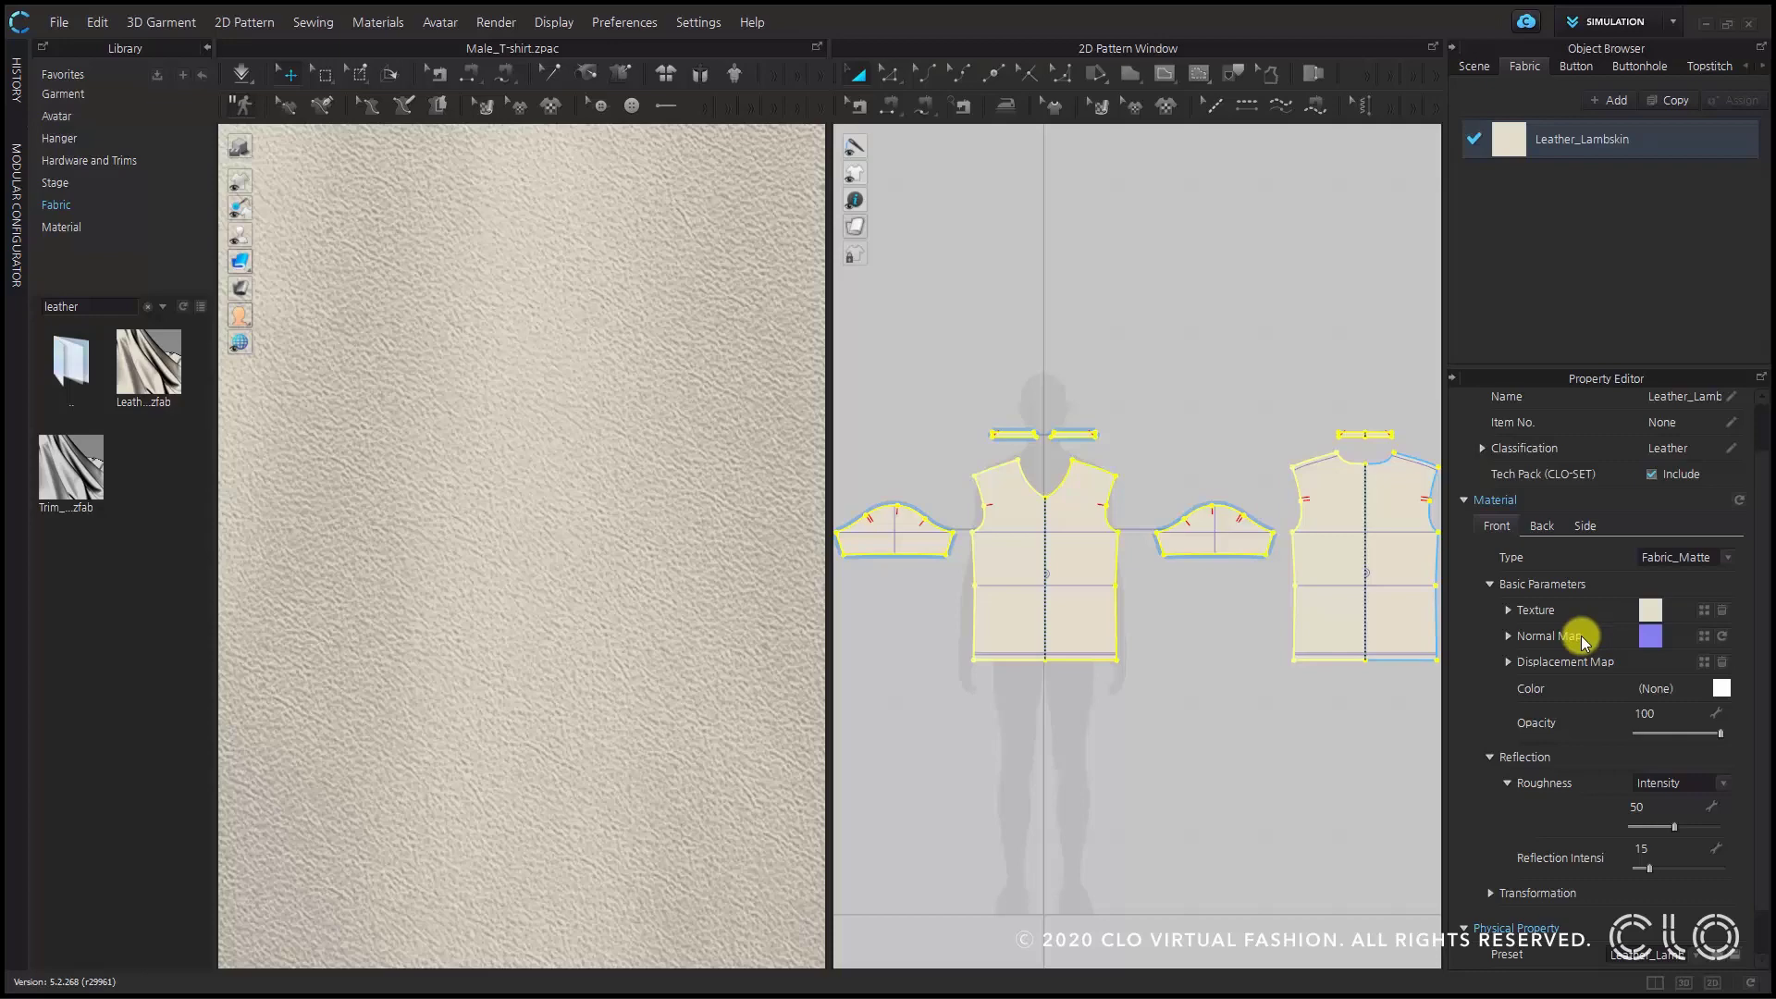
mouse_move(1651, 644)
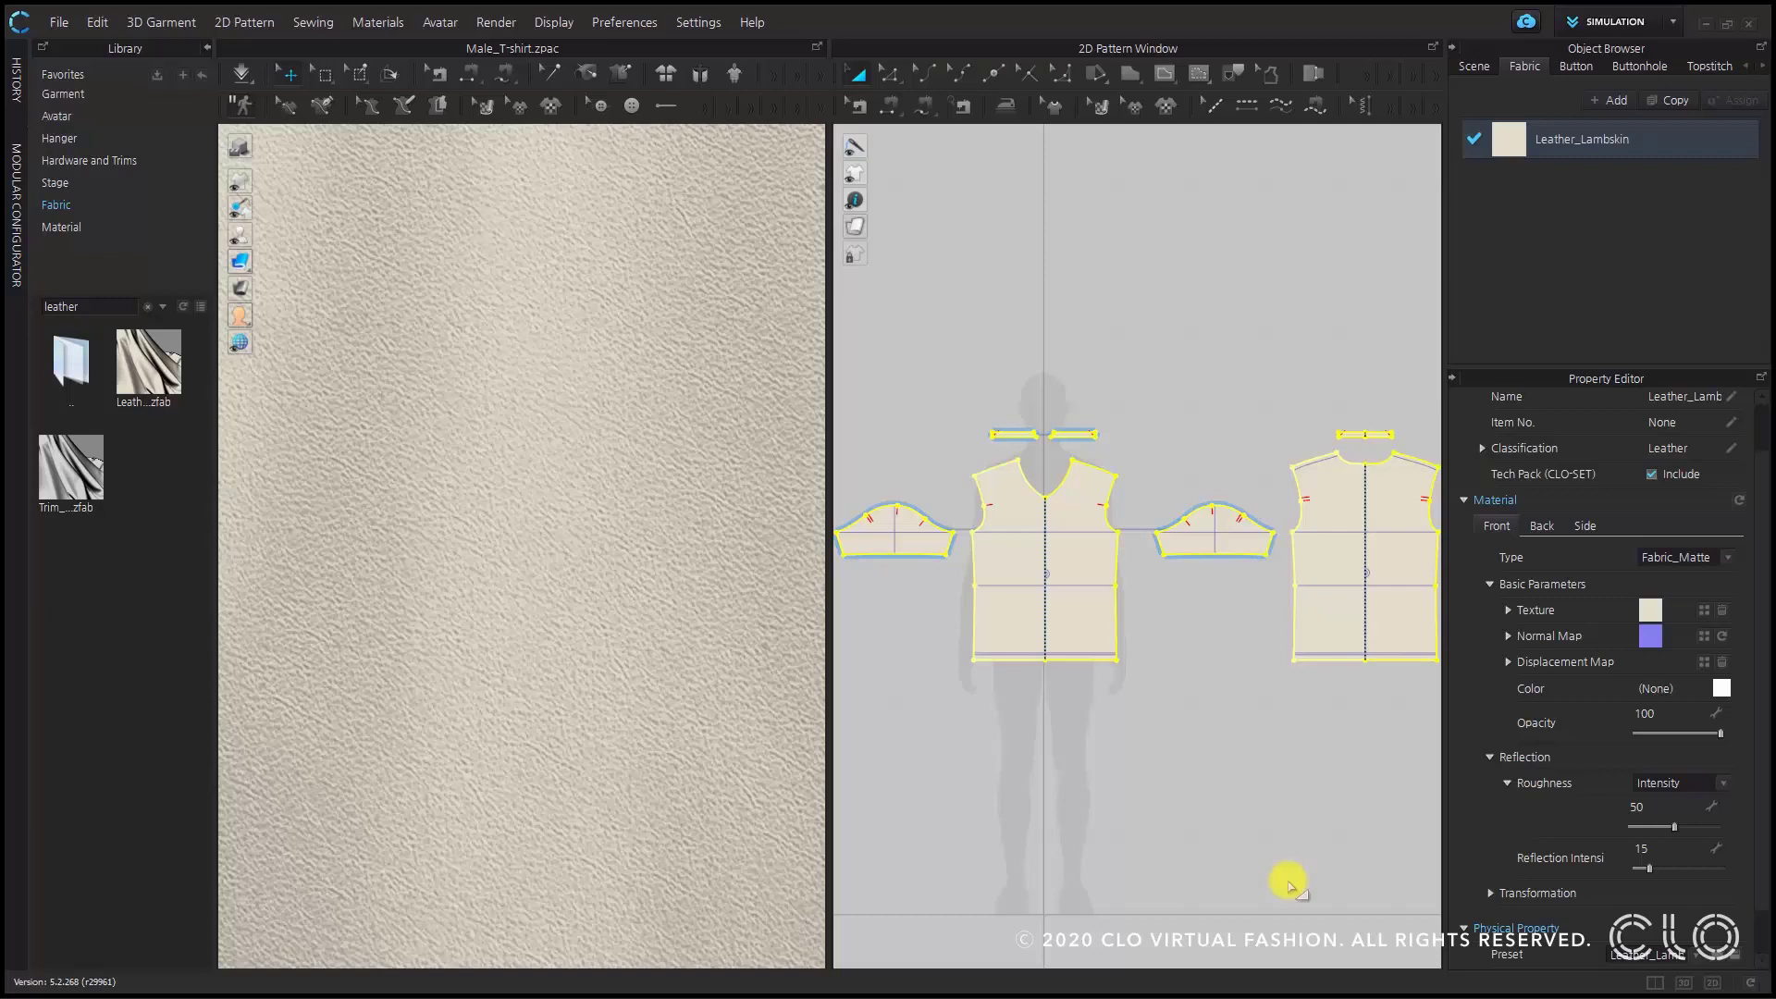
left_click(1509, 638)
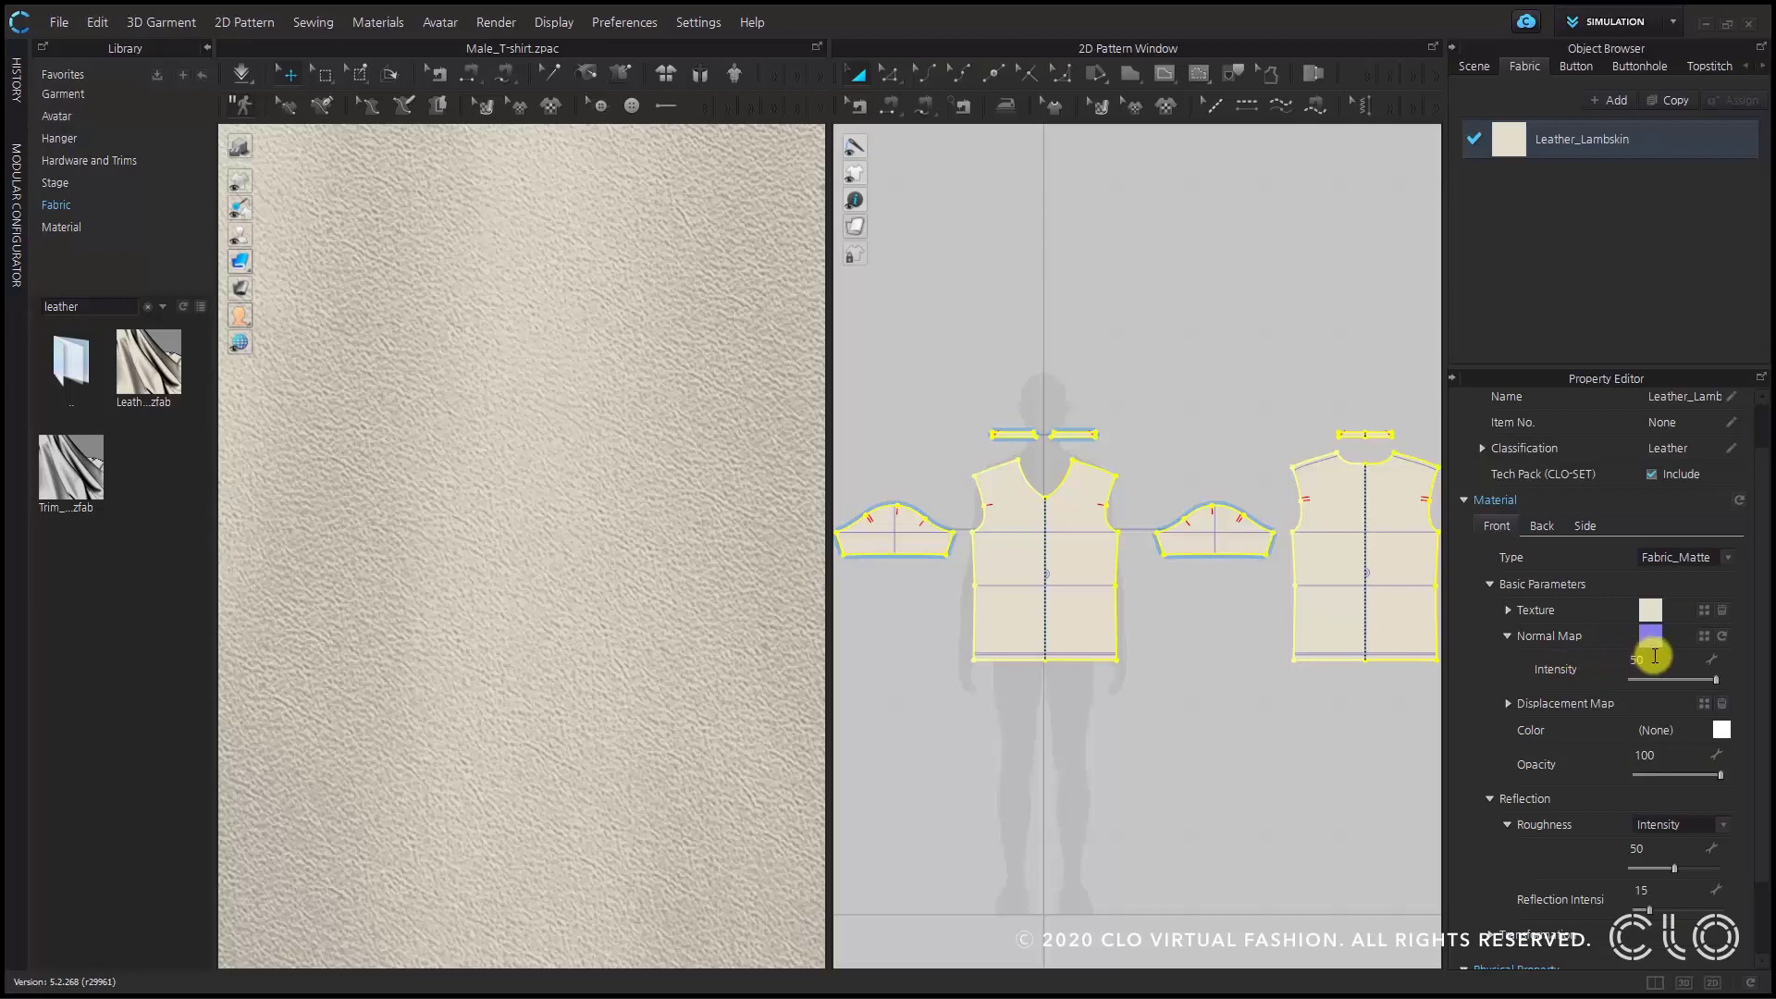
mouse_move(1713, 680)
left_mouse_down()
mouse_move(1621, 686)
mouse_move(1673, 663)
mouse_move(1721, 662)
mouse_move(1615, 696)
mouse_move(1710, 681)
left_mouse_up()
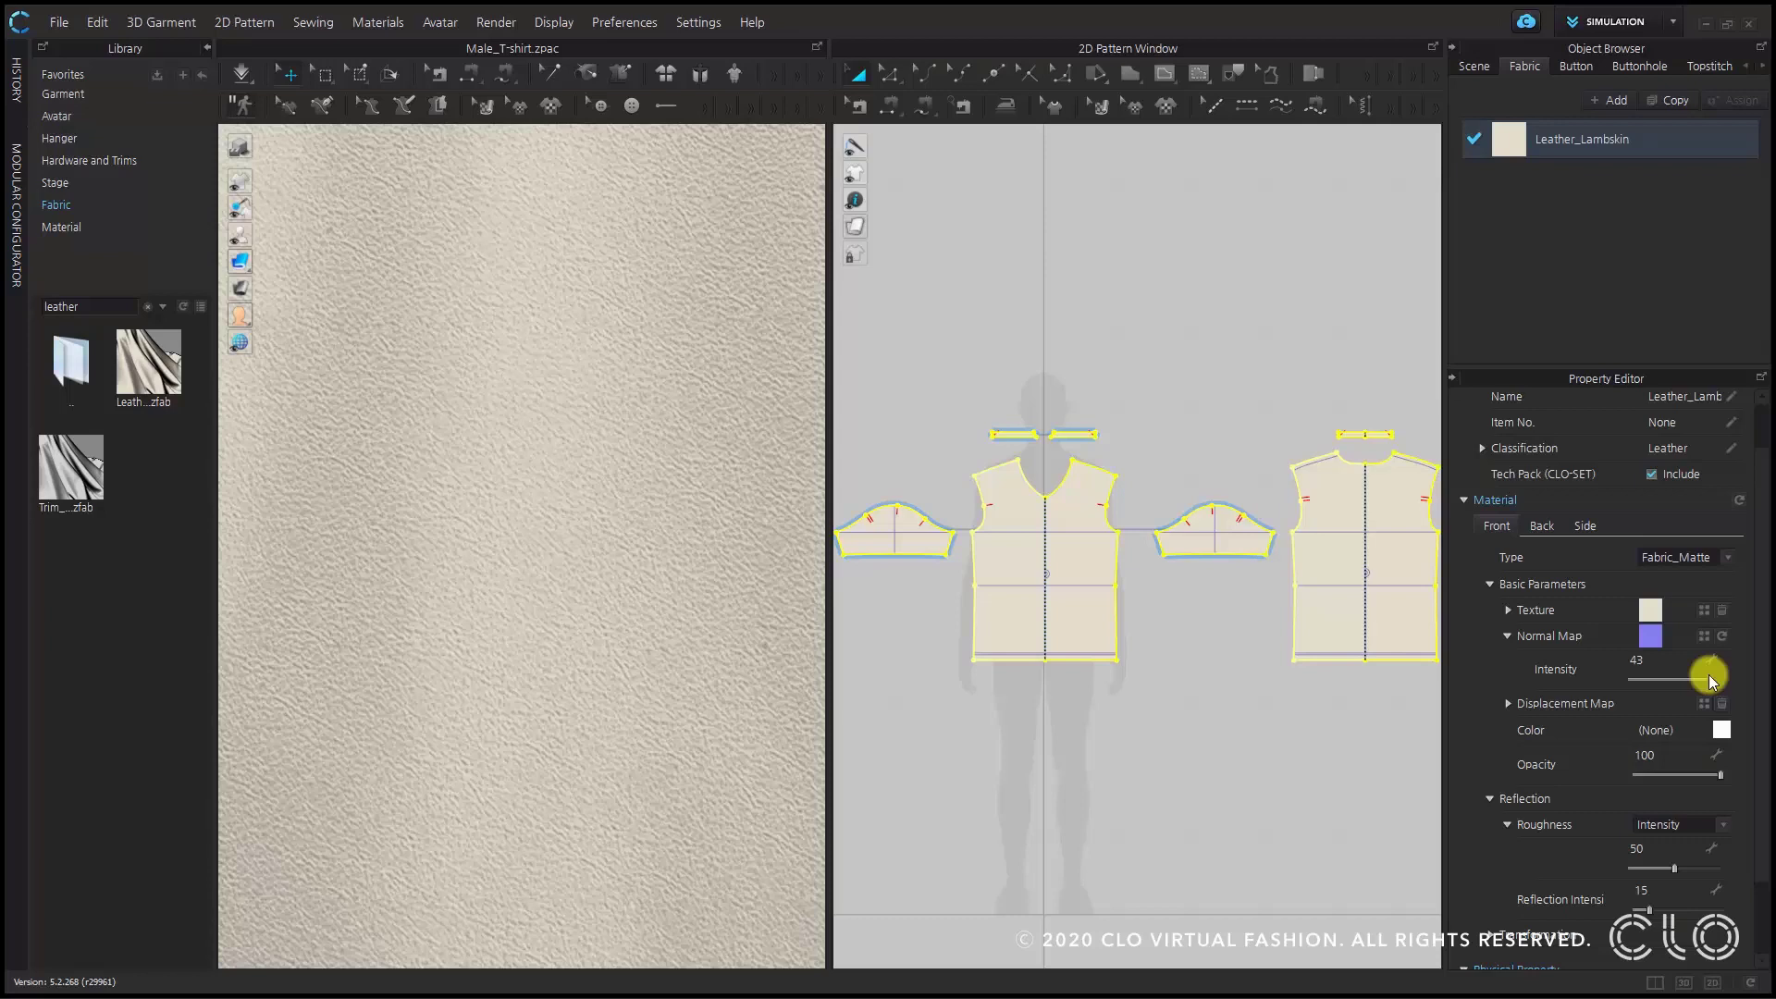
left_click(1710, 680)
left_click(1630, 682)
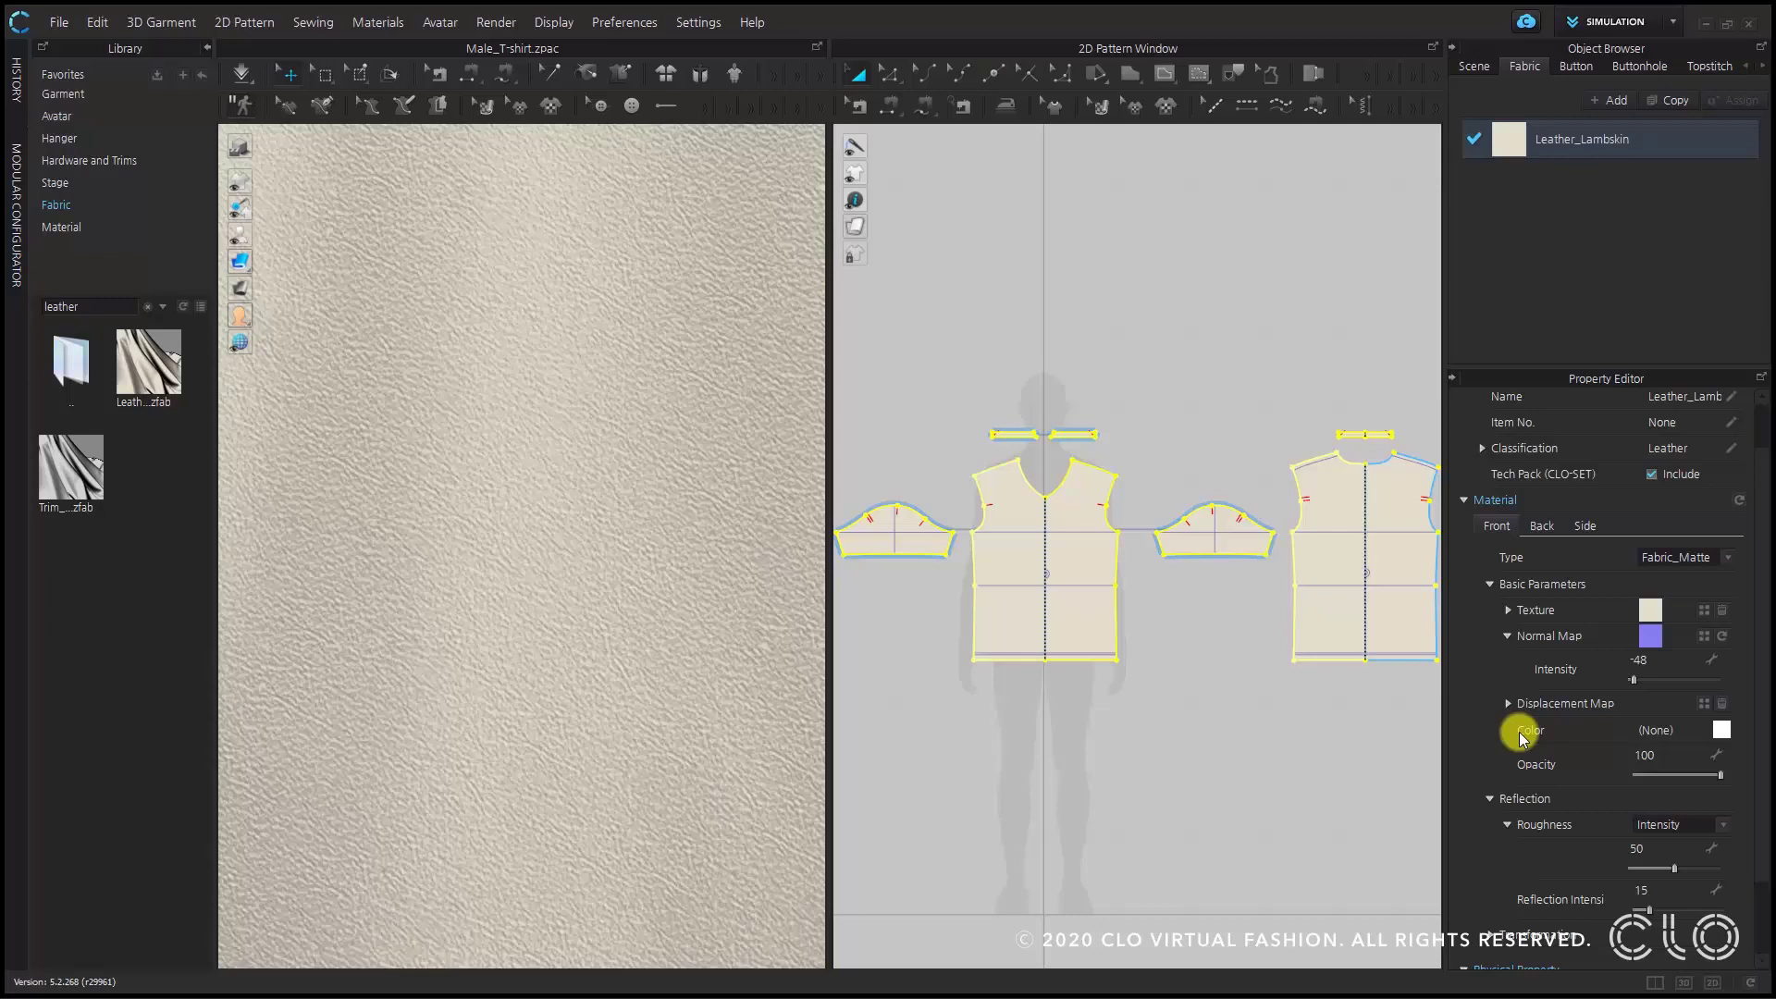
- Remove the lambskin fabric's texture and normal map and apply artwork_1.jpg from the material library as its texture
left_click(1723, 612)
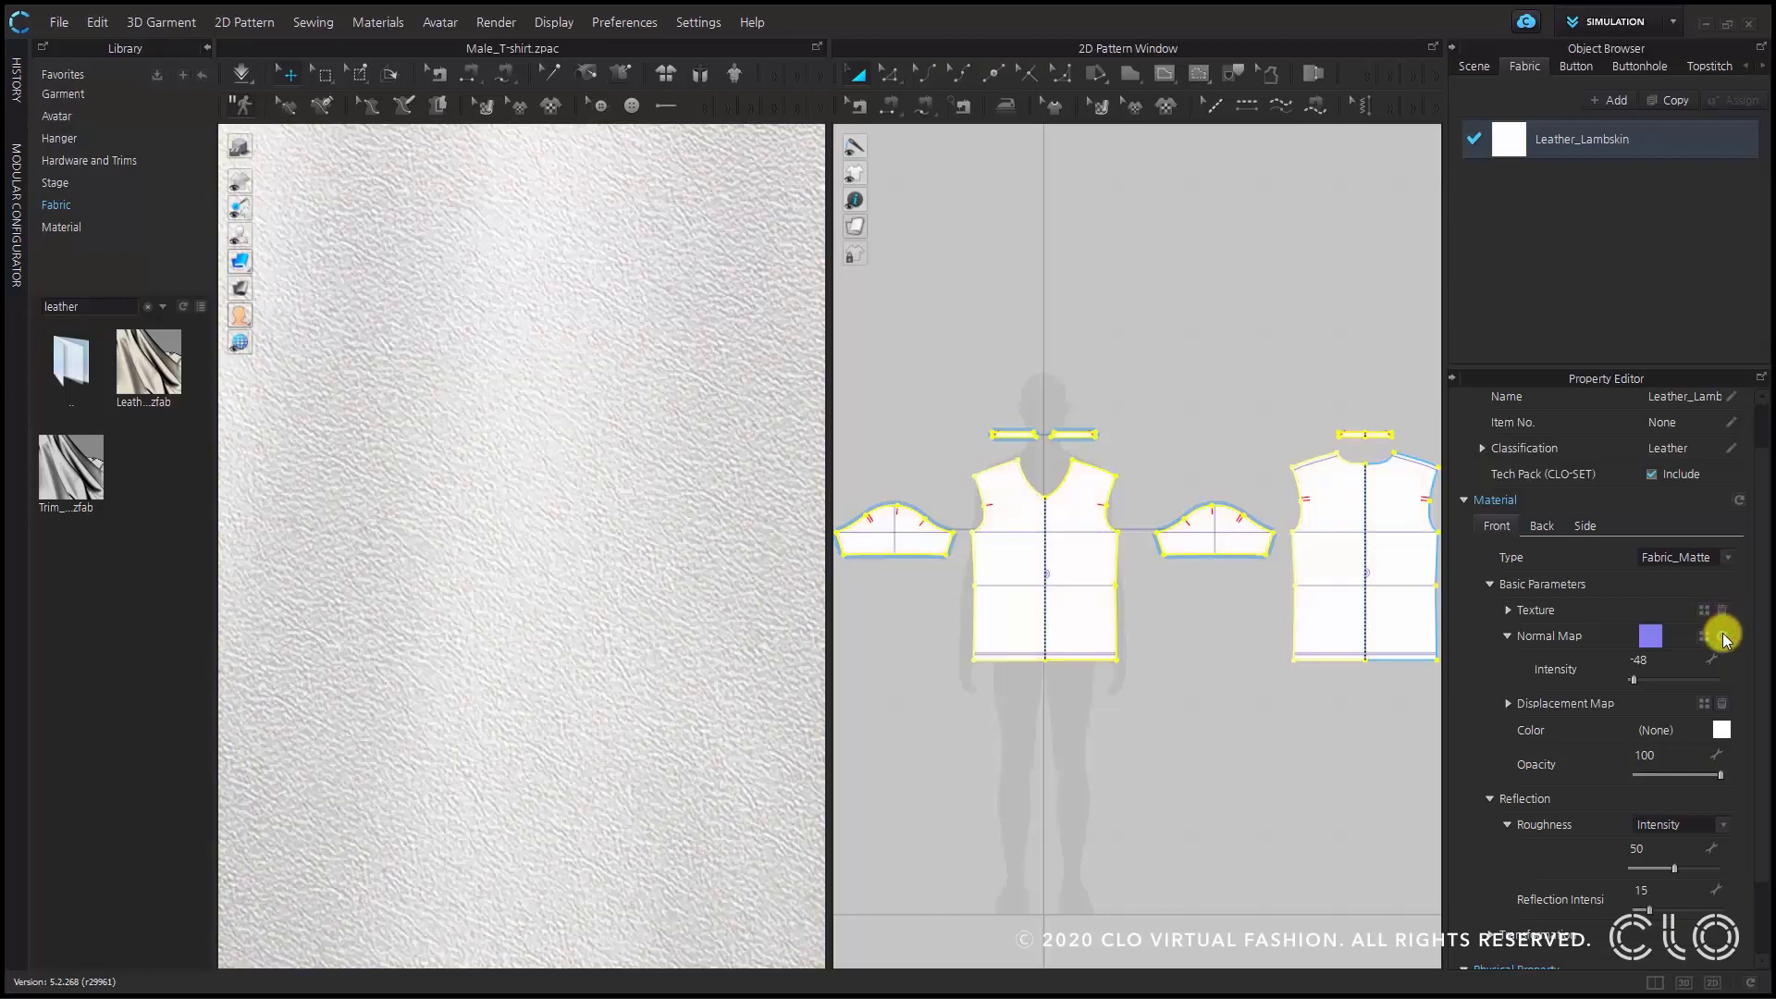
left_click(1723, 637)
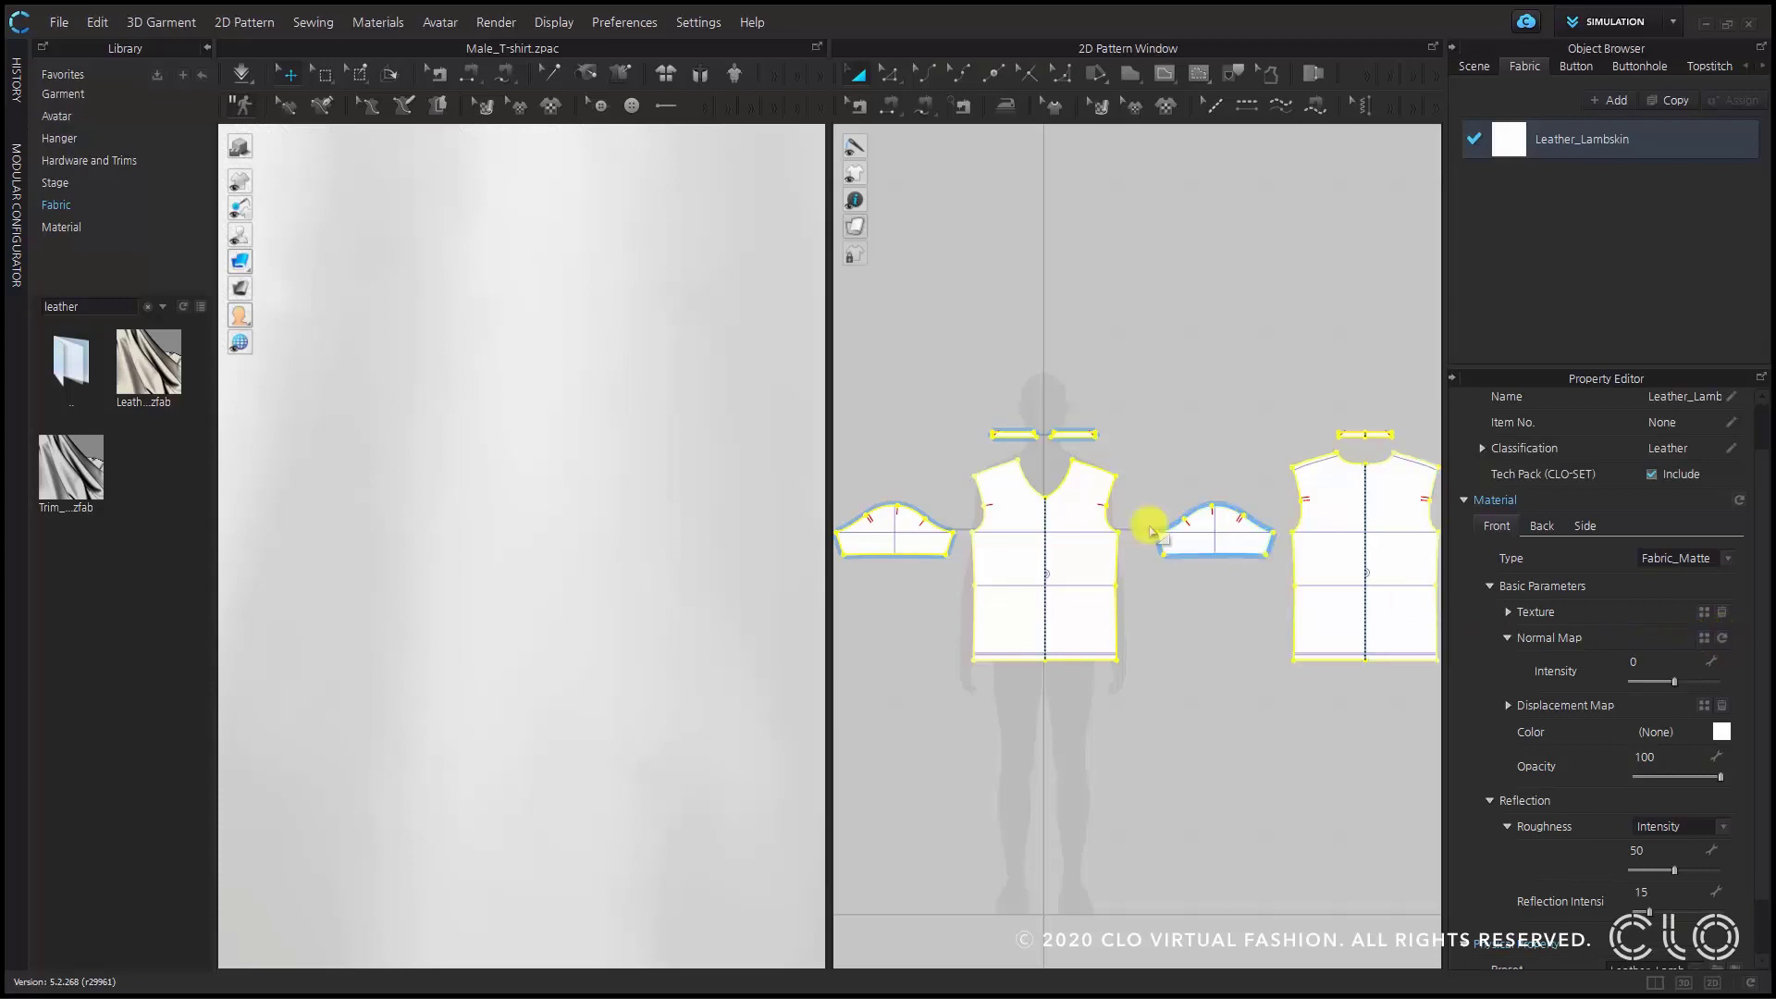
left_click(92, 240)
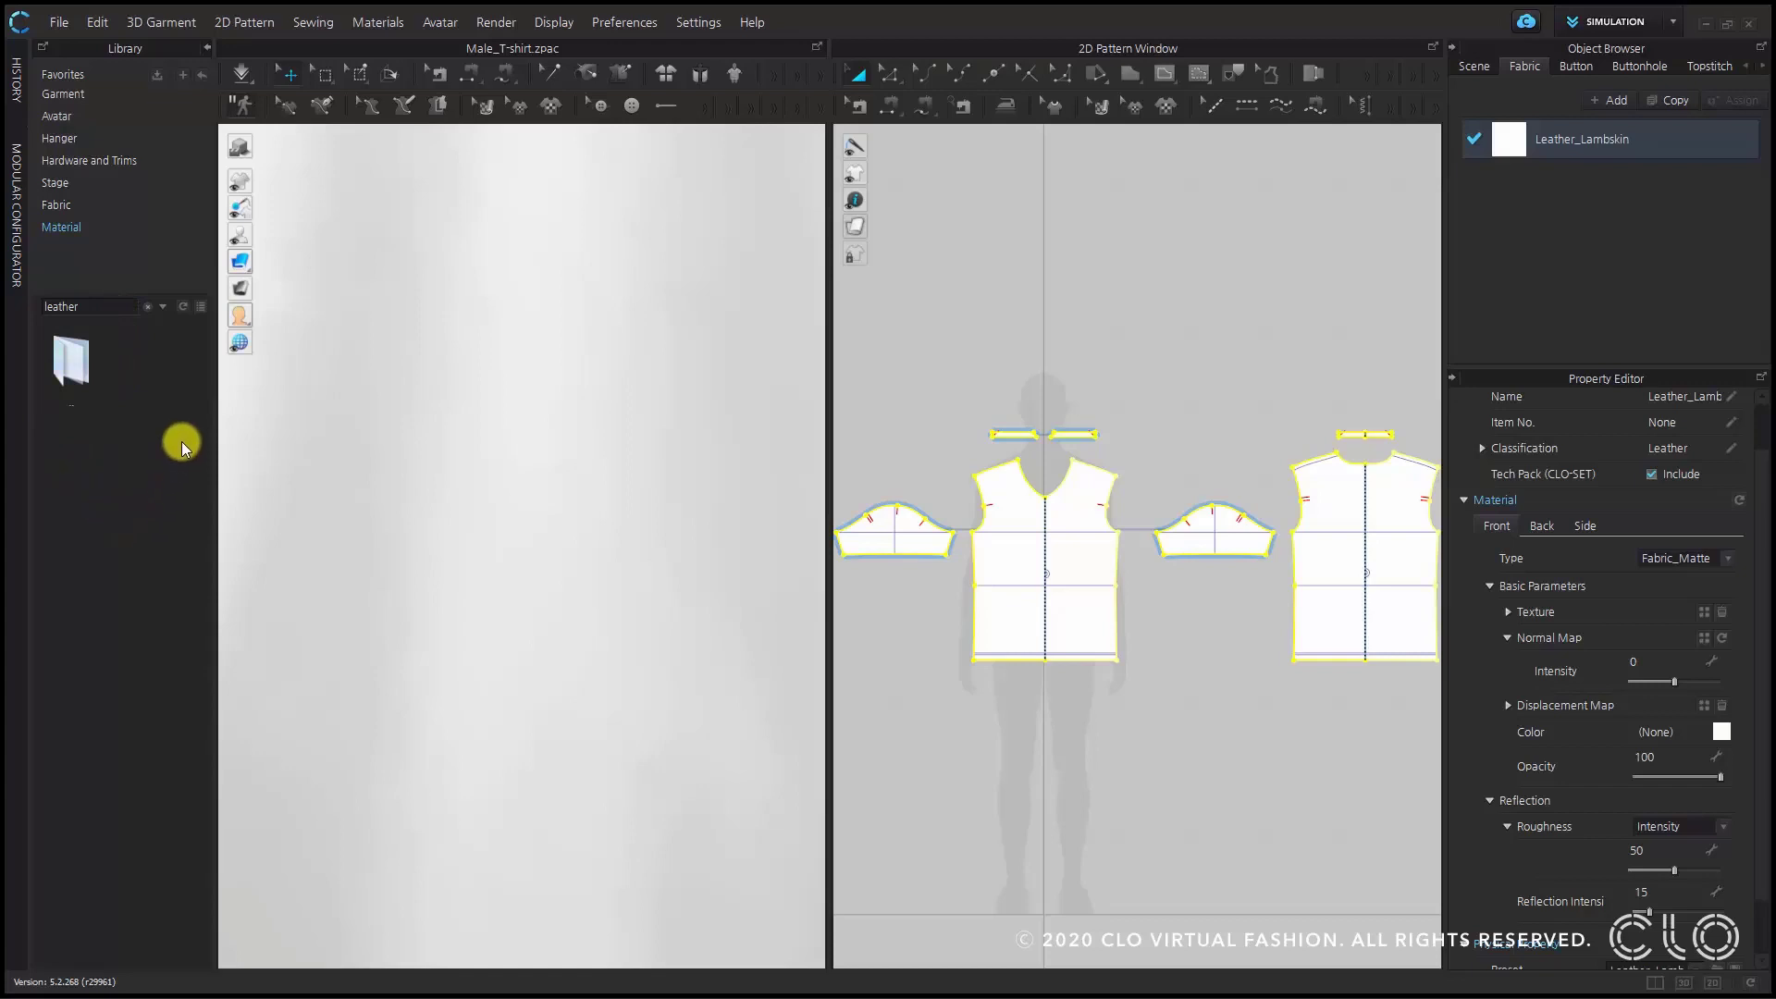
left_click(147, 309)
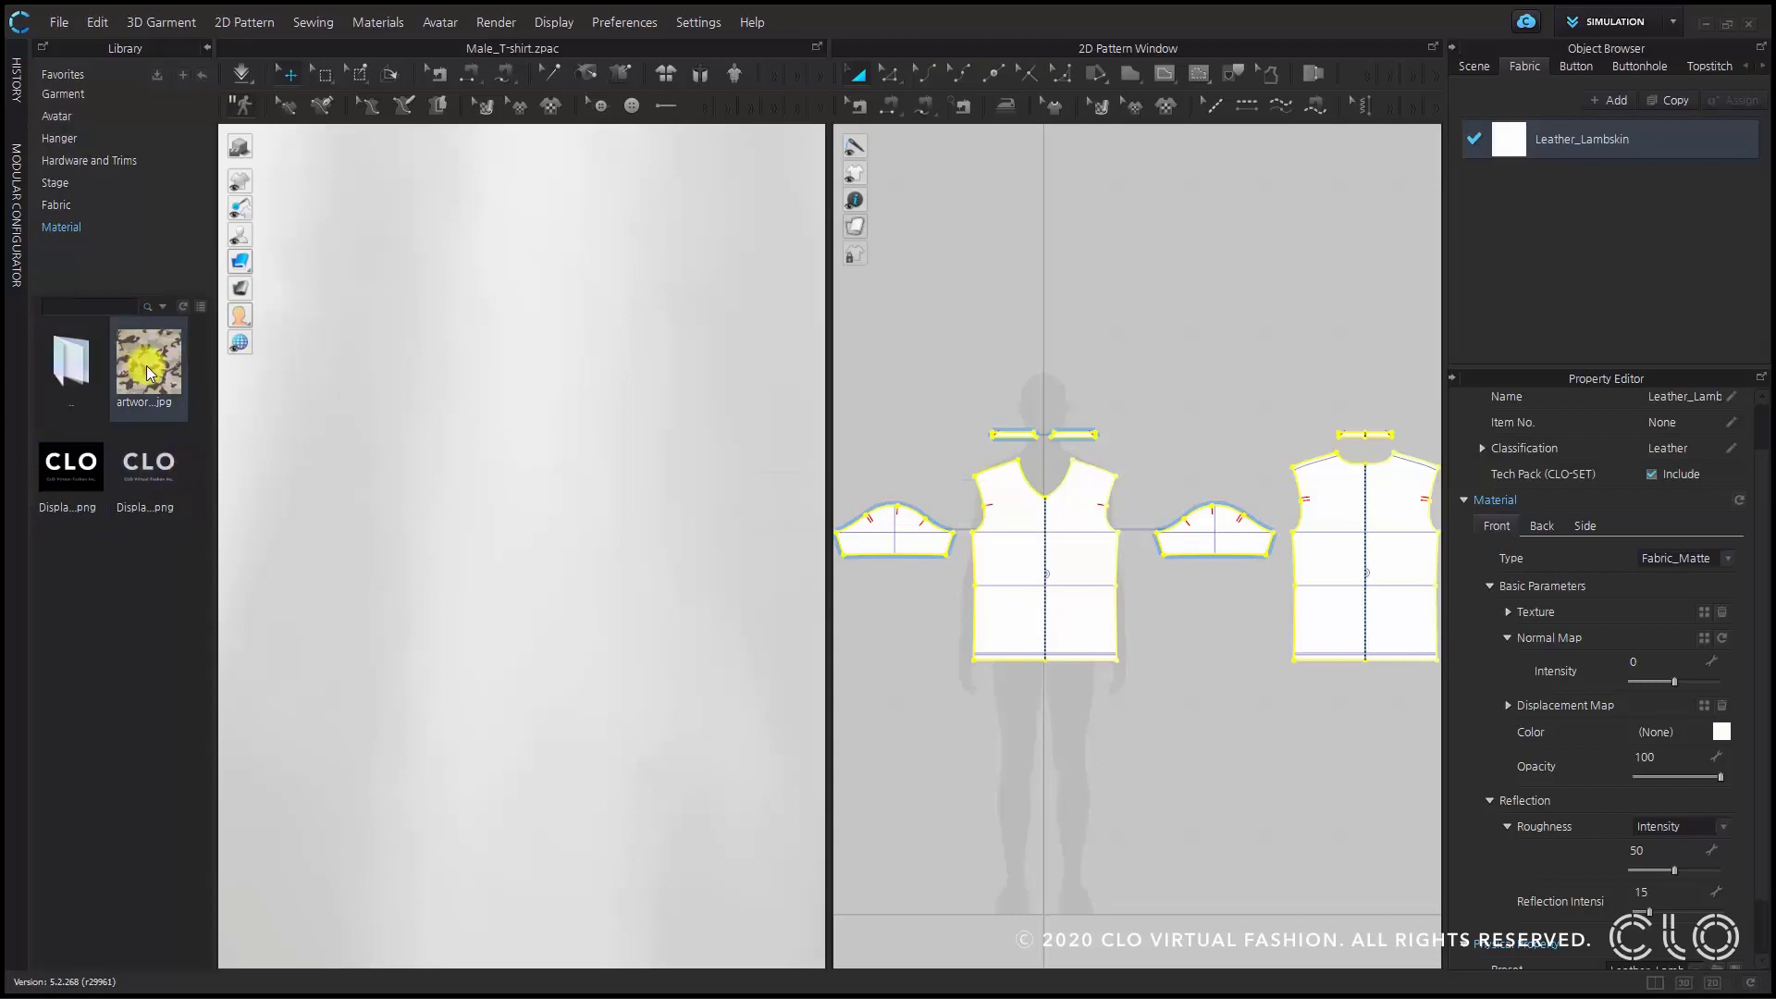
mouse_move(147, 371)
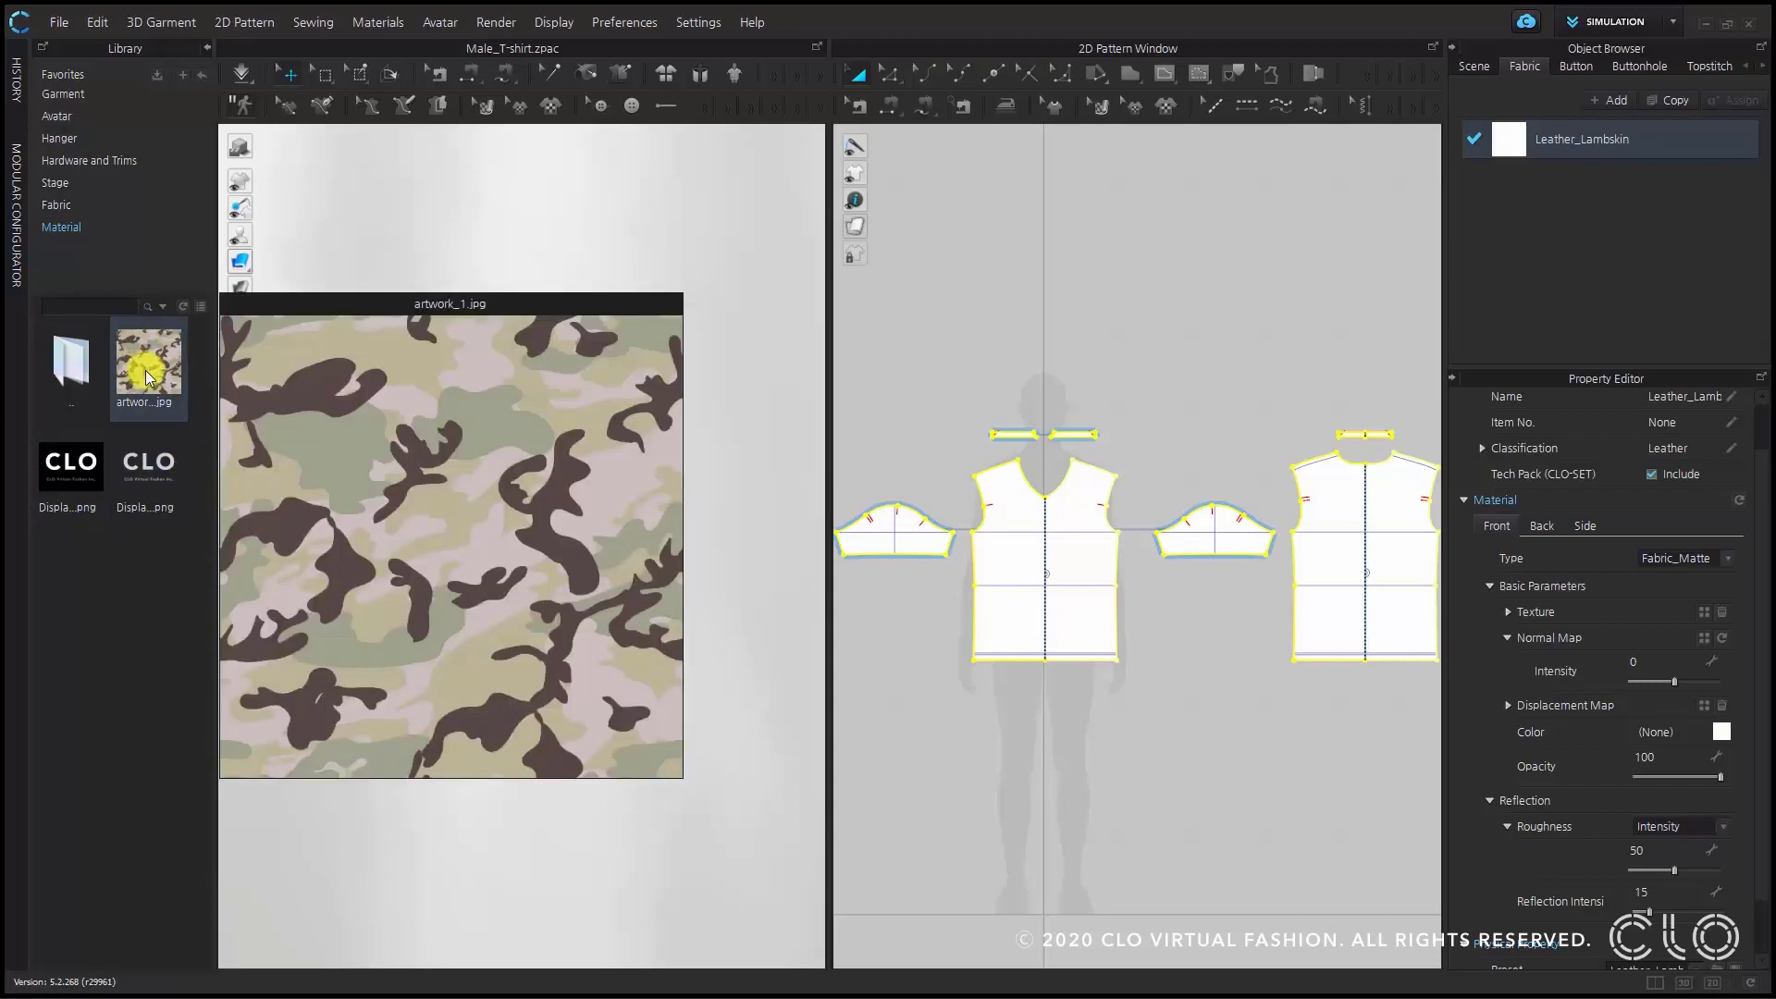
left_click_drag(146, 370, 1675, 614)
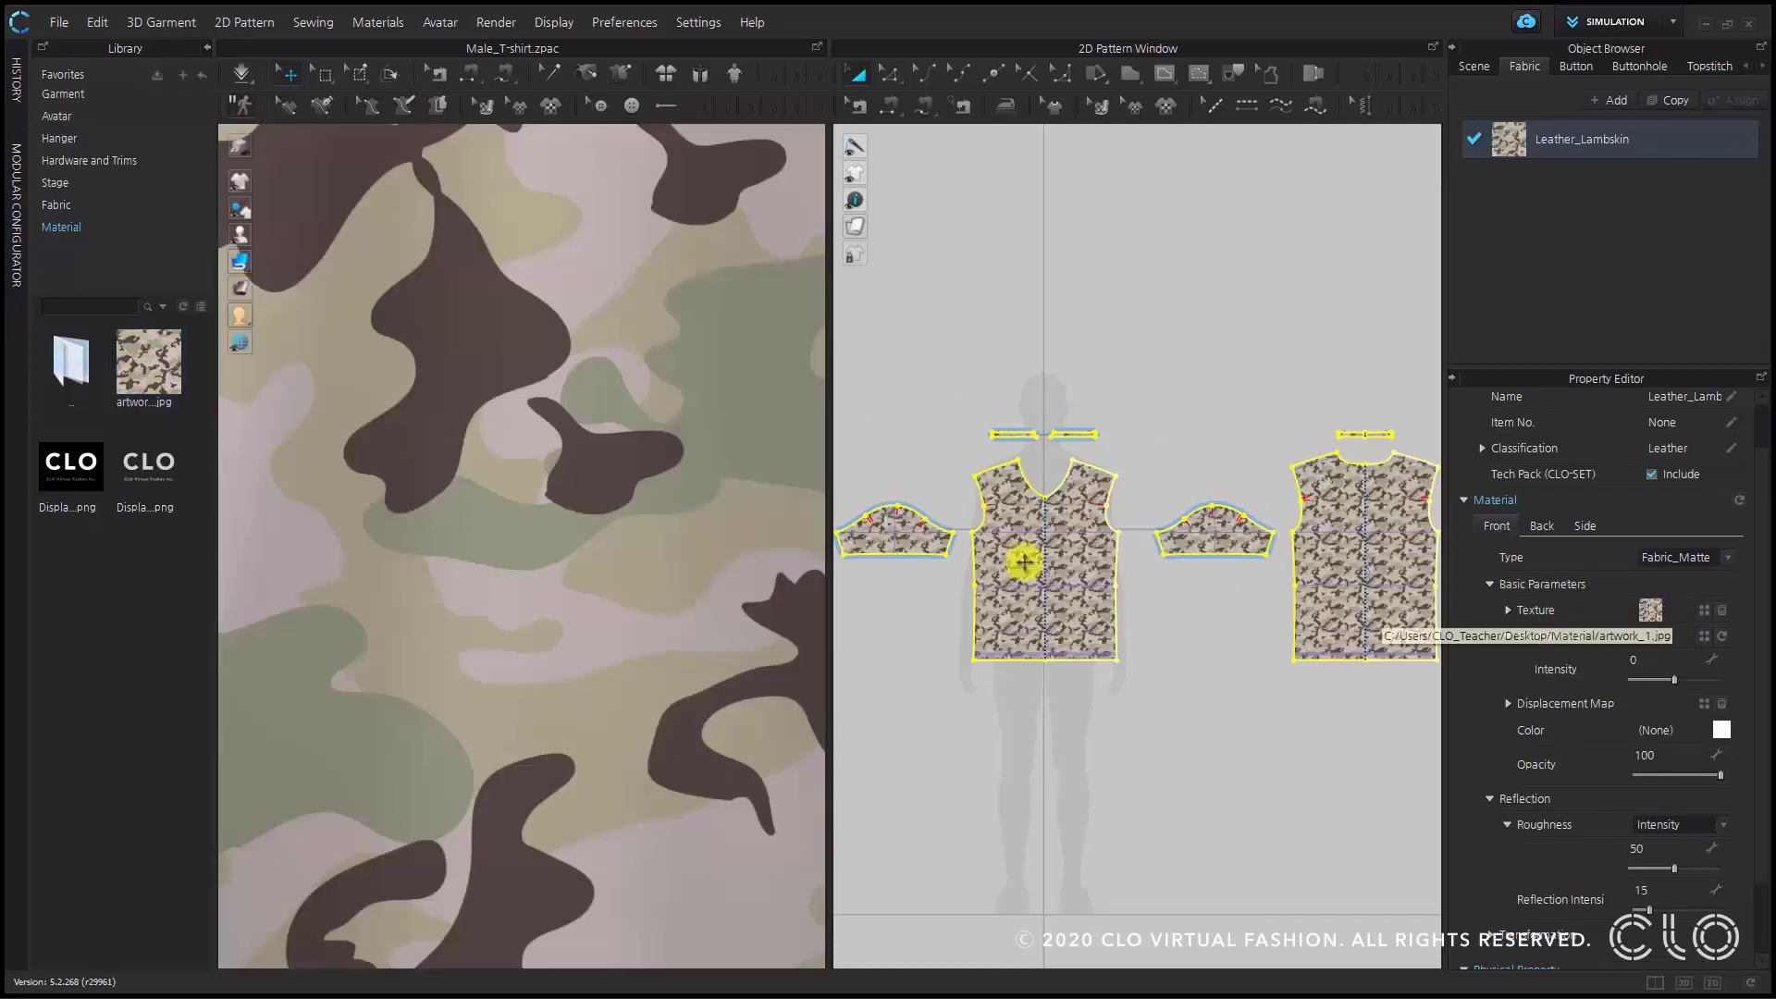
- Set the camouflage fabric's normal map intensity to 9
scroll(529, 586, "down", 8)
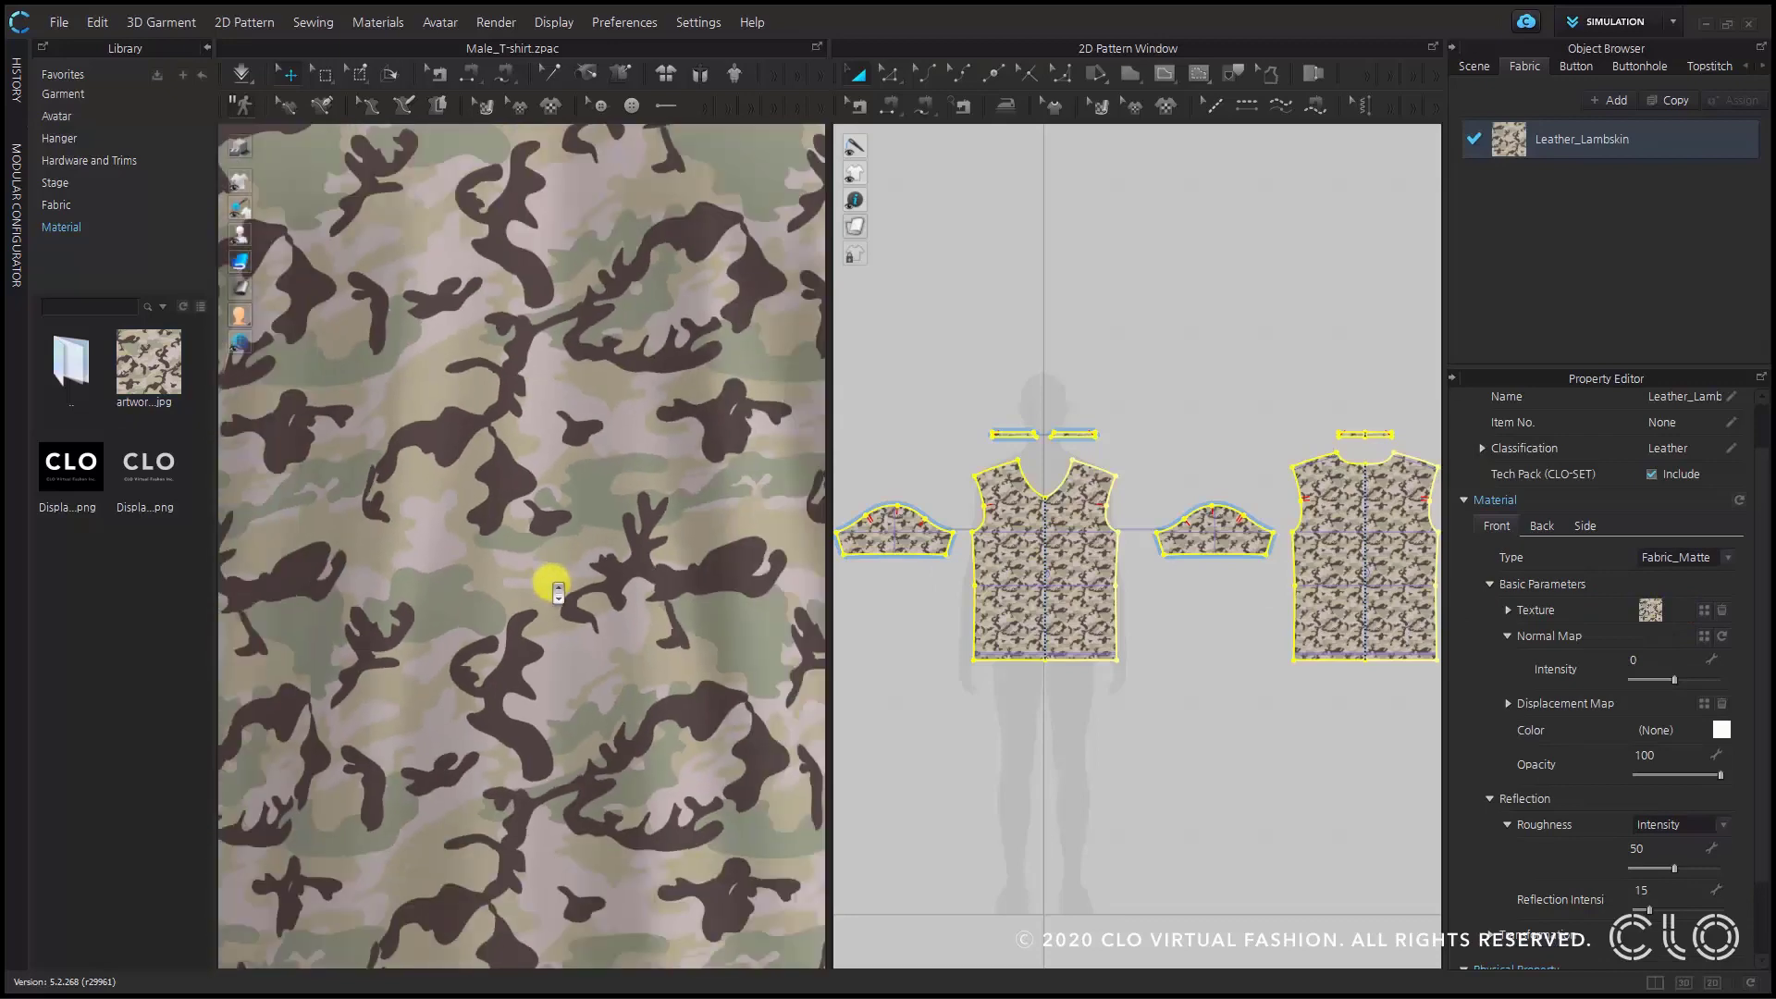
scroll(666, 542, "up", 5)
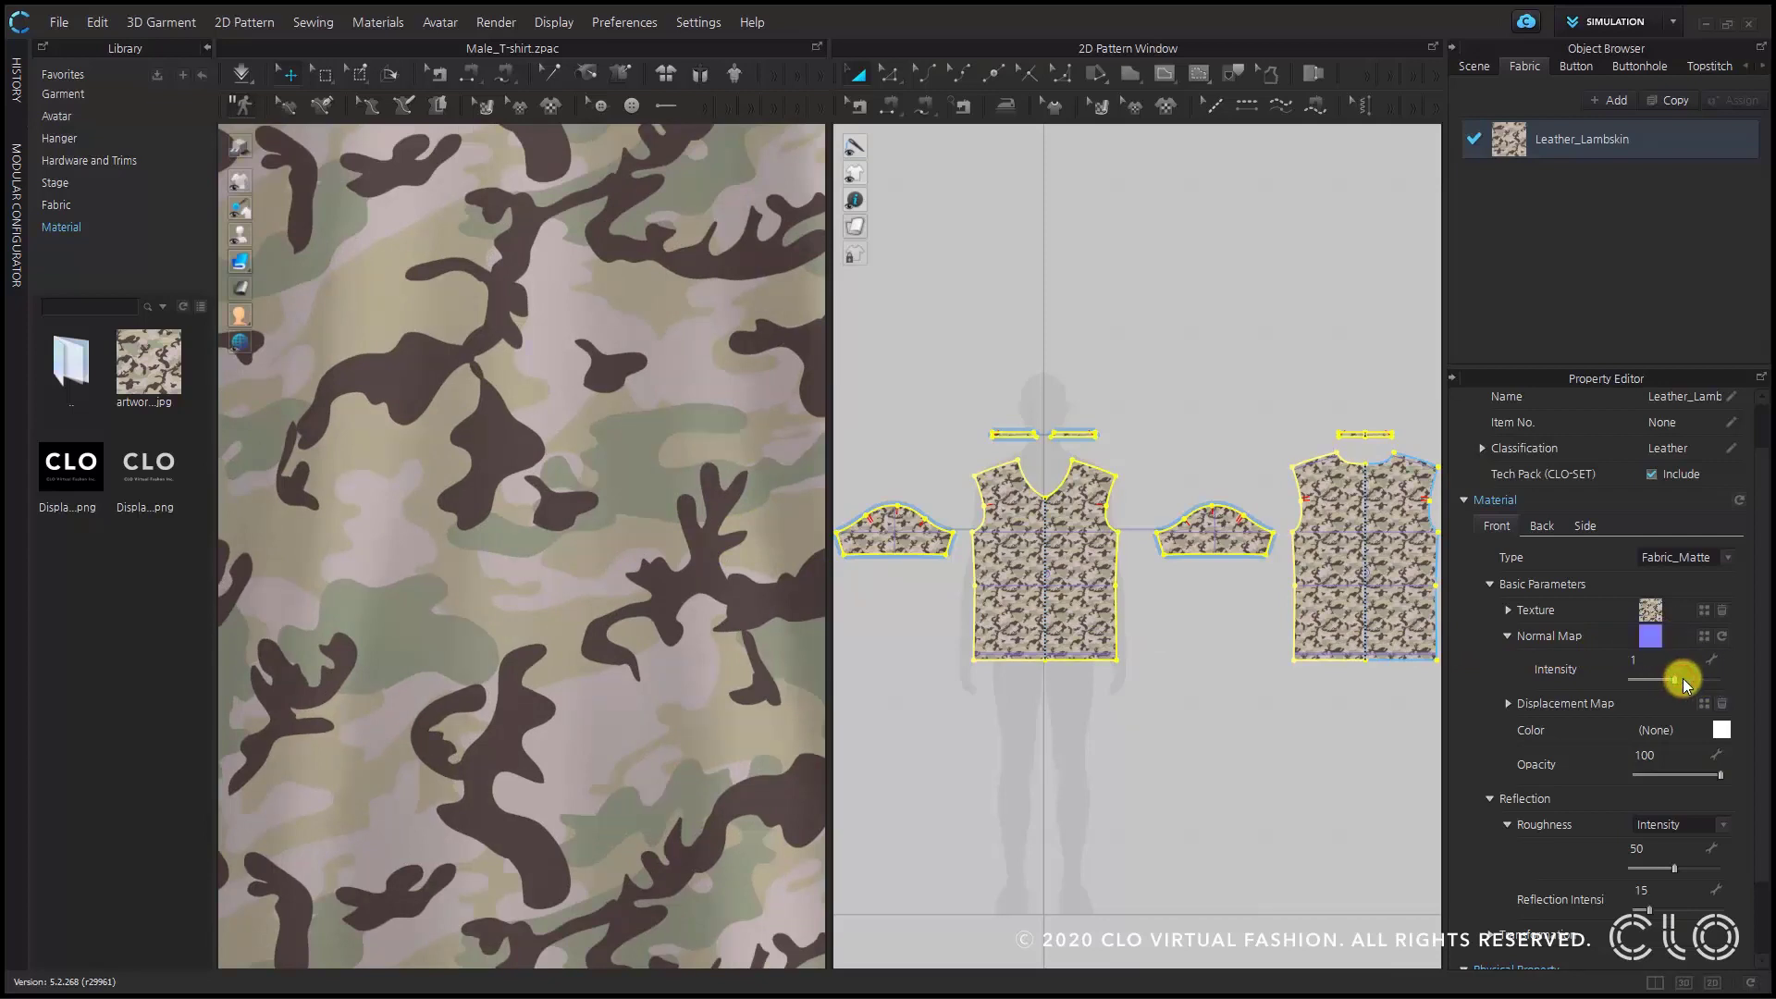
left_click_drag(1688, 679, 1727, 668)
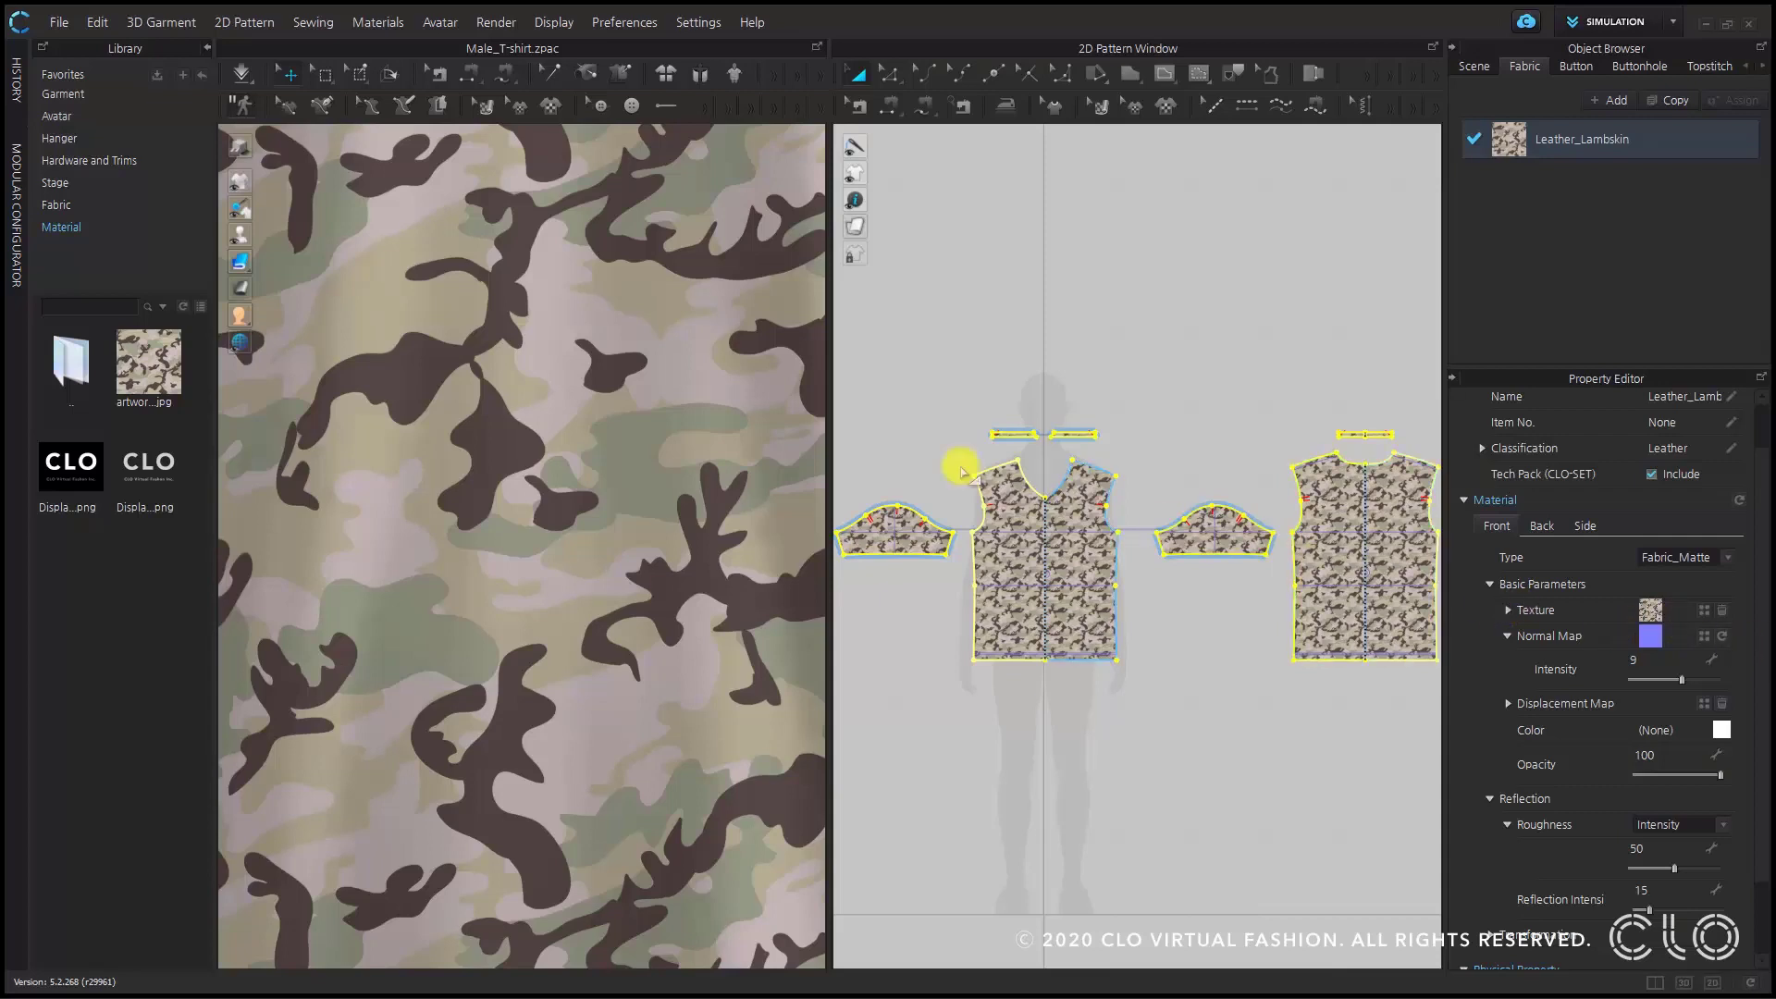
left_click(57, 23)
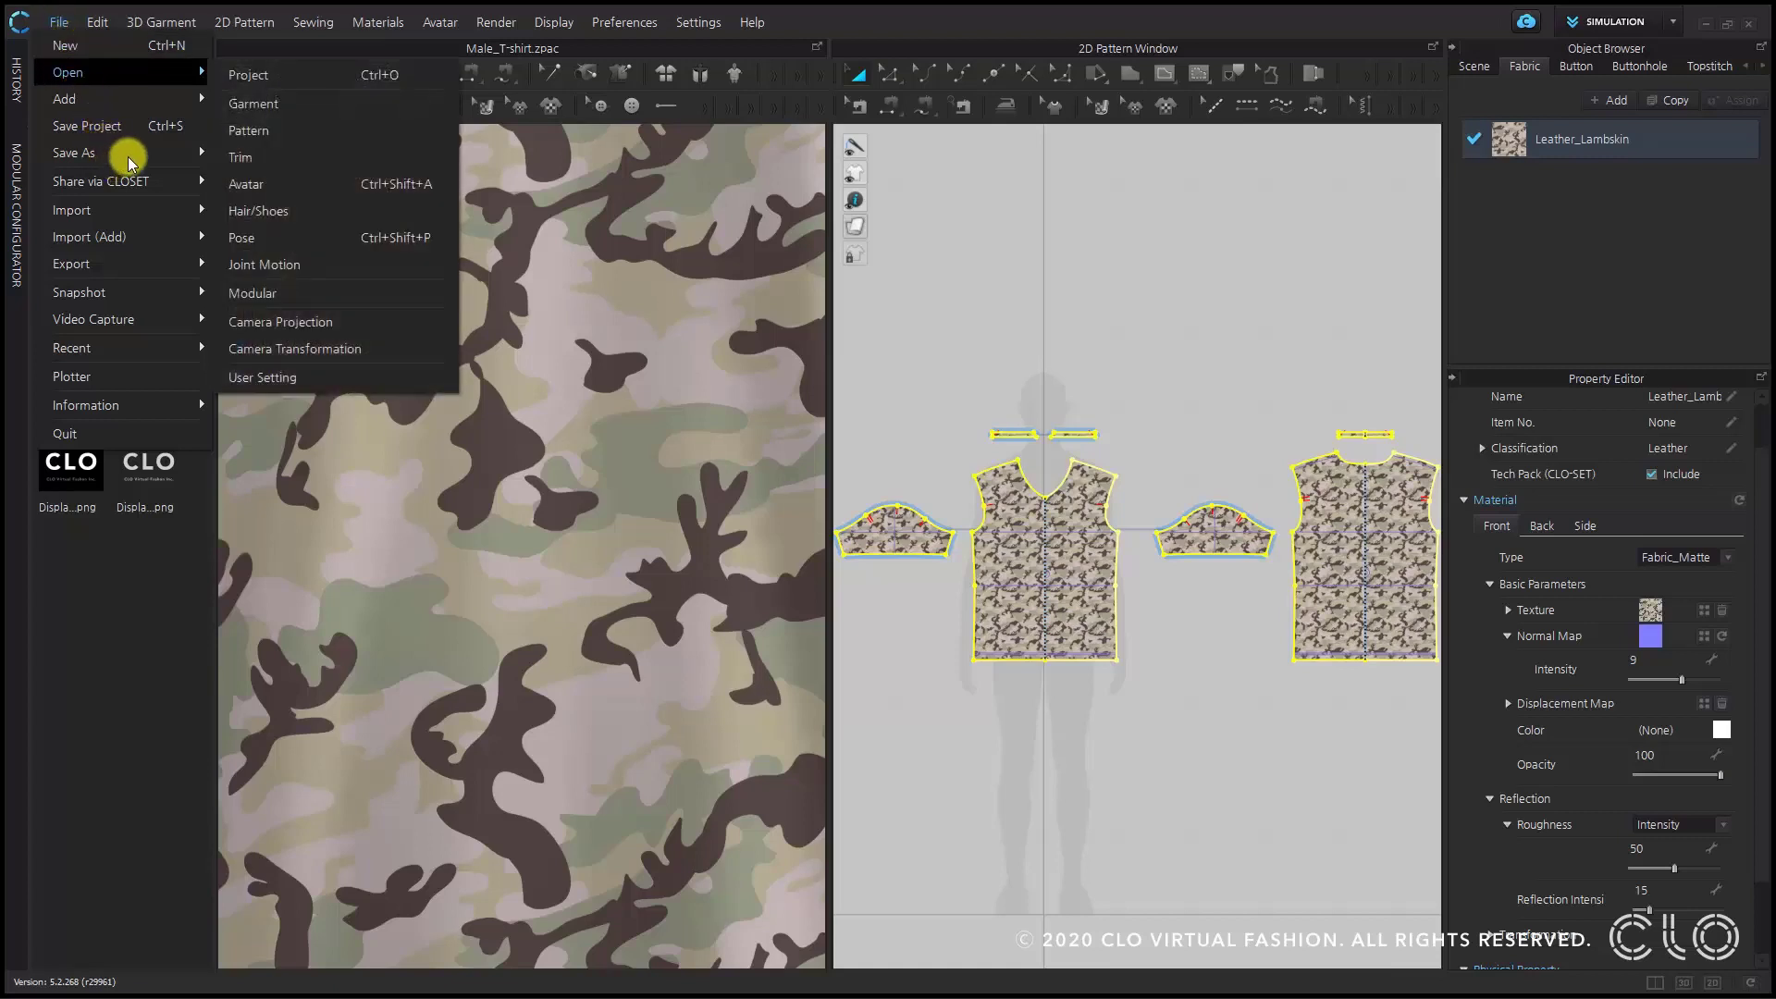
mouse_move(130, 156)
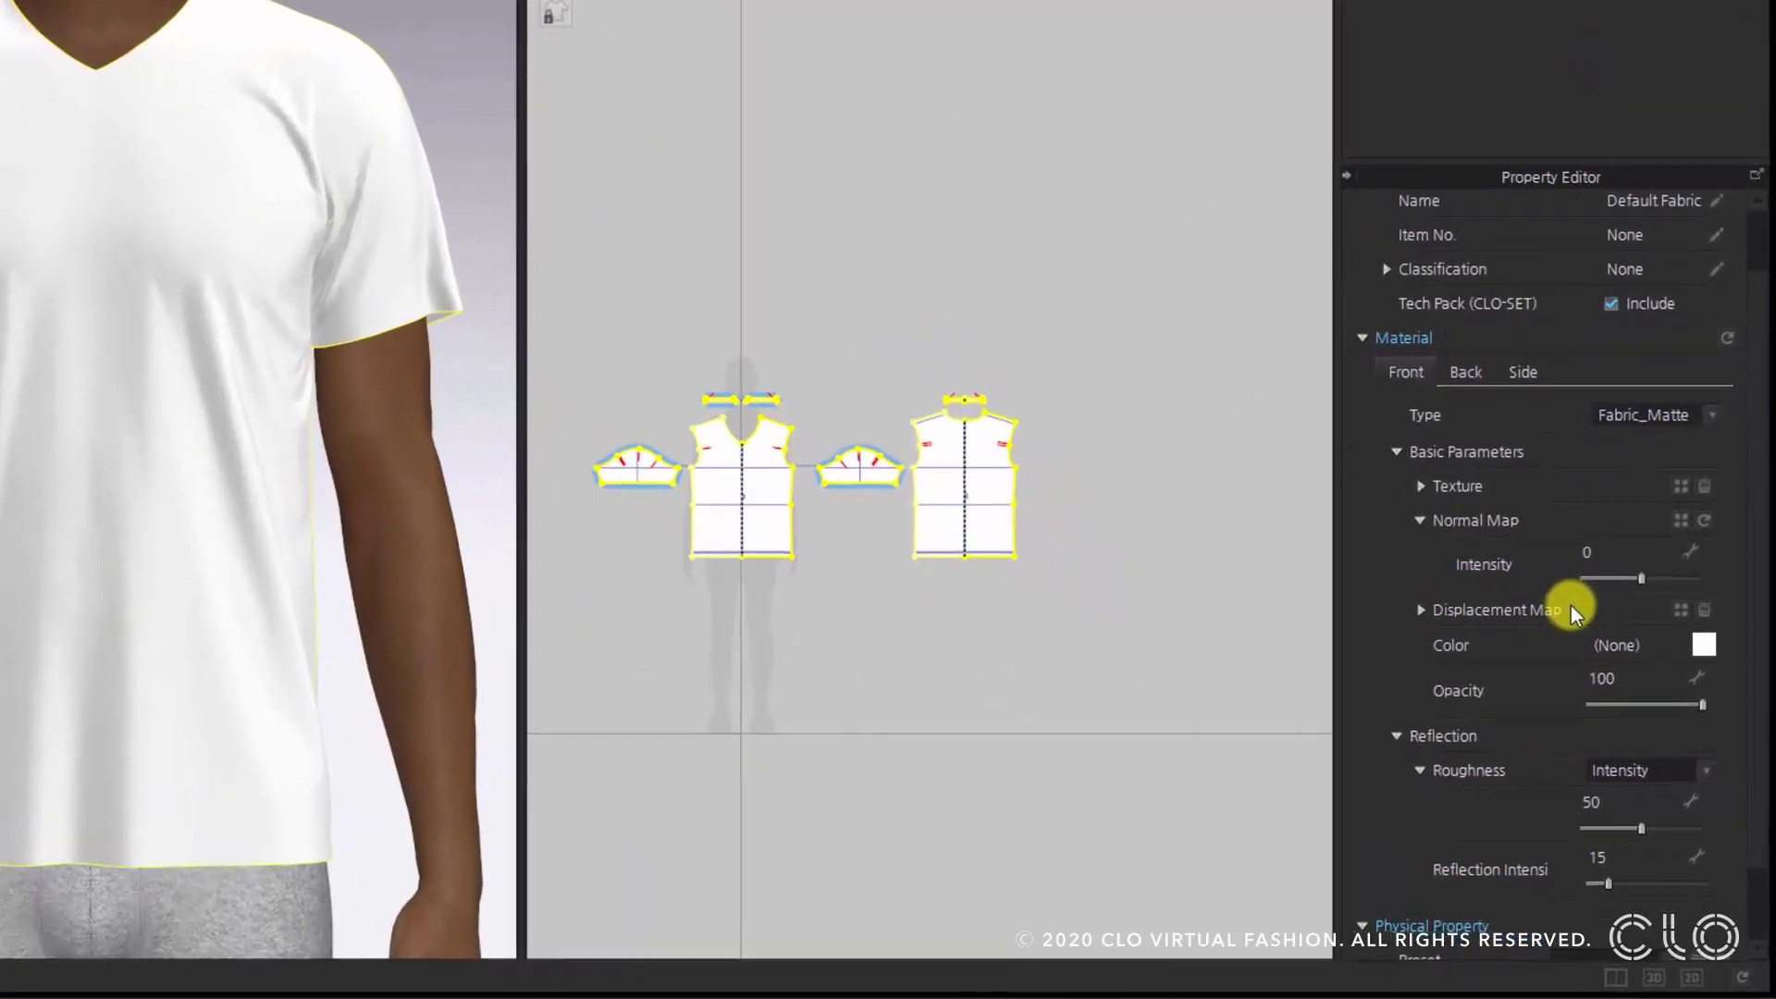
left_click(1571, 611)
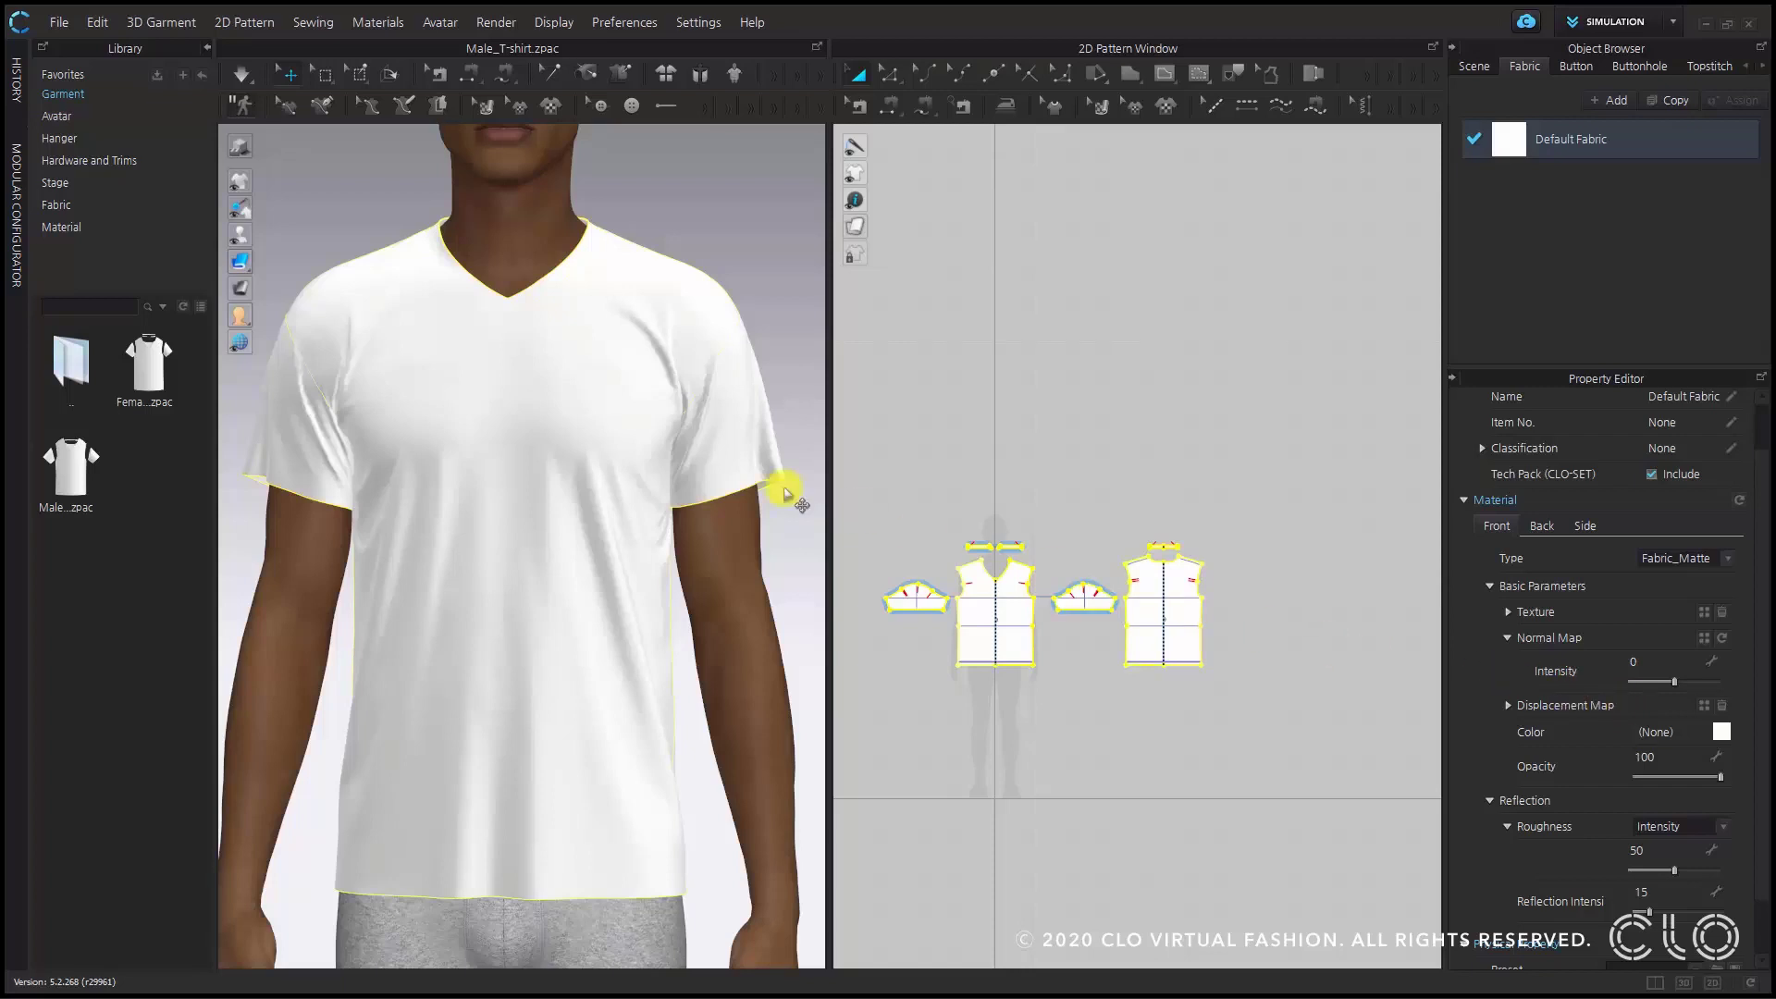
- Add Displacement_06.png as a graphic about 9.7 by 7.3 in on the chest of the T-shirt's front pattern
left_click(83, 231)
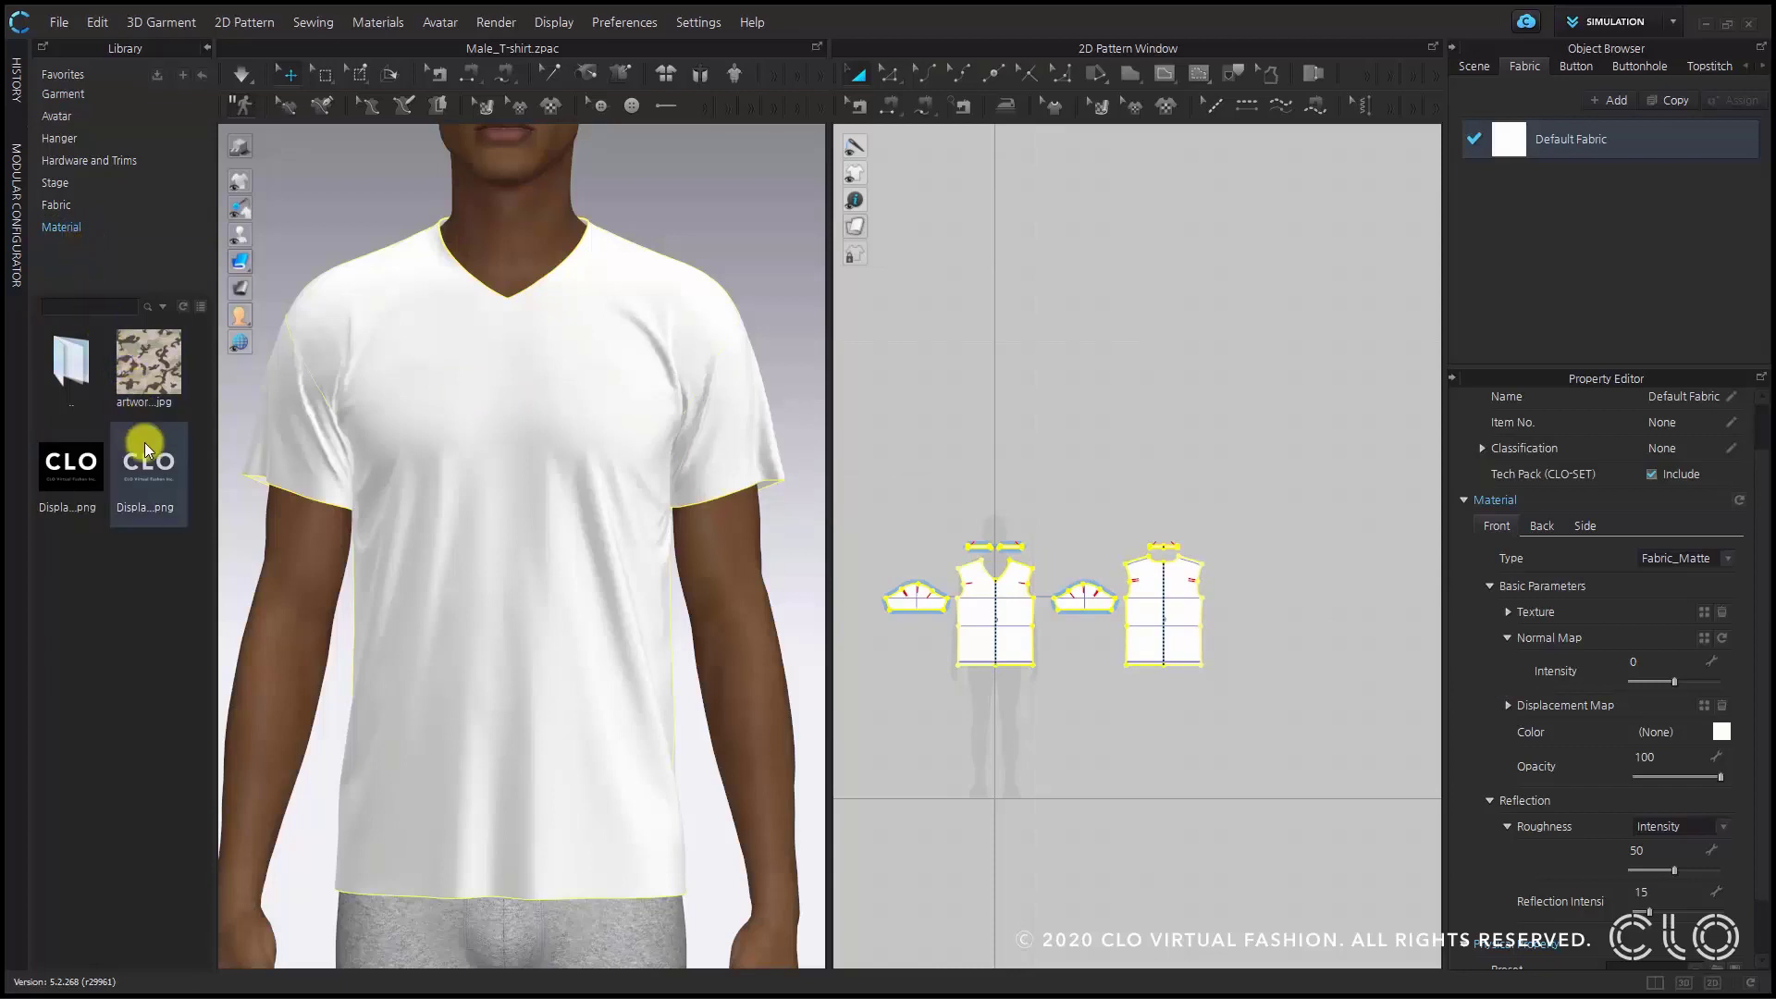
mouse_move(148, 475)
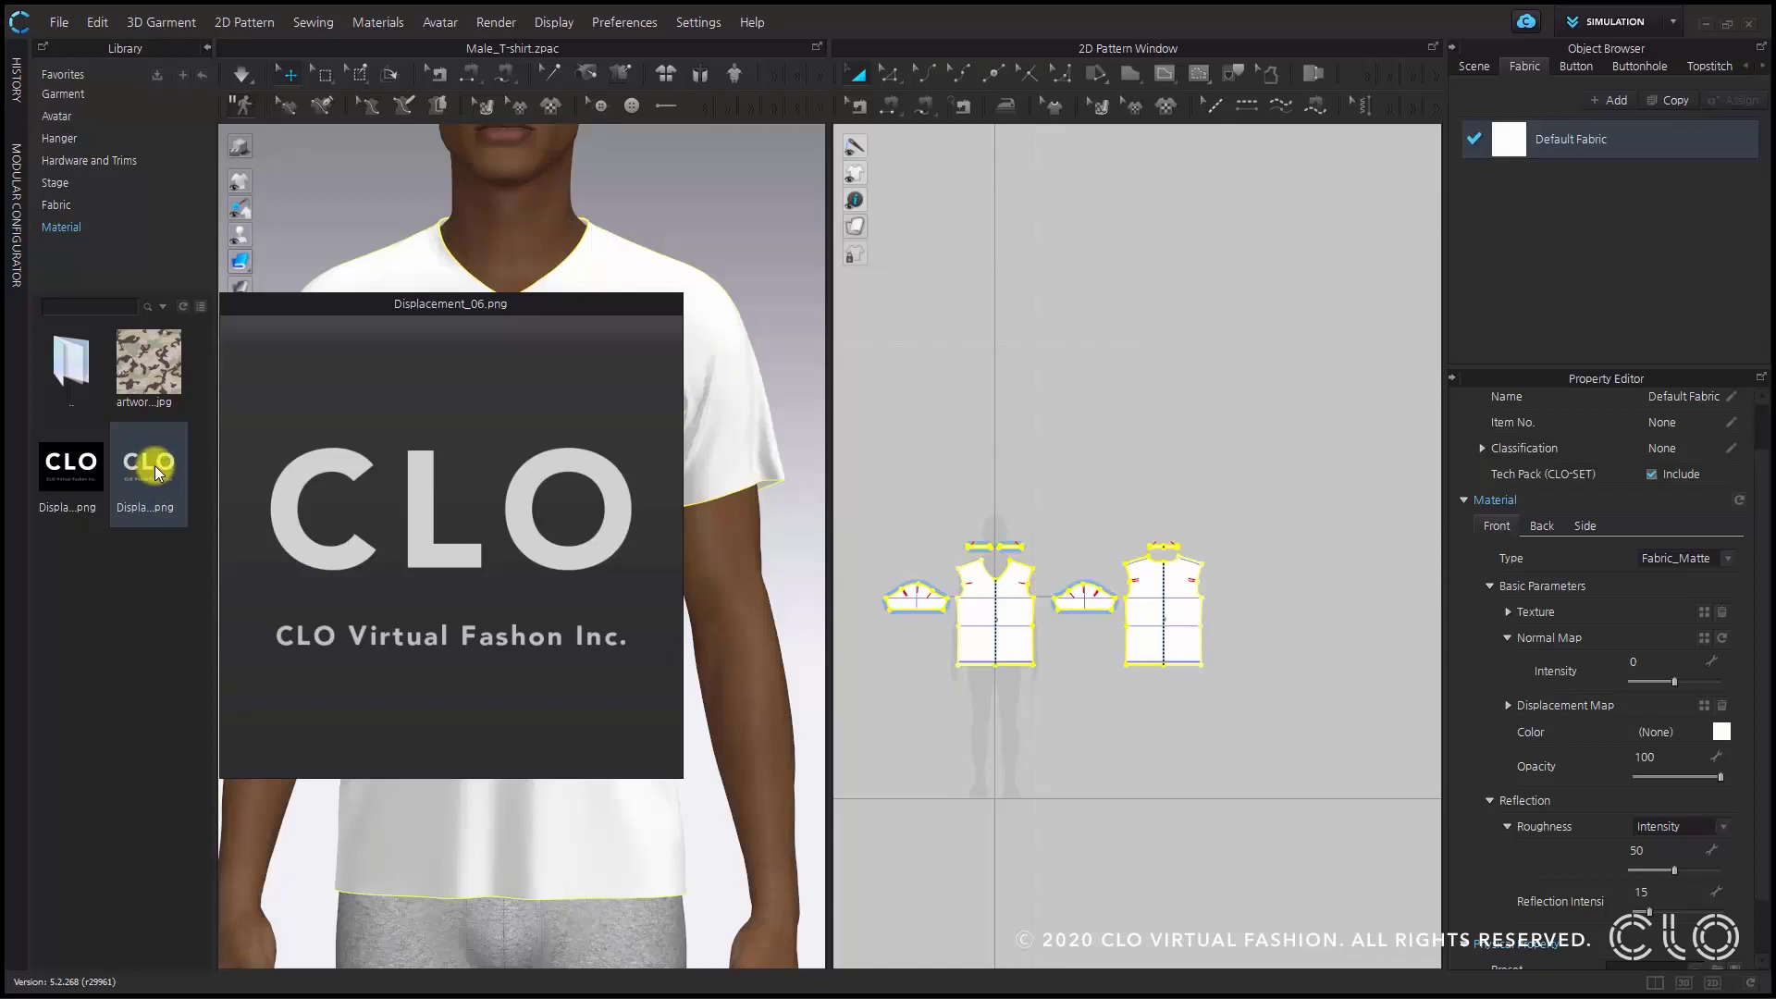
right_click(157, 474)
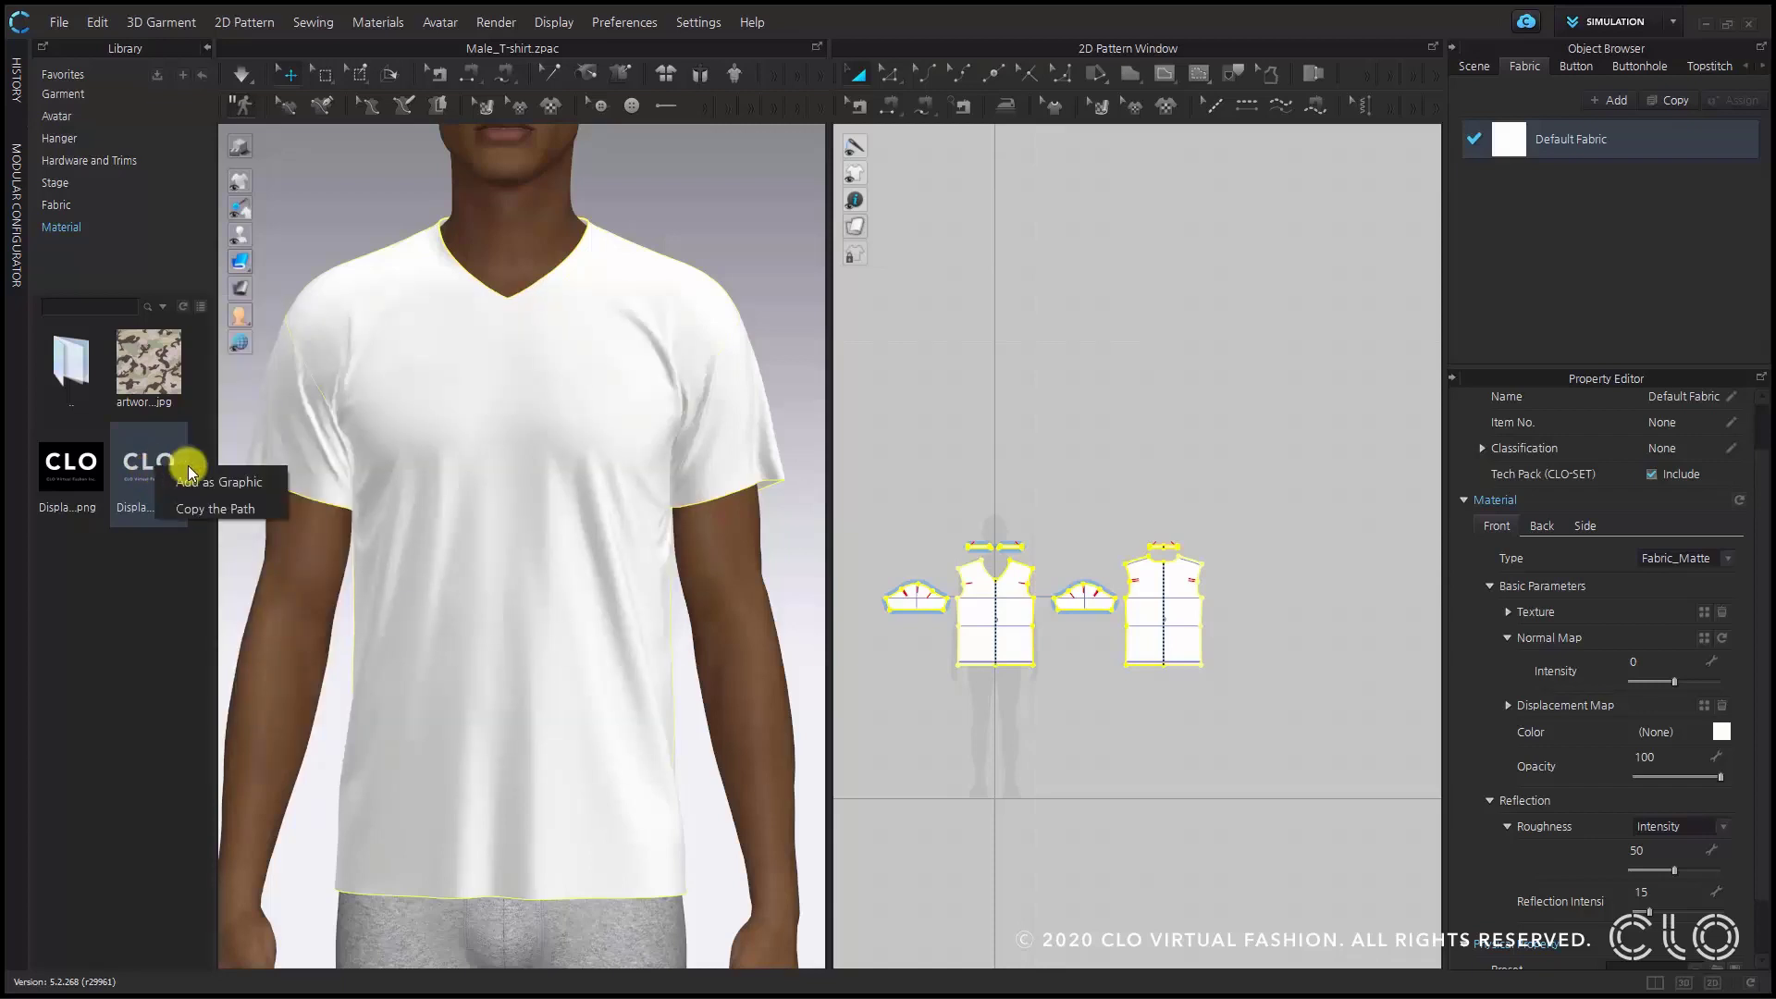
left_click(263, 483)
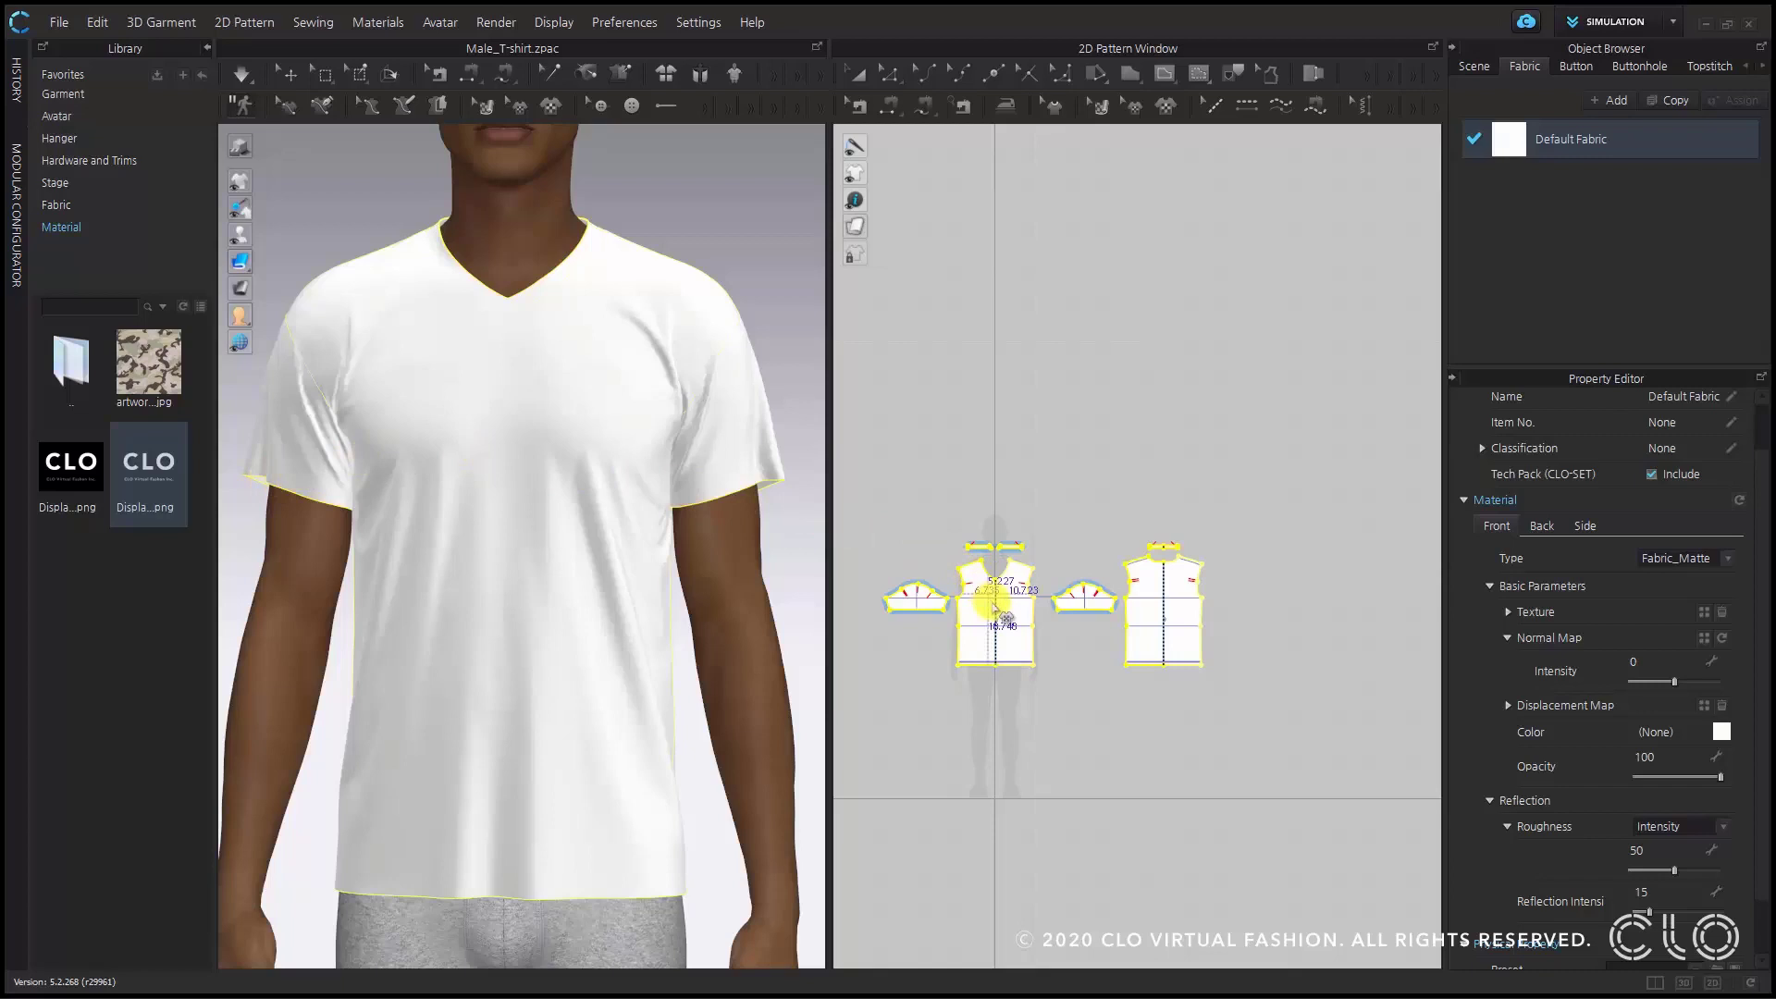
scroll(995, 606, "up", 5)
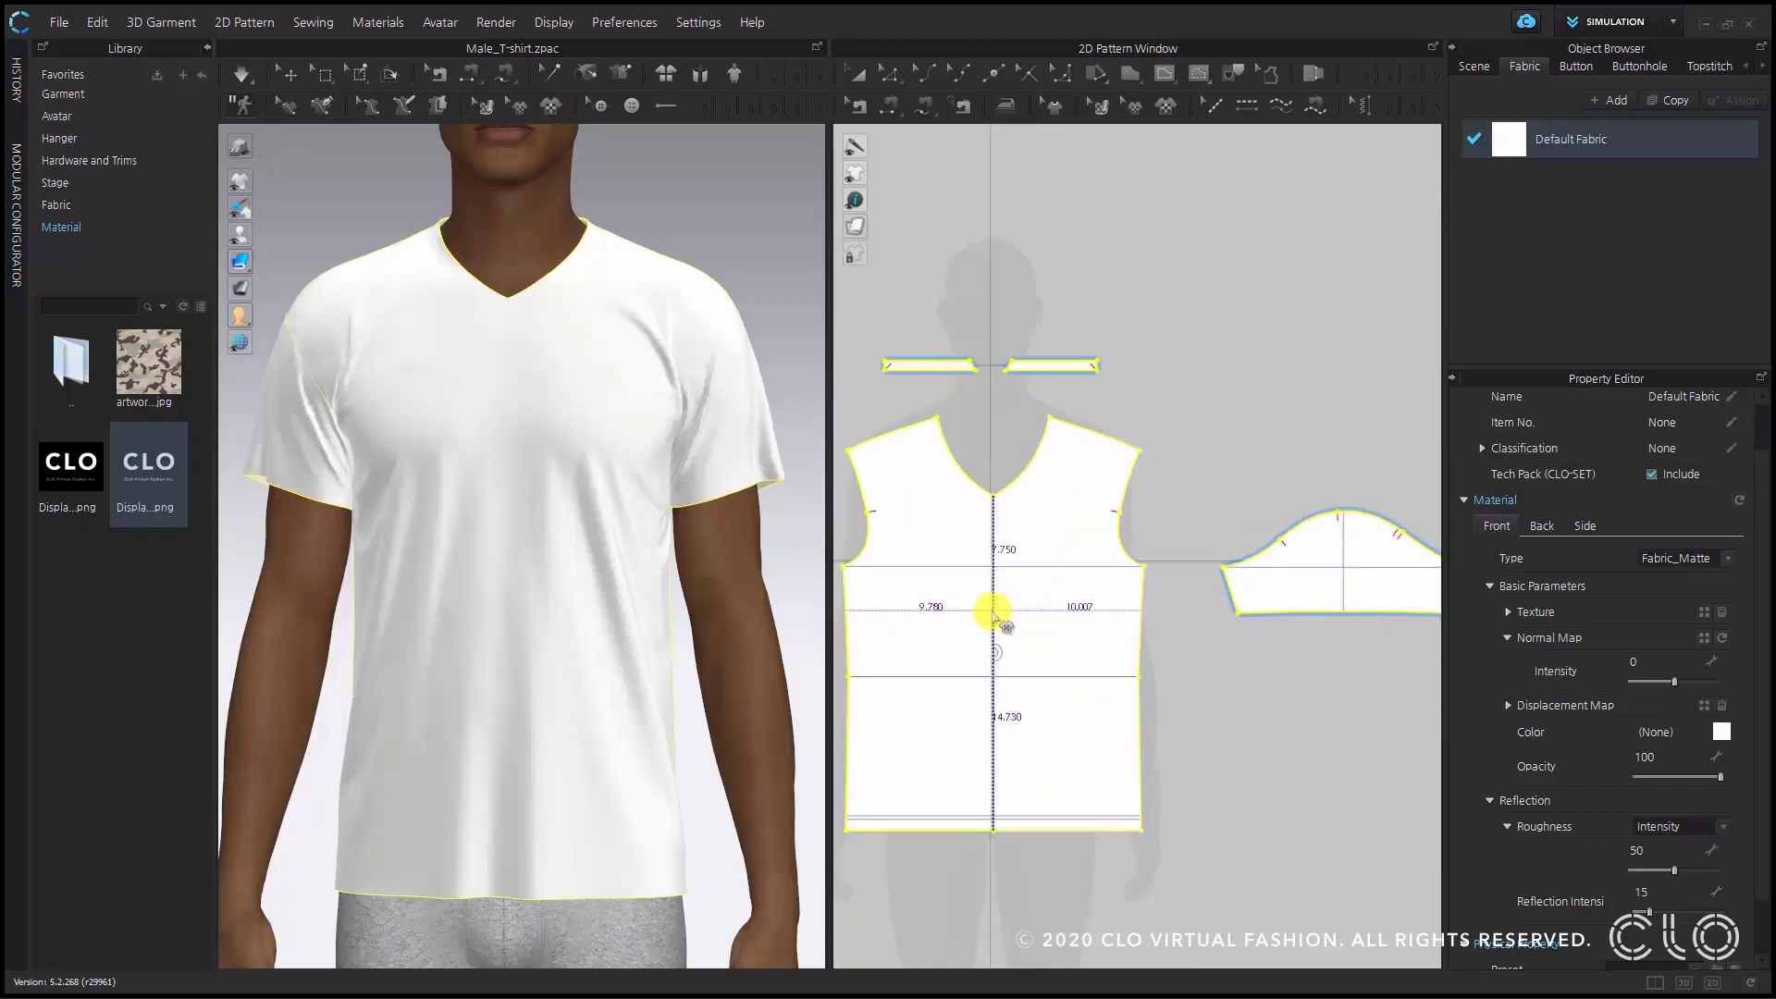
left_click(994, 613)
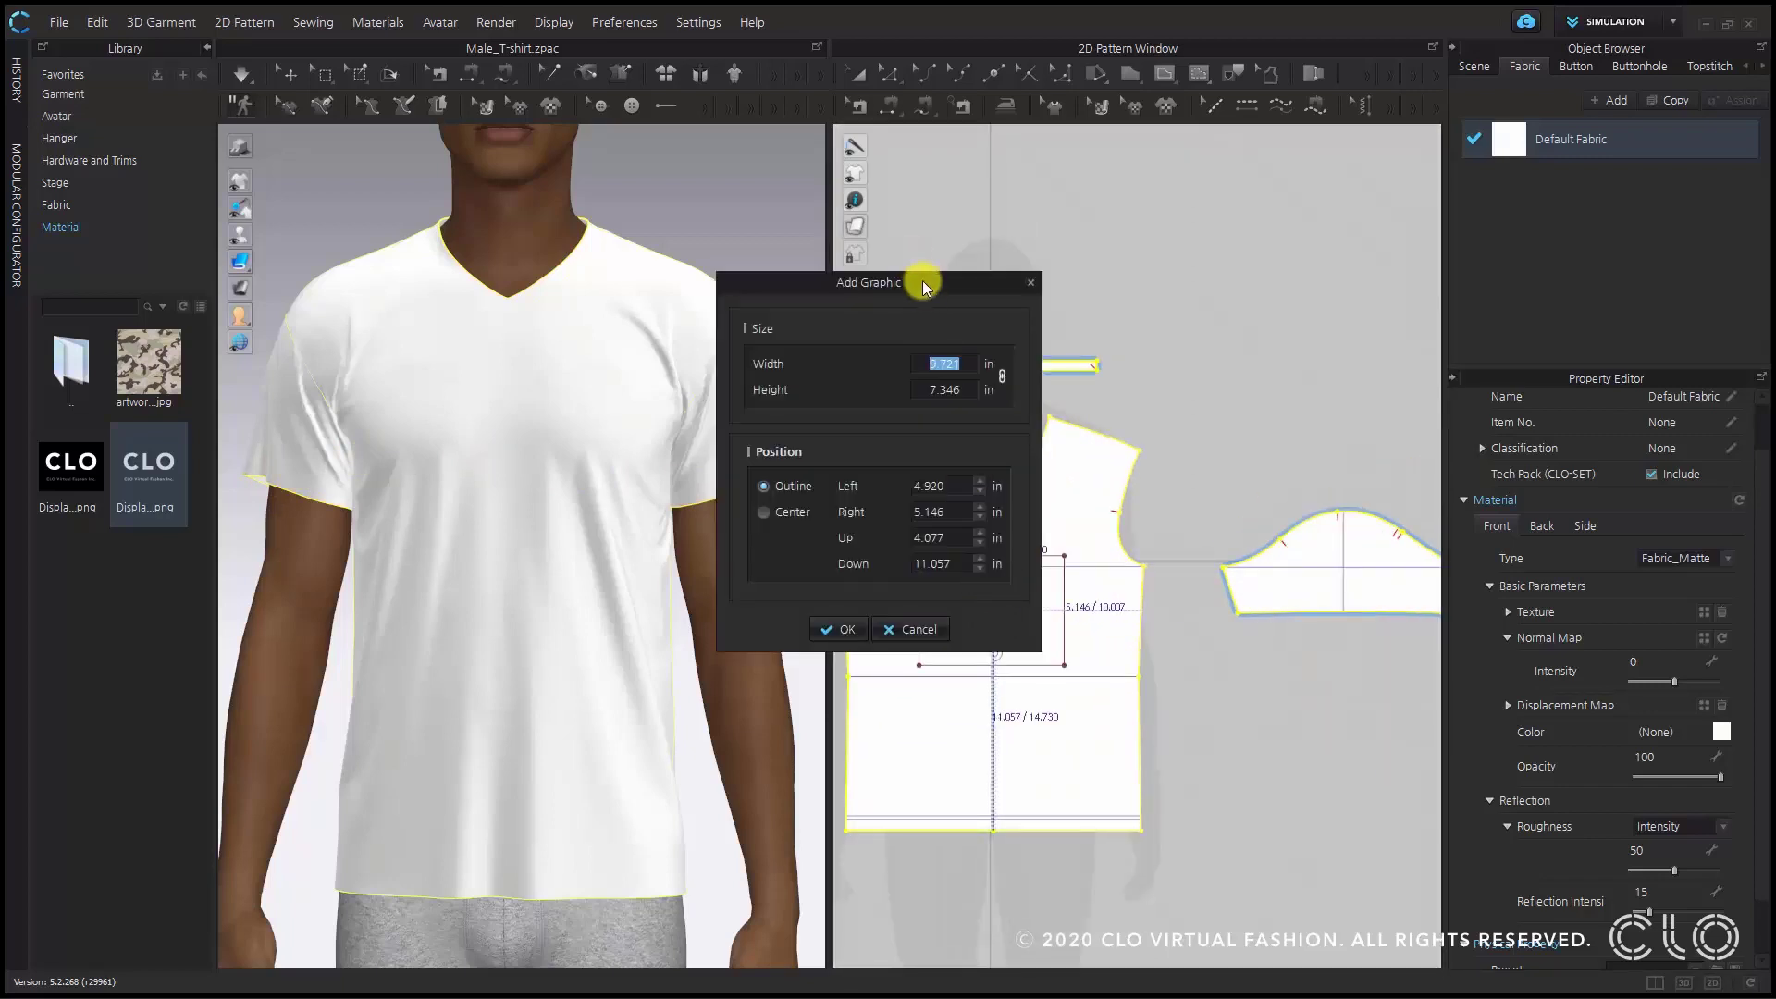
left_click_drag(938, 285, 766, 313)
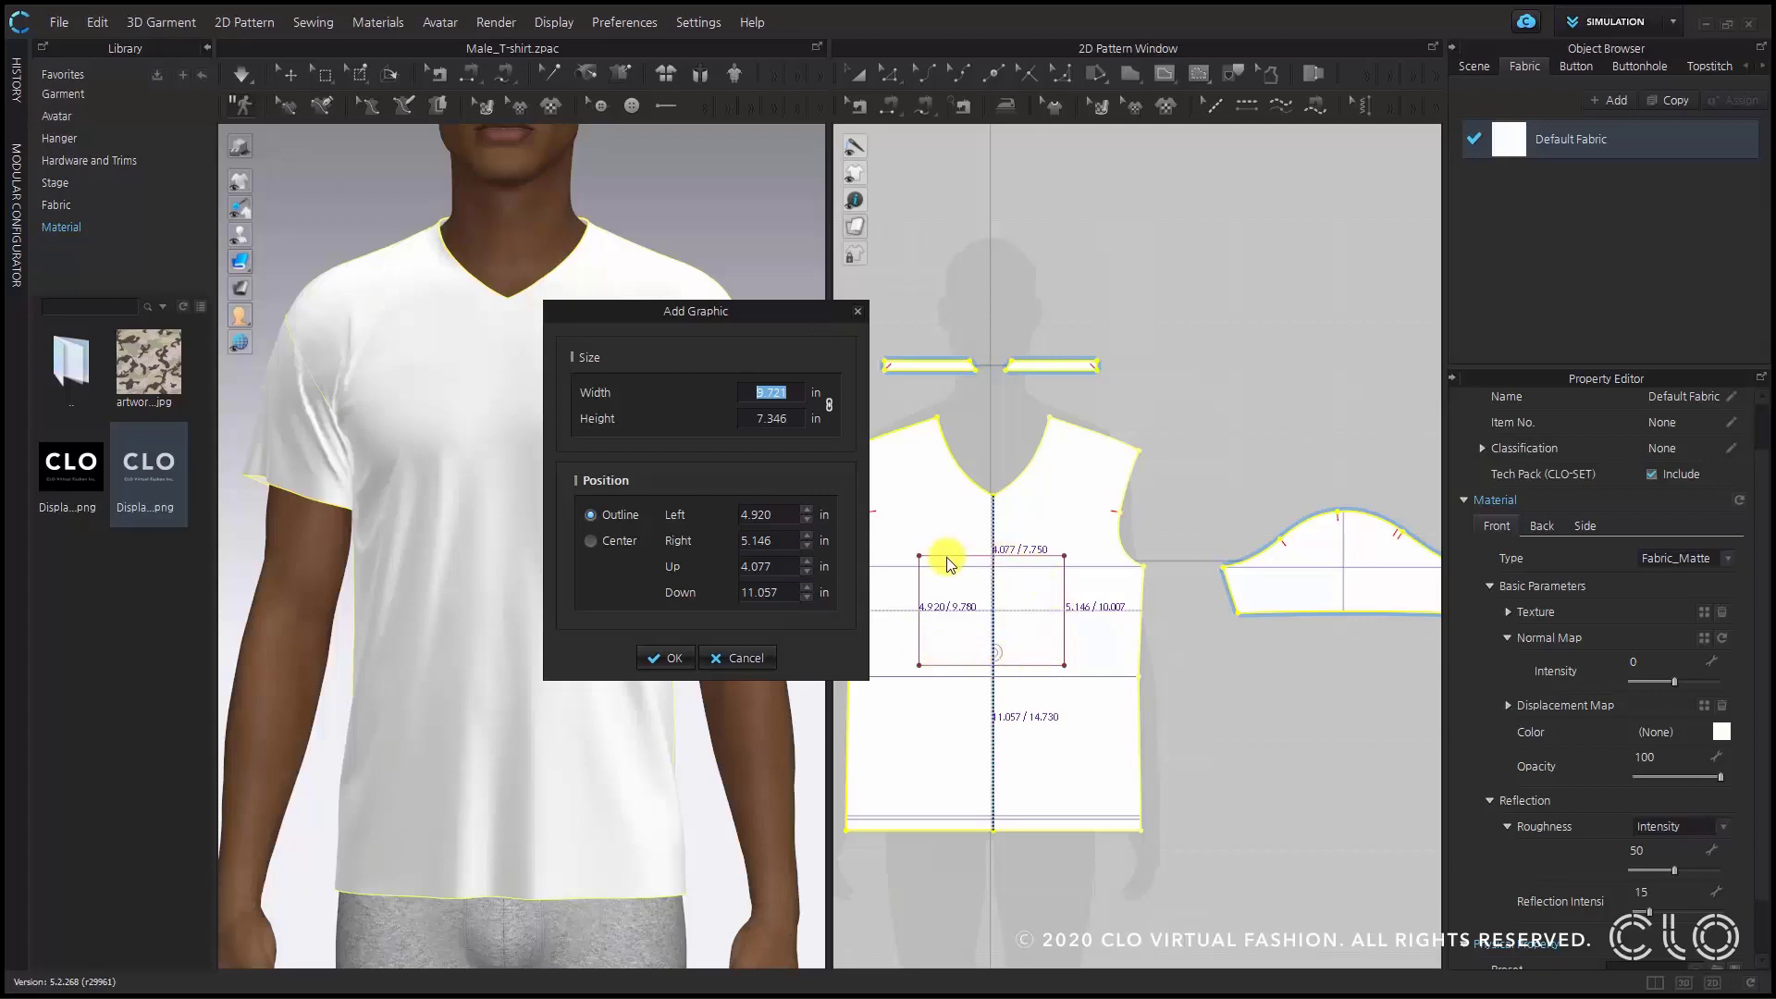
left_click(676, 655)
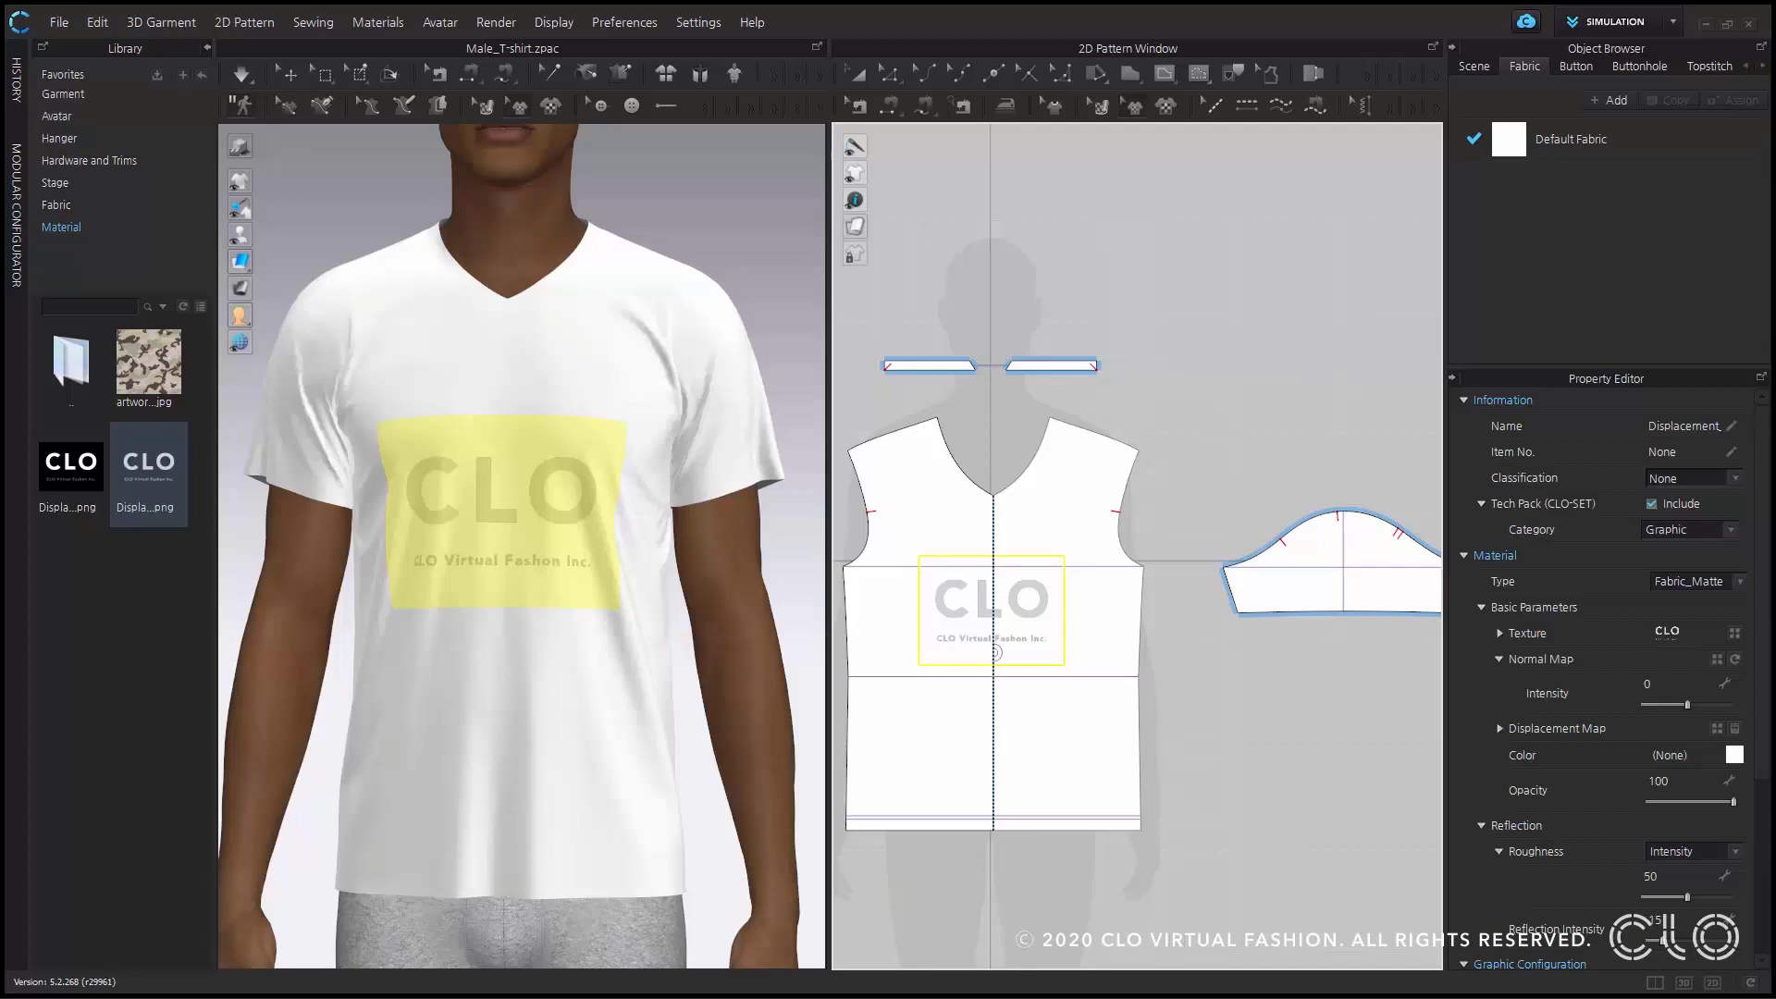
- Select the CLO logo graphic with Transform Graphic and apply Displacement_05.png from the material library as its displacement map
left_click(682, 646)
scroll(518, 537, "up", 5)
mouse_move(546, 618)
right_mouse_down()
mouse_move(726, 623)
mouse_move(559, 614)
right_mouse_up()
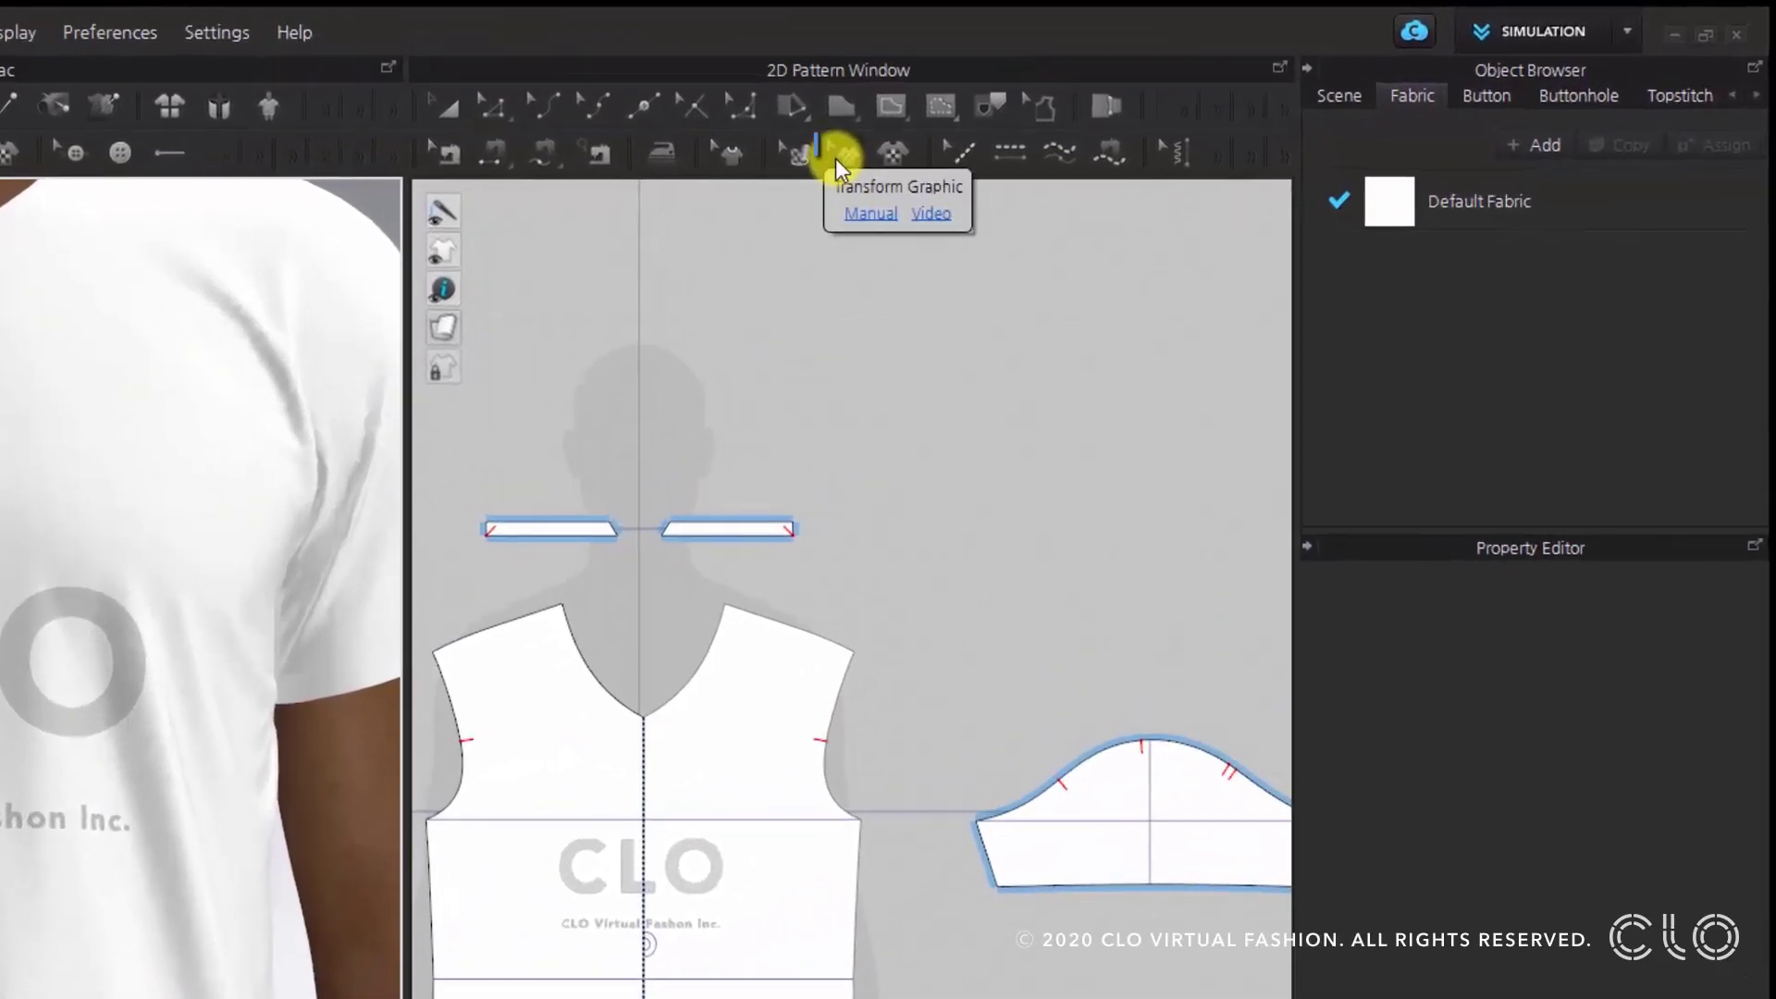
left_click(1033, 127)
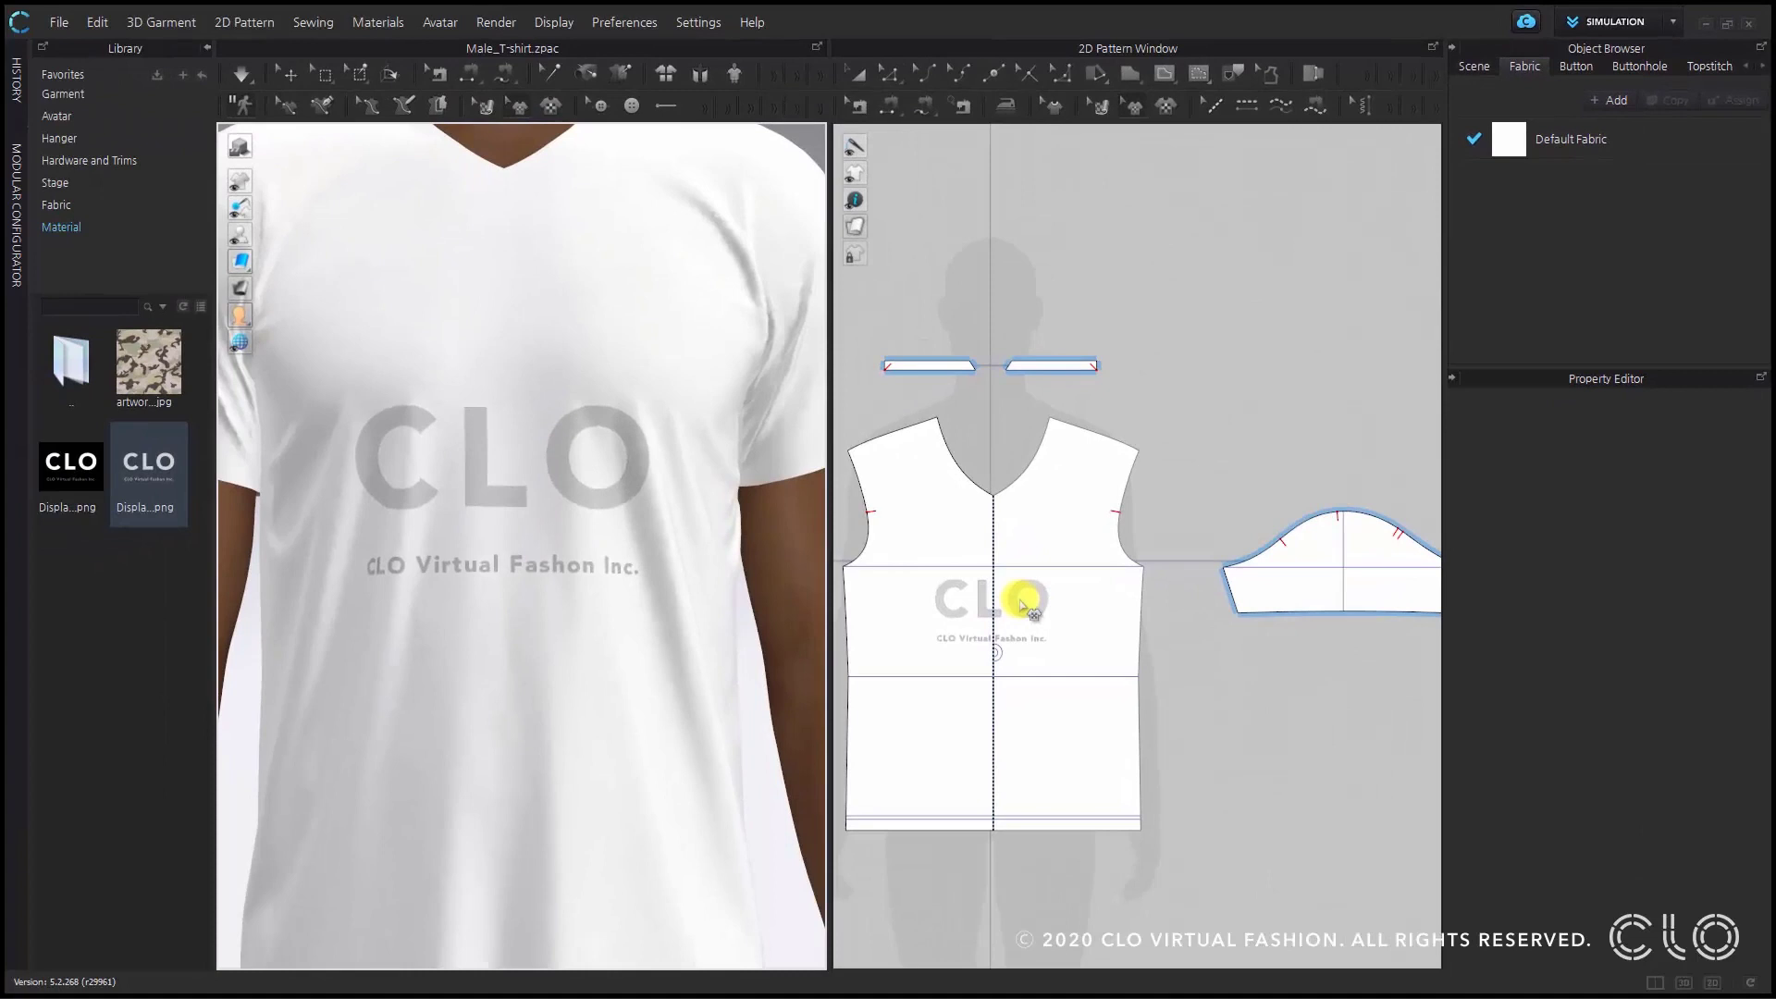
left_click(1022, 606)
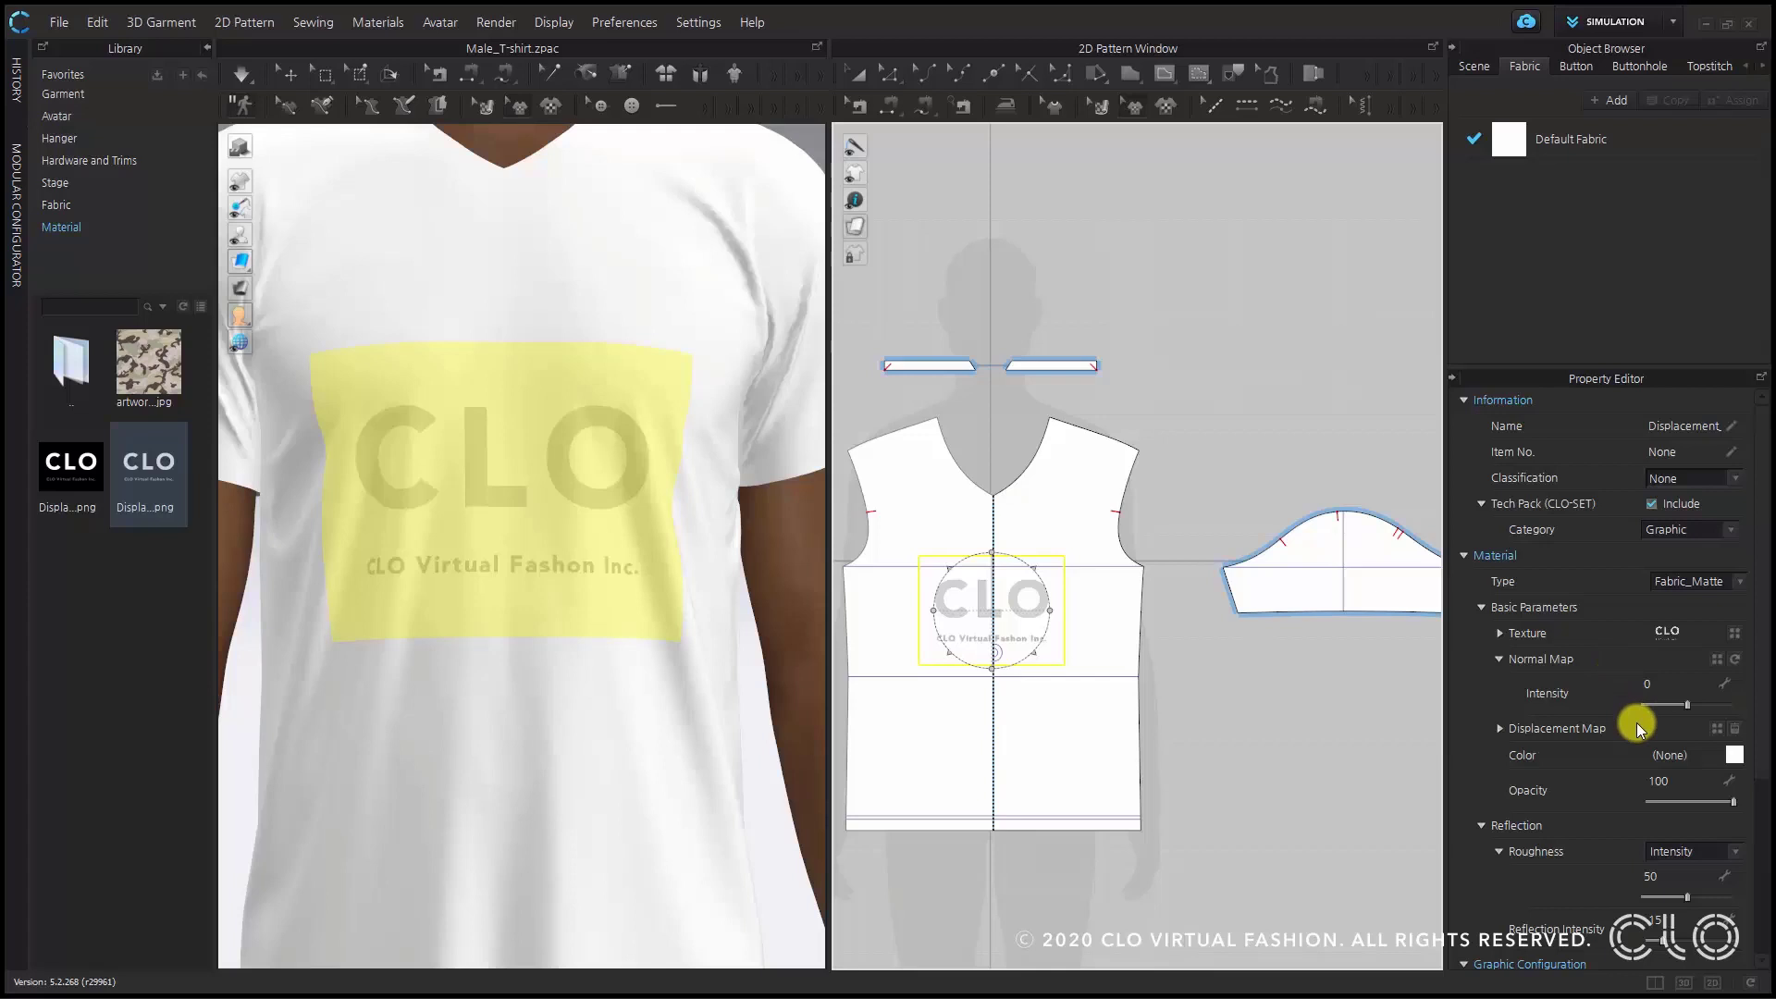
left_click(74, 460)
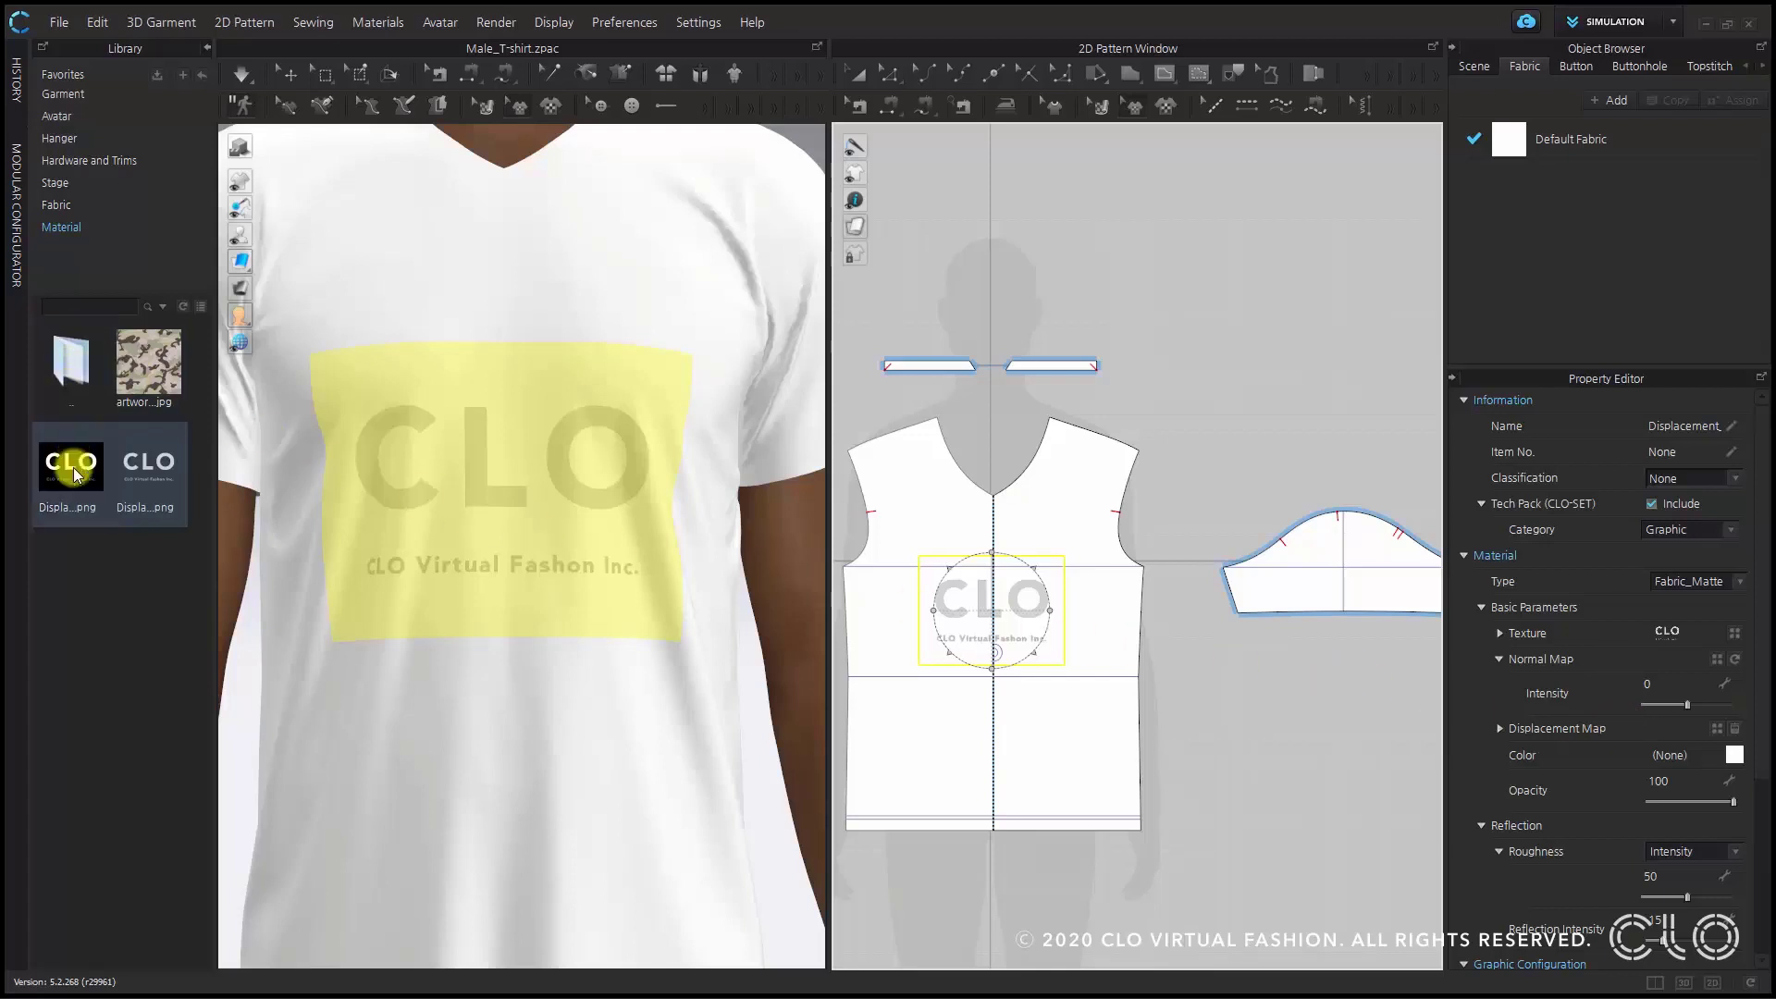
mouse_move(74, 490)
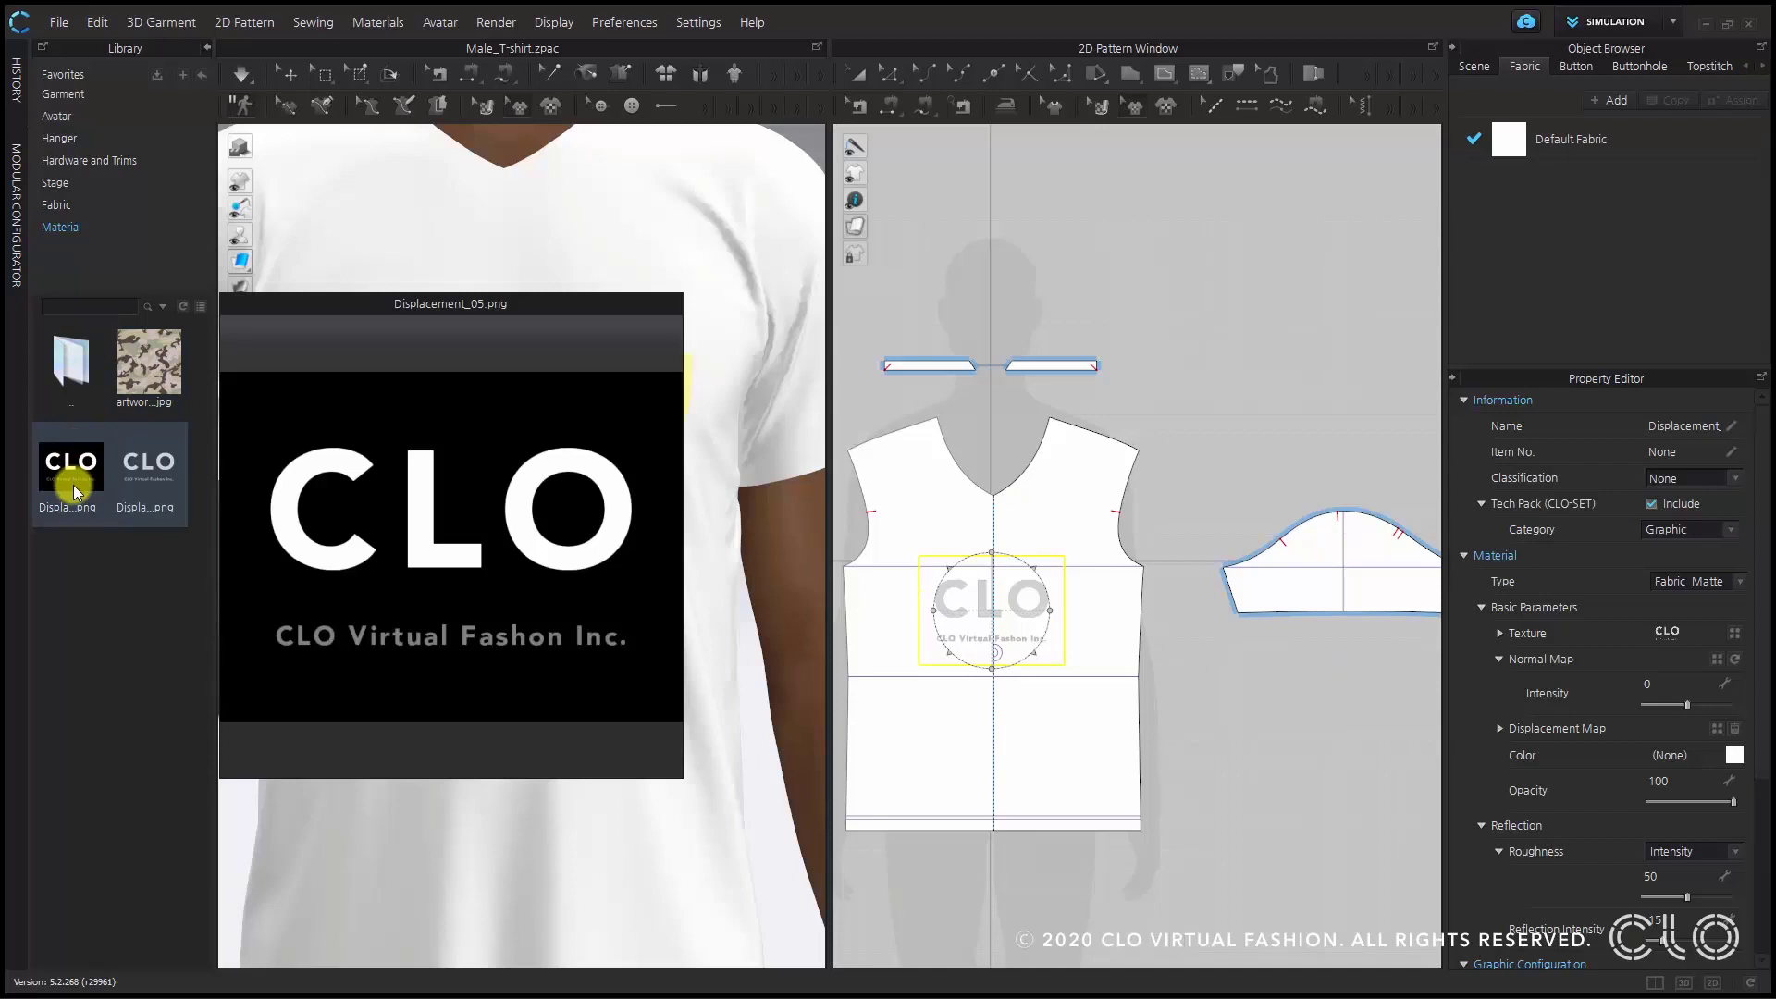
left_click_drag(148, 467, 1695, 729)
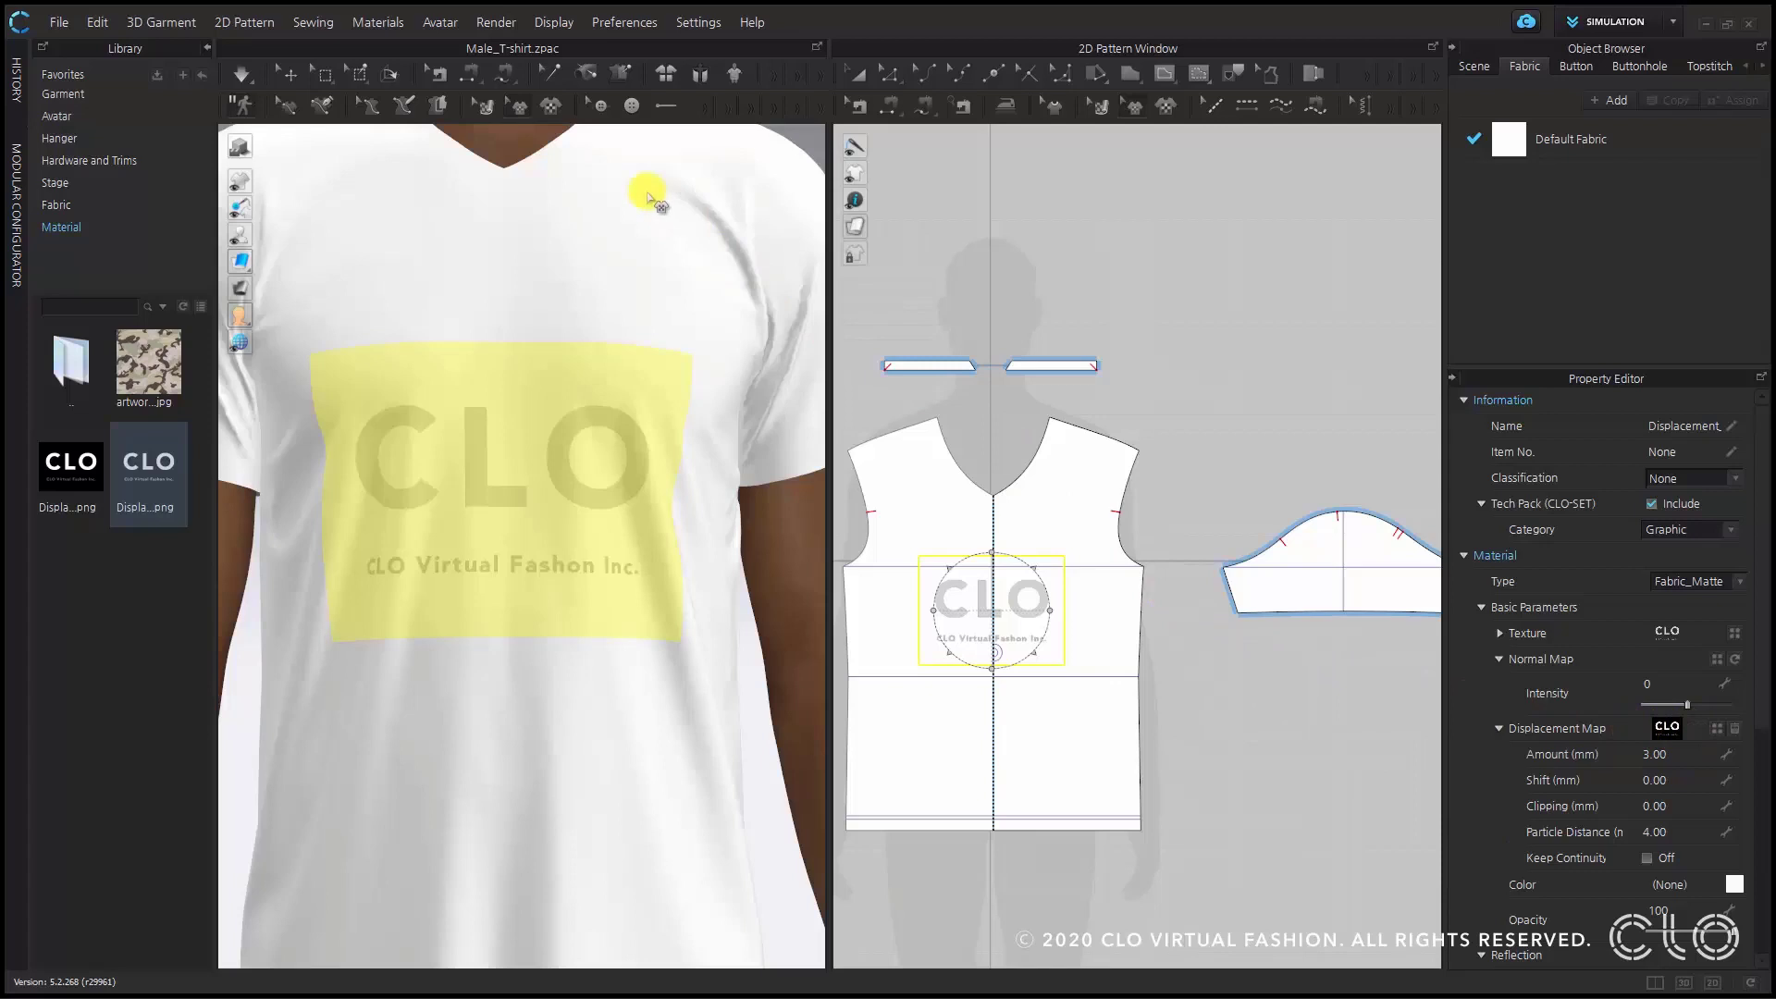
- Open the Render window and start an interactive render of the T-shirt with a close-up of the CLO logo
left_click(496, 22)
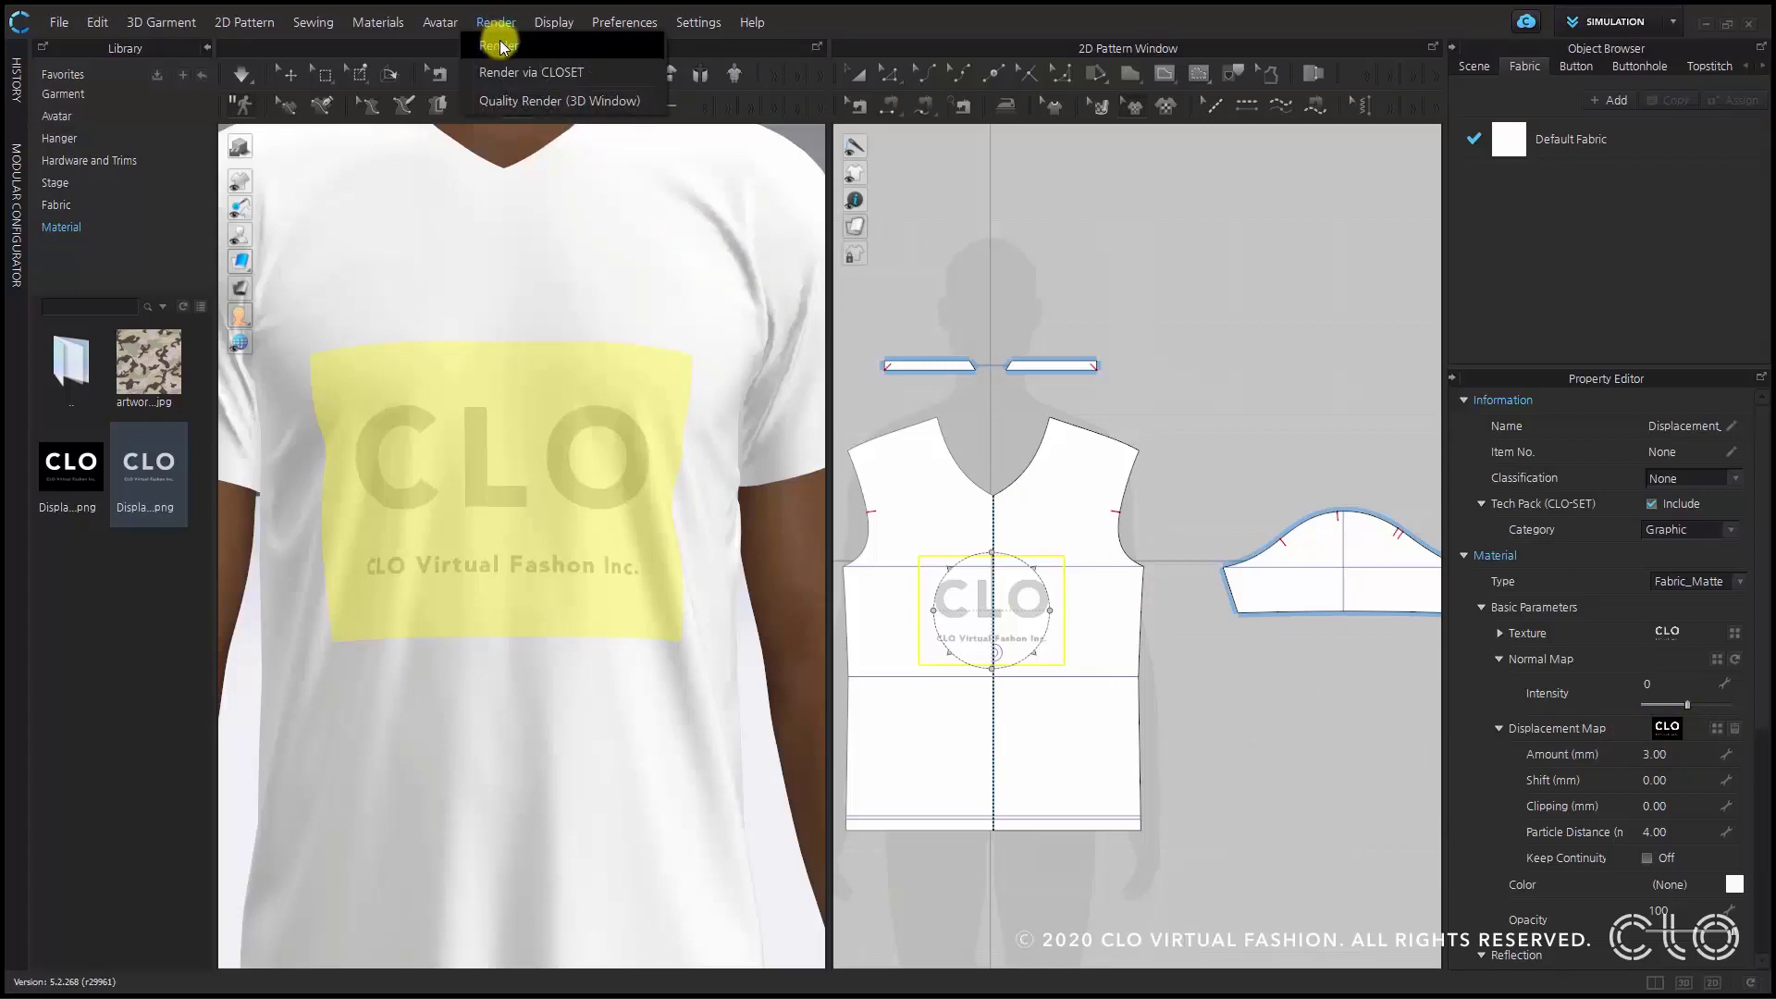
left_click(499, 45)
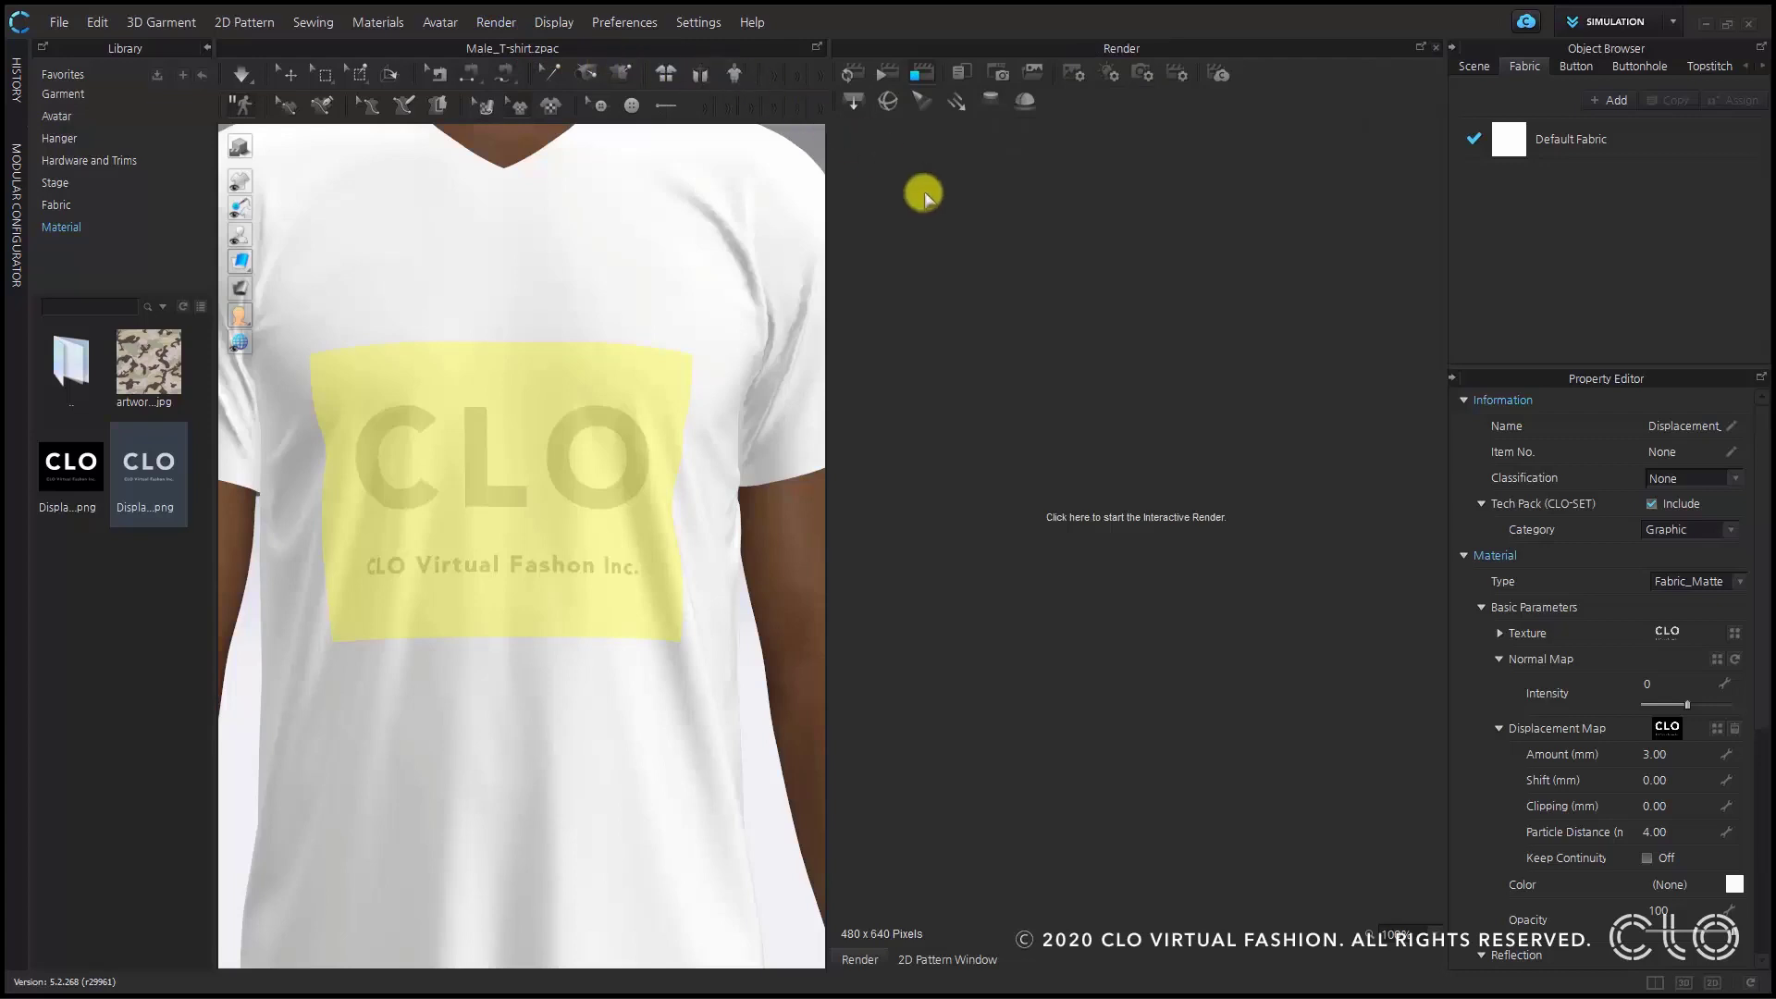
left_click(1122, 370)
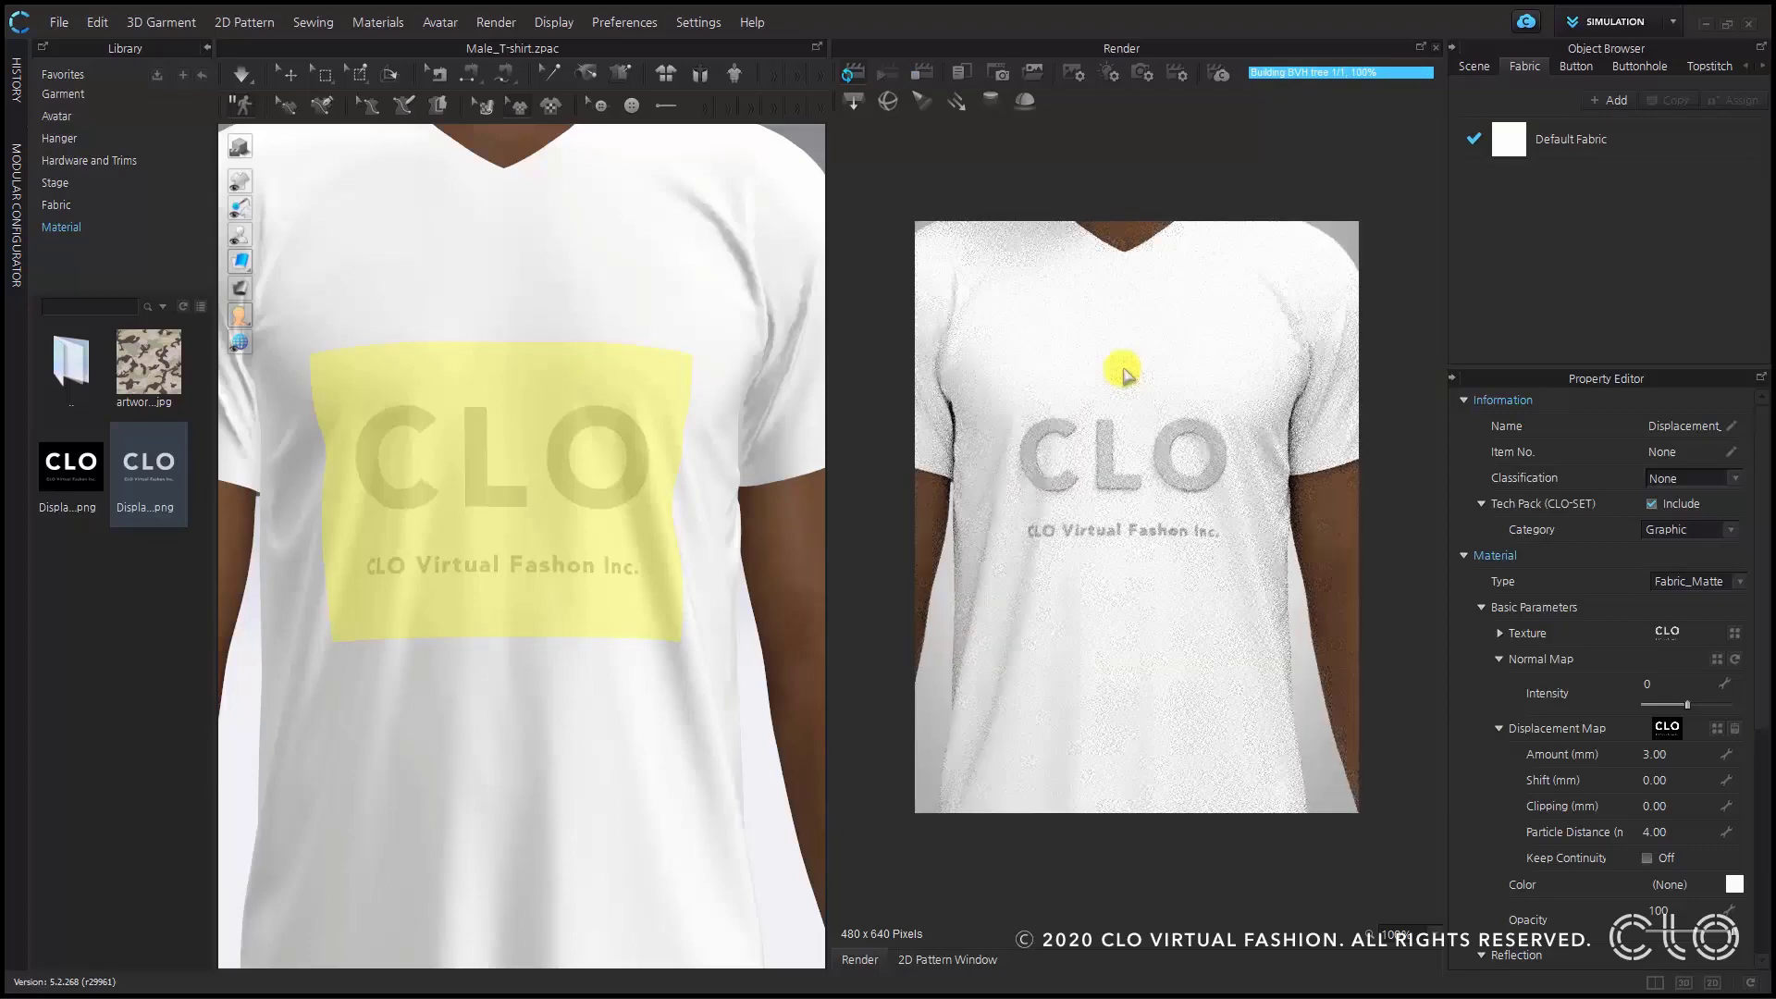
scroll(606, 393, "up", 4)
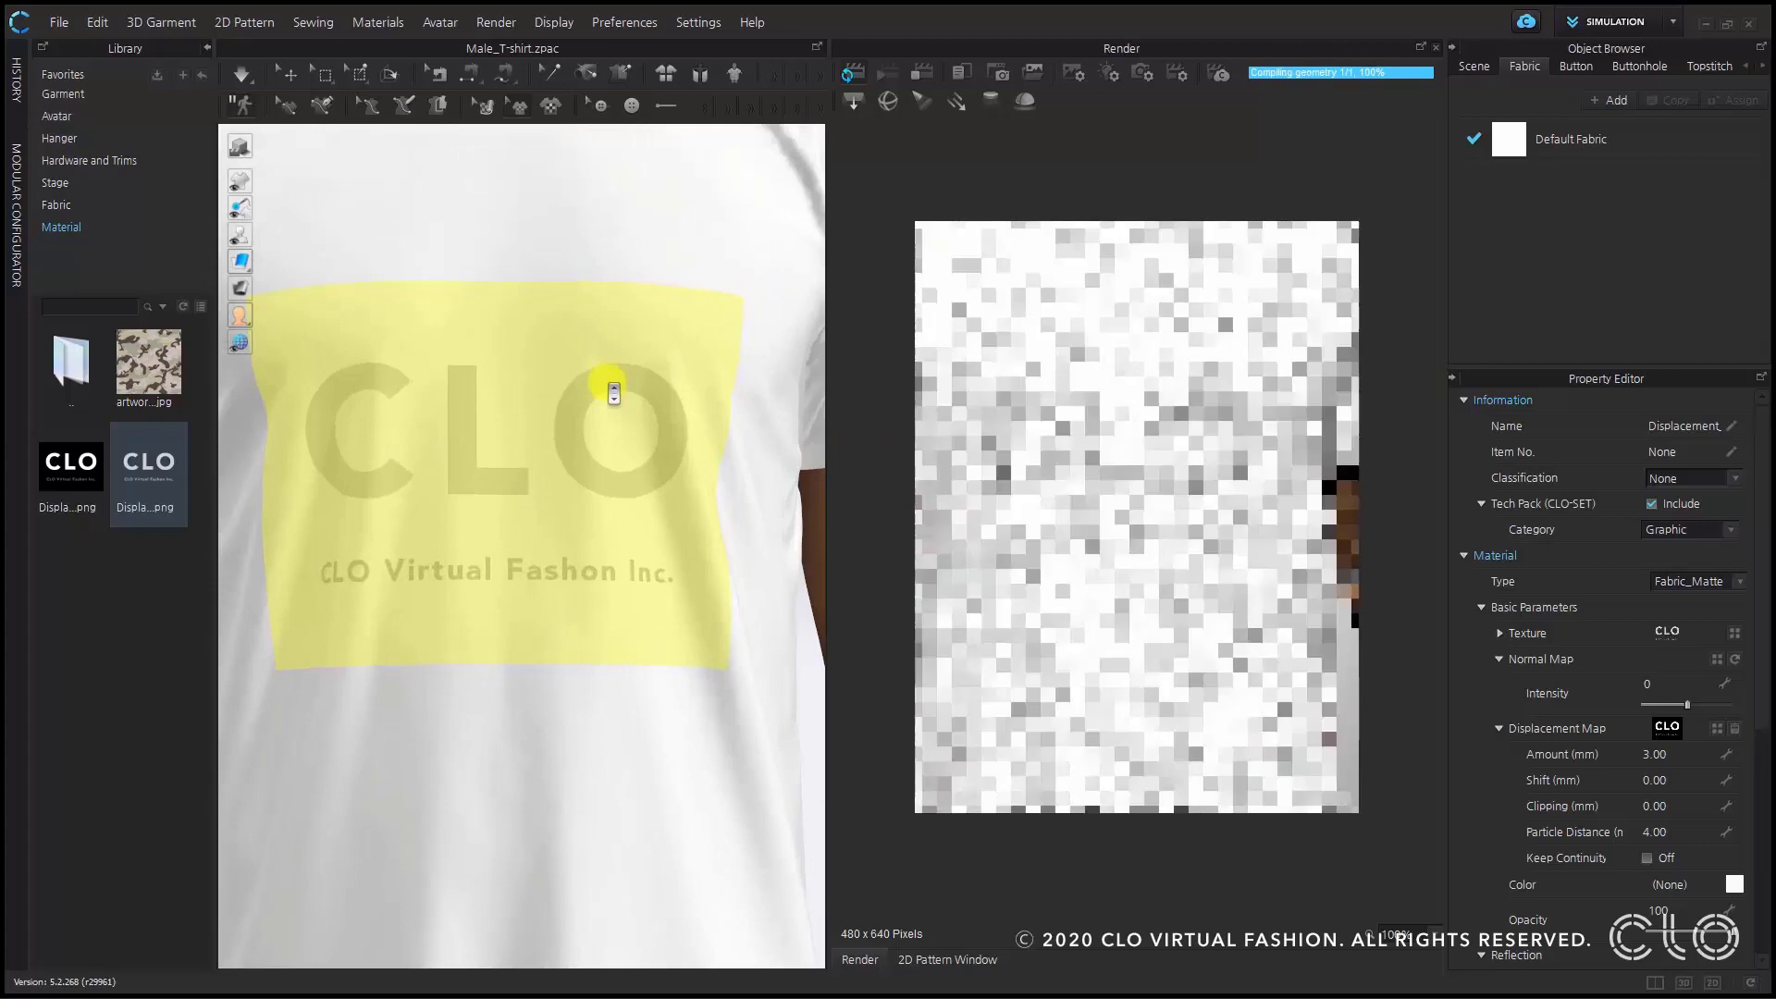
scroll(650, 490, "up", 1)
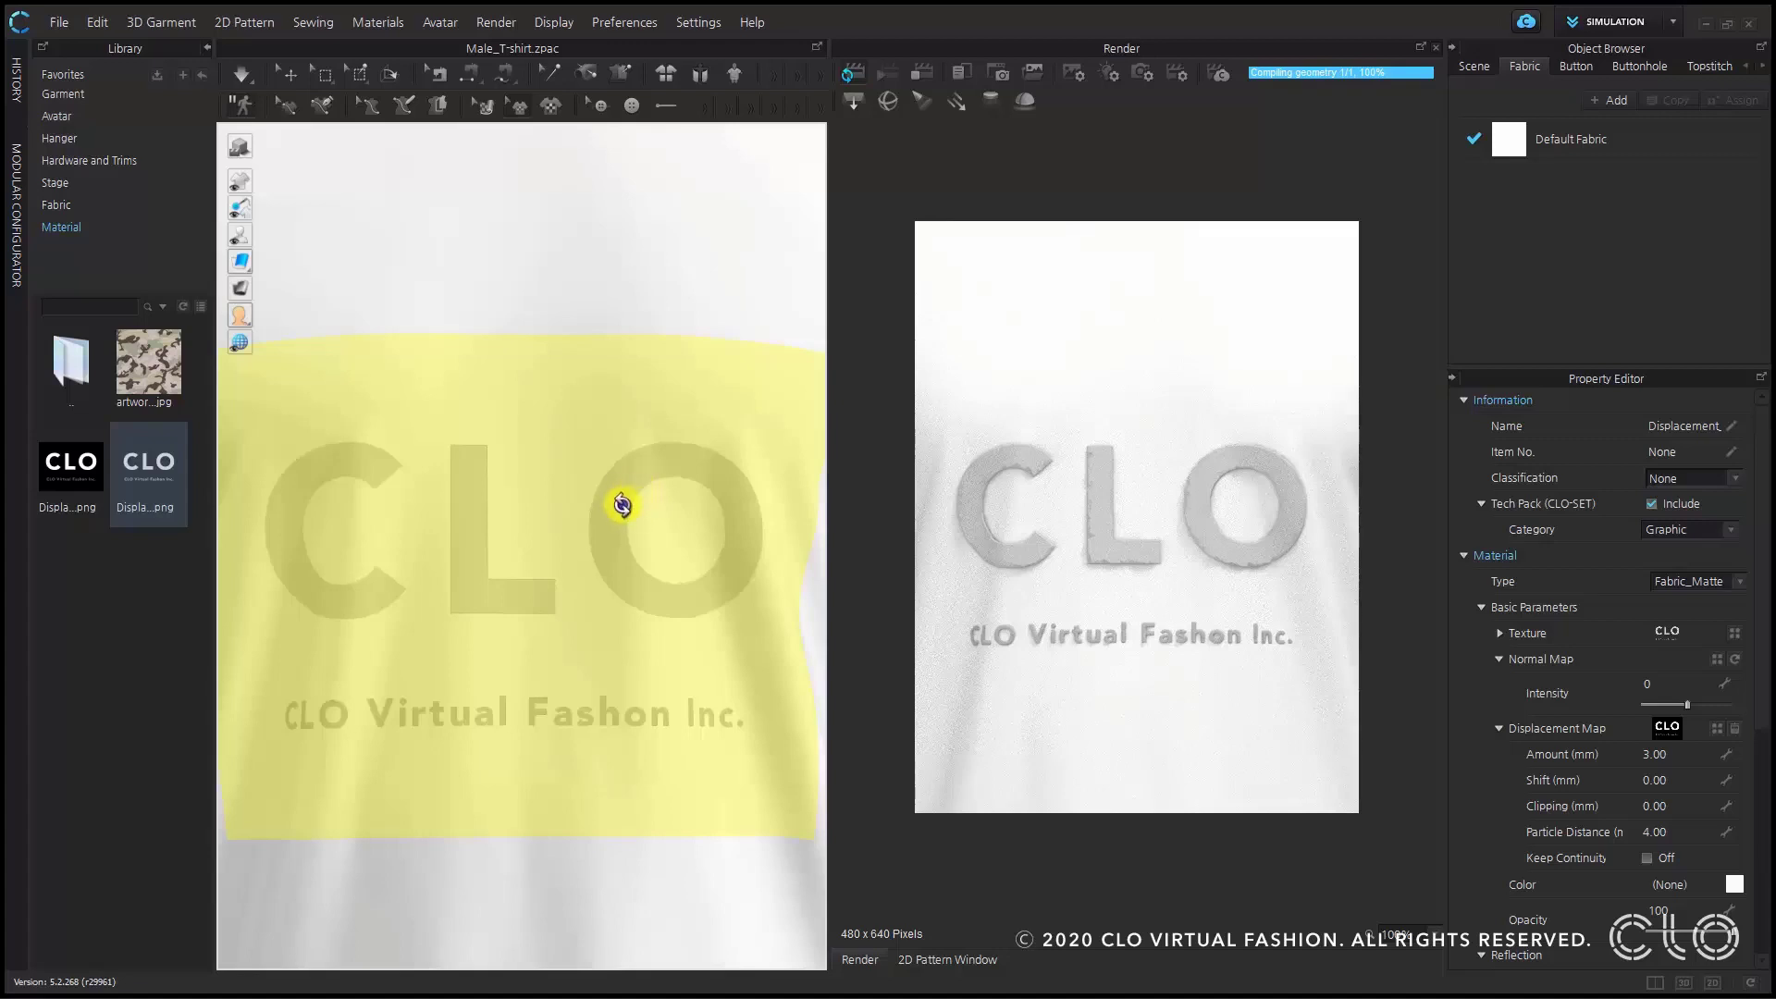
right_click_drag(654, 497, 654, 497)
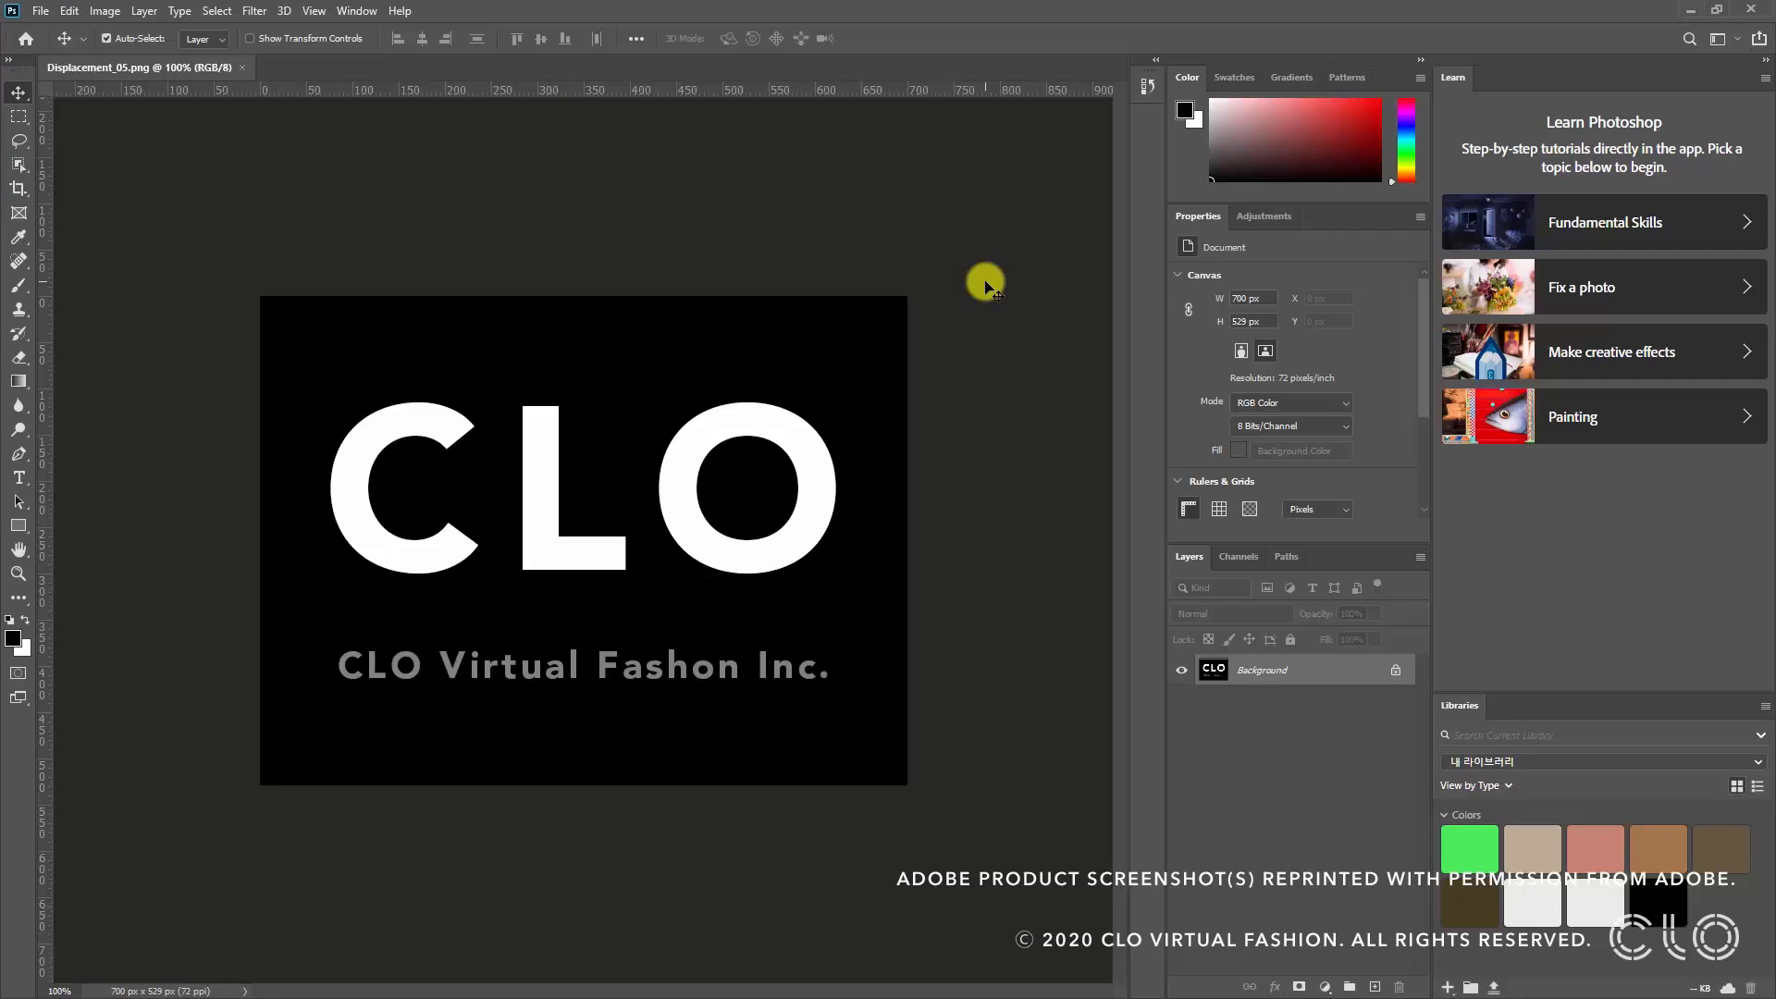
- In Photoshop, apply a Gaussian Blur with a 2.4-pixel radius to Displacement_05.png and save the result as Displacement_blur.png
left_click(252, 11)
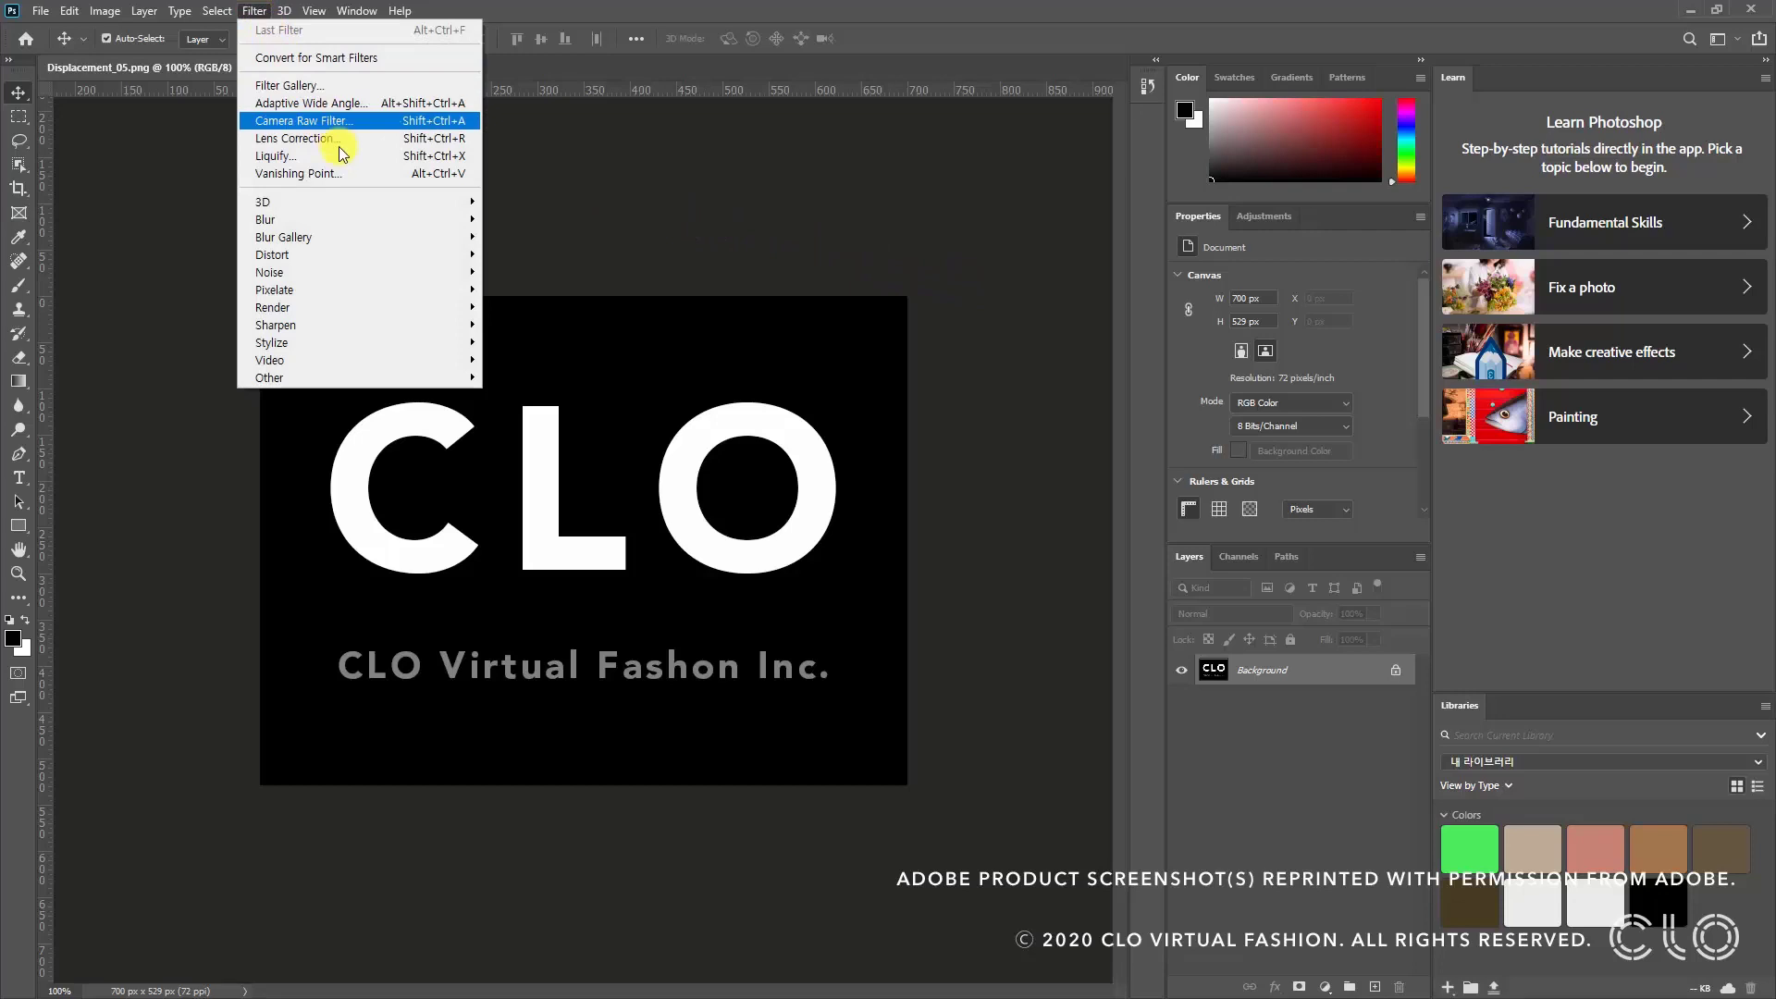
mouse_move(367, 219)
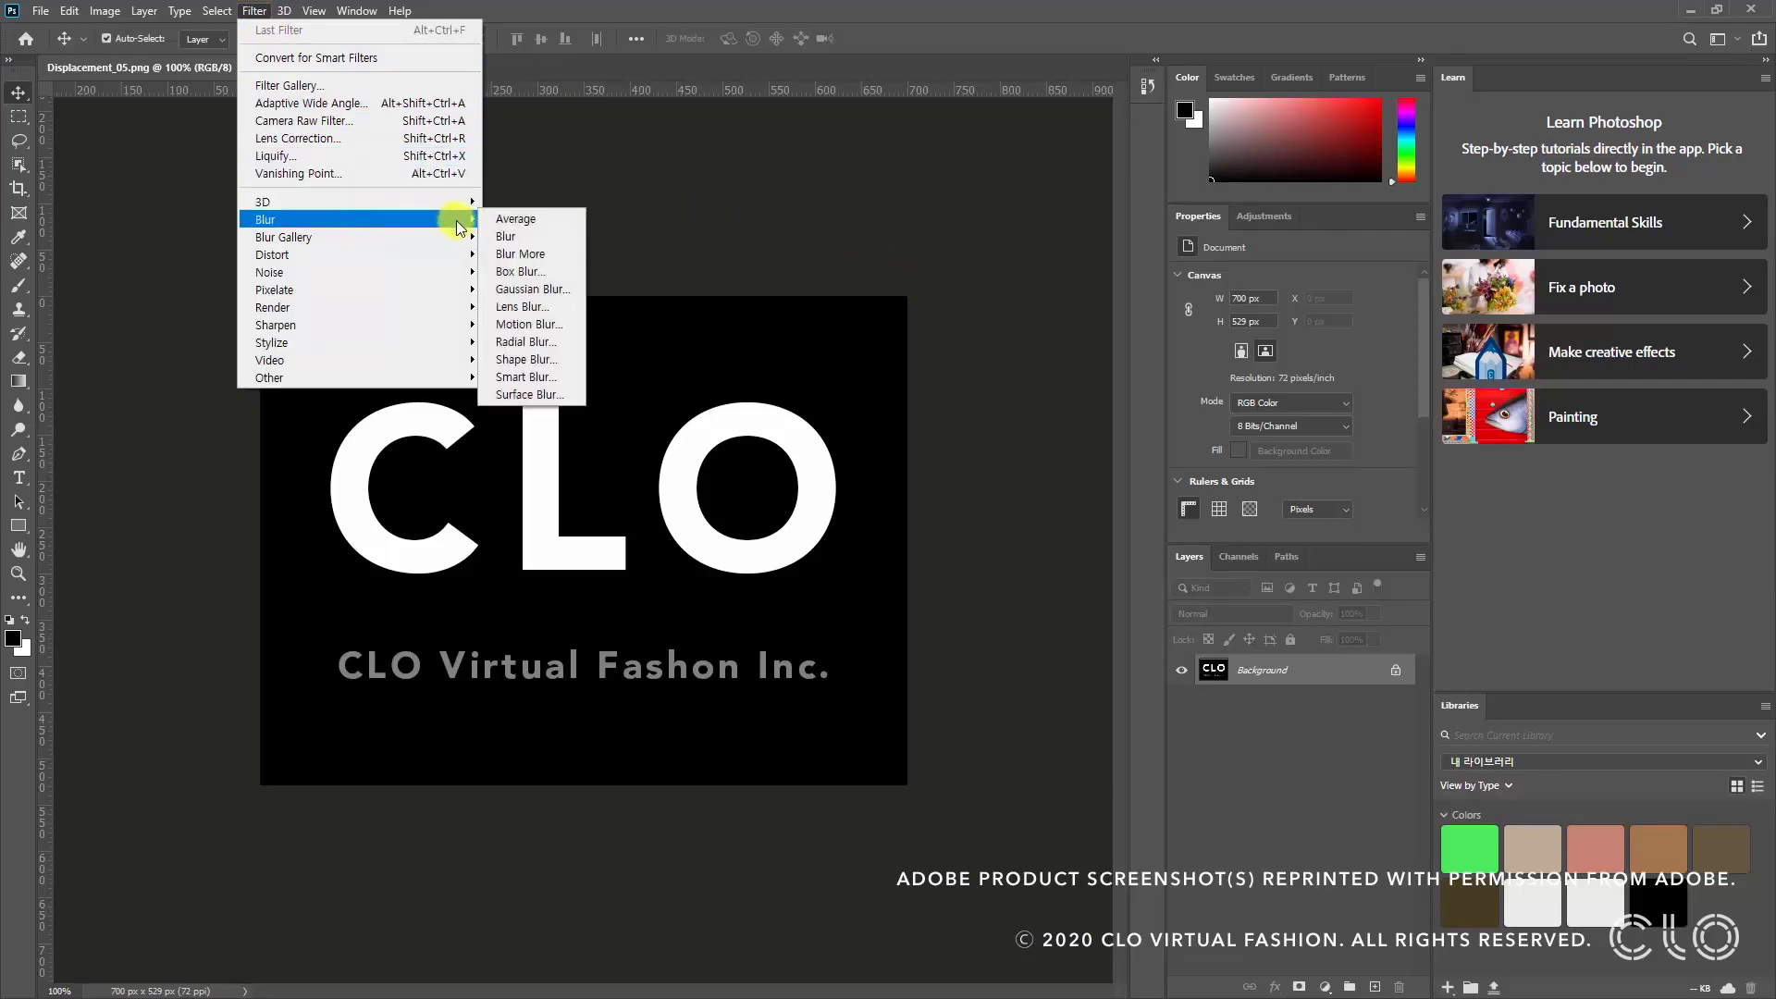
left_click(562, 298)
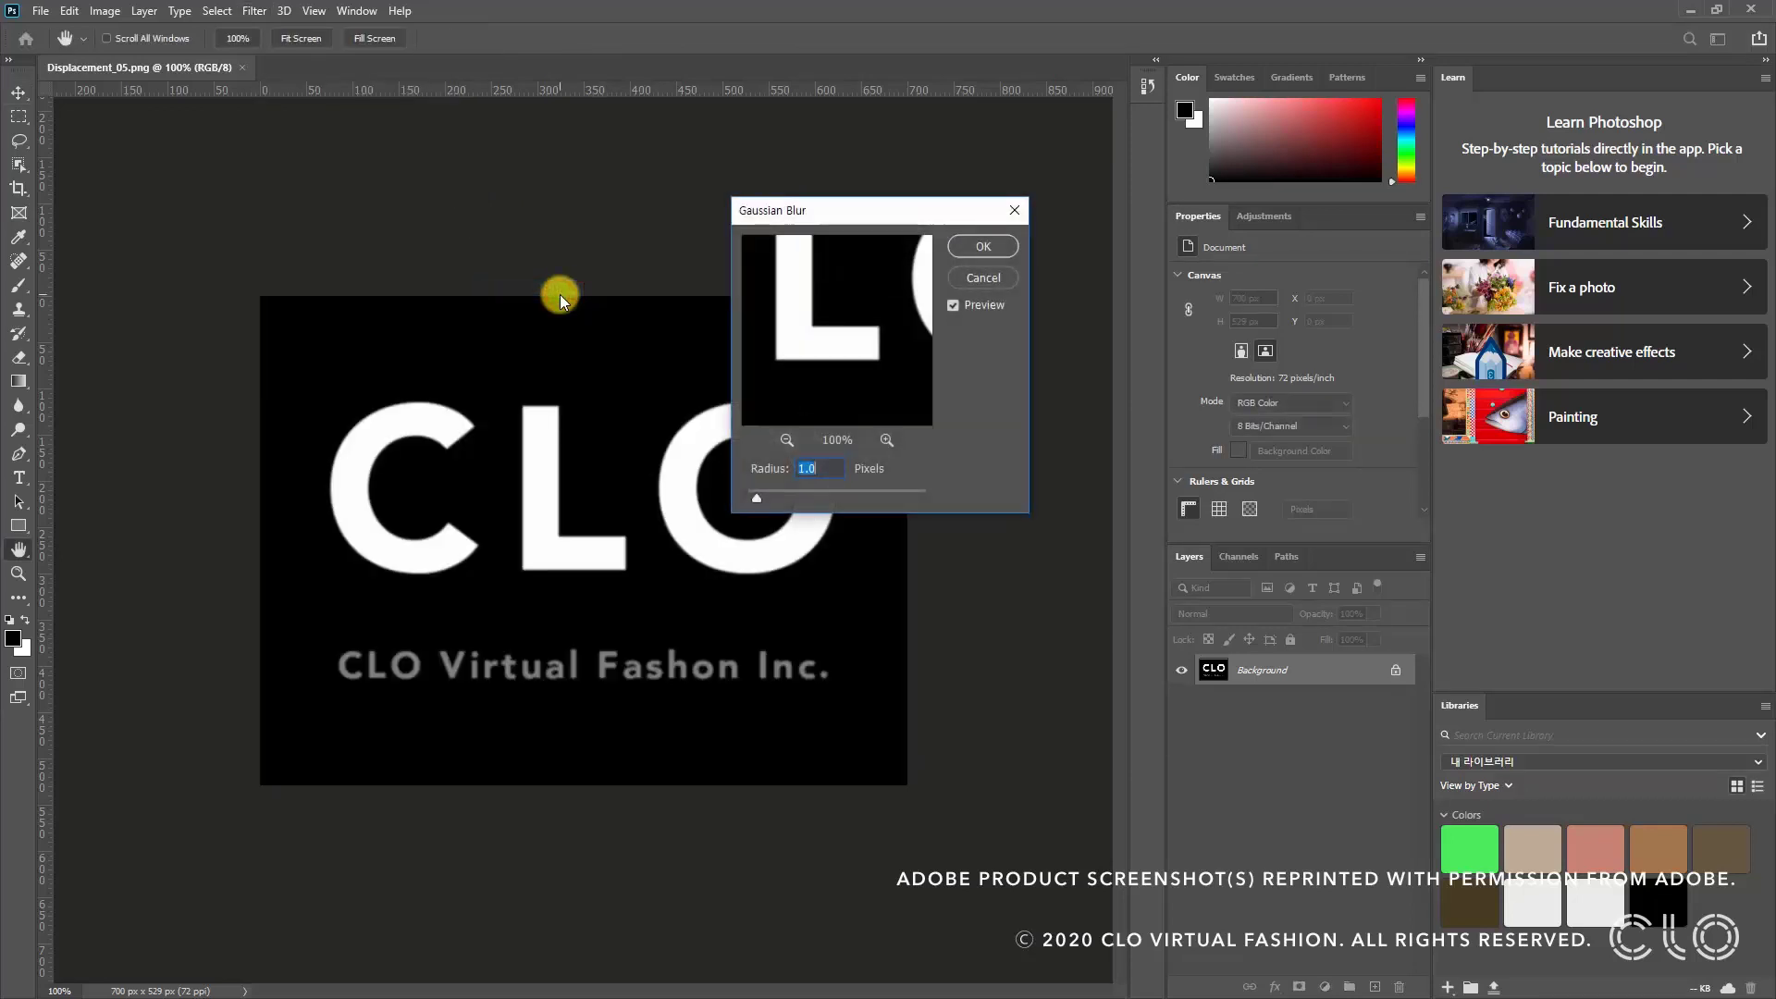
left_click_drag(757, 496, 771, 507)
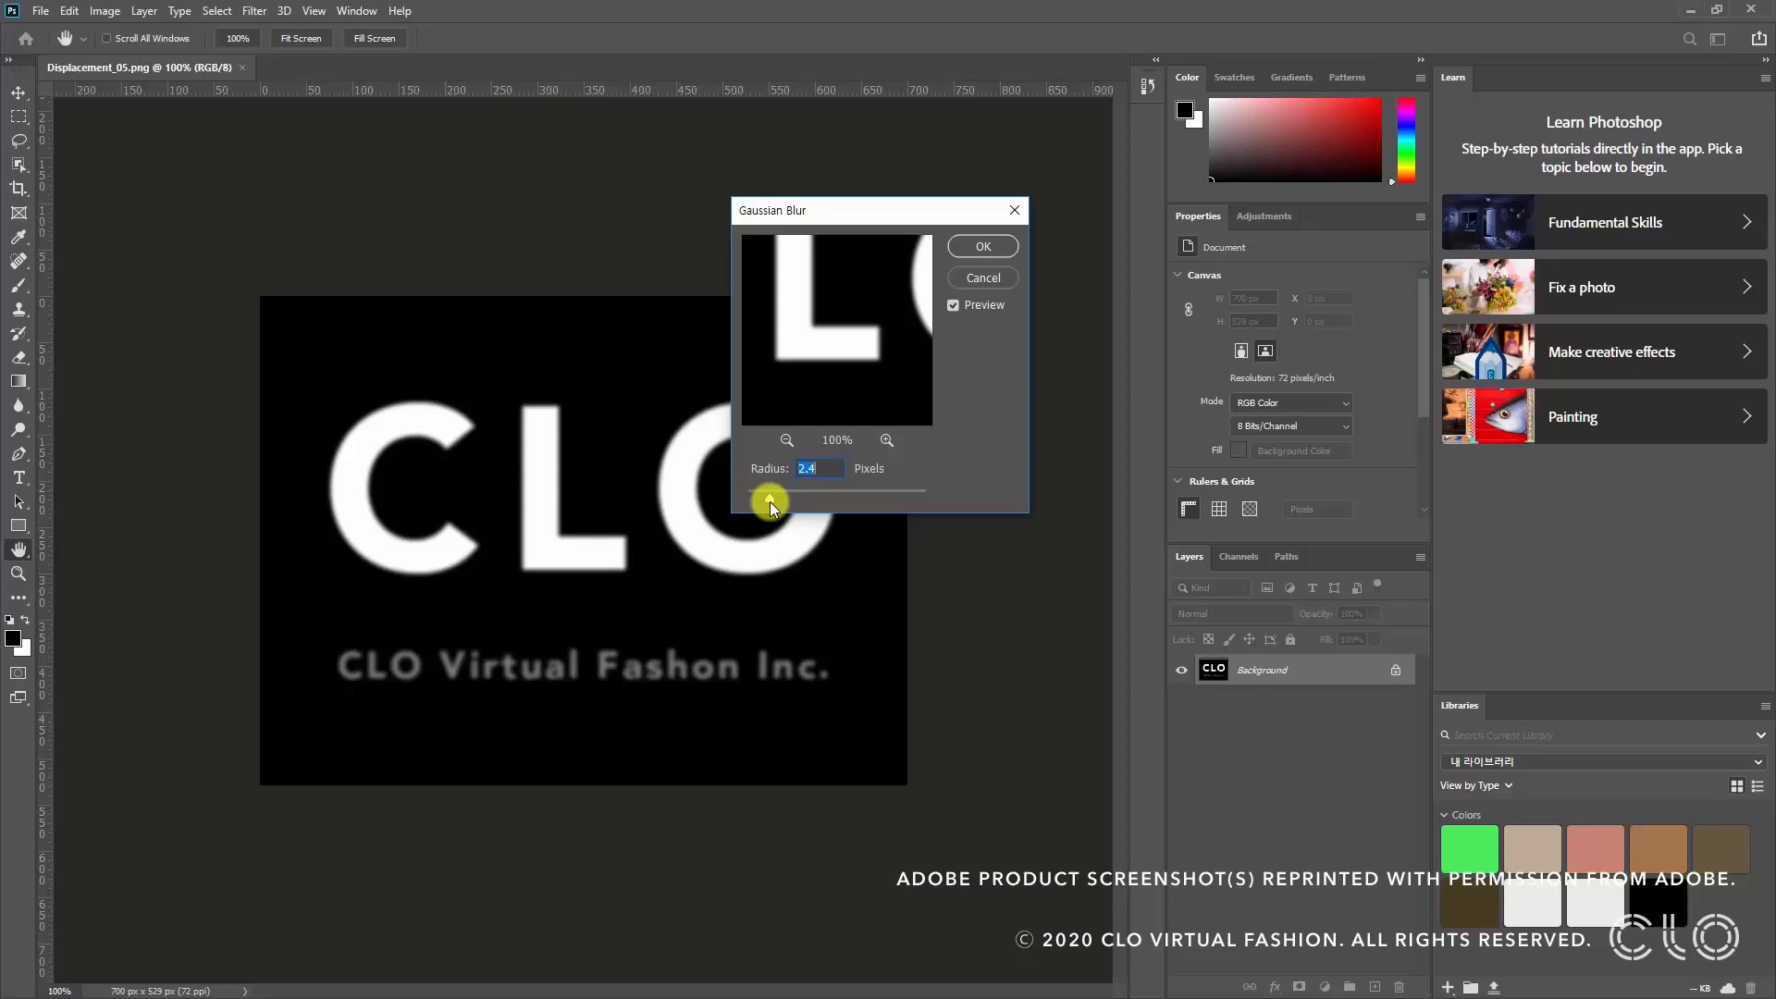
left_click(986, 248)
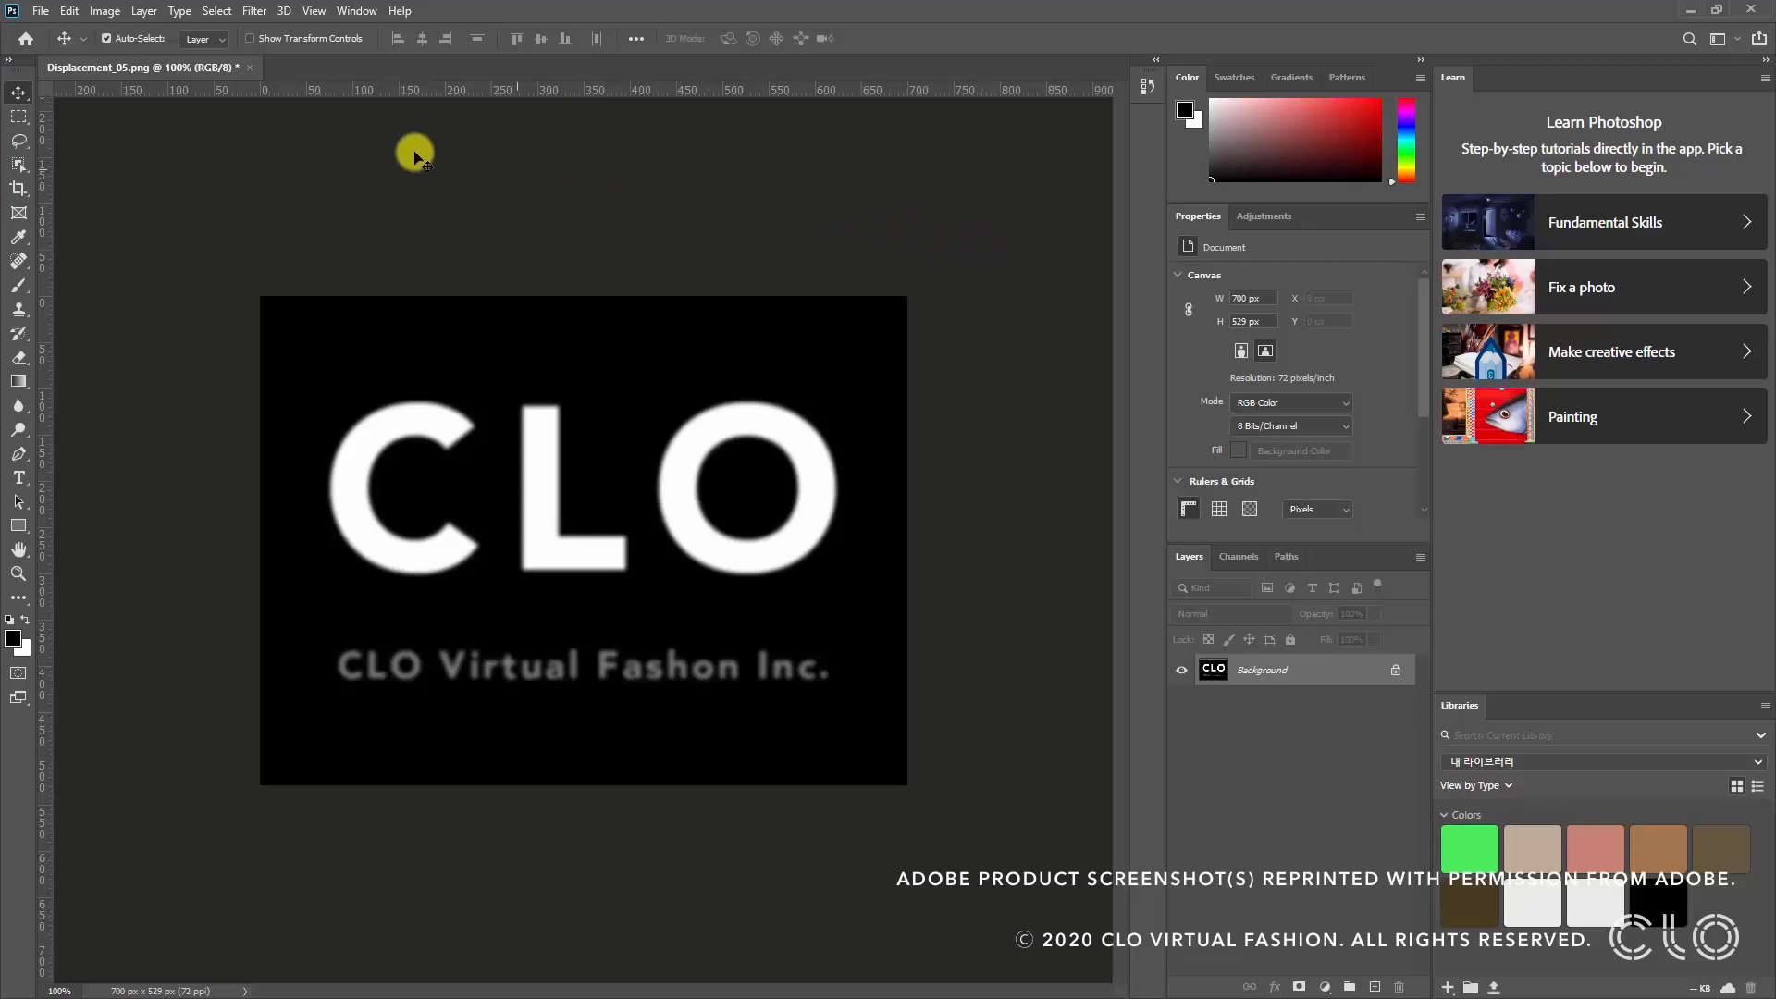
left_click(39, 11)
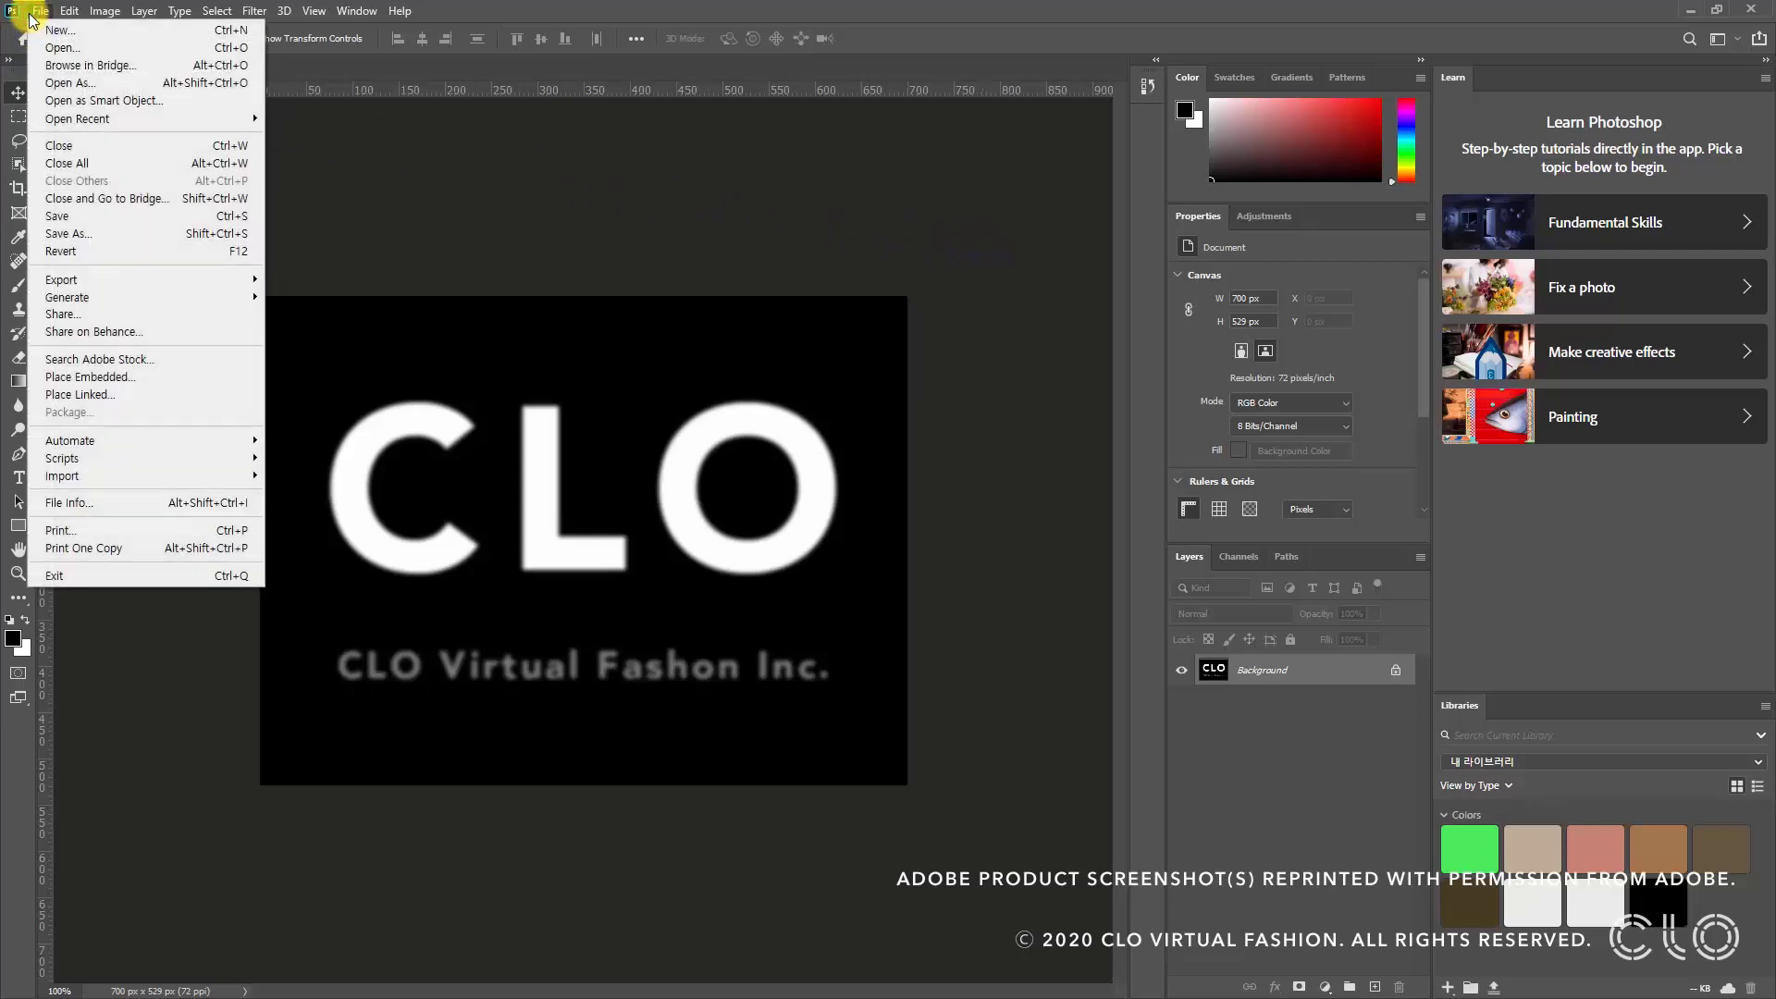
left_click(132, 232)
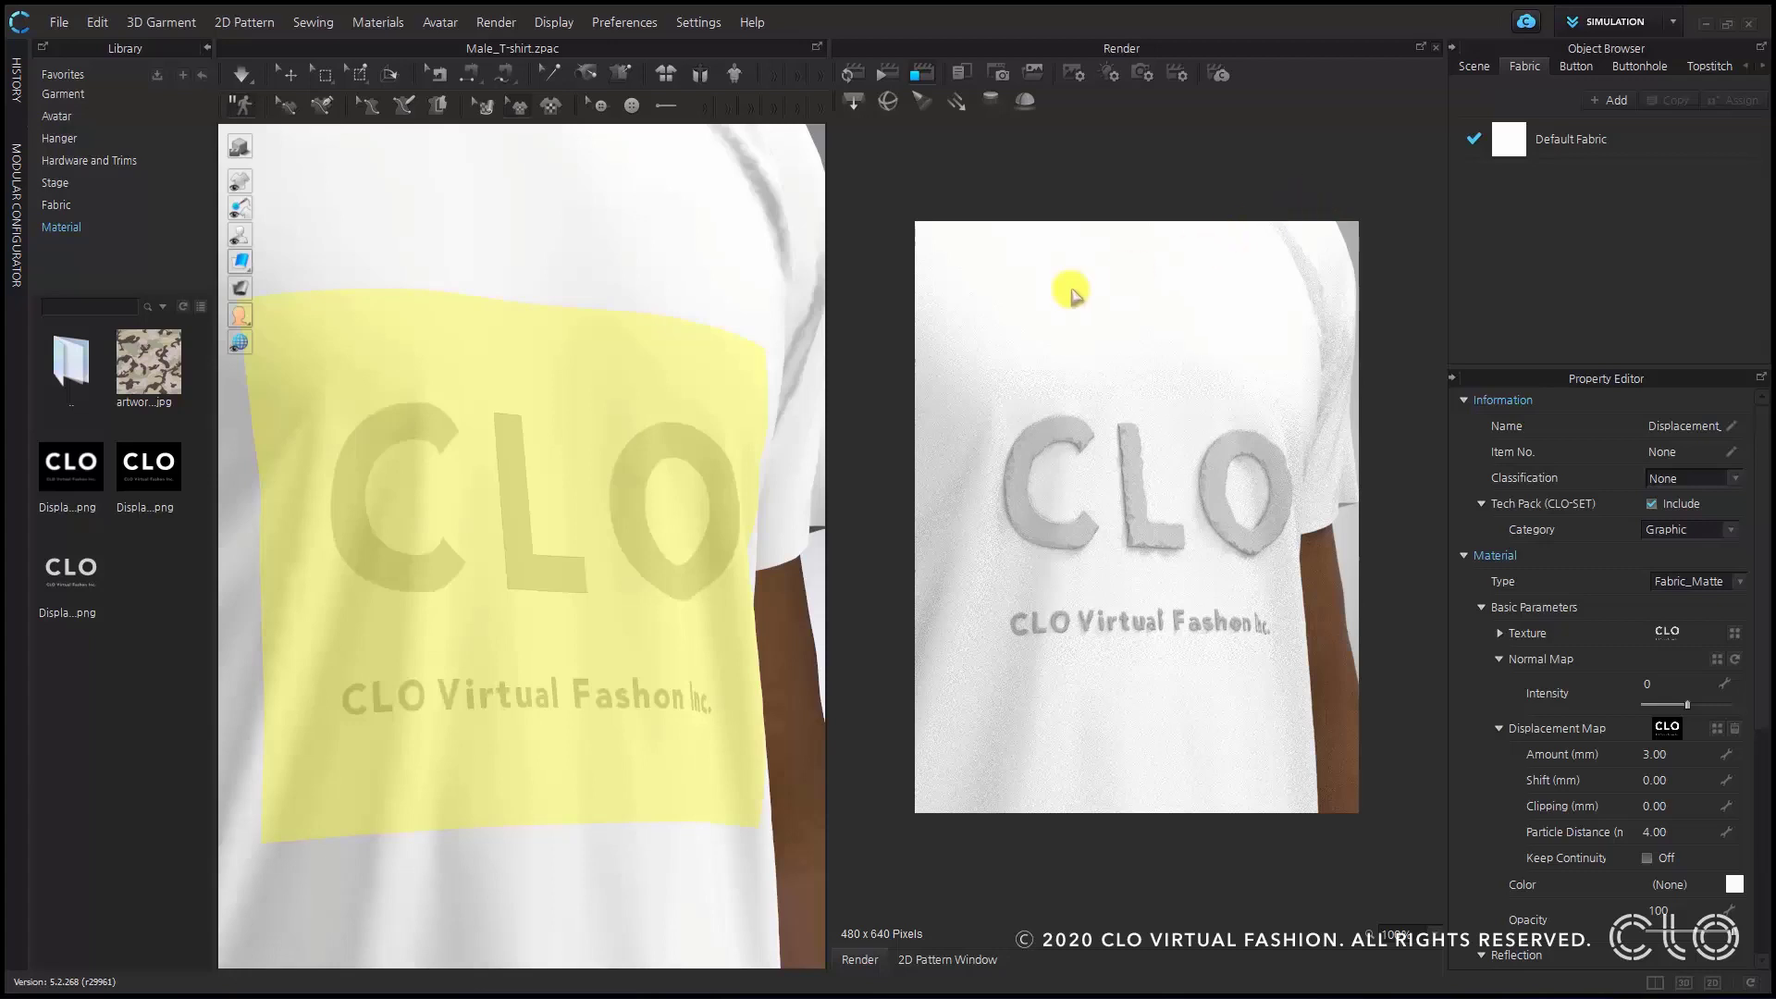
- Switch to CLO, replace the logo graphic's displacement map with Displacement_blur.png and restart the interactive render
mouse_move(63, 483)
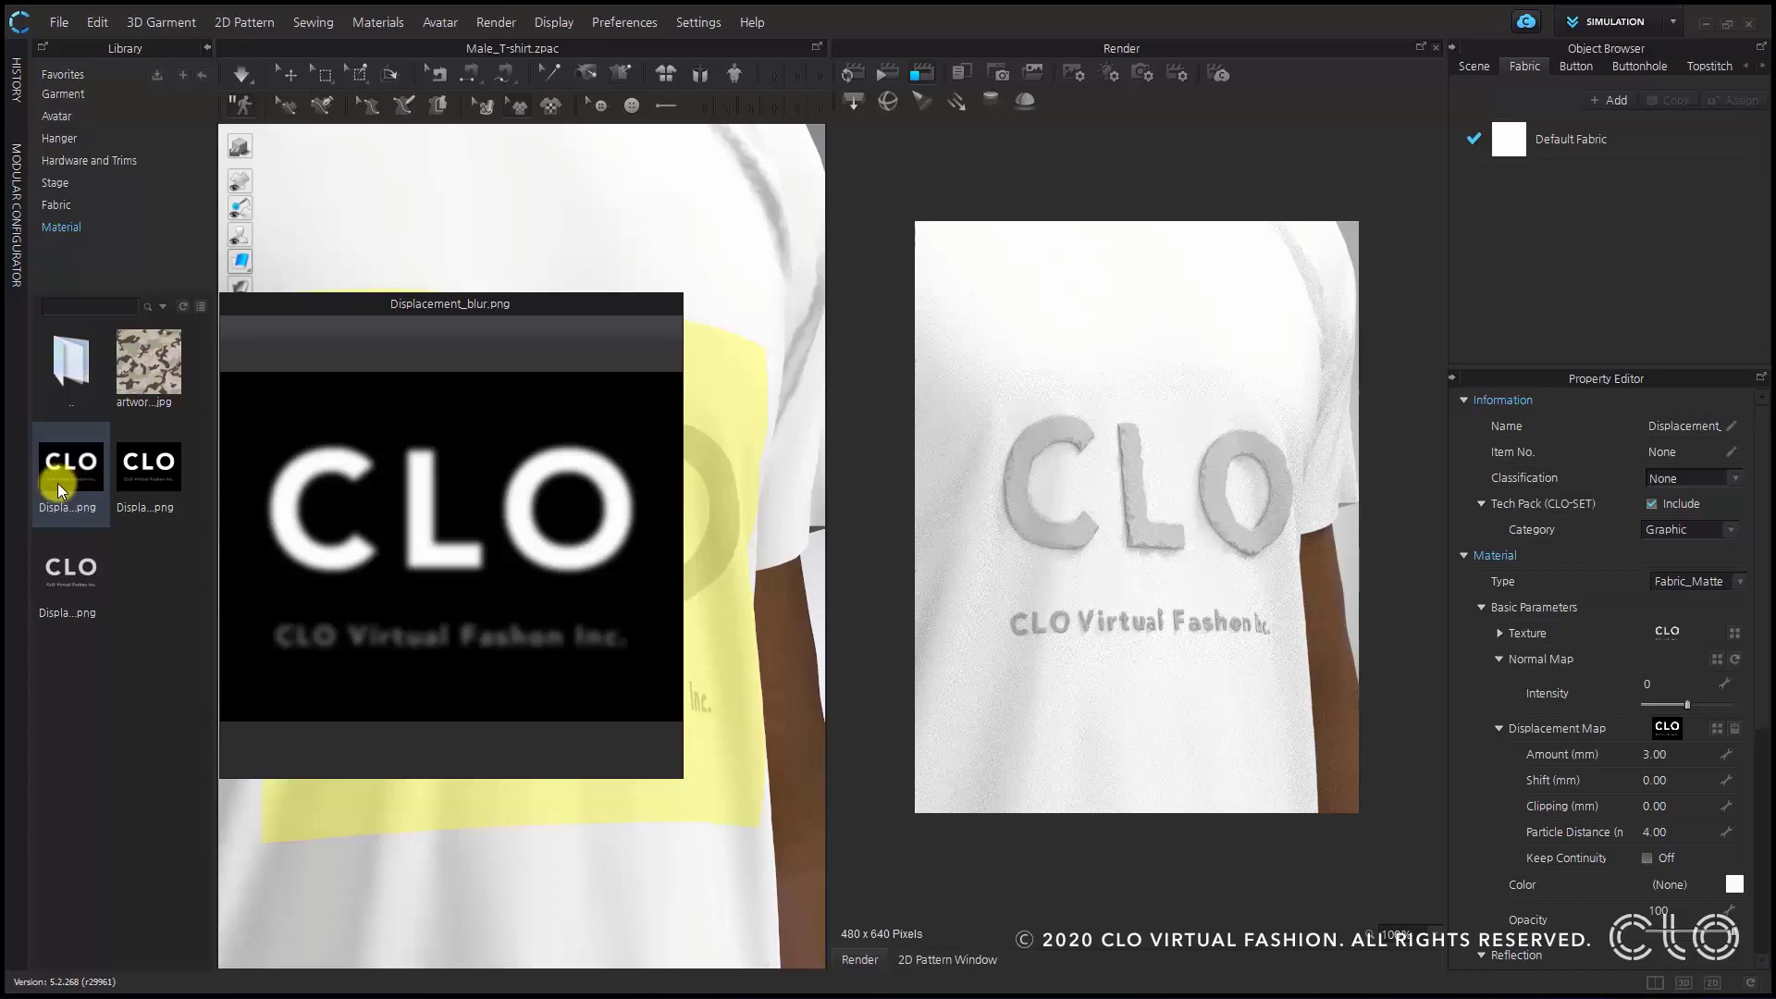
left_click_drag(74, 485, 1656, 734)
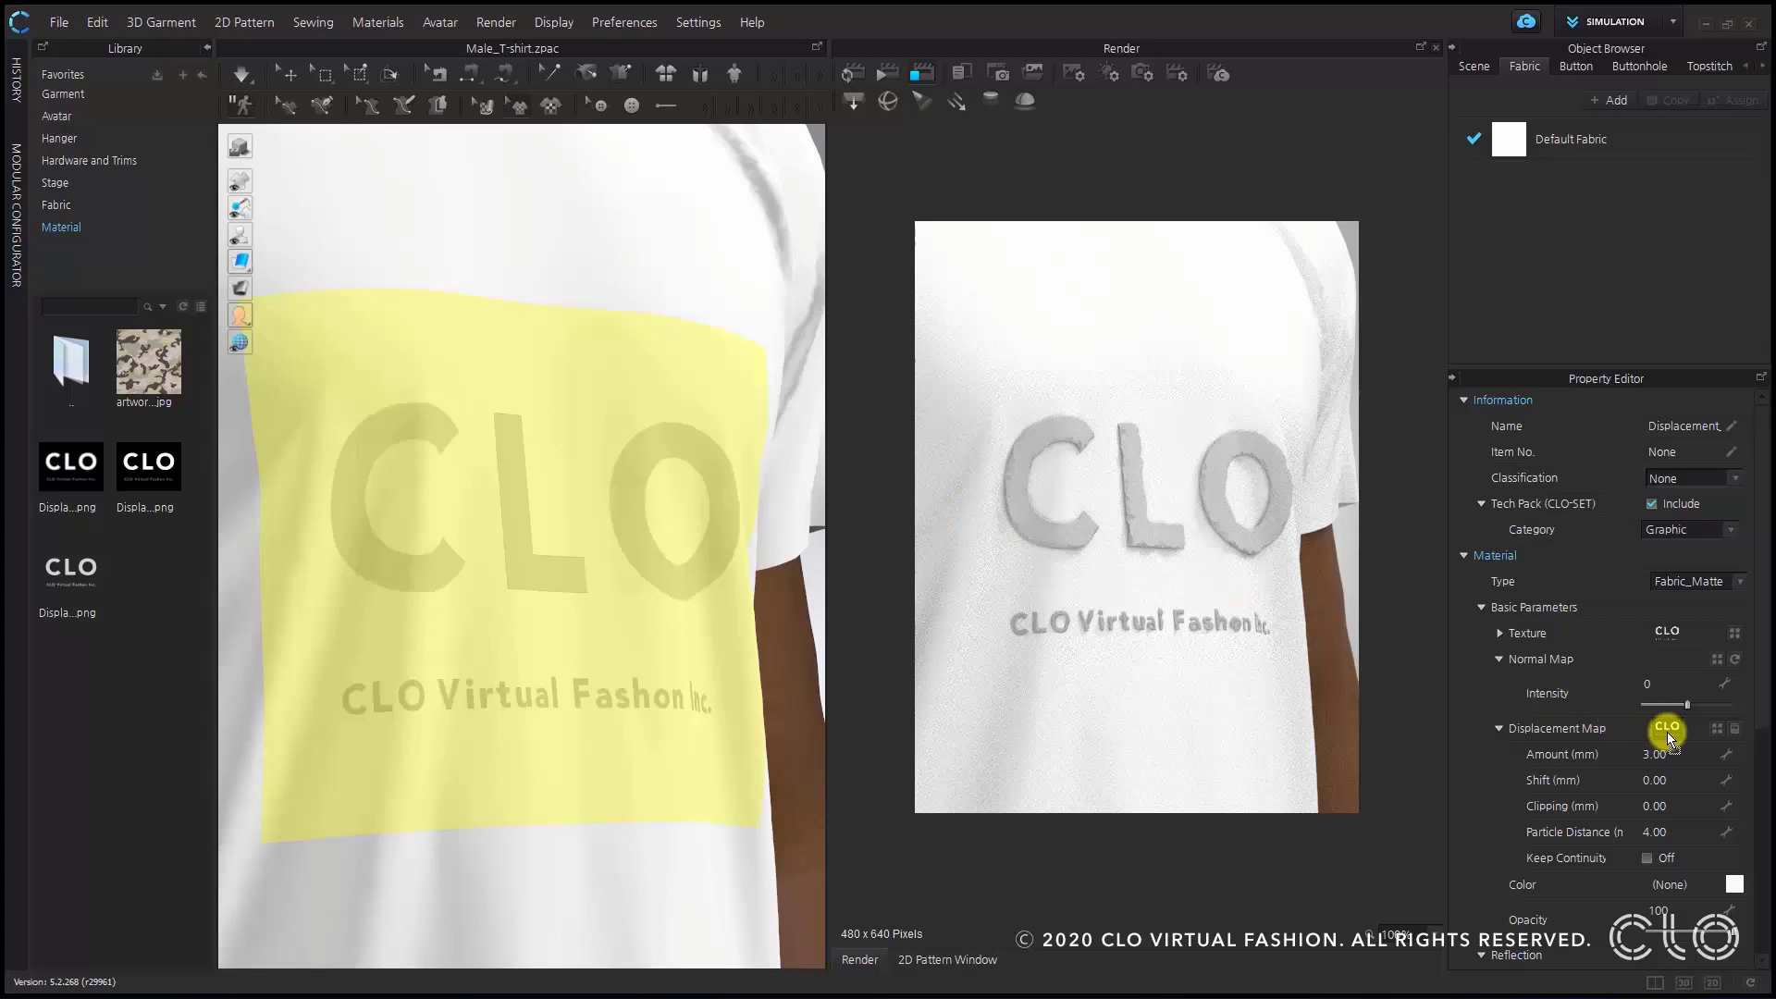
left_click(851, 79)
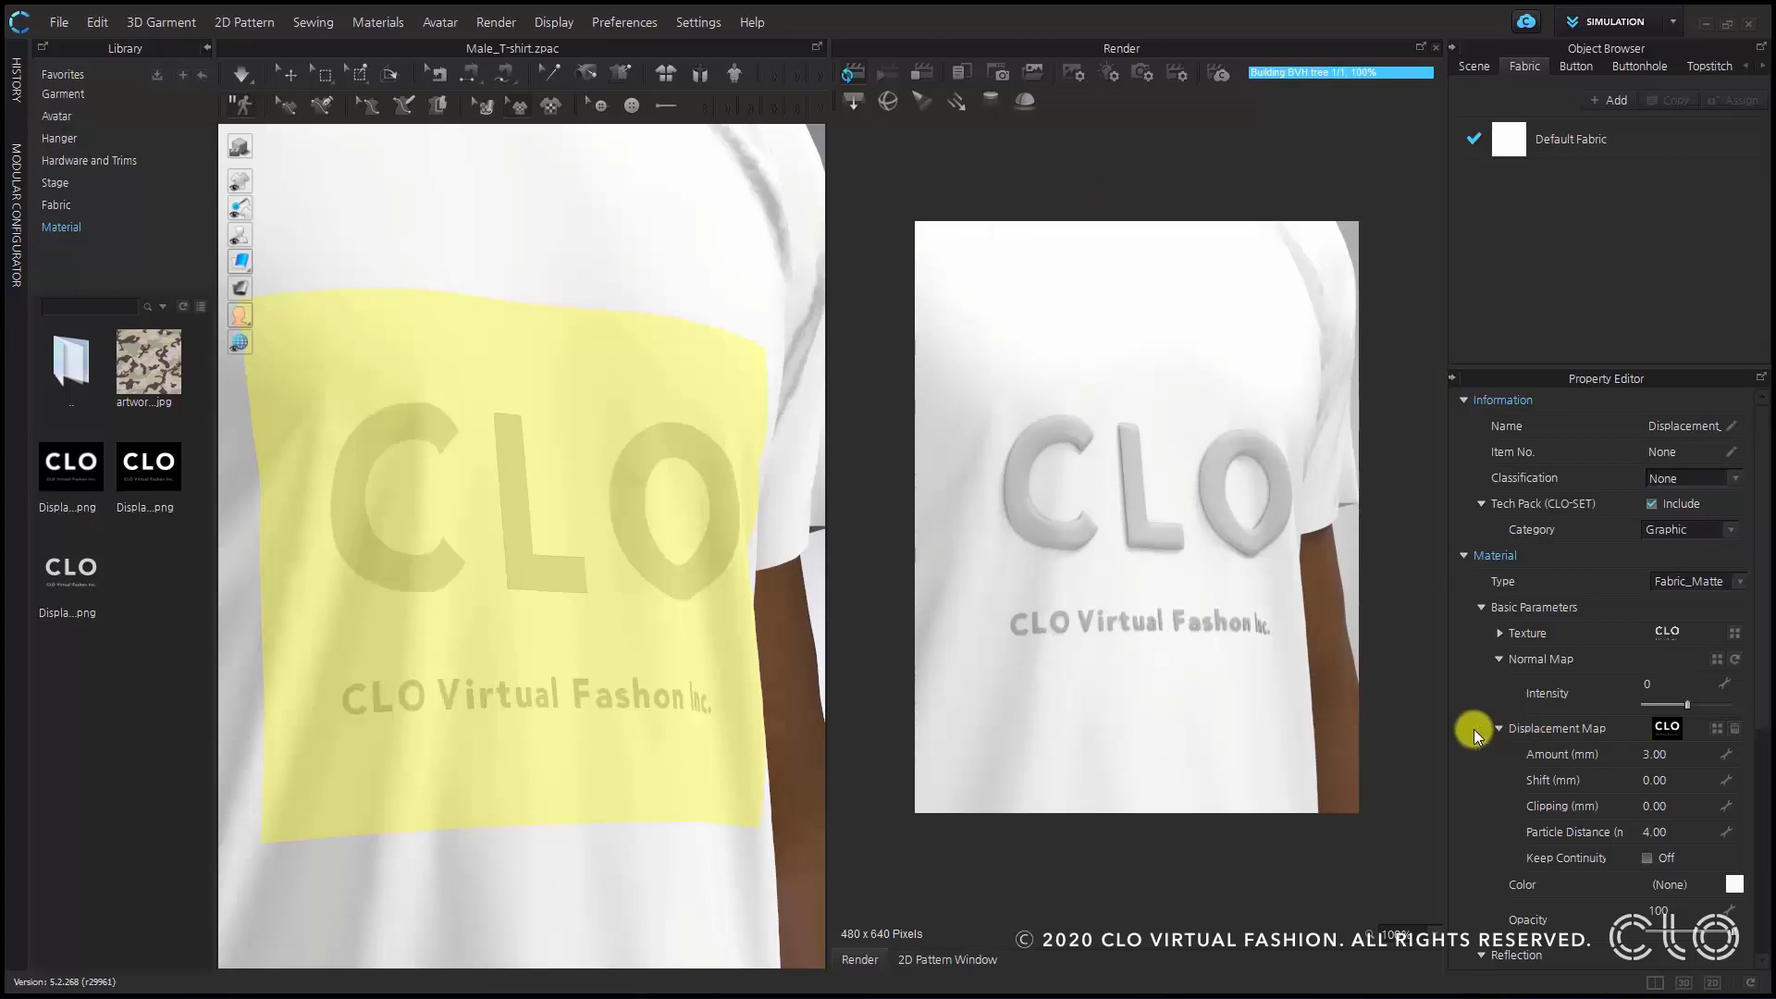
- Widen the property panel and set the logo graphic's displacement amount to 6 mm
left_click_drag(1445, 734, 1411, 742)
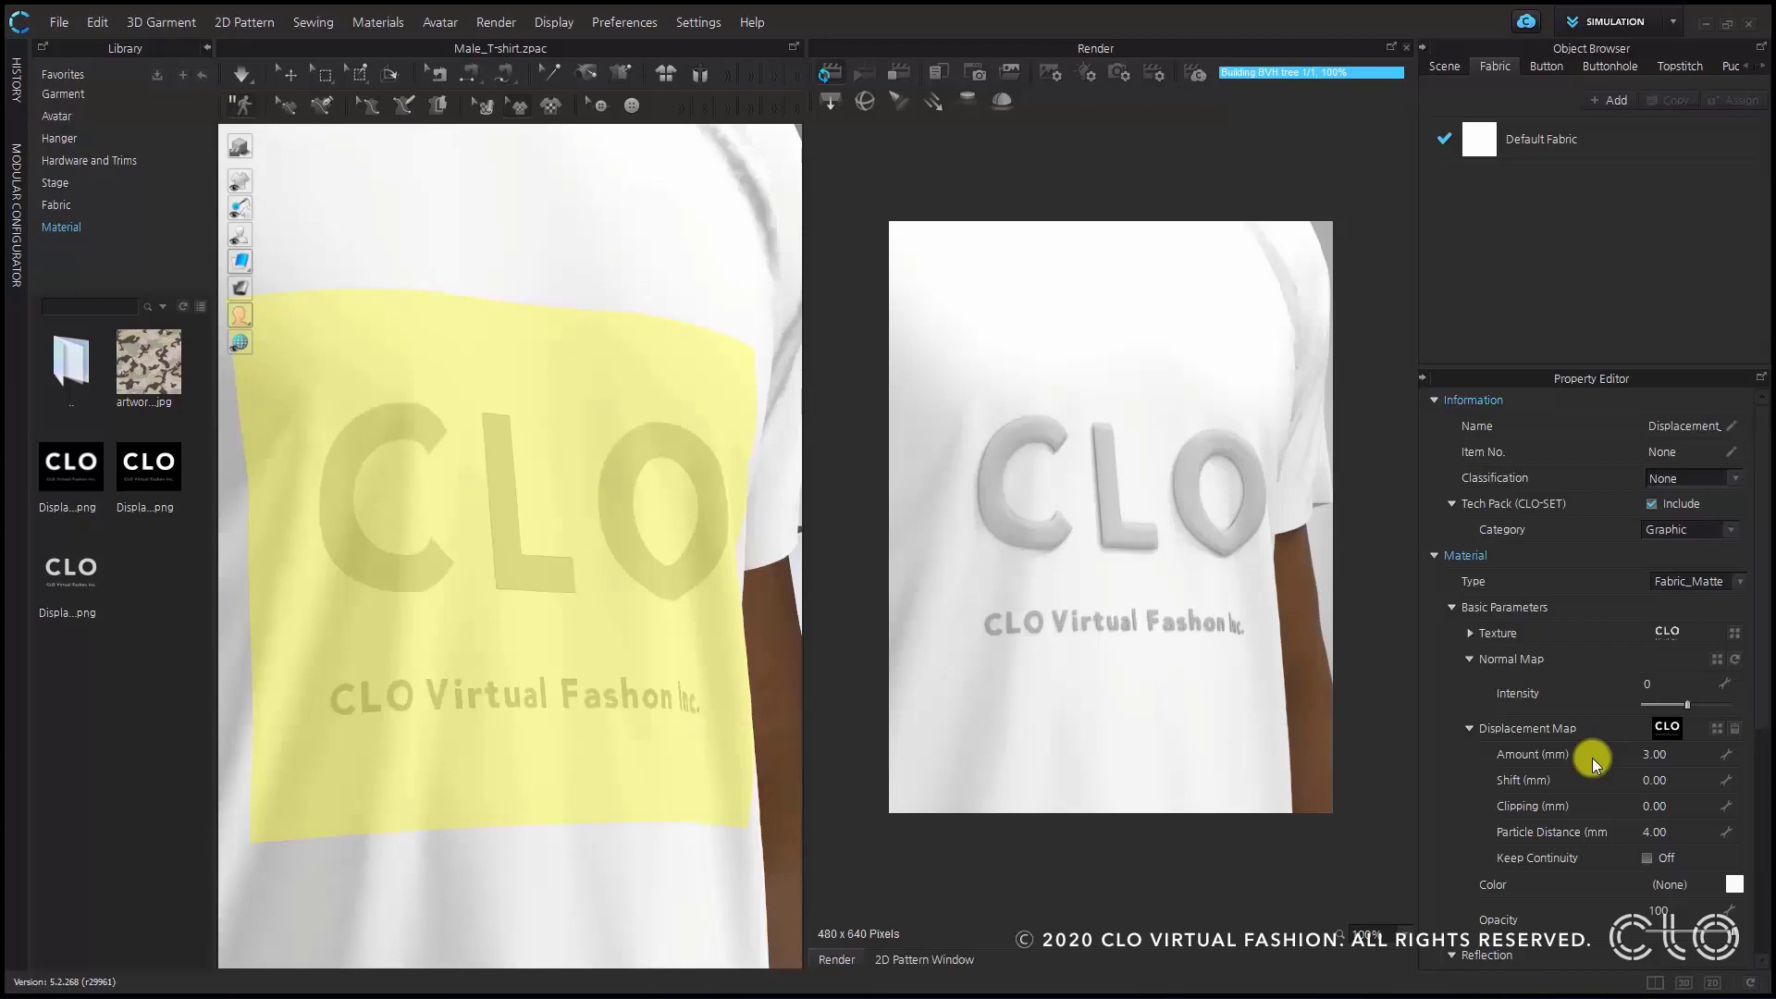
double_click(1677, 754)
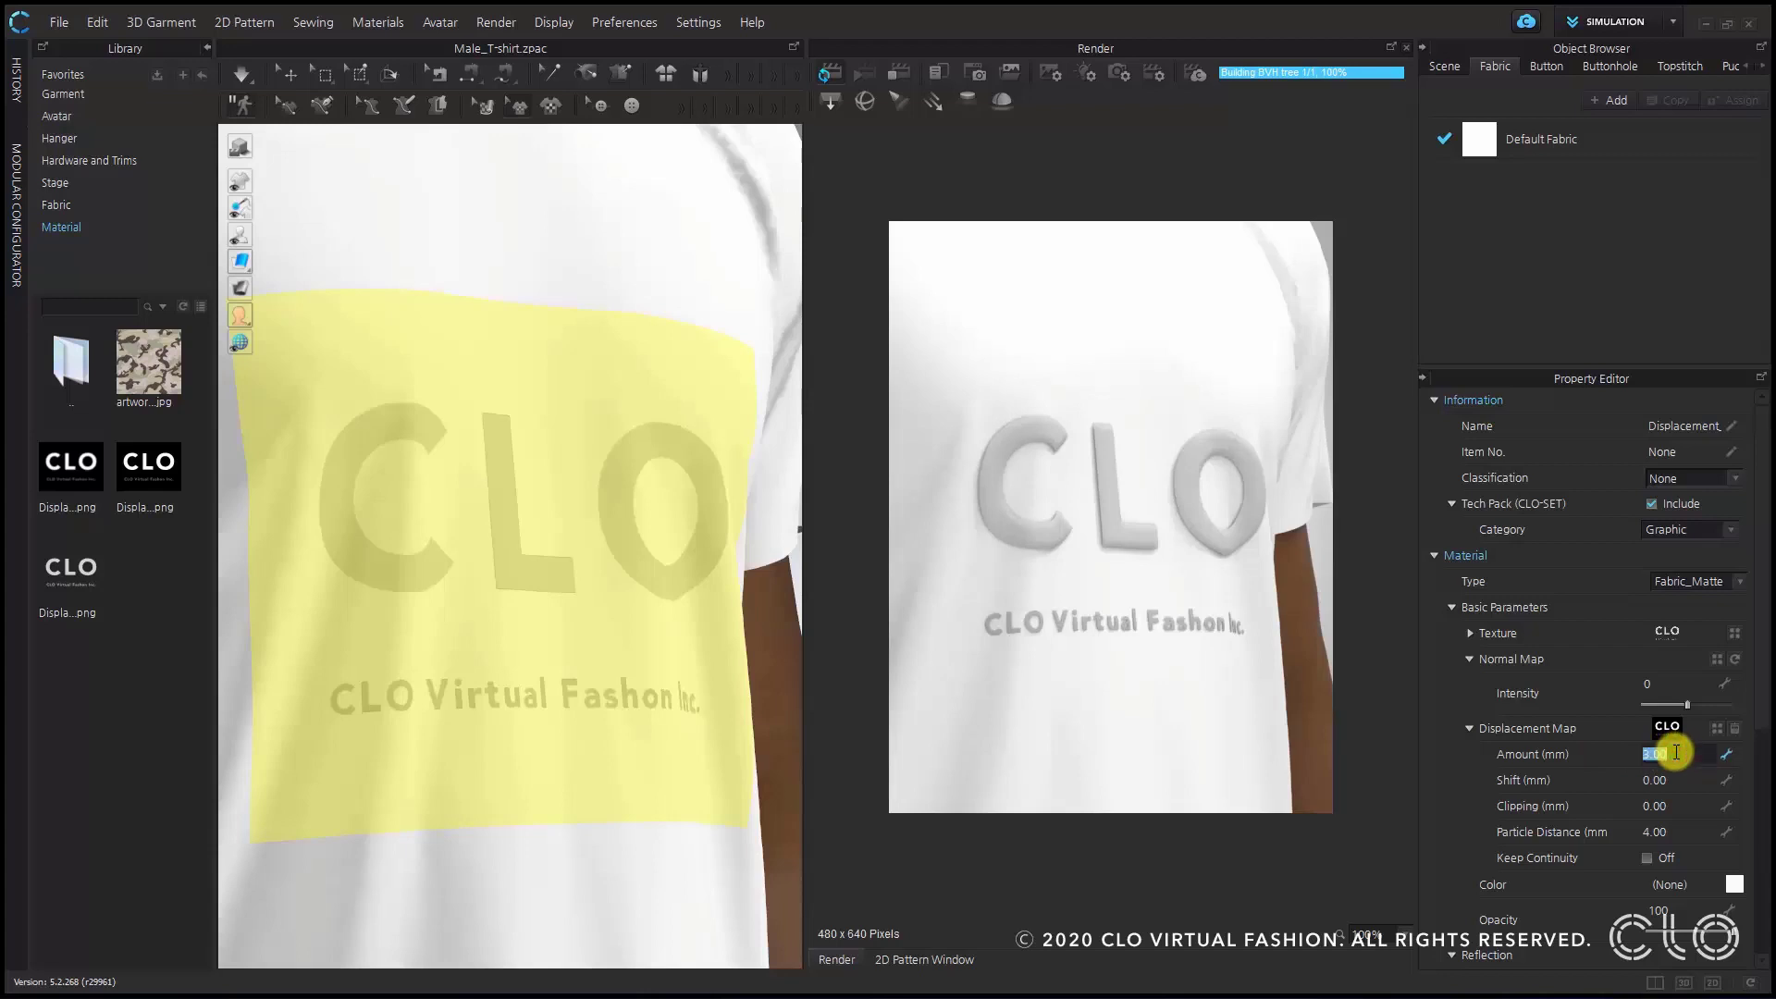
type("6")
key("Return")
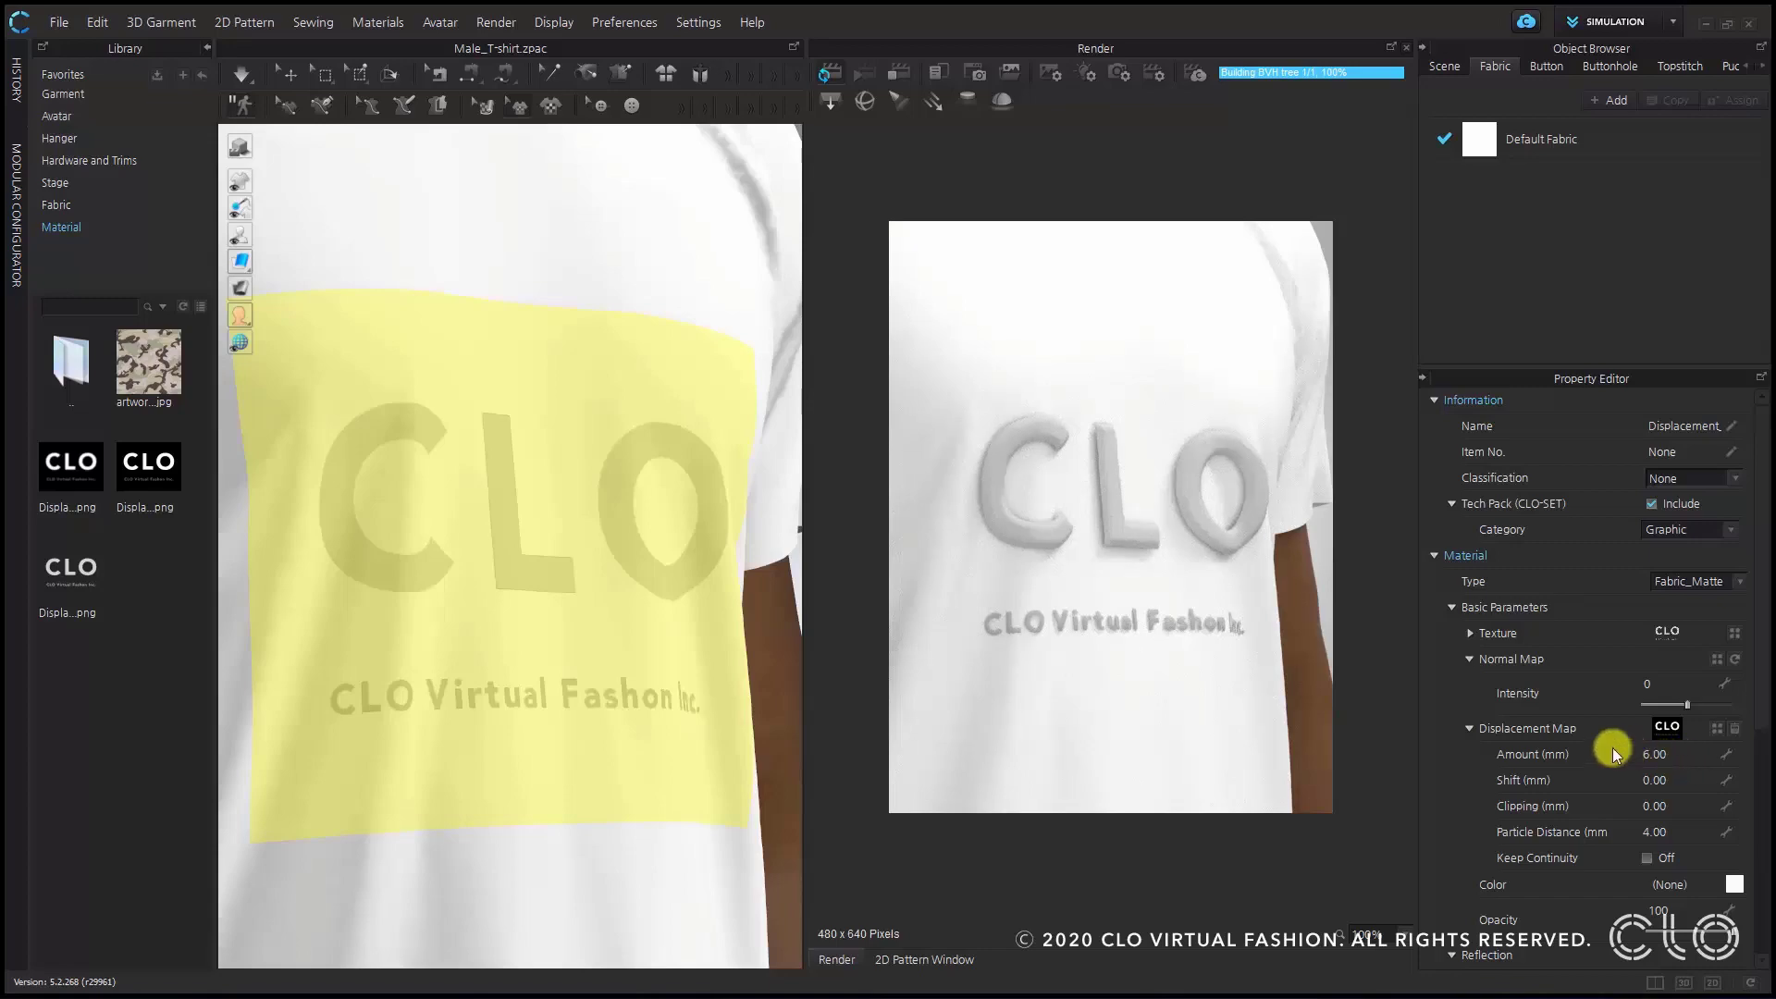
- Set the displacement map's shift to -2 mm while rendering the logo from the side
right_click_drag(662, 607, 685, 623)
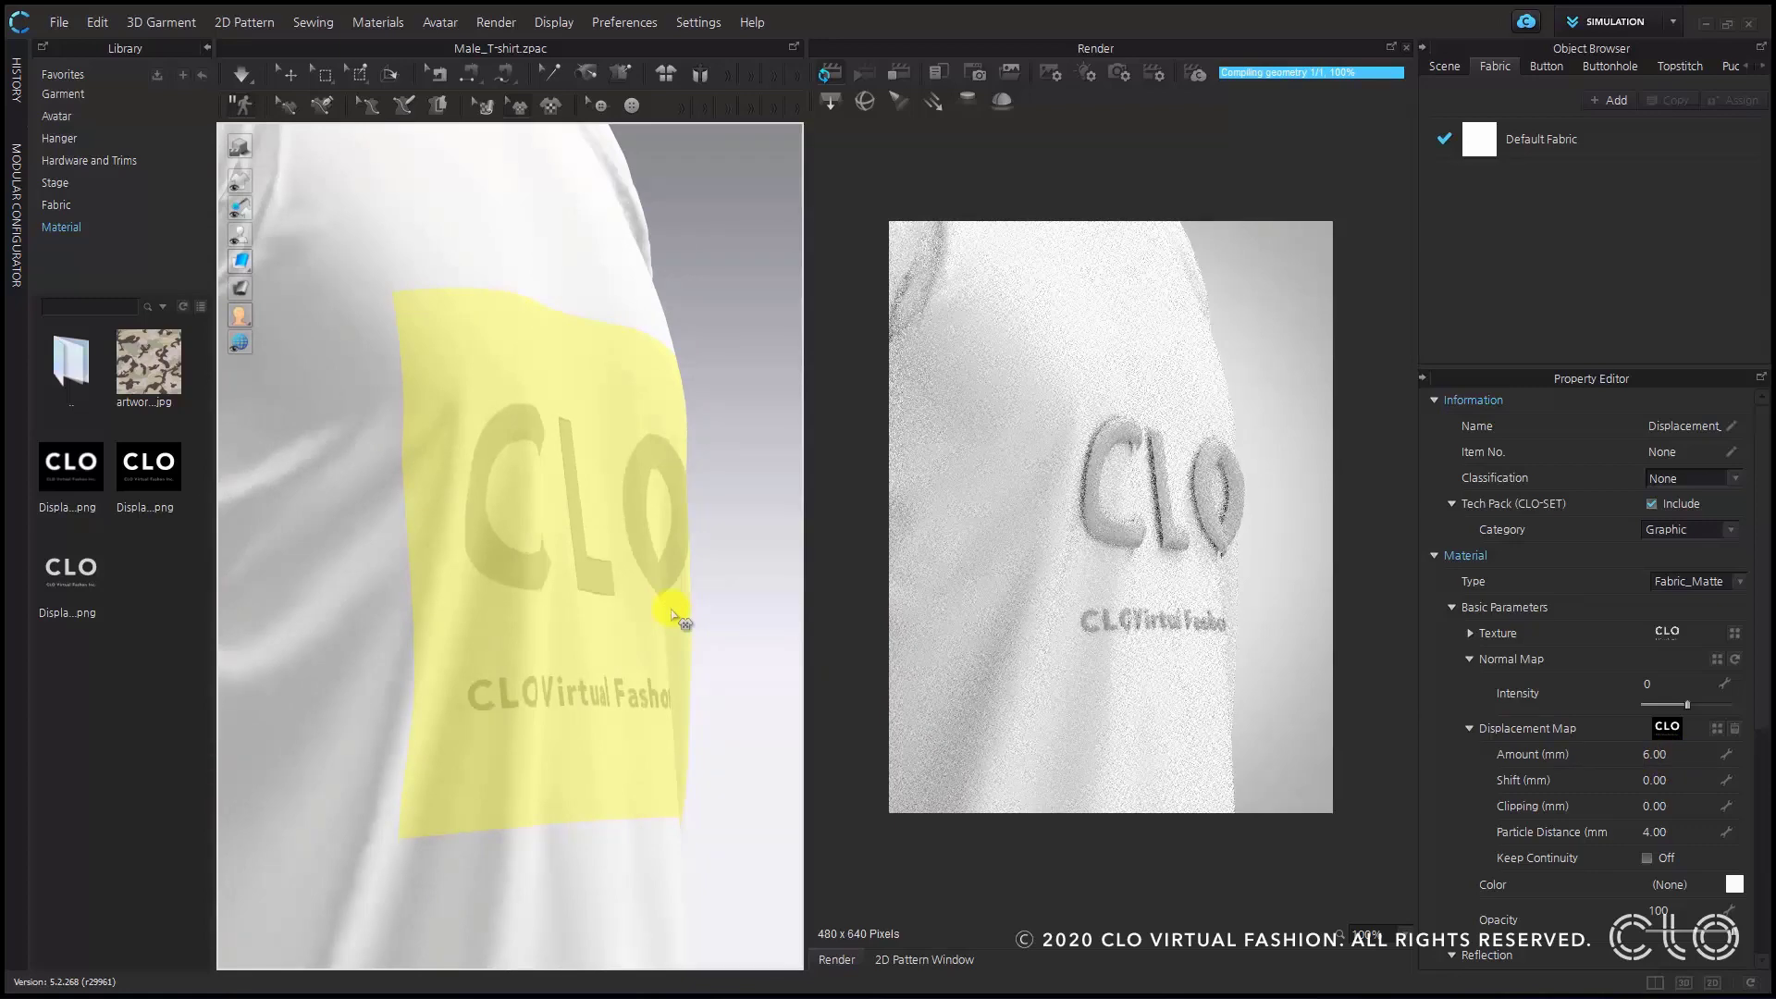
scroll(683, 621, "up", 2)
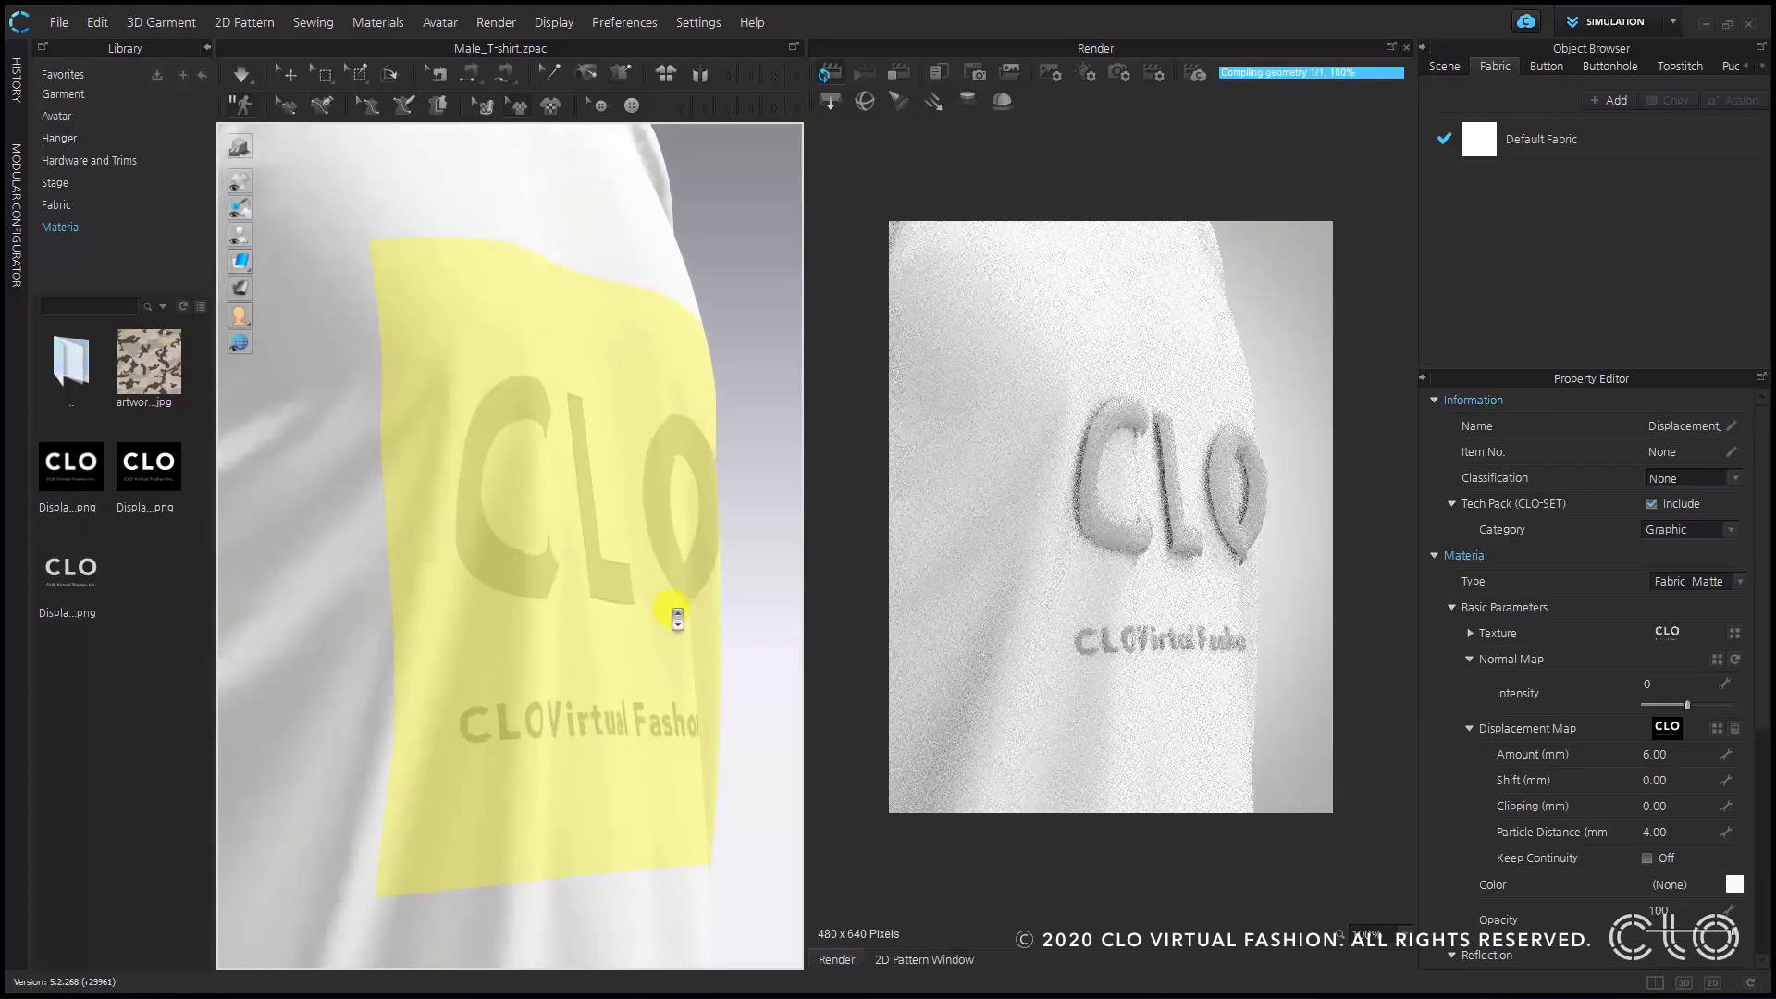
right_click_drag(670, 607, 678, 606)
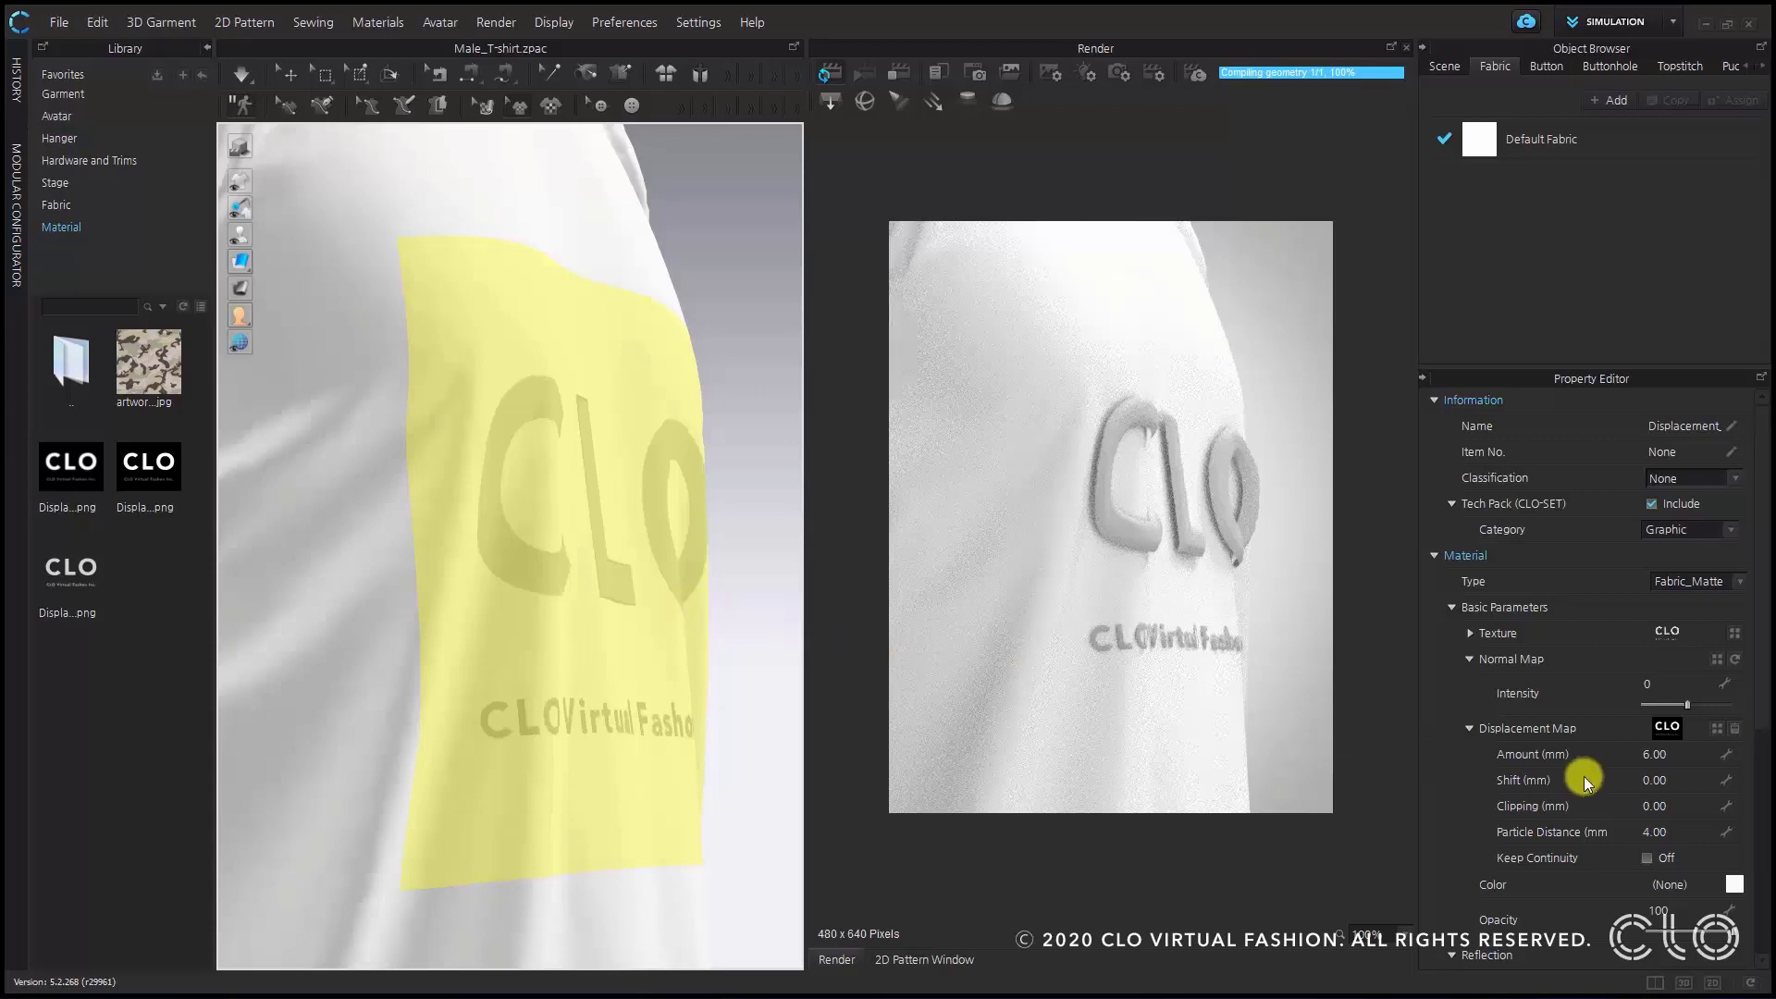
double_click(1689, 786)
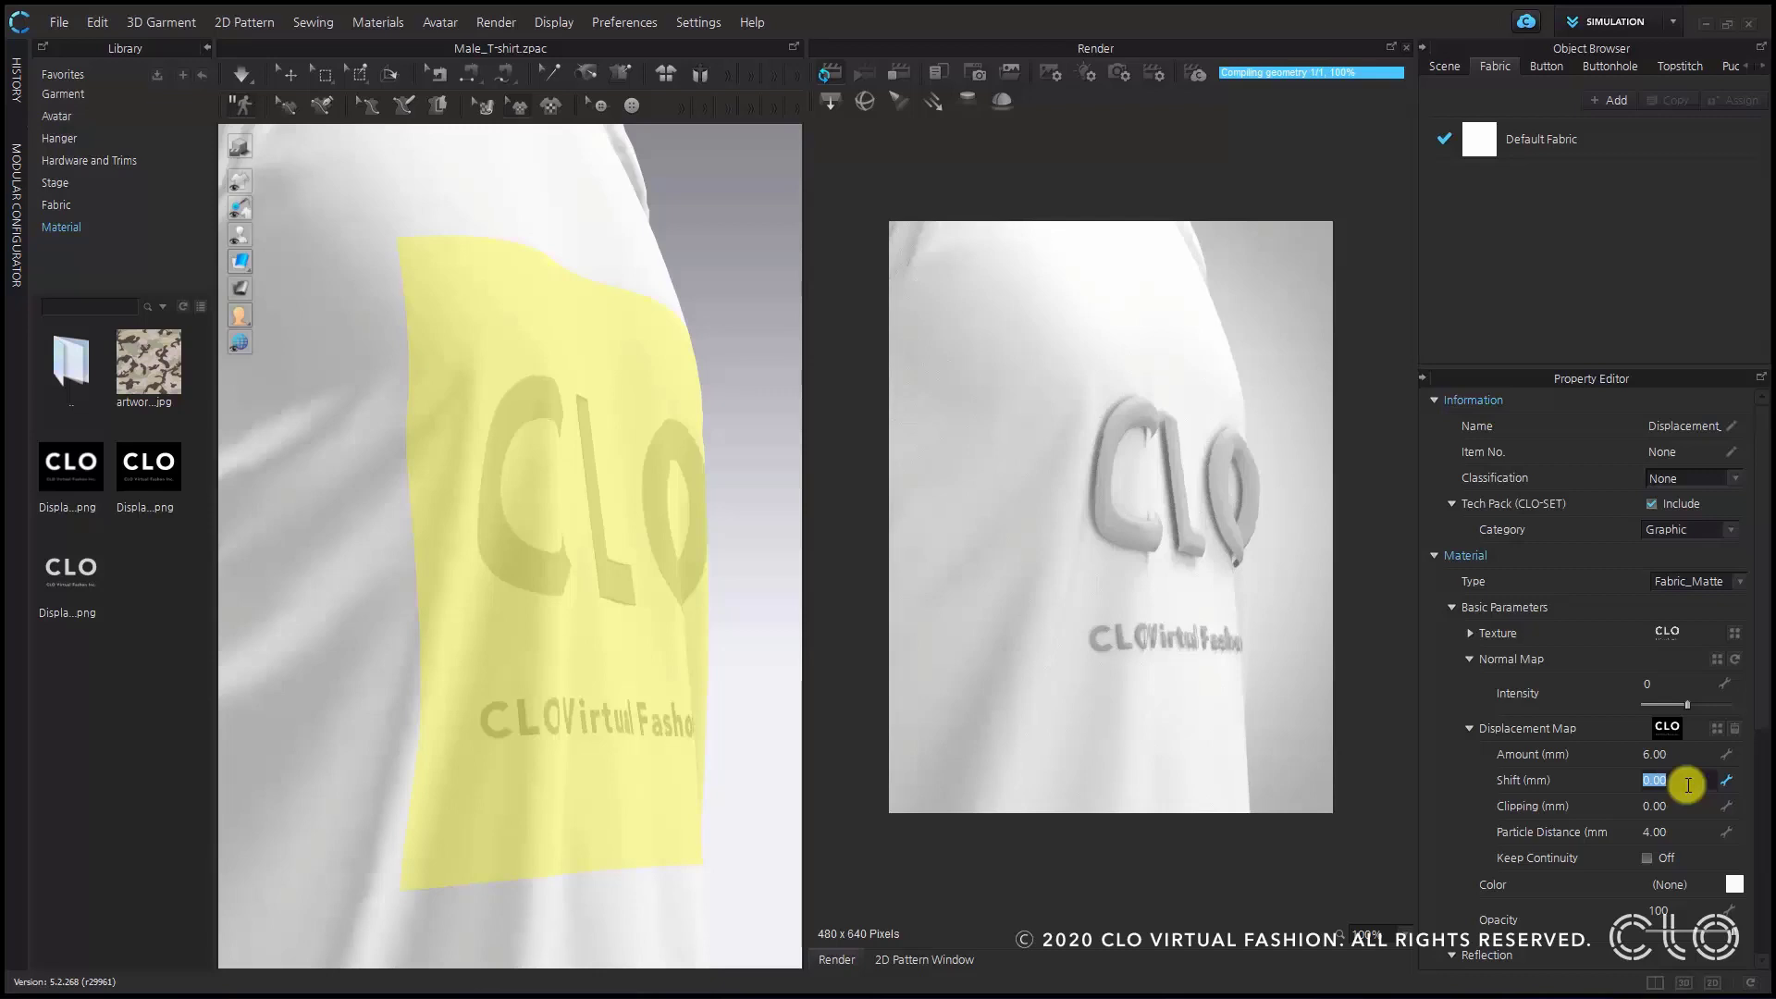
type("-2")
key("Return")
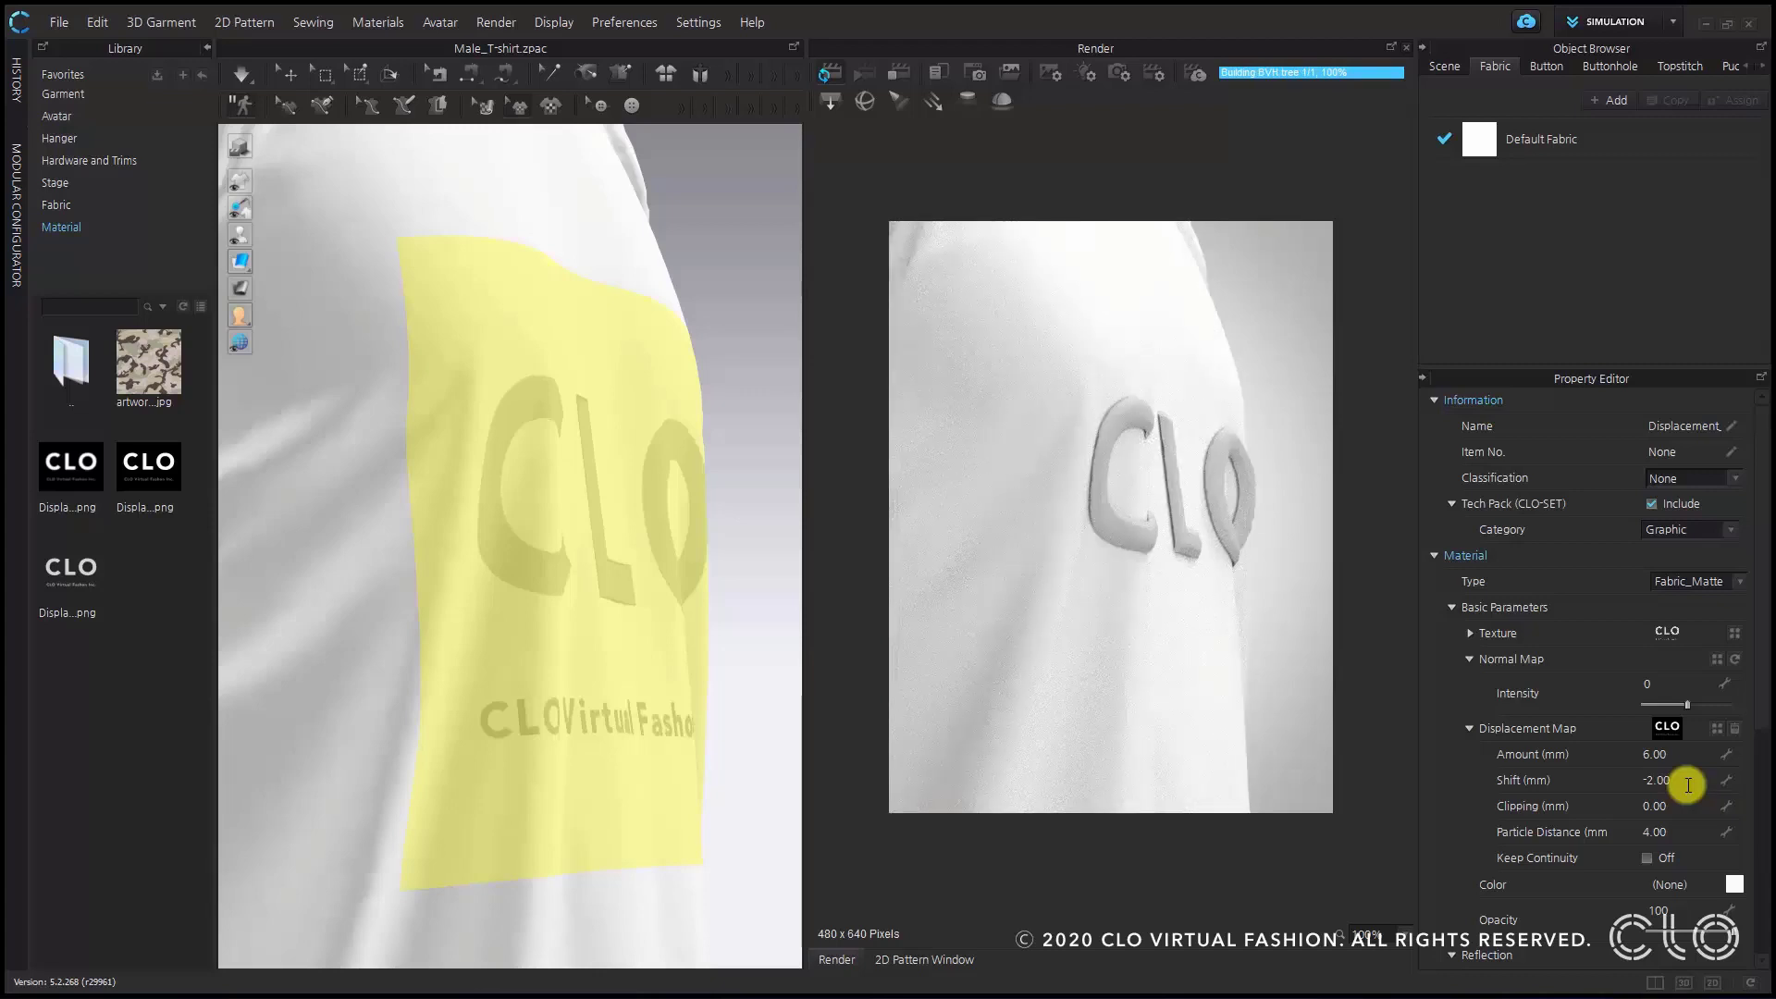
- Try the displacement map's shift at -4 mm, check it from the front, and set it back to -2 mm
double_click(1688, 786)
type("-4")
key("Return")
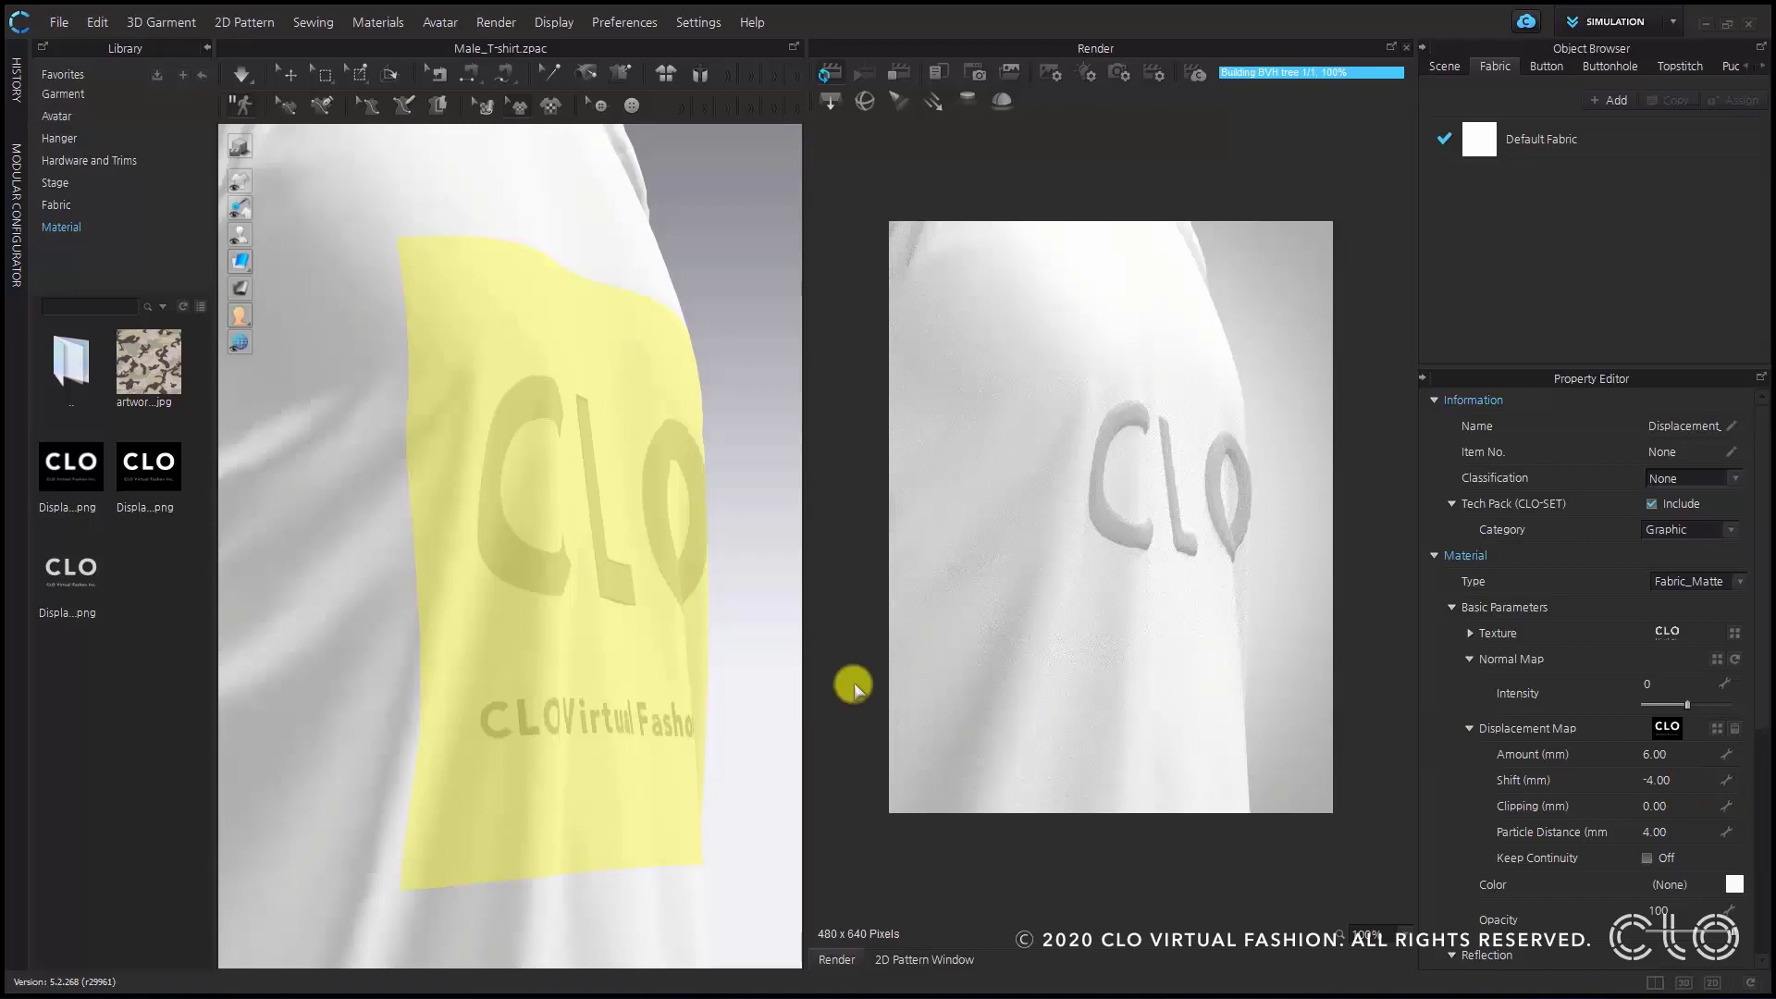
right_click_drag(726, 646, 607, 706)
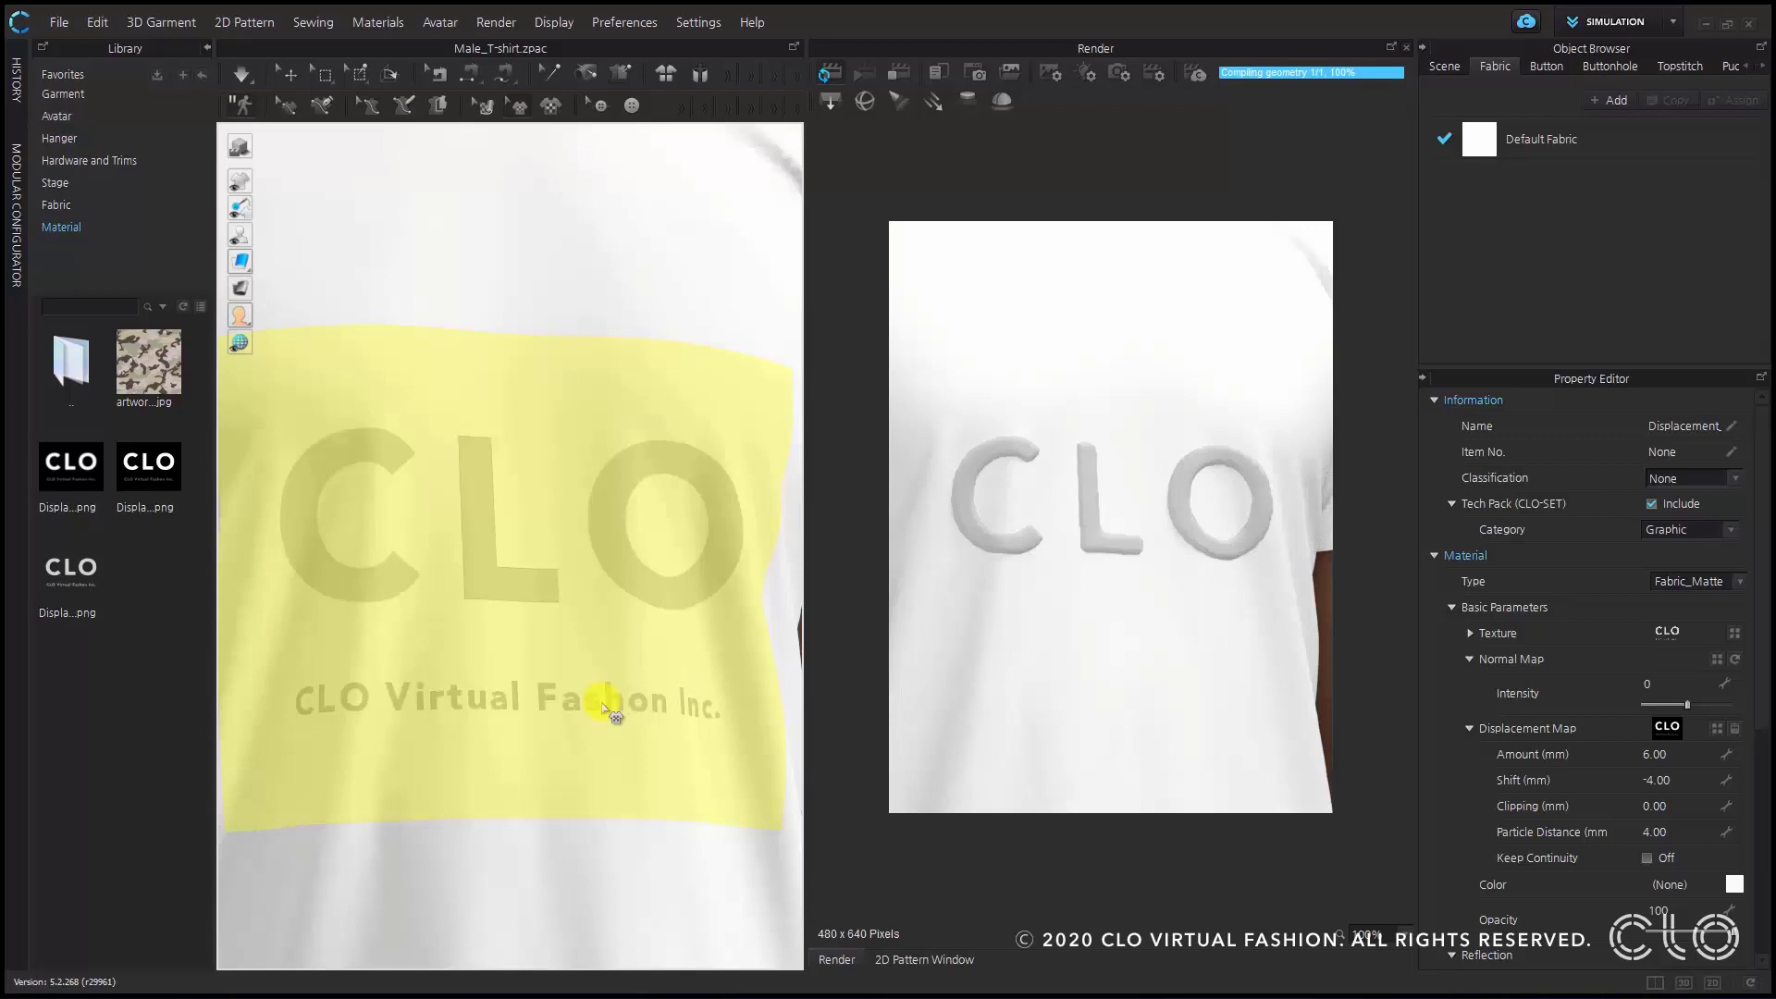
left_click(1694, 782)
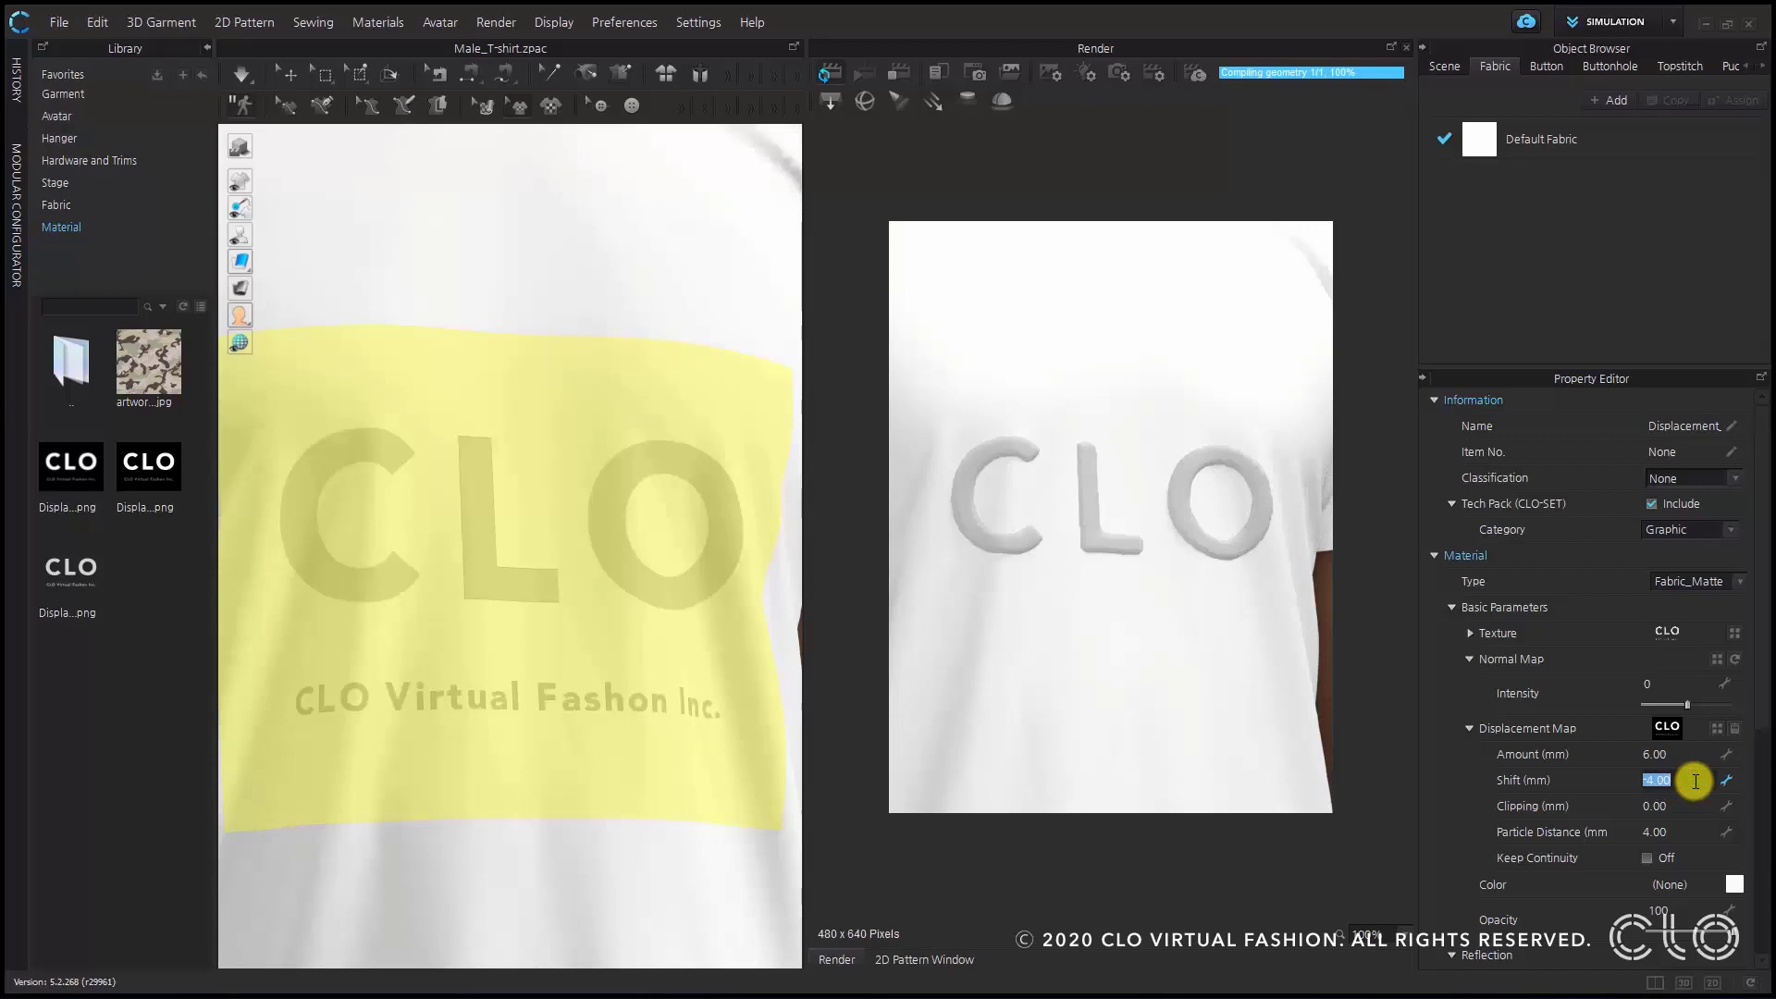
type("-2")
key("Return")
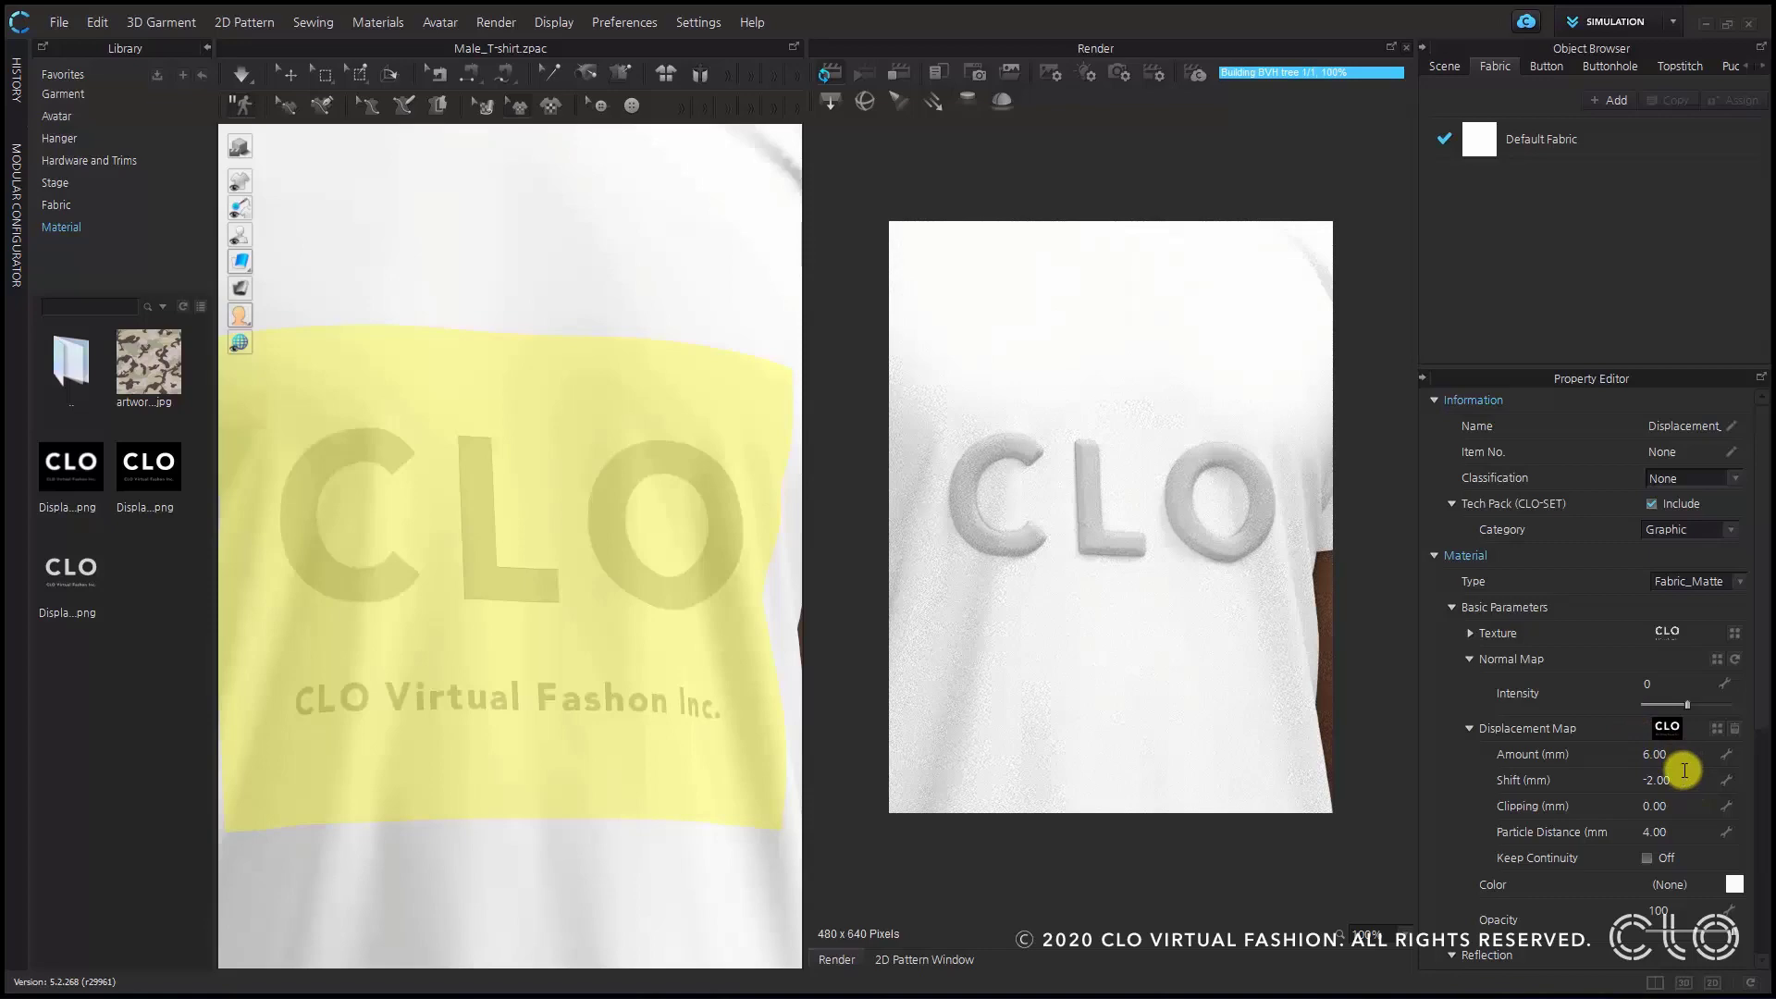
- Try displacement amounts of 10 and 15 mm on the logo graphic and set the amount to 17 mm
left_click(1684, 757)
double_click(1685, 757)
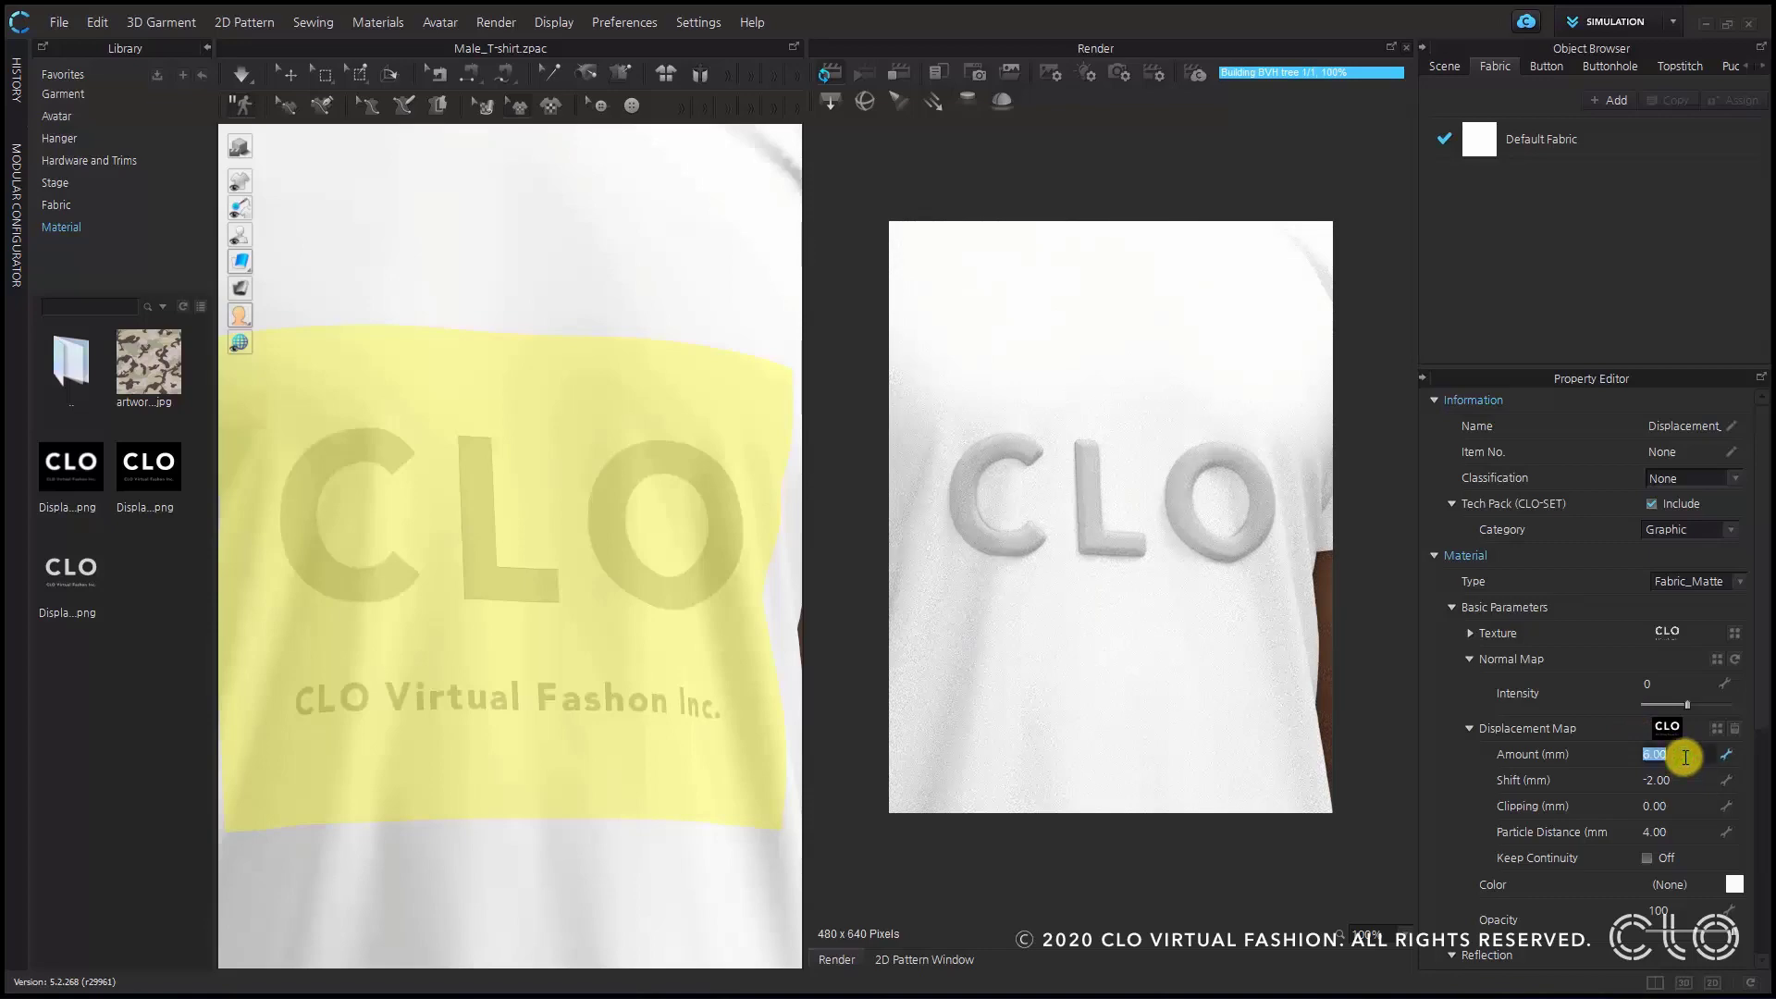
type("10")
key("Return")
double_click(1686, 757)
type("15")
key("Return")
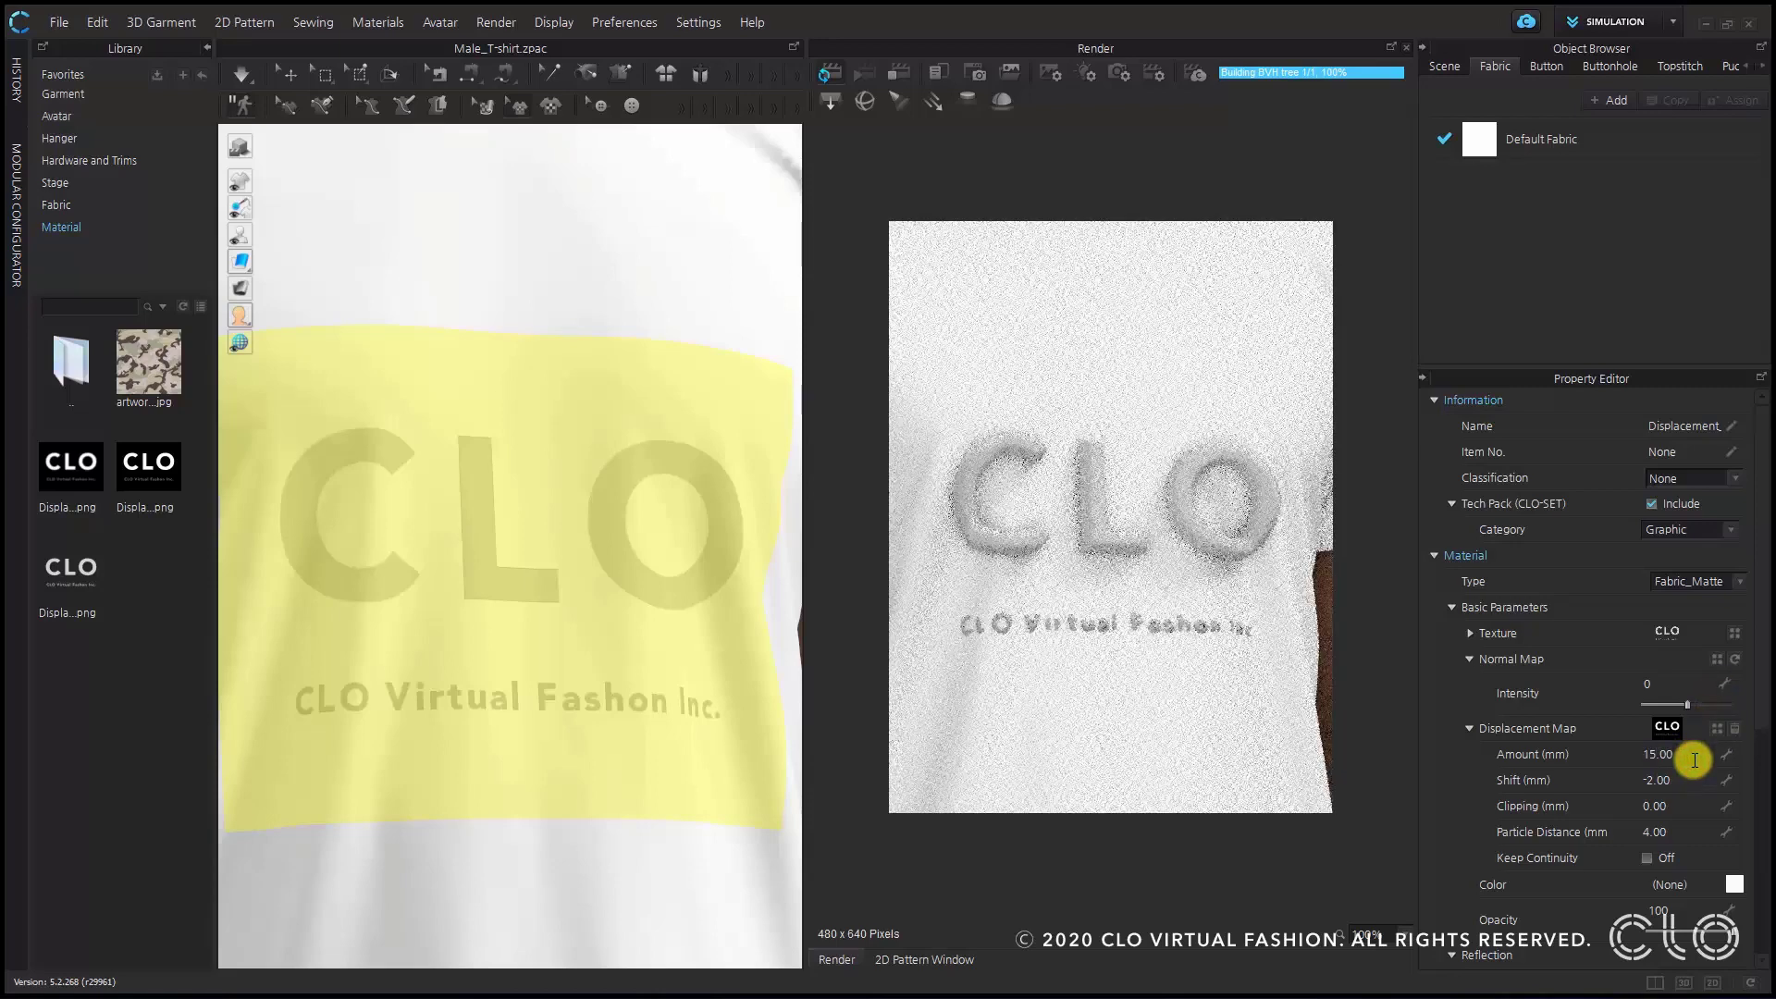
double_click(1695, 760)
type("17")
key("Return")
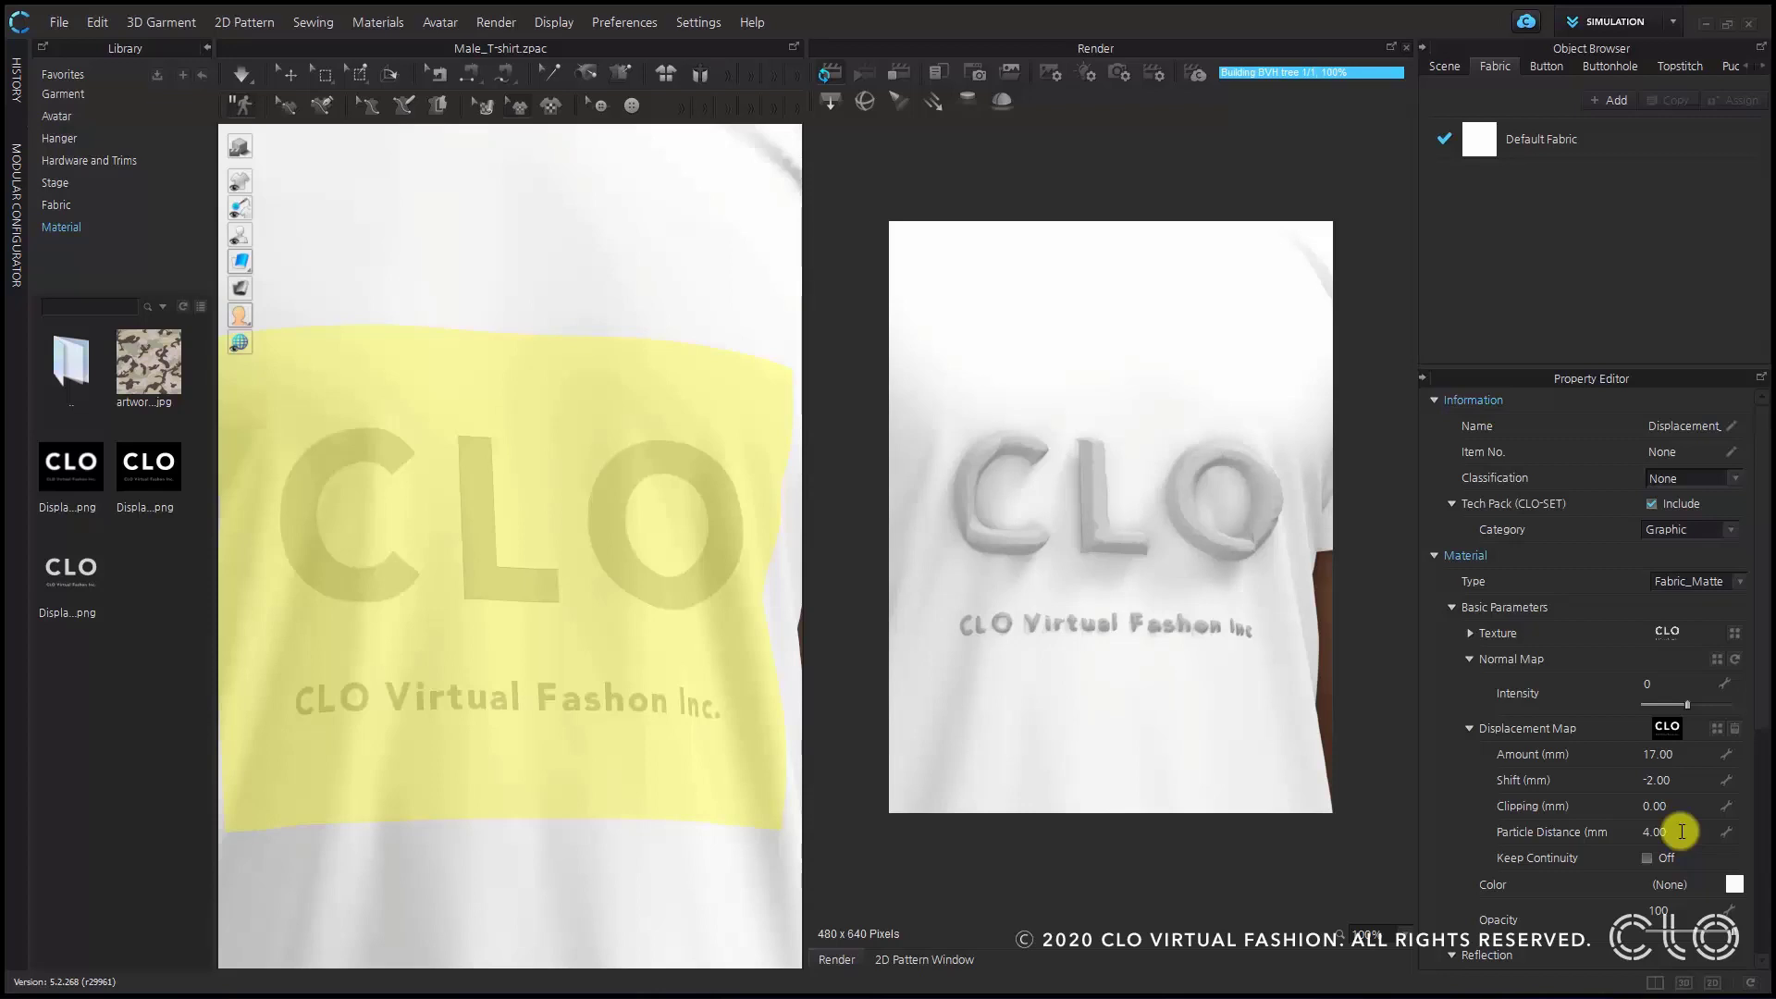
- Try a particle distance of 2 mm for the logo's displacement map and reduce it to 1 mm
left_click(1682, 832)
type("2")
key("Return")
double_click(1682, 831)
type("1")
key("Return")
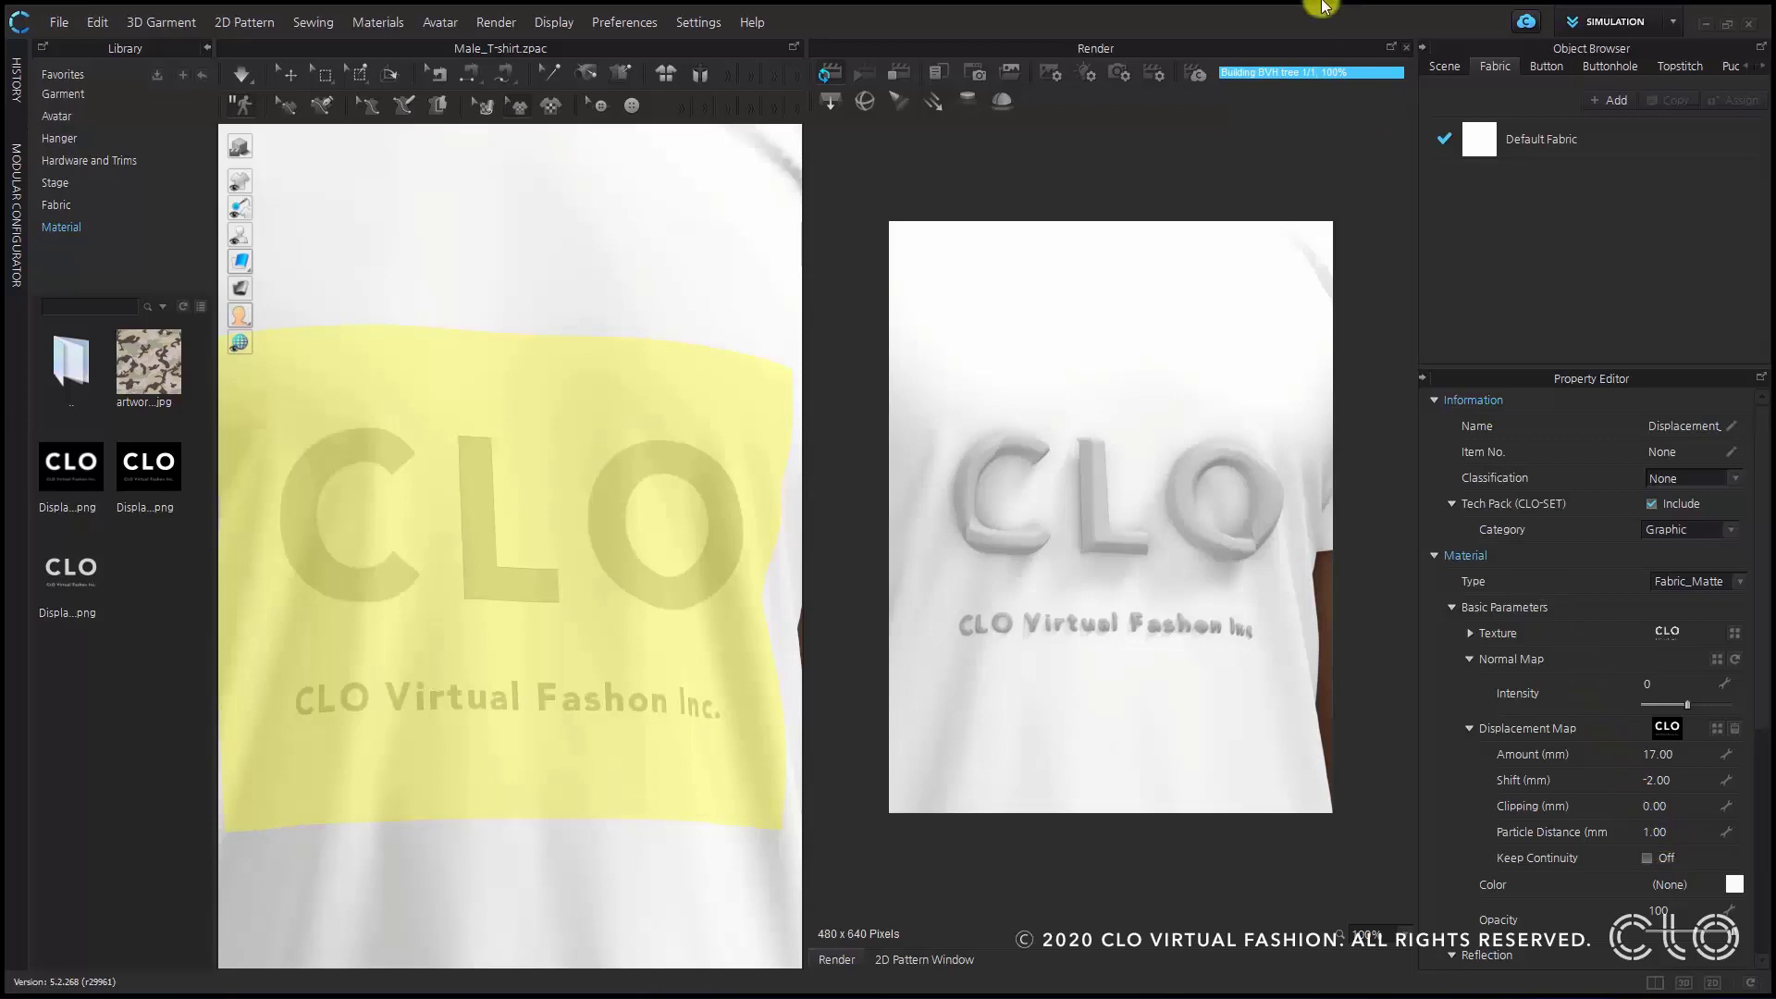
- Close the render window, deselect the logo graphic and show more of the T-shirt's front in the 3D view
left_click(1407, 46)
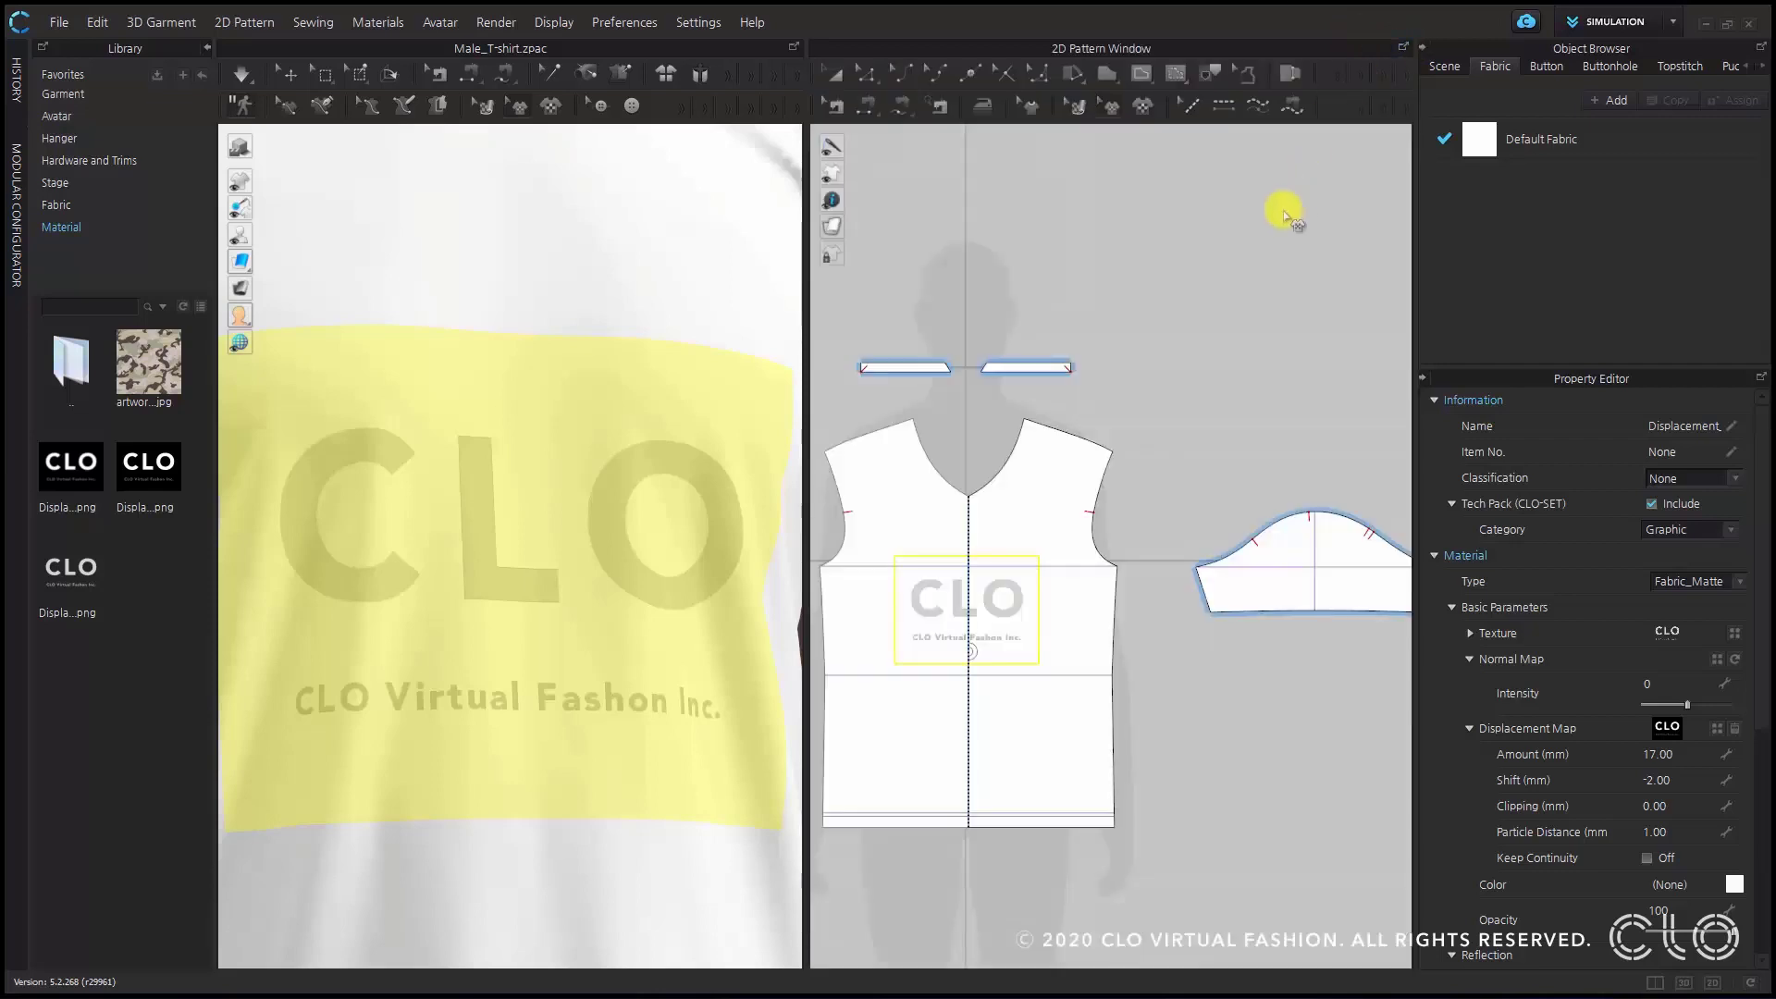
left_click(1252, 238)
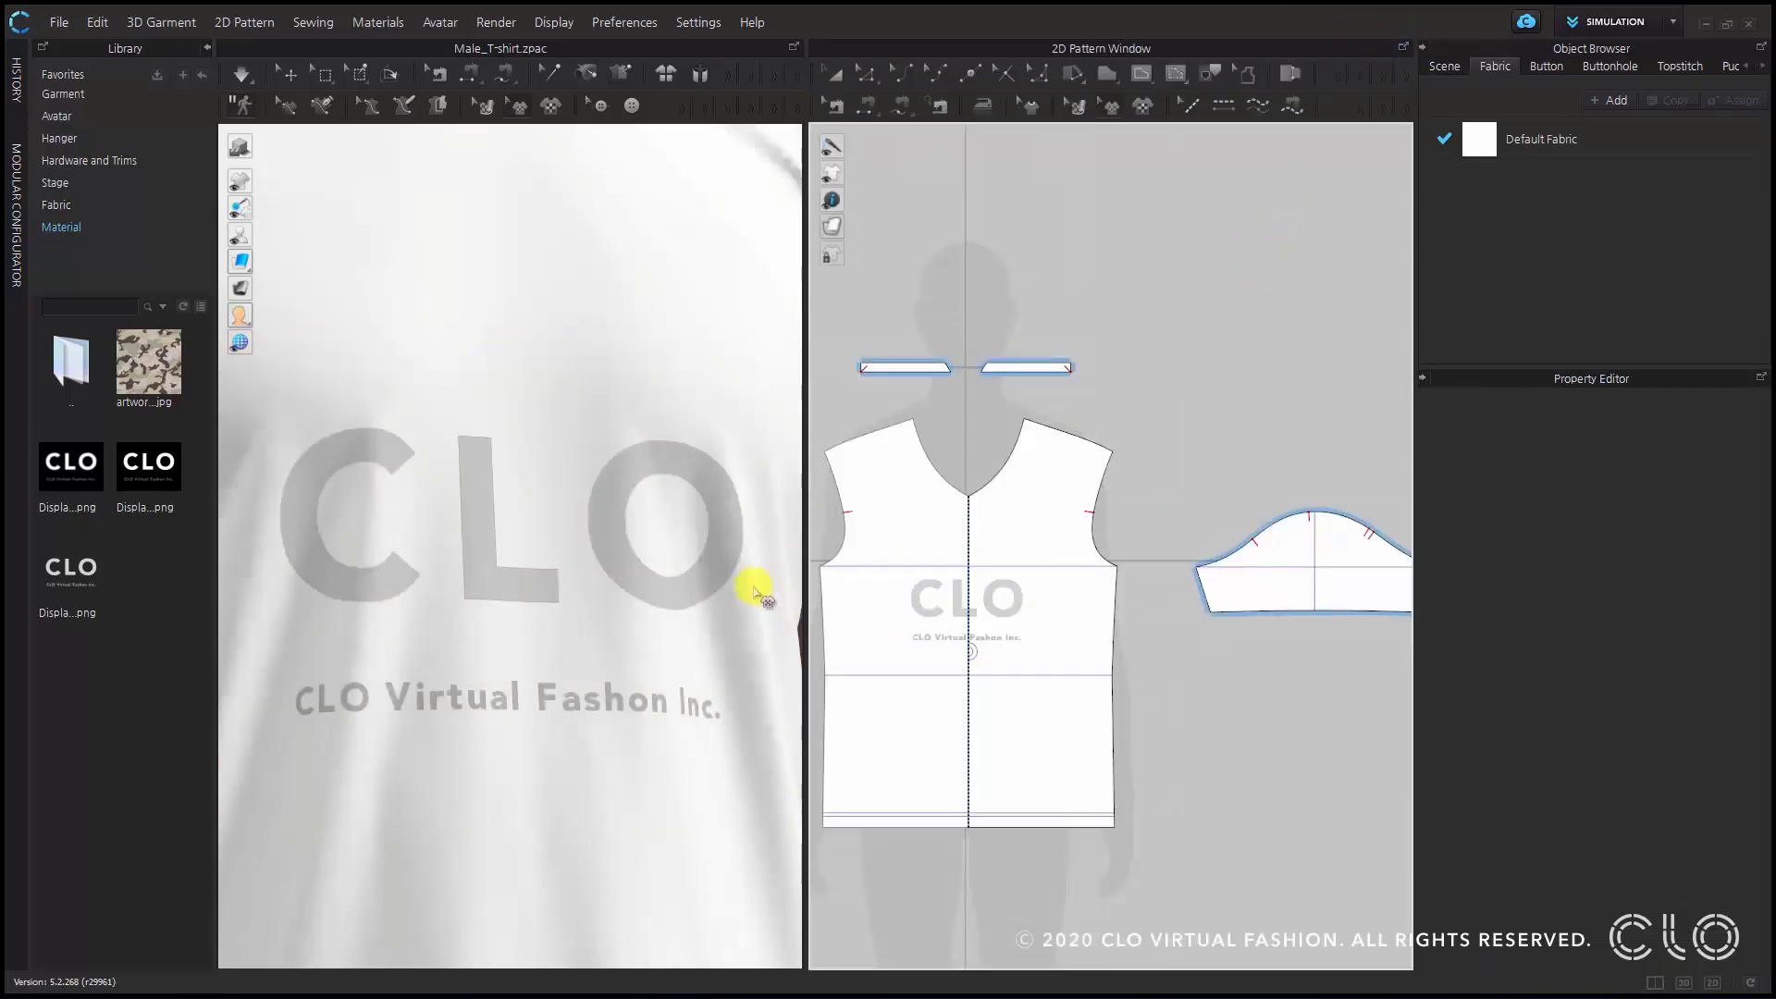
scroll(703, 555, "down", 3)
right_click_drag(662, 519, 704, 566)
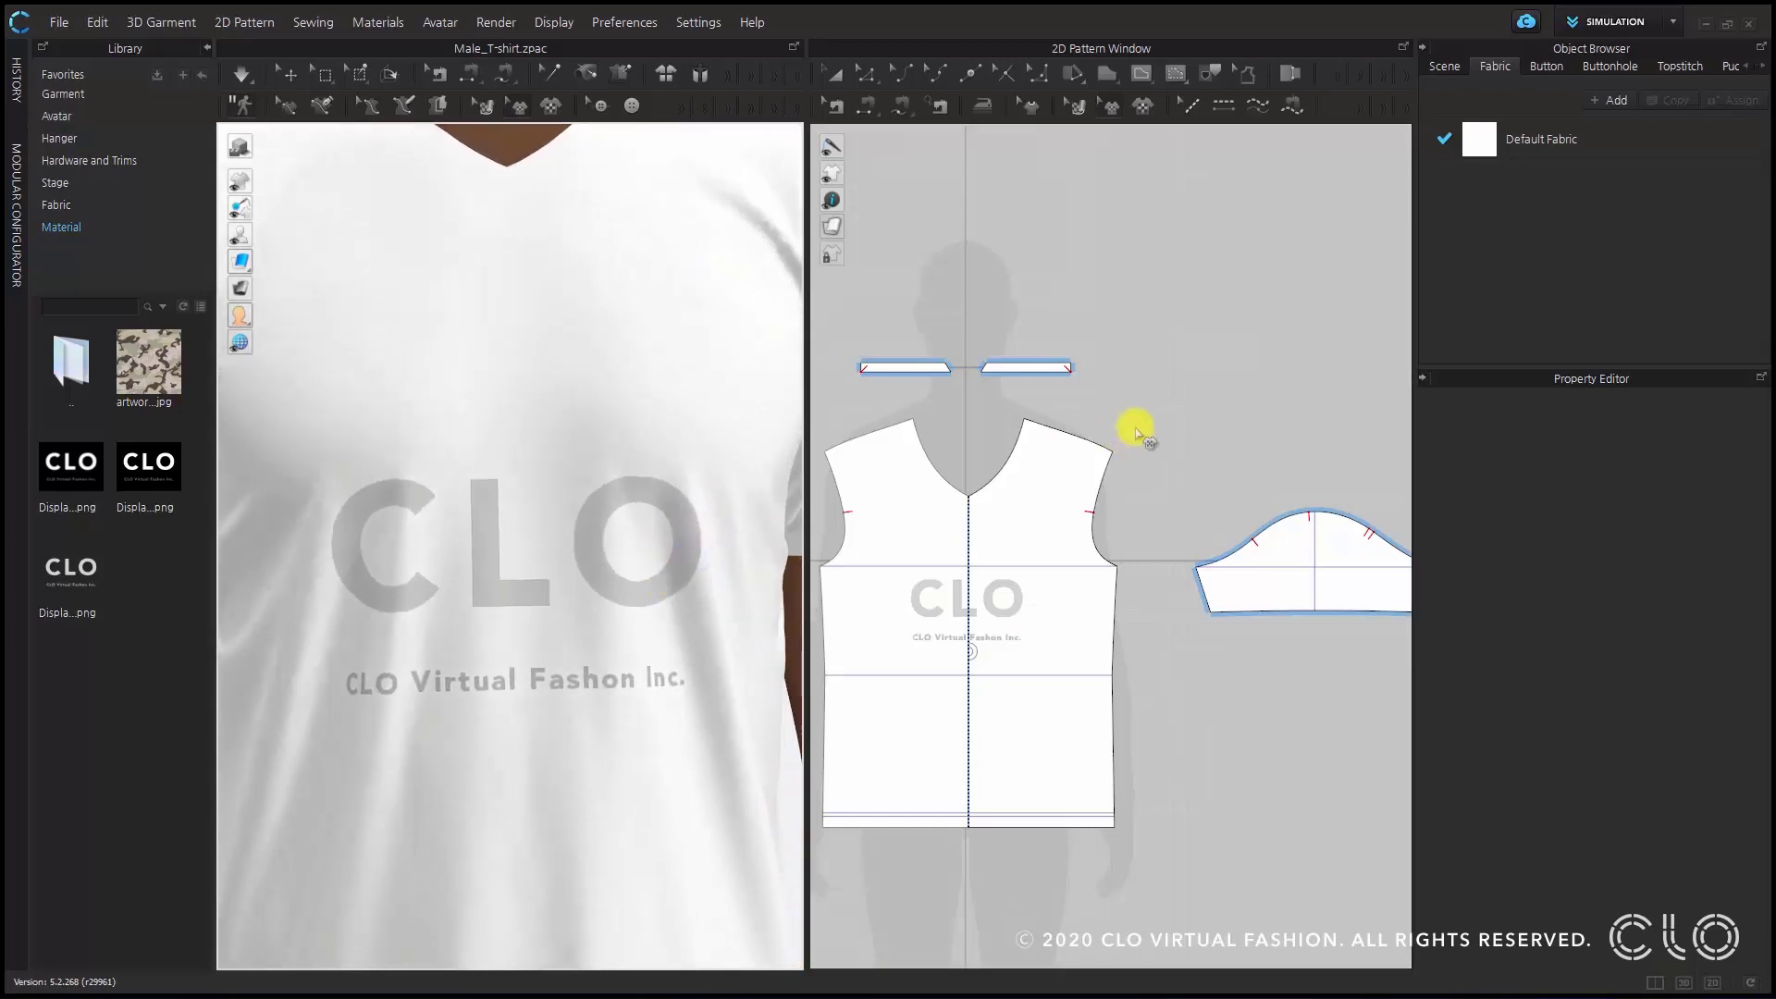
- Open the Default Fabric's color dialog, move it clear of the garment and try several shades up to red CF3030
left_click(1607, 148)
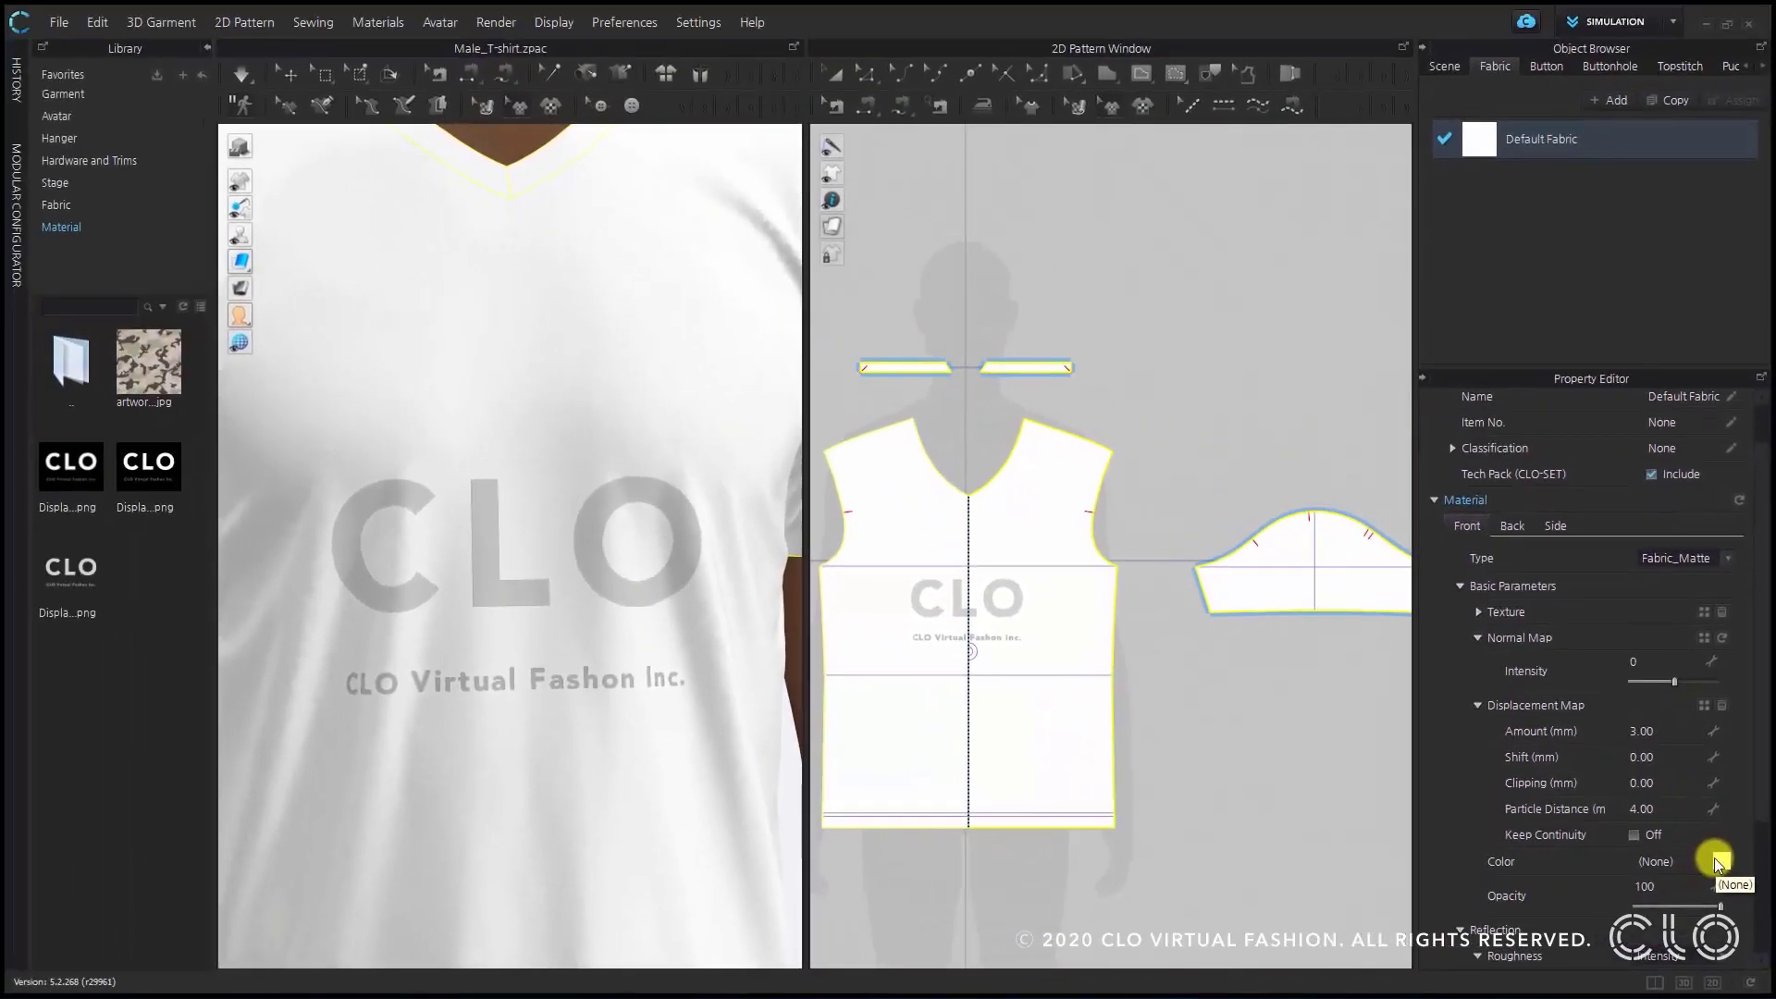
left_click(1715, 860)
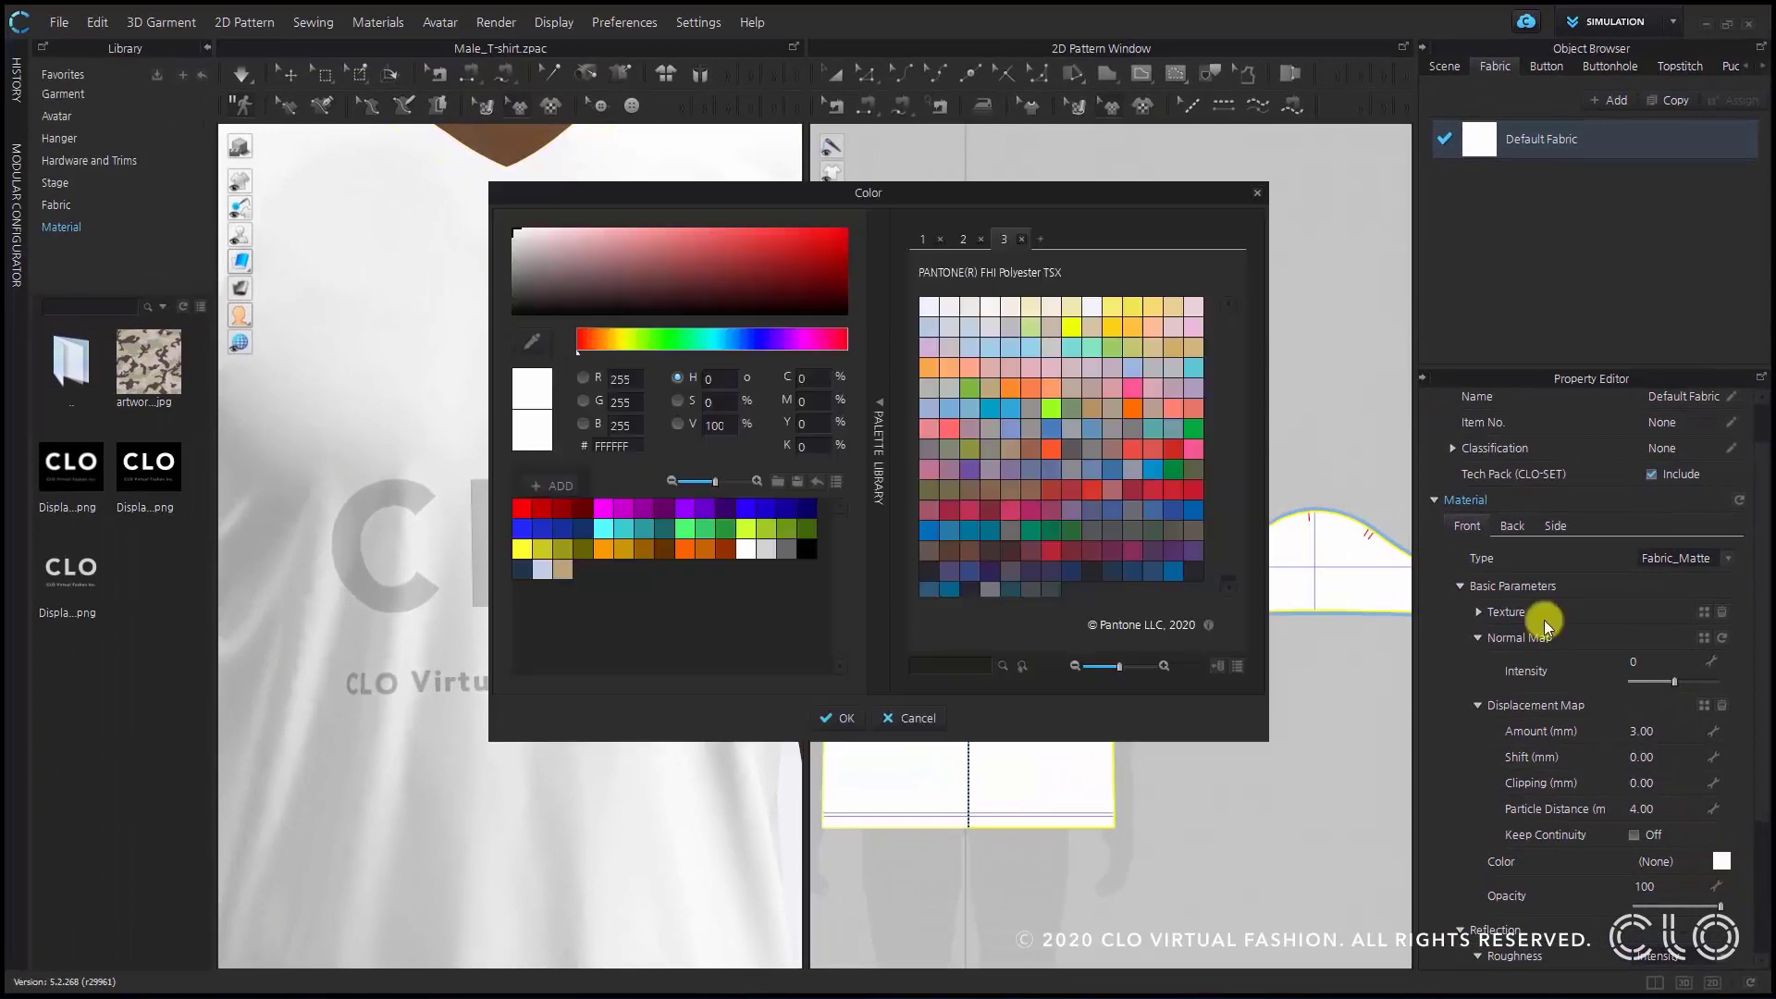
left_click_drag(1153, 198, 1495, 181)
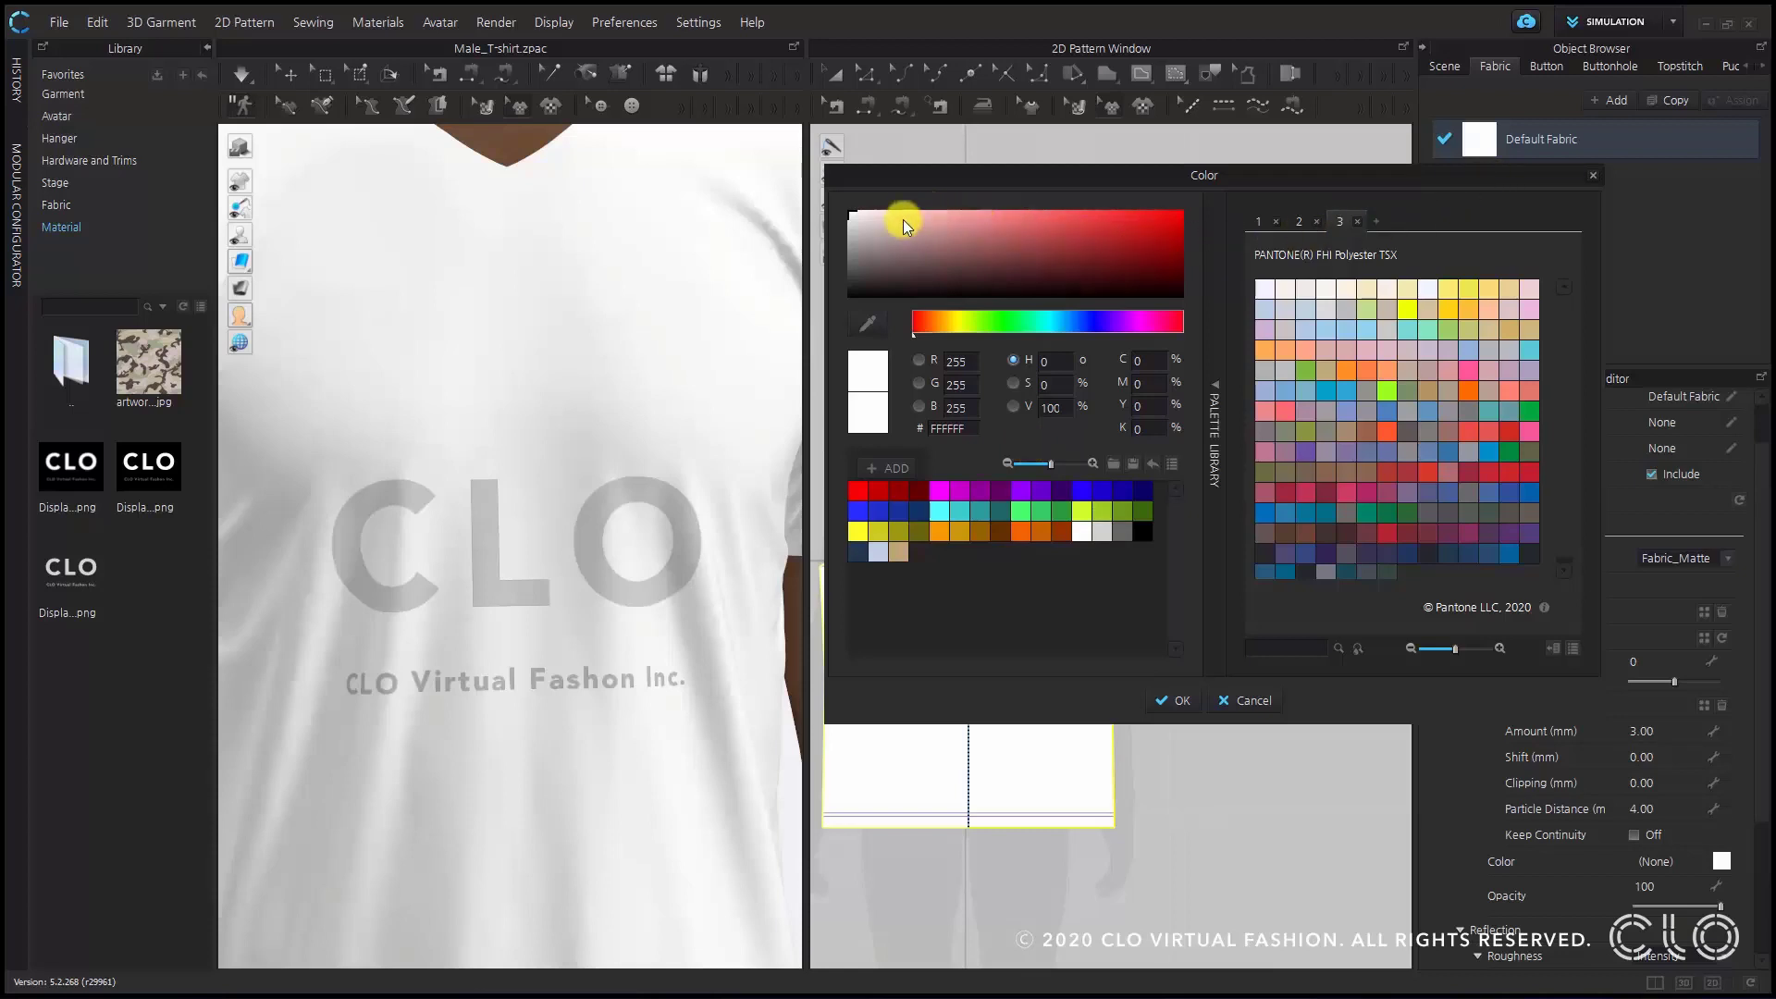
left_click(1005, 237)
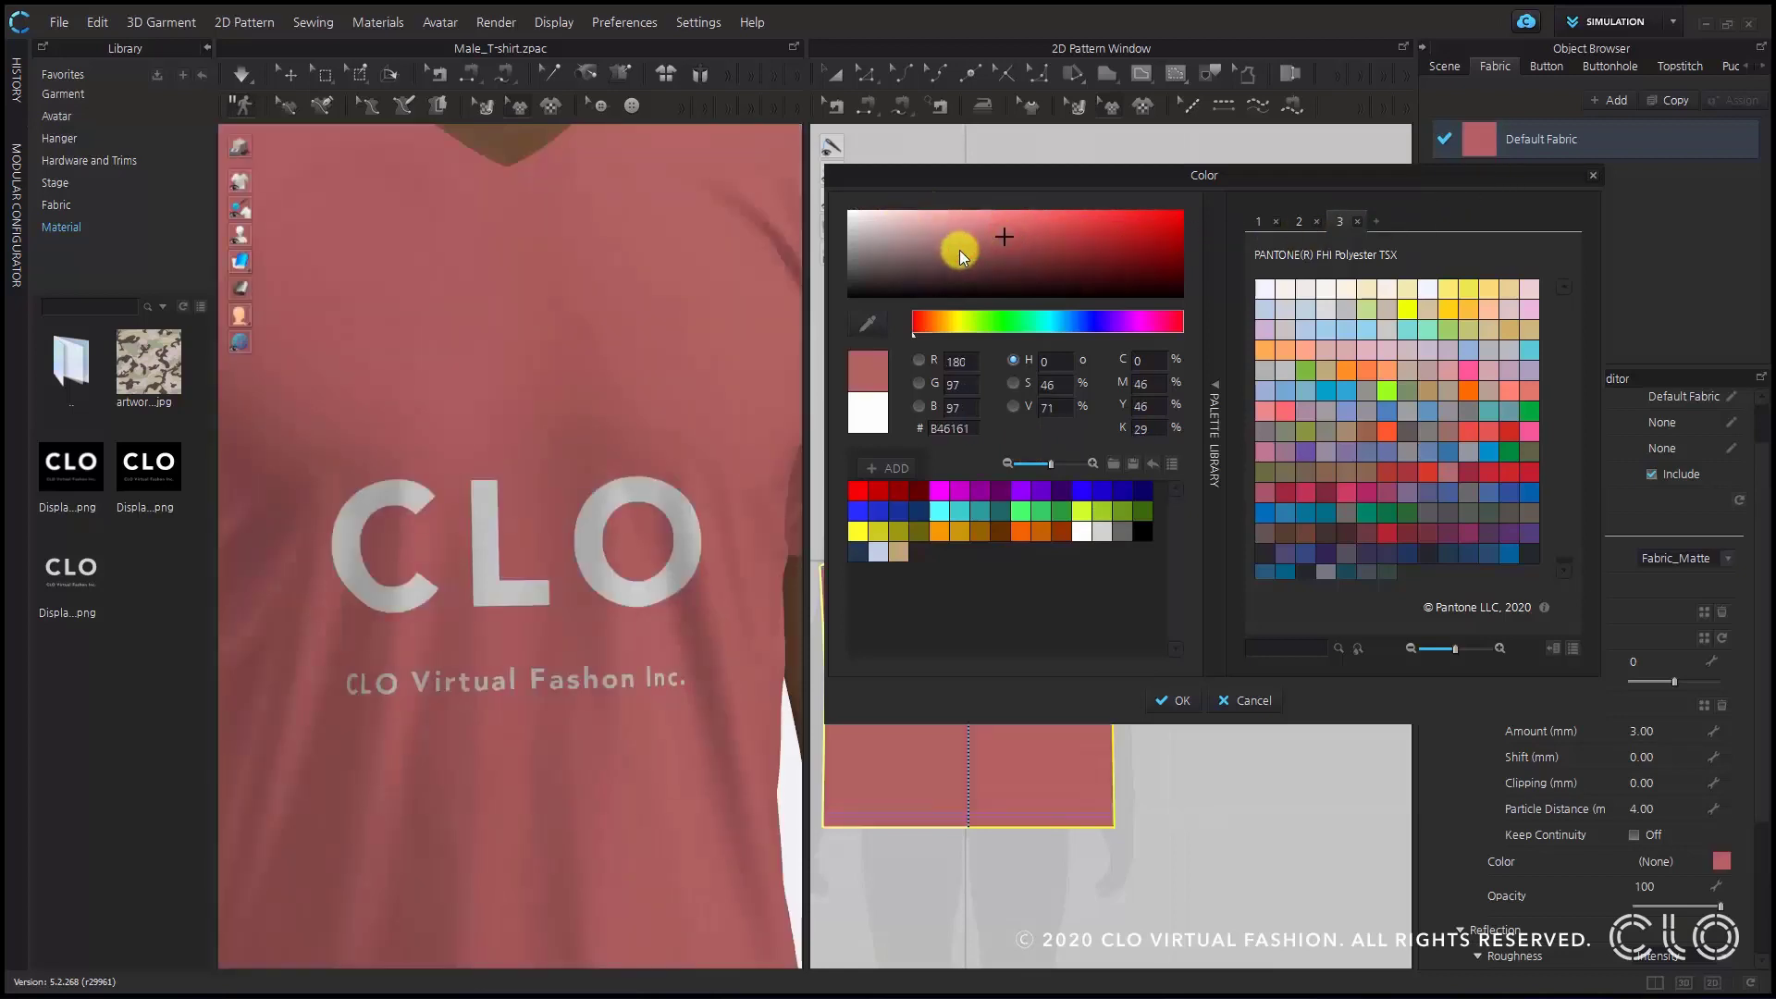
left_click(960, 250)
left_click(916, 254)
left_click(1106, 227)
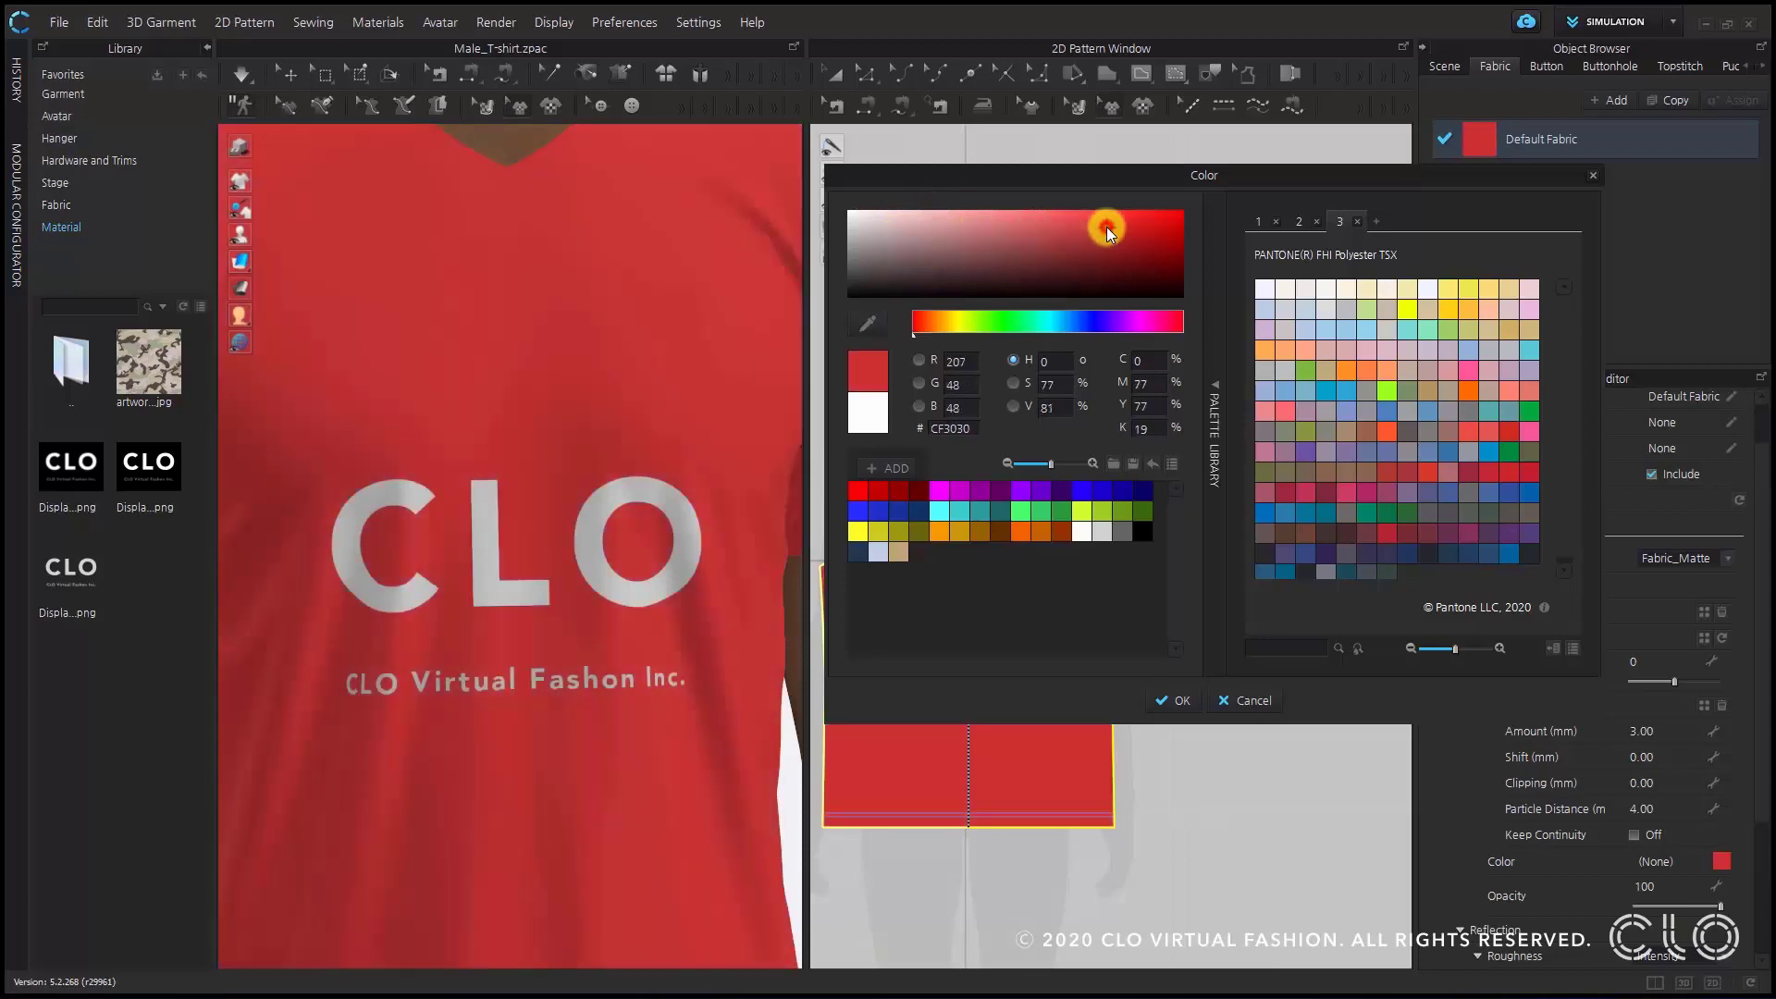
- Shift the fabric color's hue through the spectrum to magenta and tone it down to muted purple 8C547A
left_click_drag(960, 323, 1019, 322)
left_click(1079, 320)
left_click(1125, 320)
left_click(1153, 320)
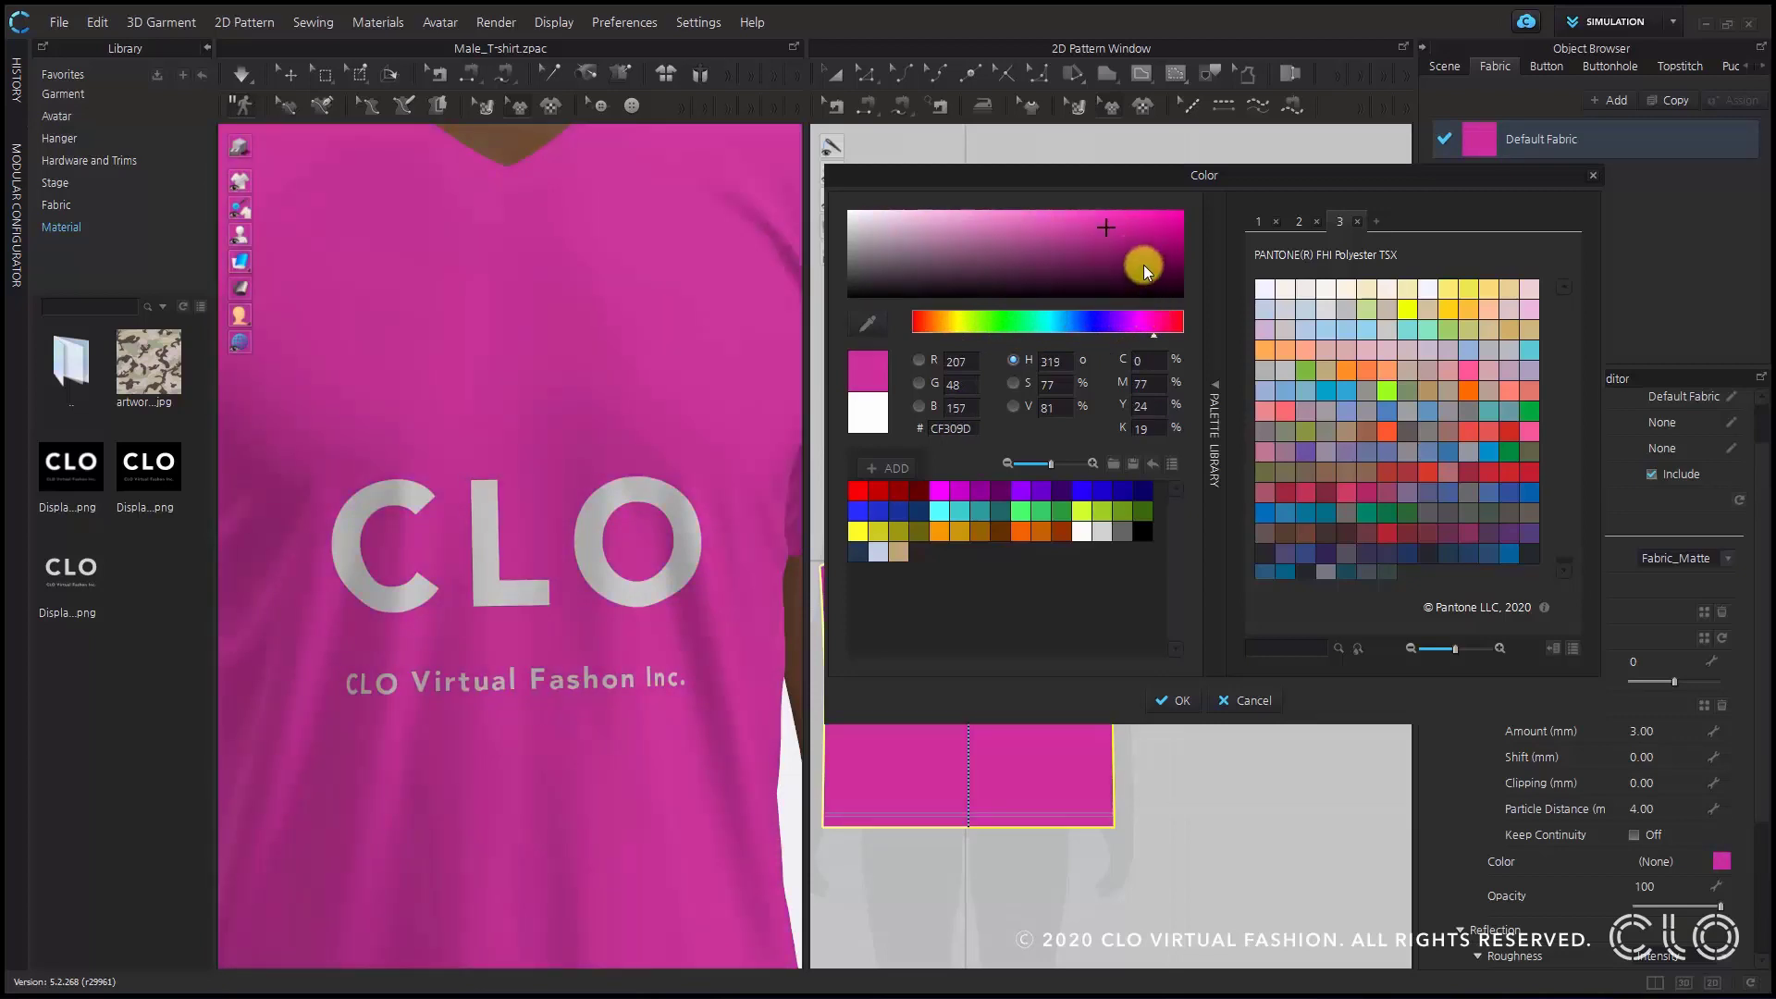
left_click_drag(1112, 256, 981, 250)
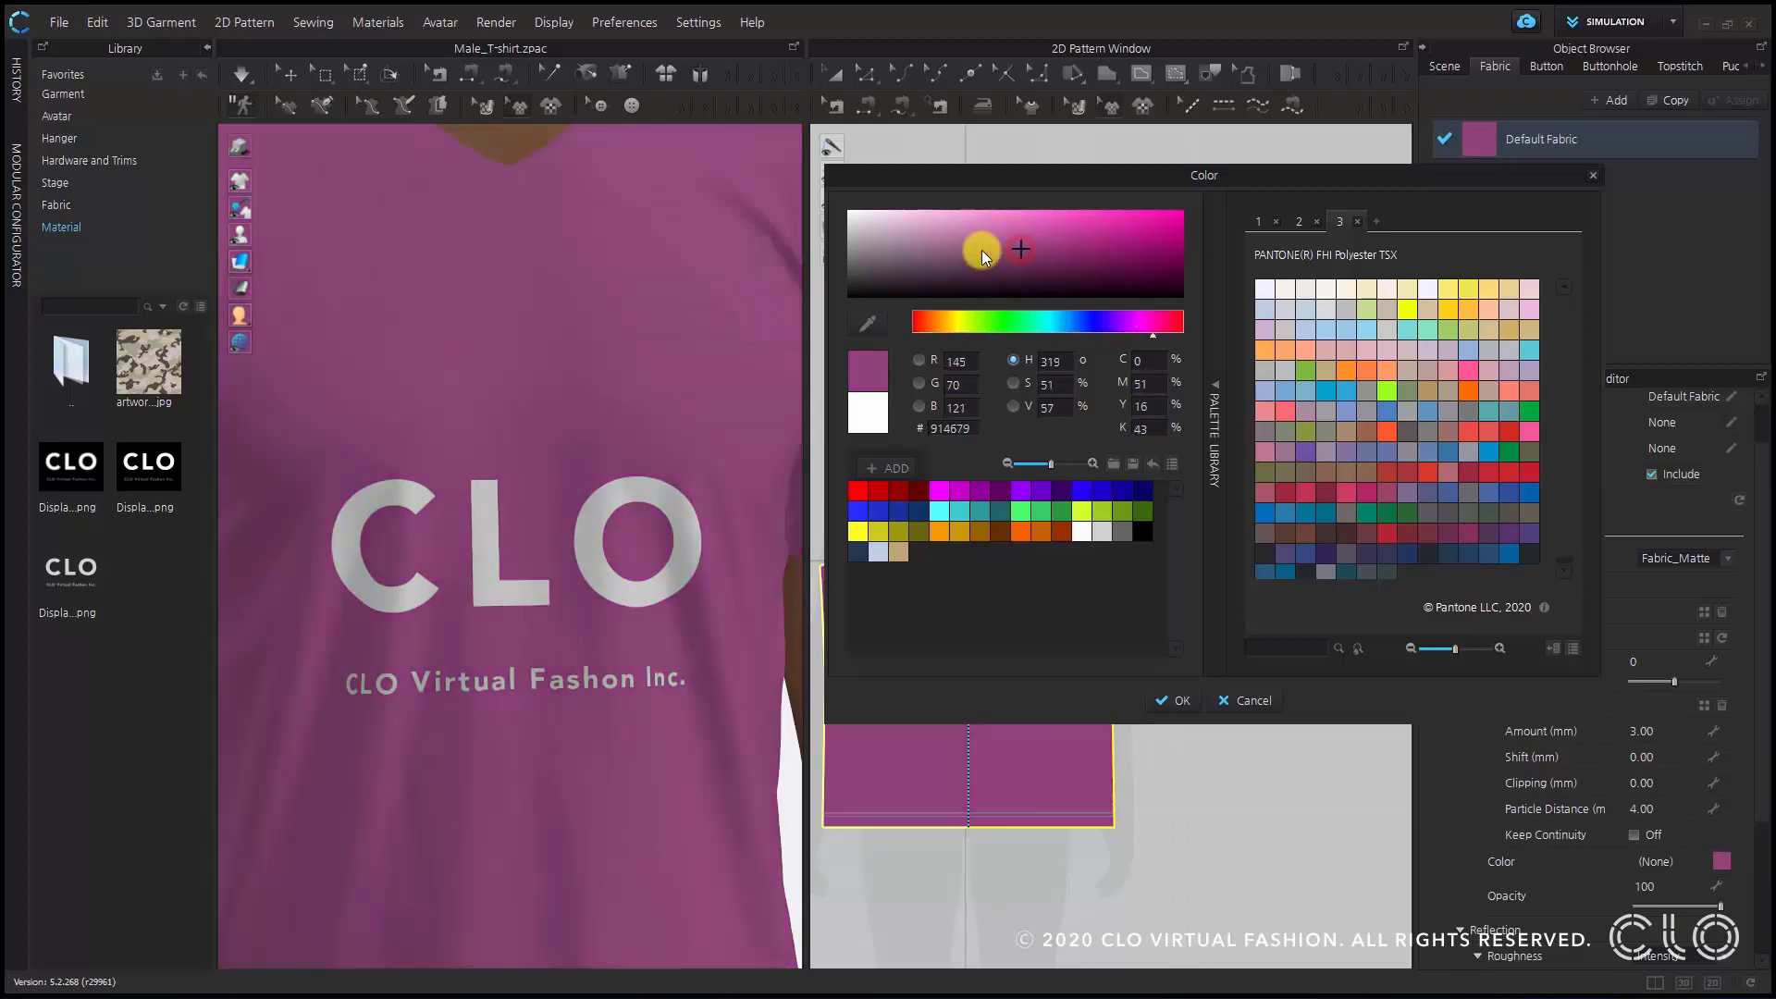
- Sample fabric colors with the Eyedropper from the camouflage artwork thumbnail, the 3D display icons and other interface areas
left_click(881, 320)
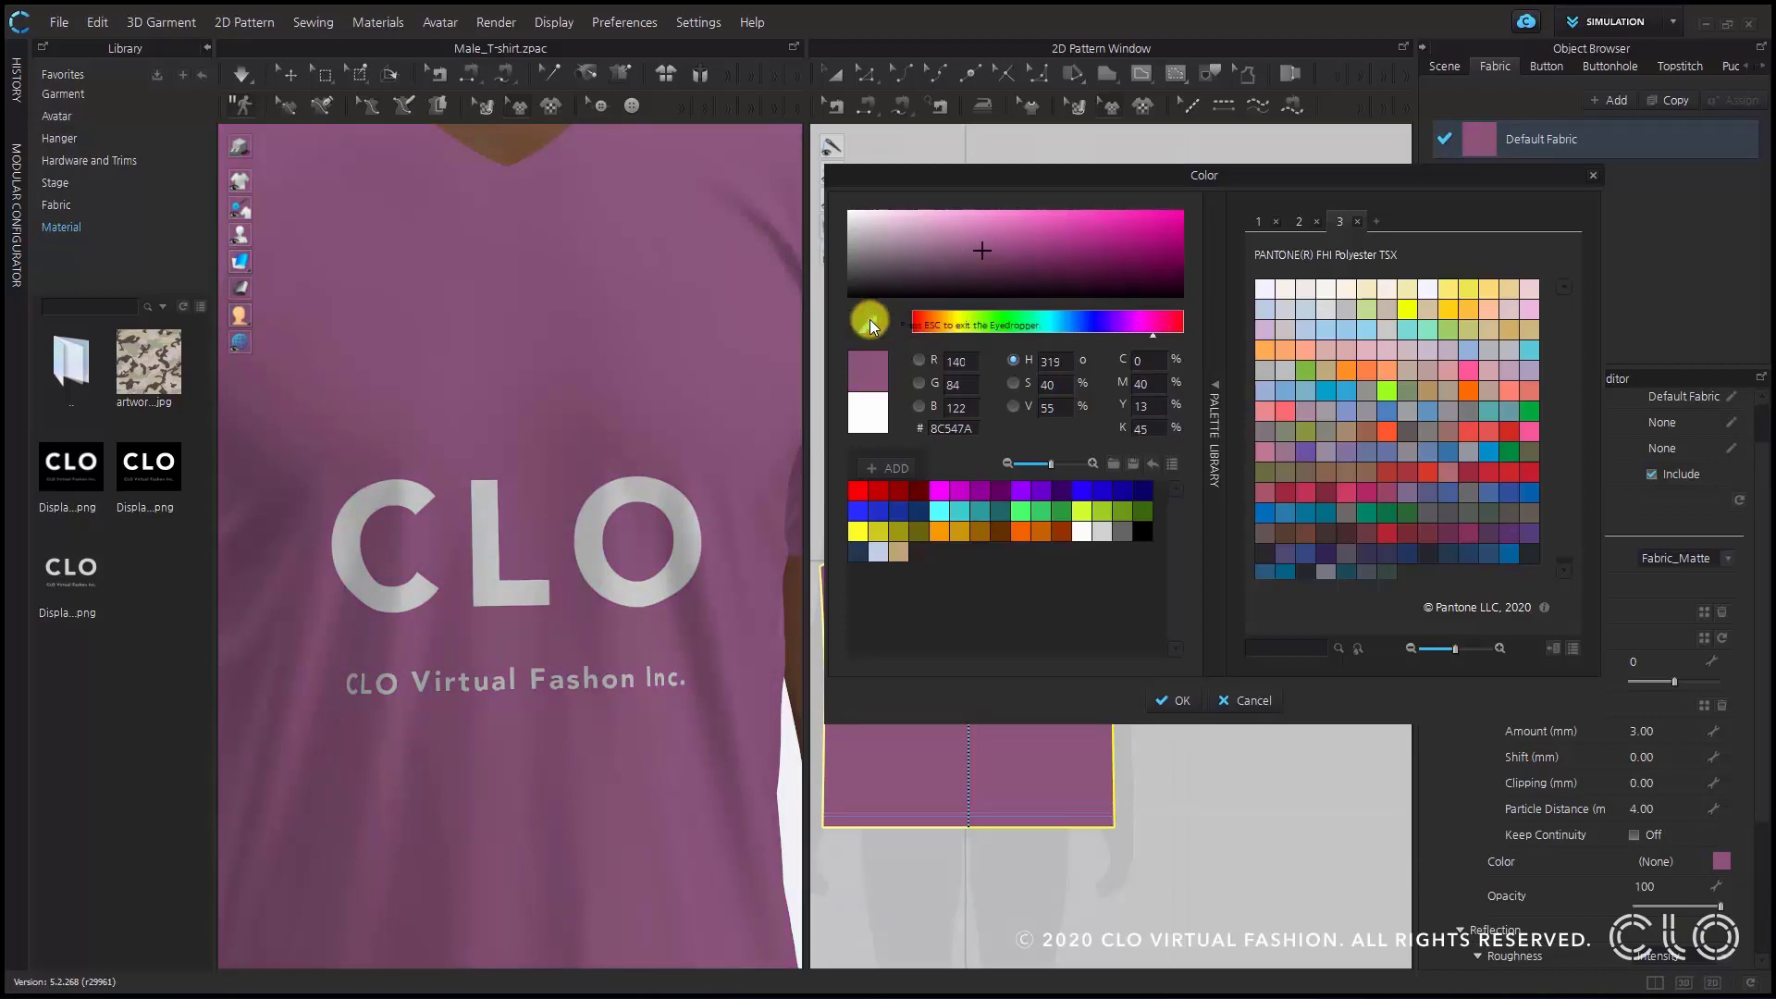
left_click(245, 309)
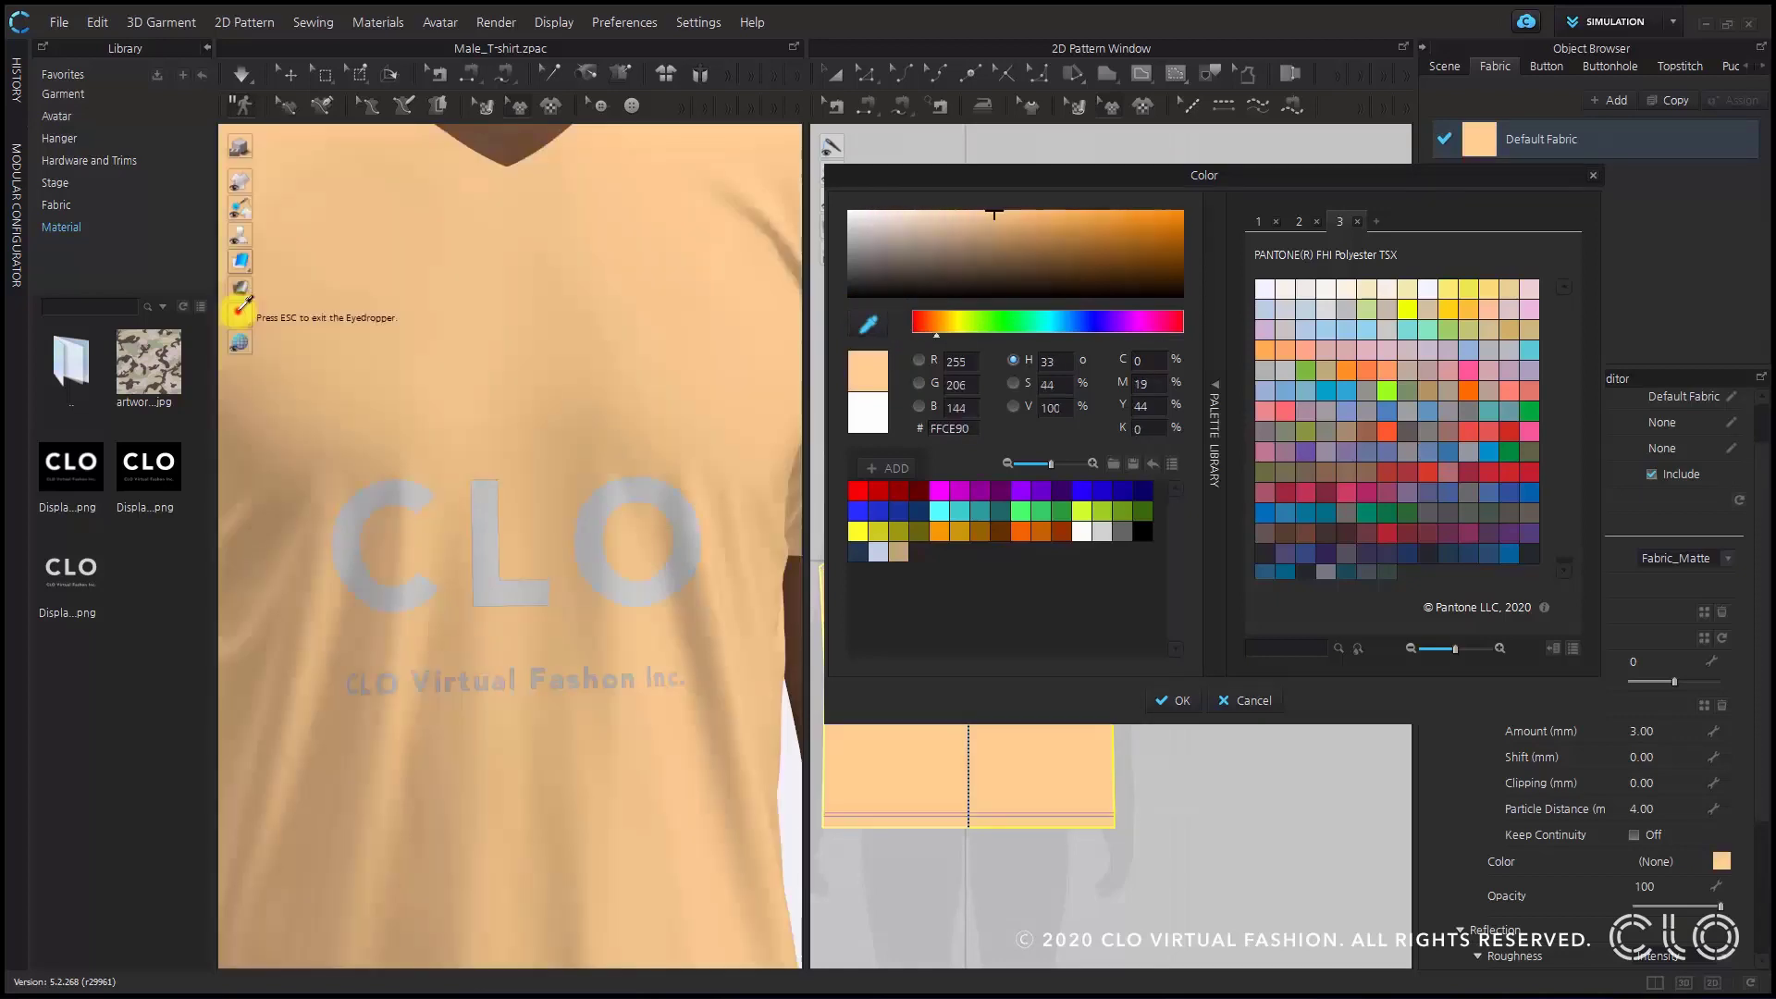
left_click(148, 342)
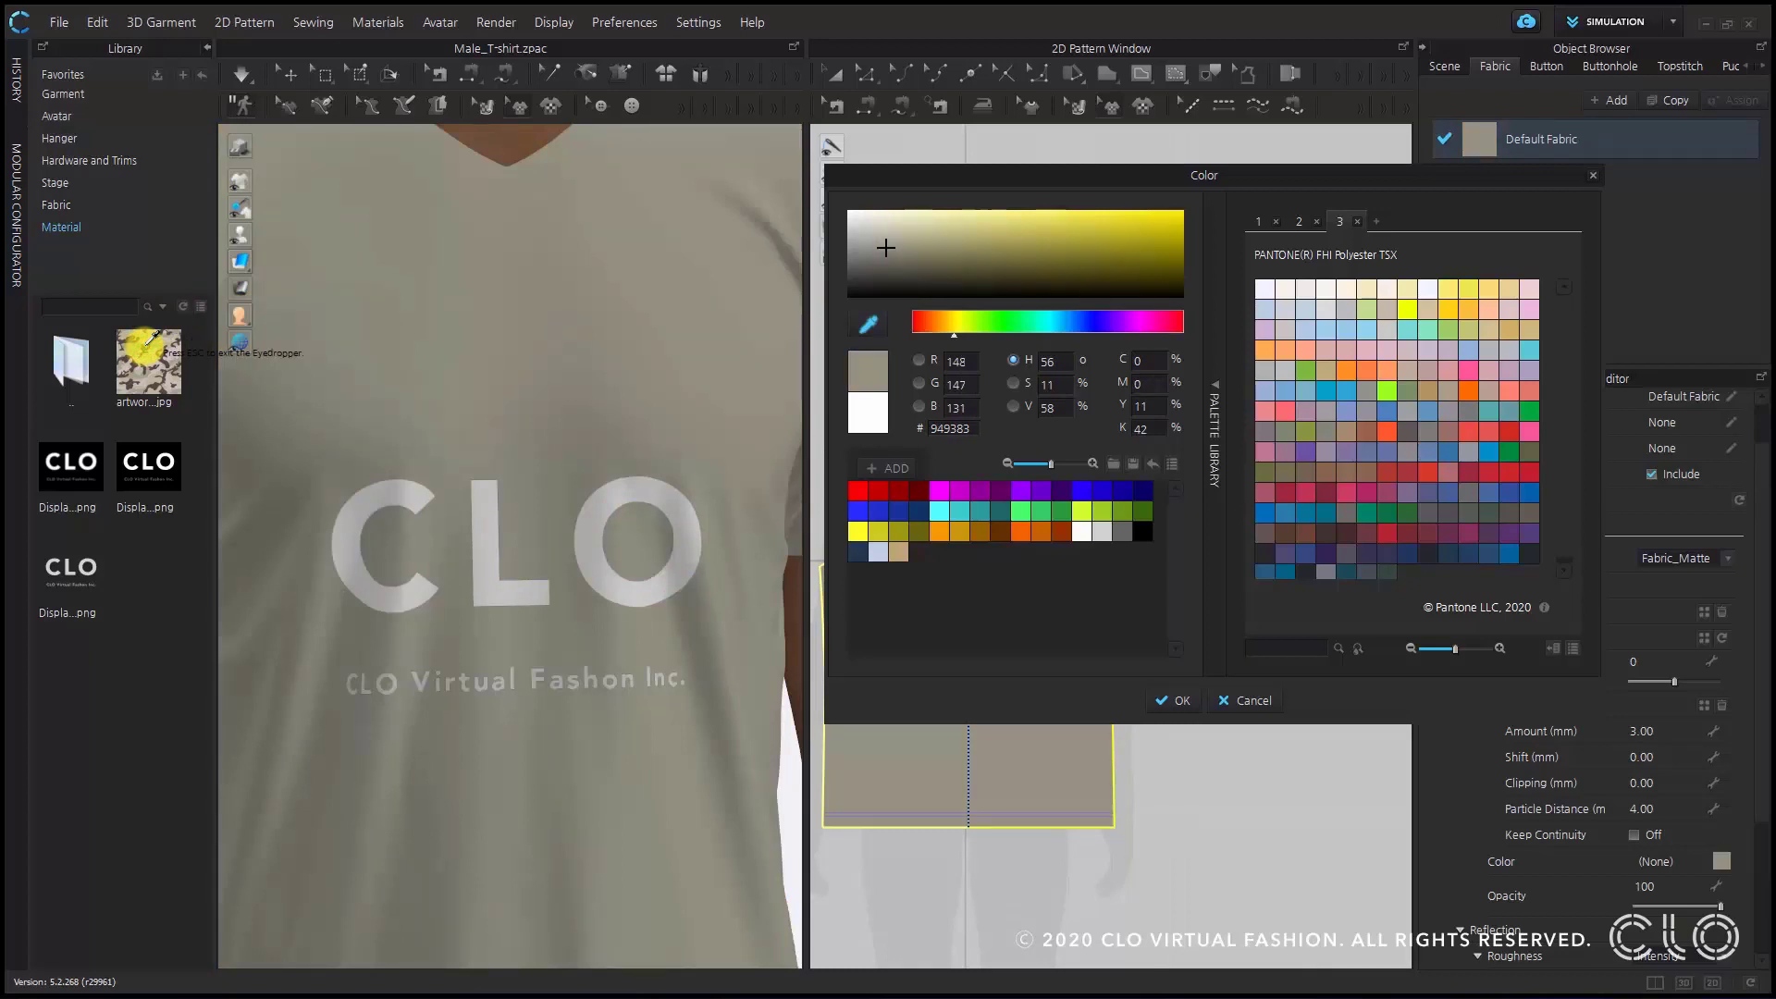
left_click(200, 304)
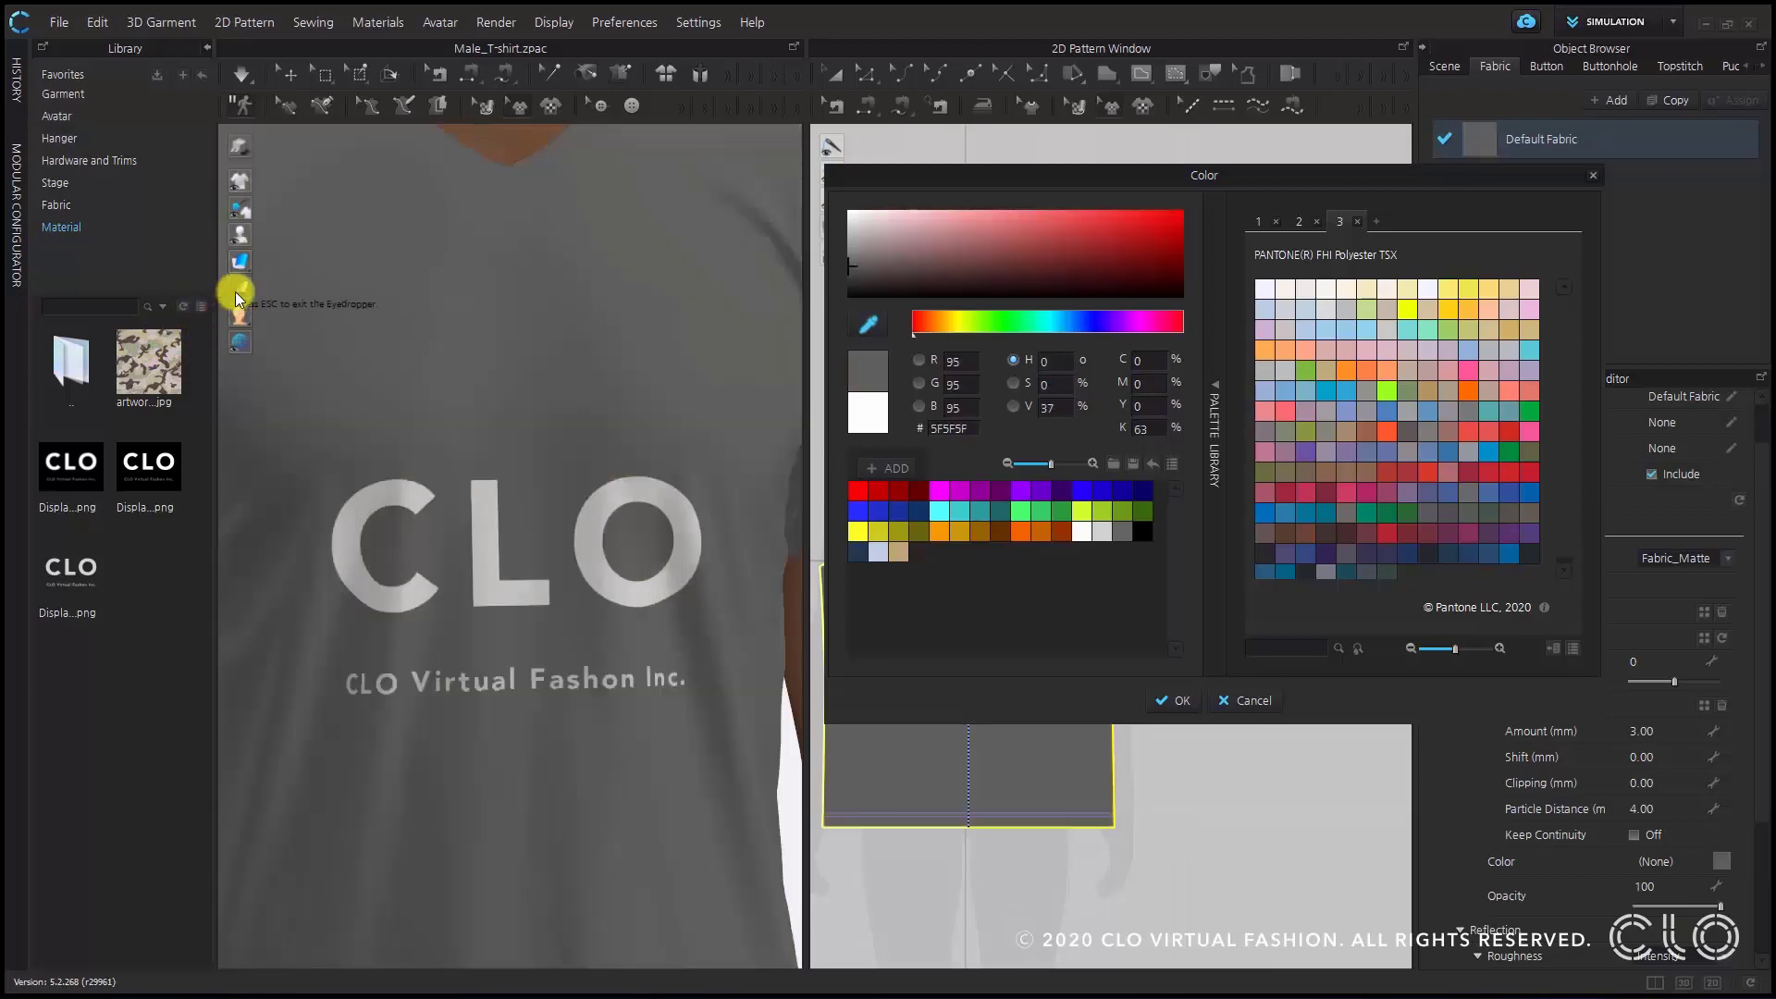
left_click(495, 203)
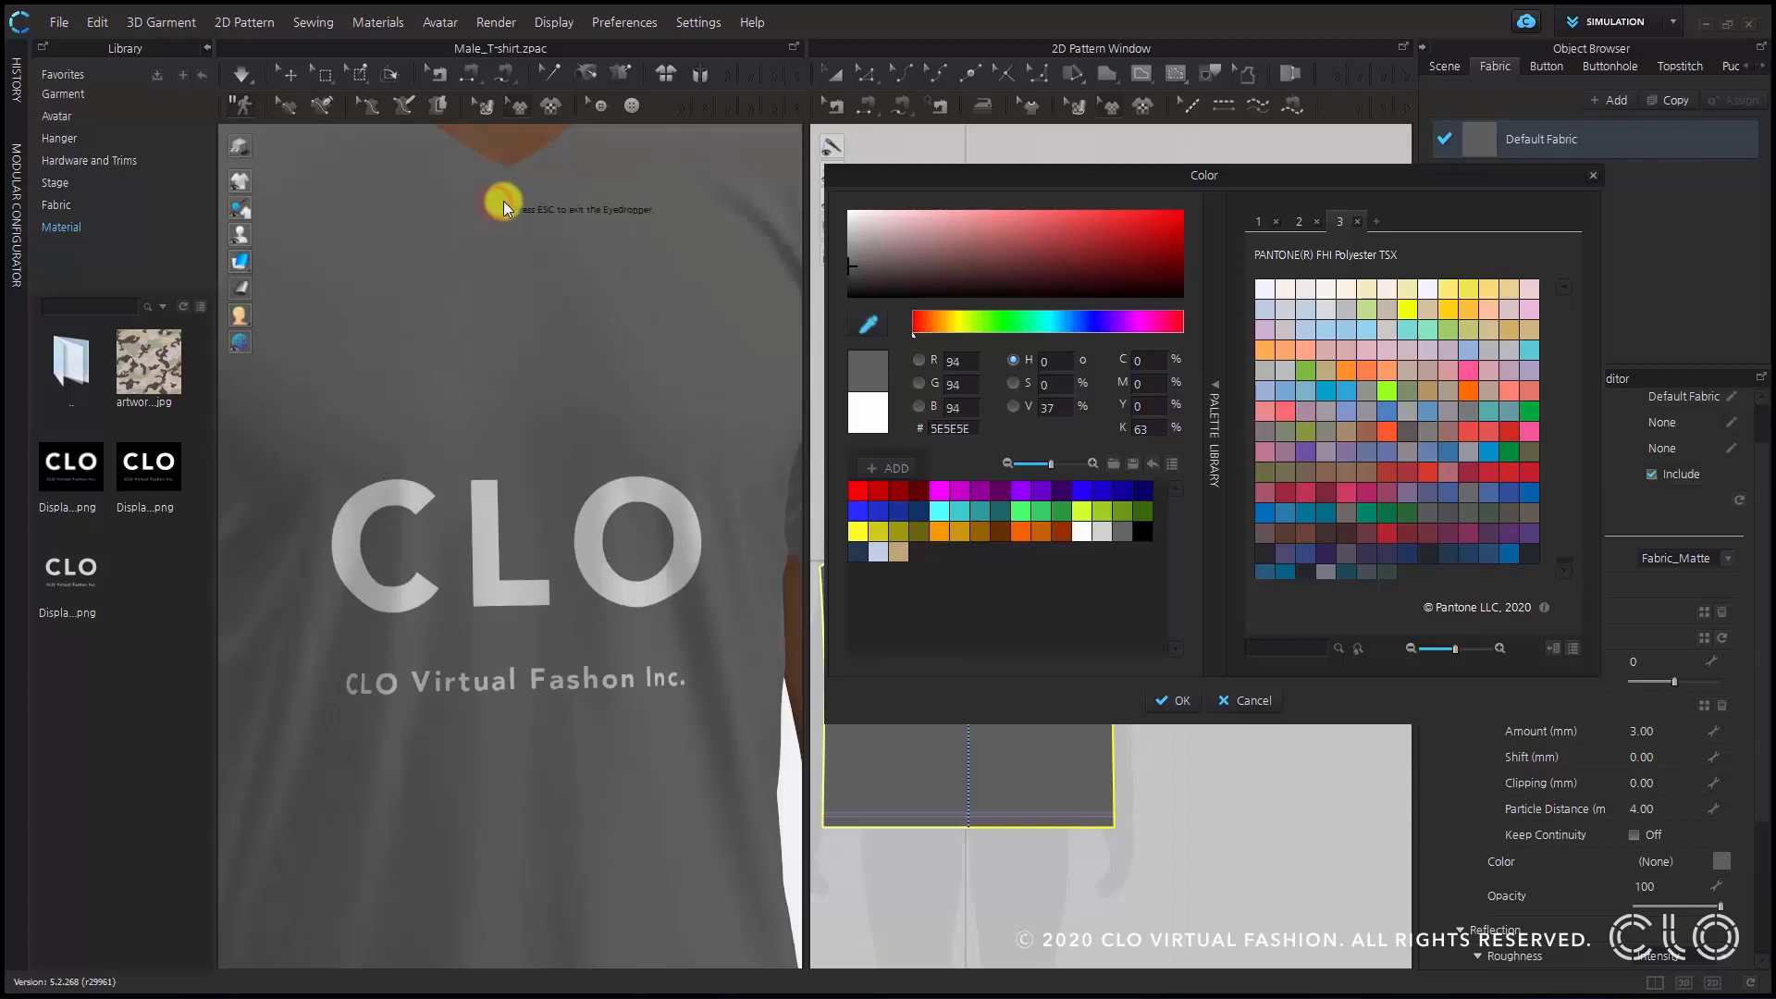
left_click(709, 94)
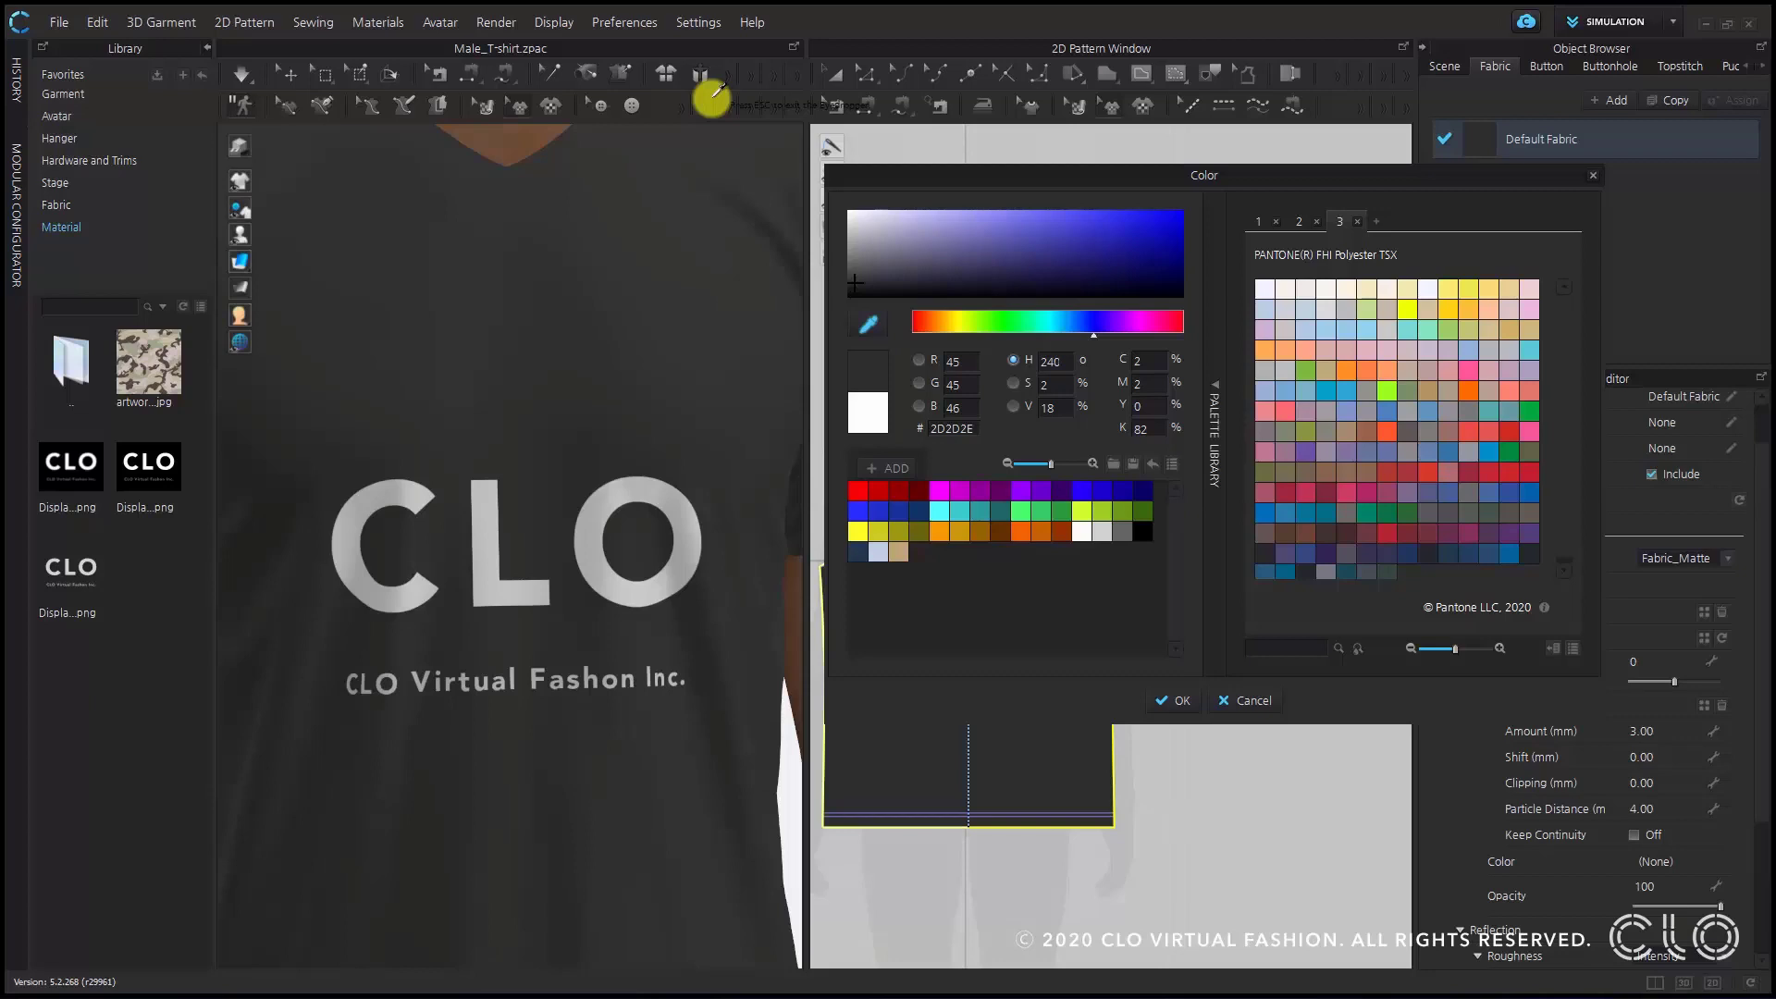
left_click(245, 305)
left_click(242, 262)
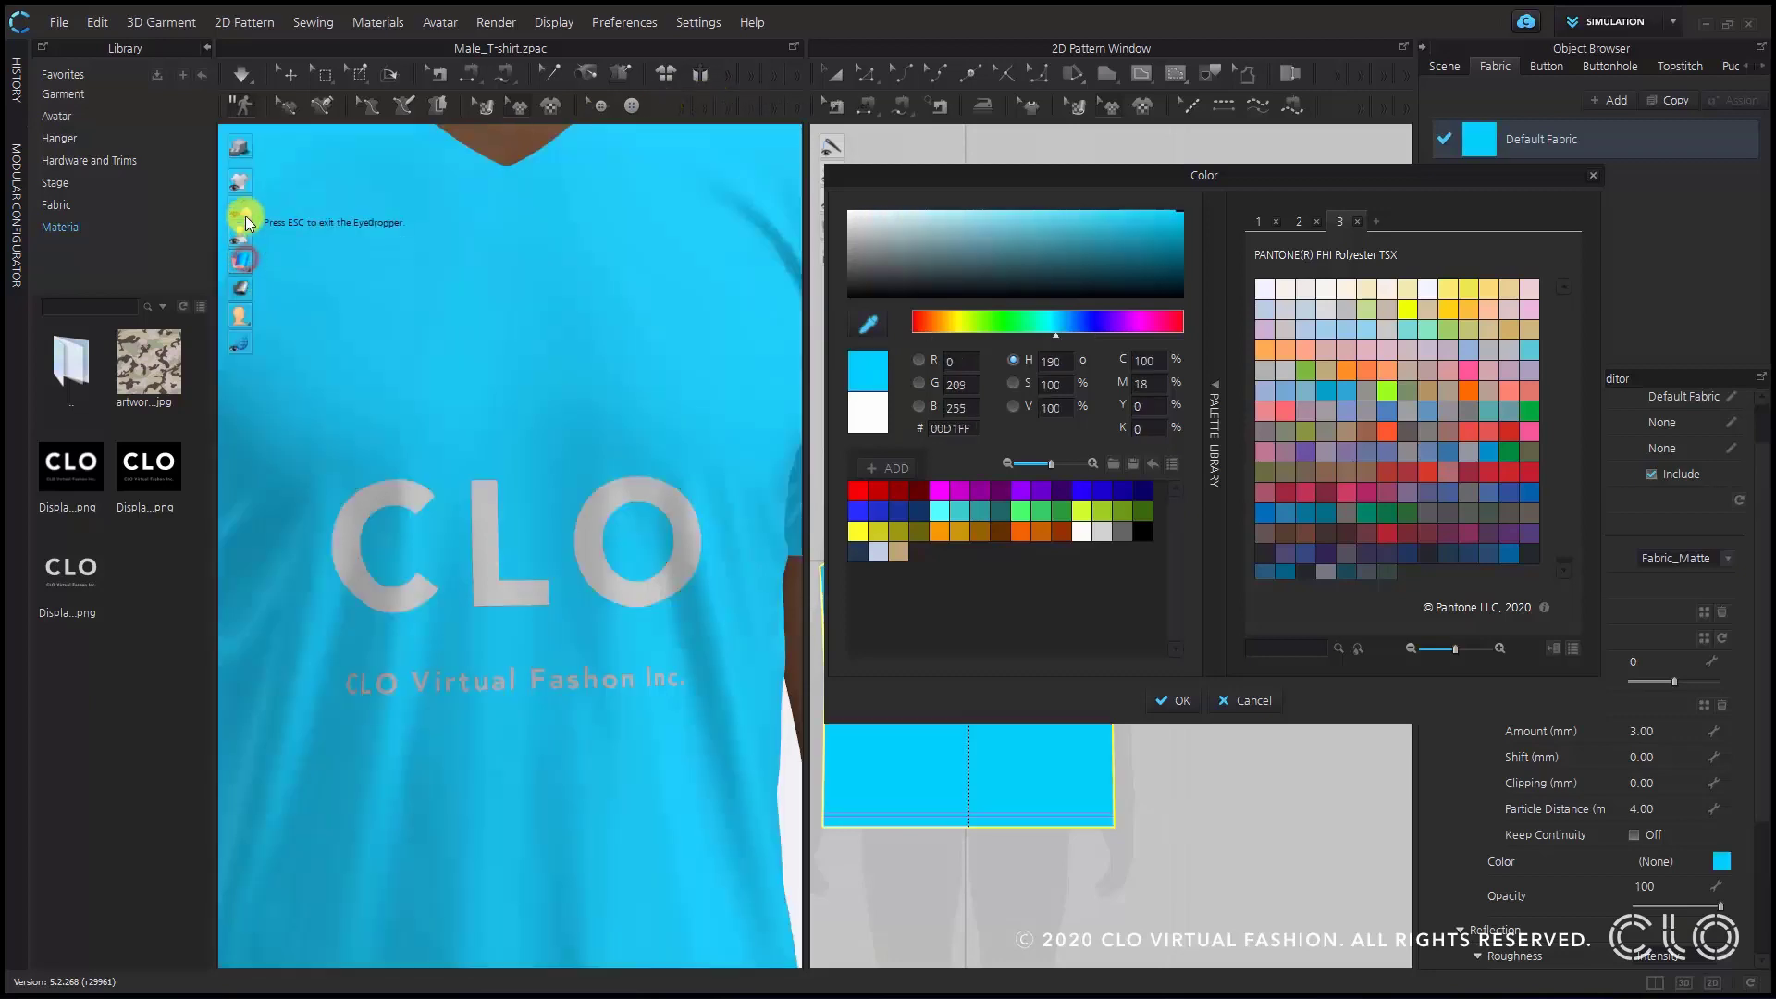
left_click(237, 207)
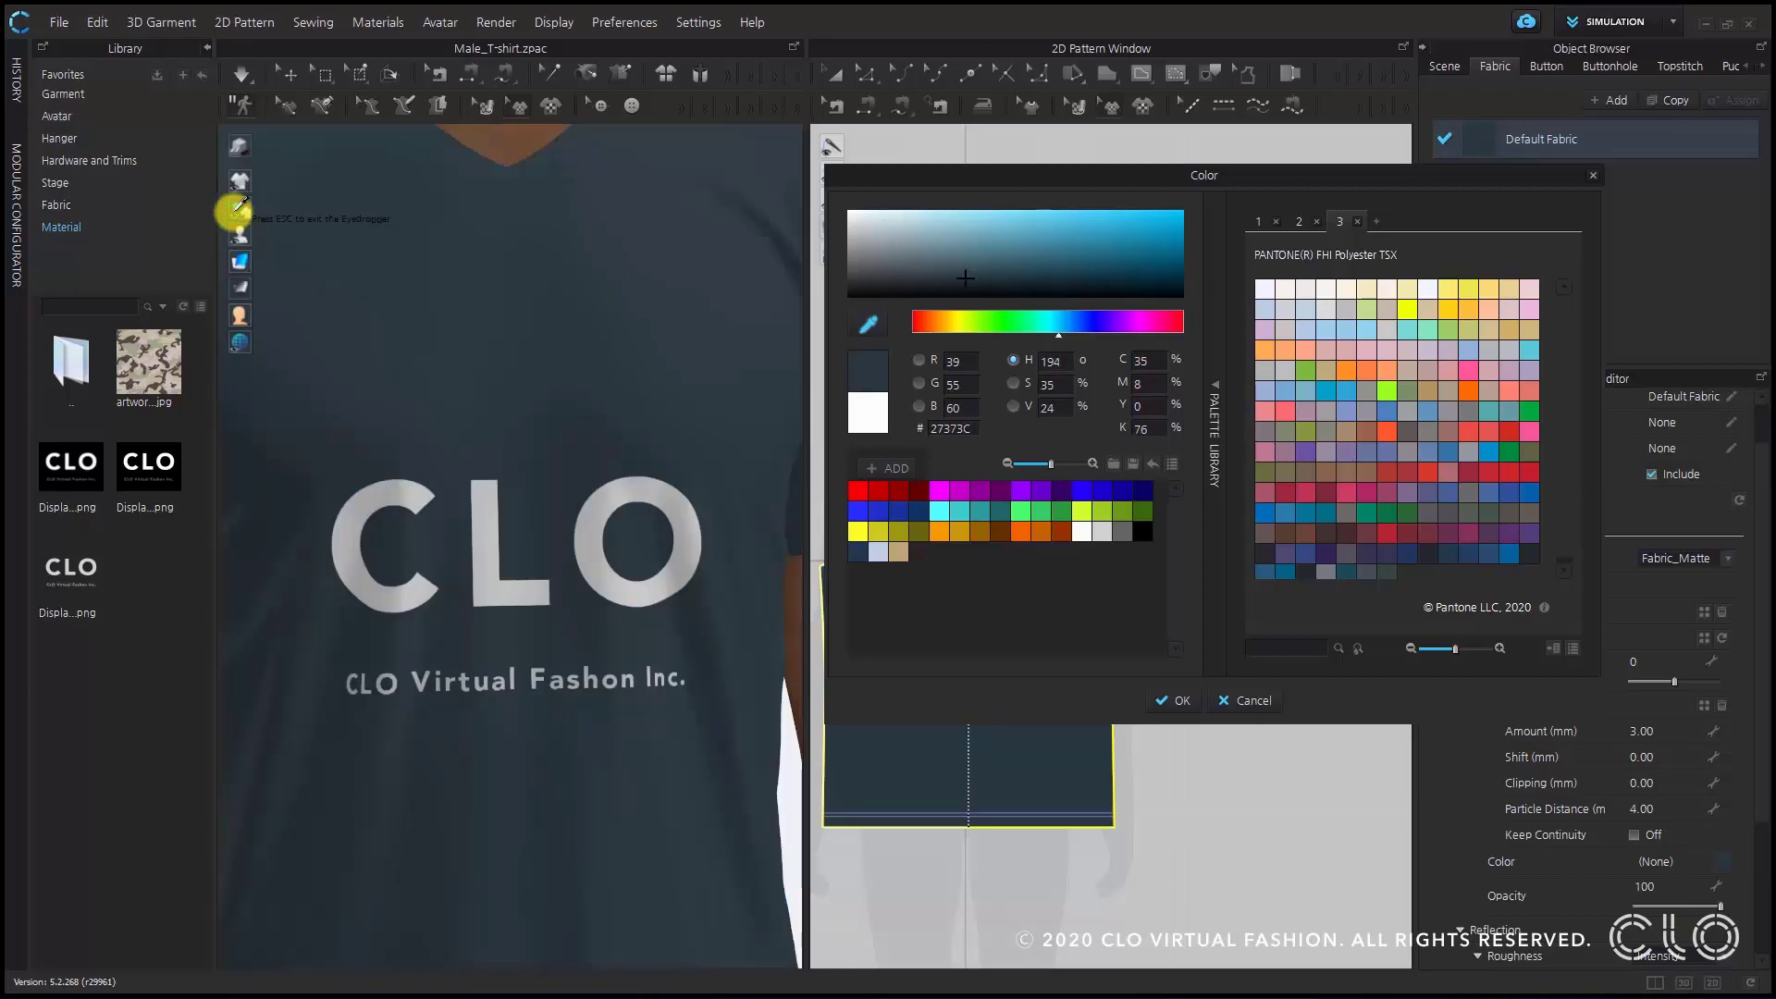
- Set the fabric color to hex 7BAEE8 and add it to the custom palette
double_click(953, 428)
type("7BAEE8")
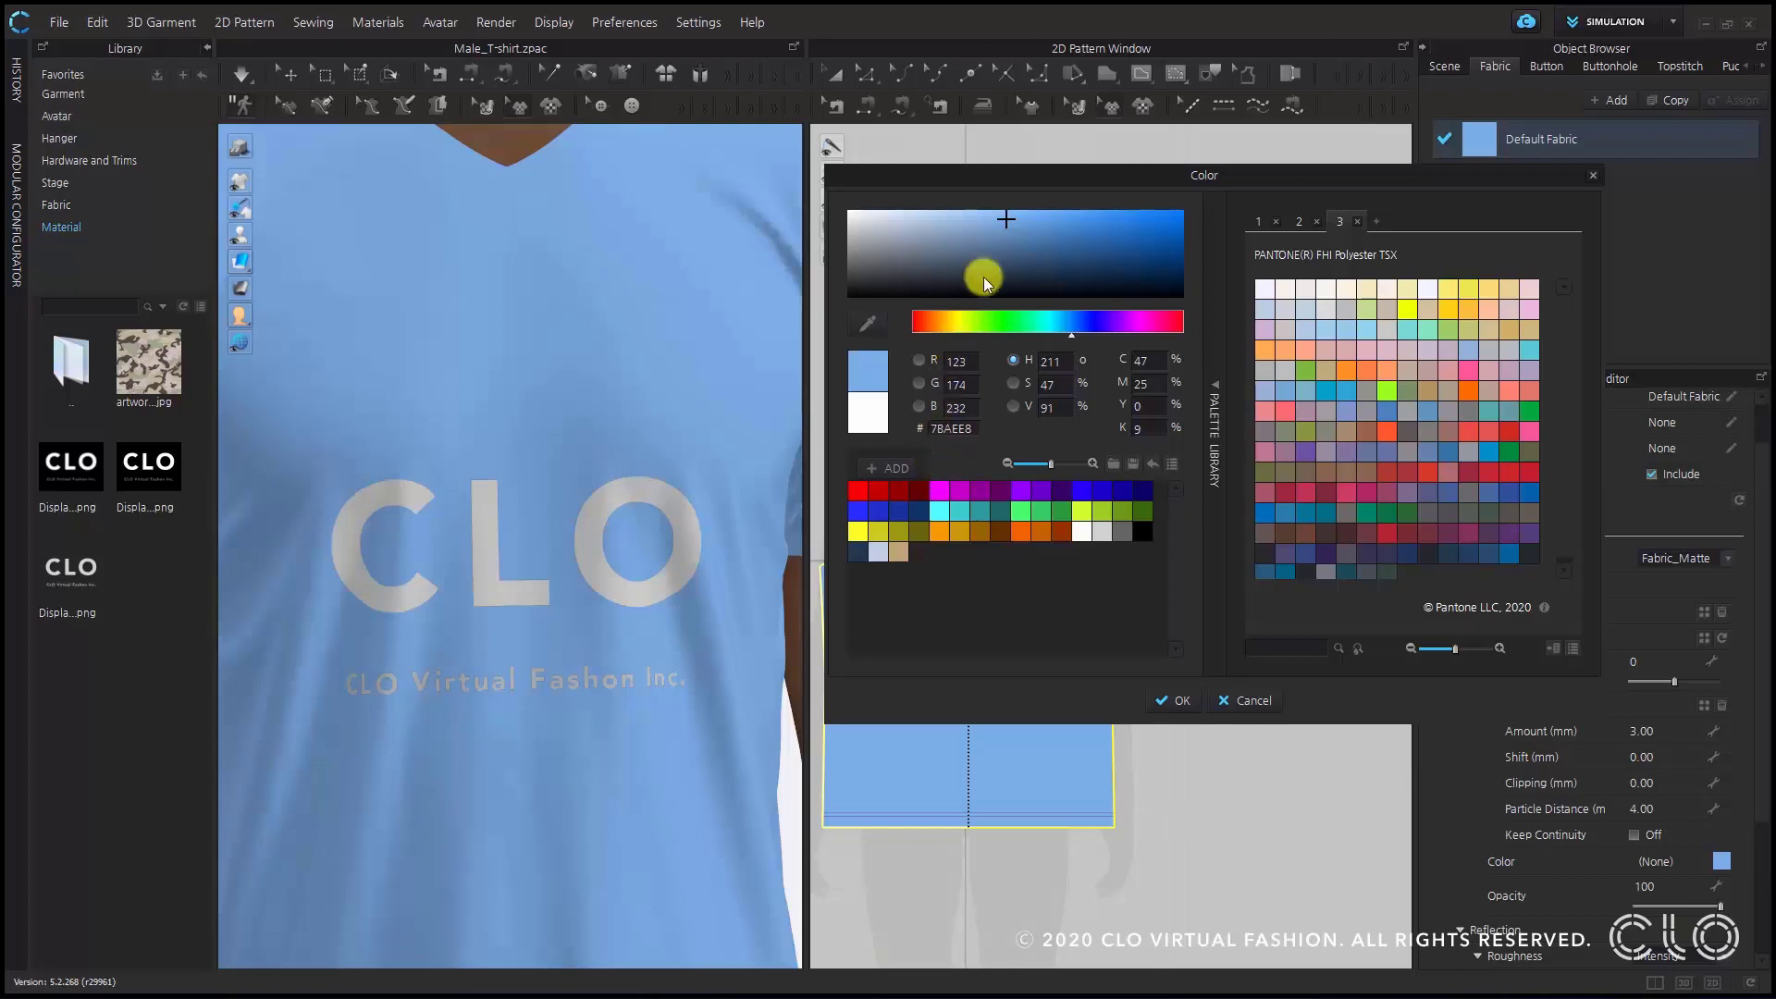
left_click(896, 470)
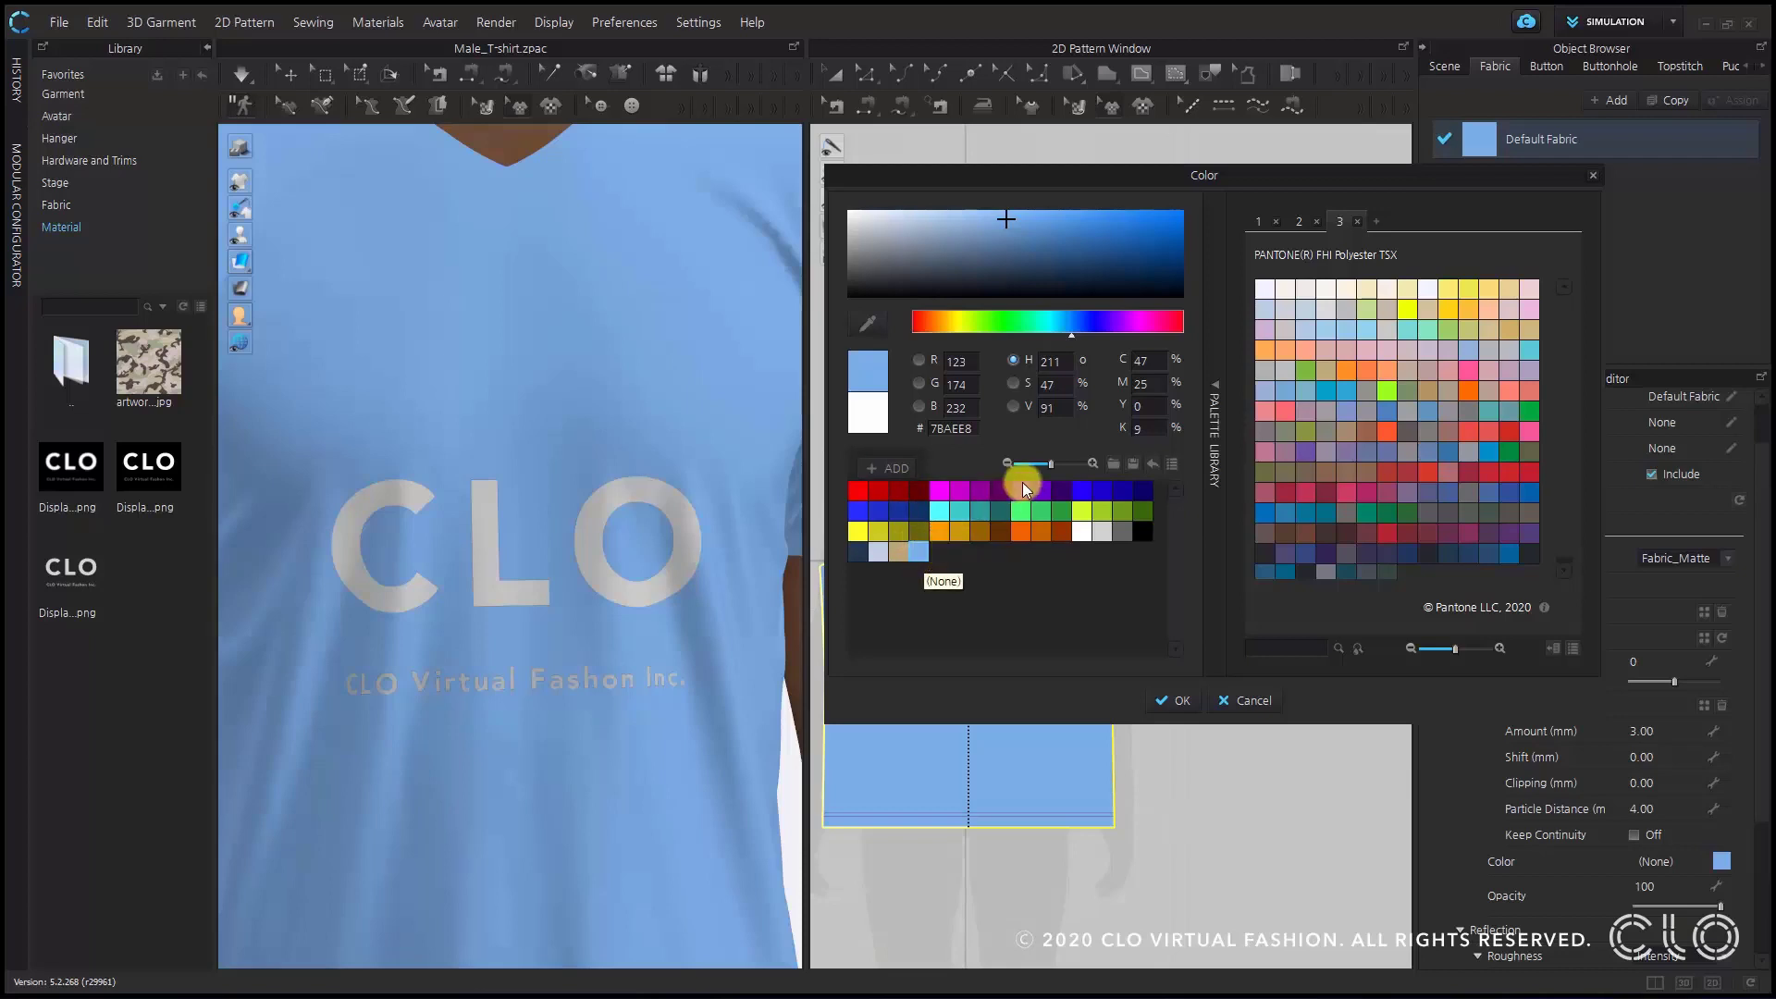
- Enlarge the custom palette's swatches slightly and cycle its display through the named color lists back to plain swatches
left_click(1053, 463)
mouse_move(1055, 464)
left_mouse_down()
mouse_move(1075, 459)
mouse_move(1041, 465)
mouse_move(1062, 459)
left_mouse_up()
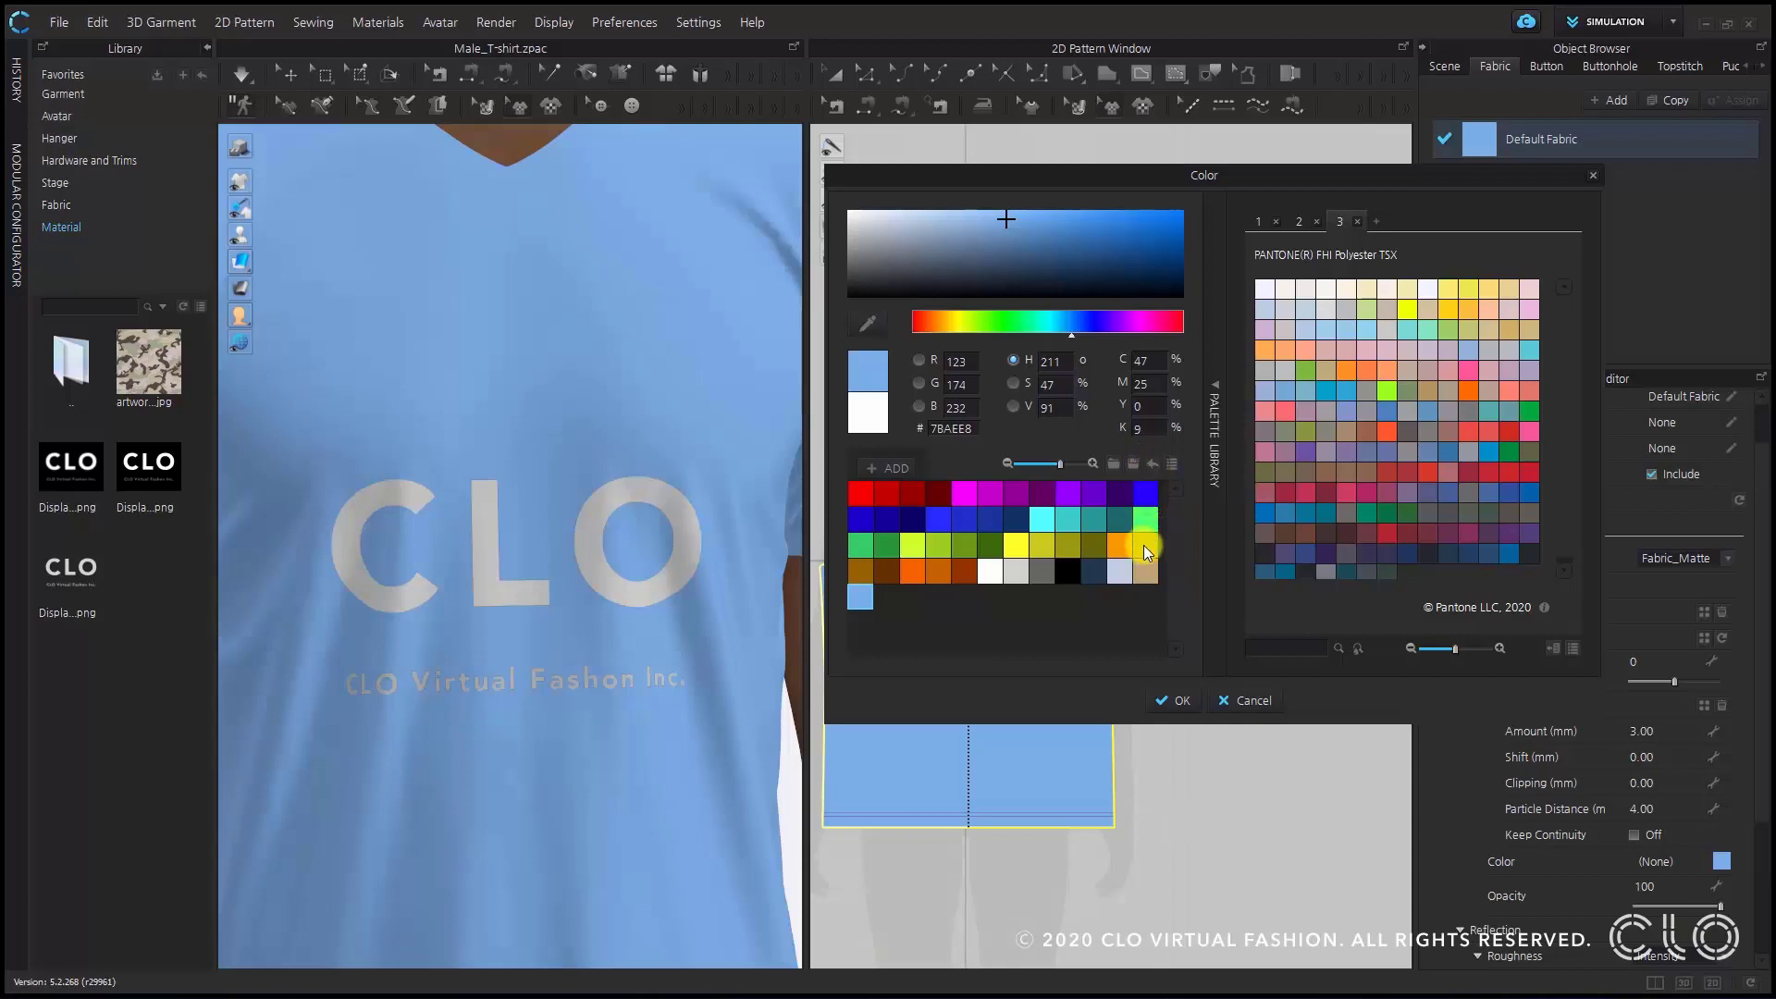
left_click(1172, 465)
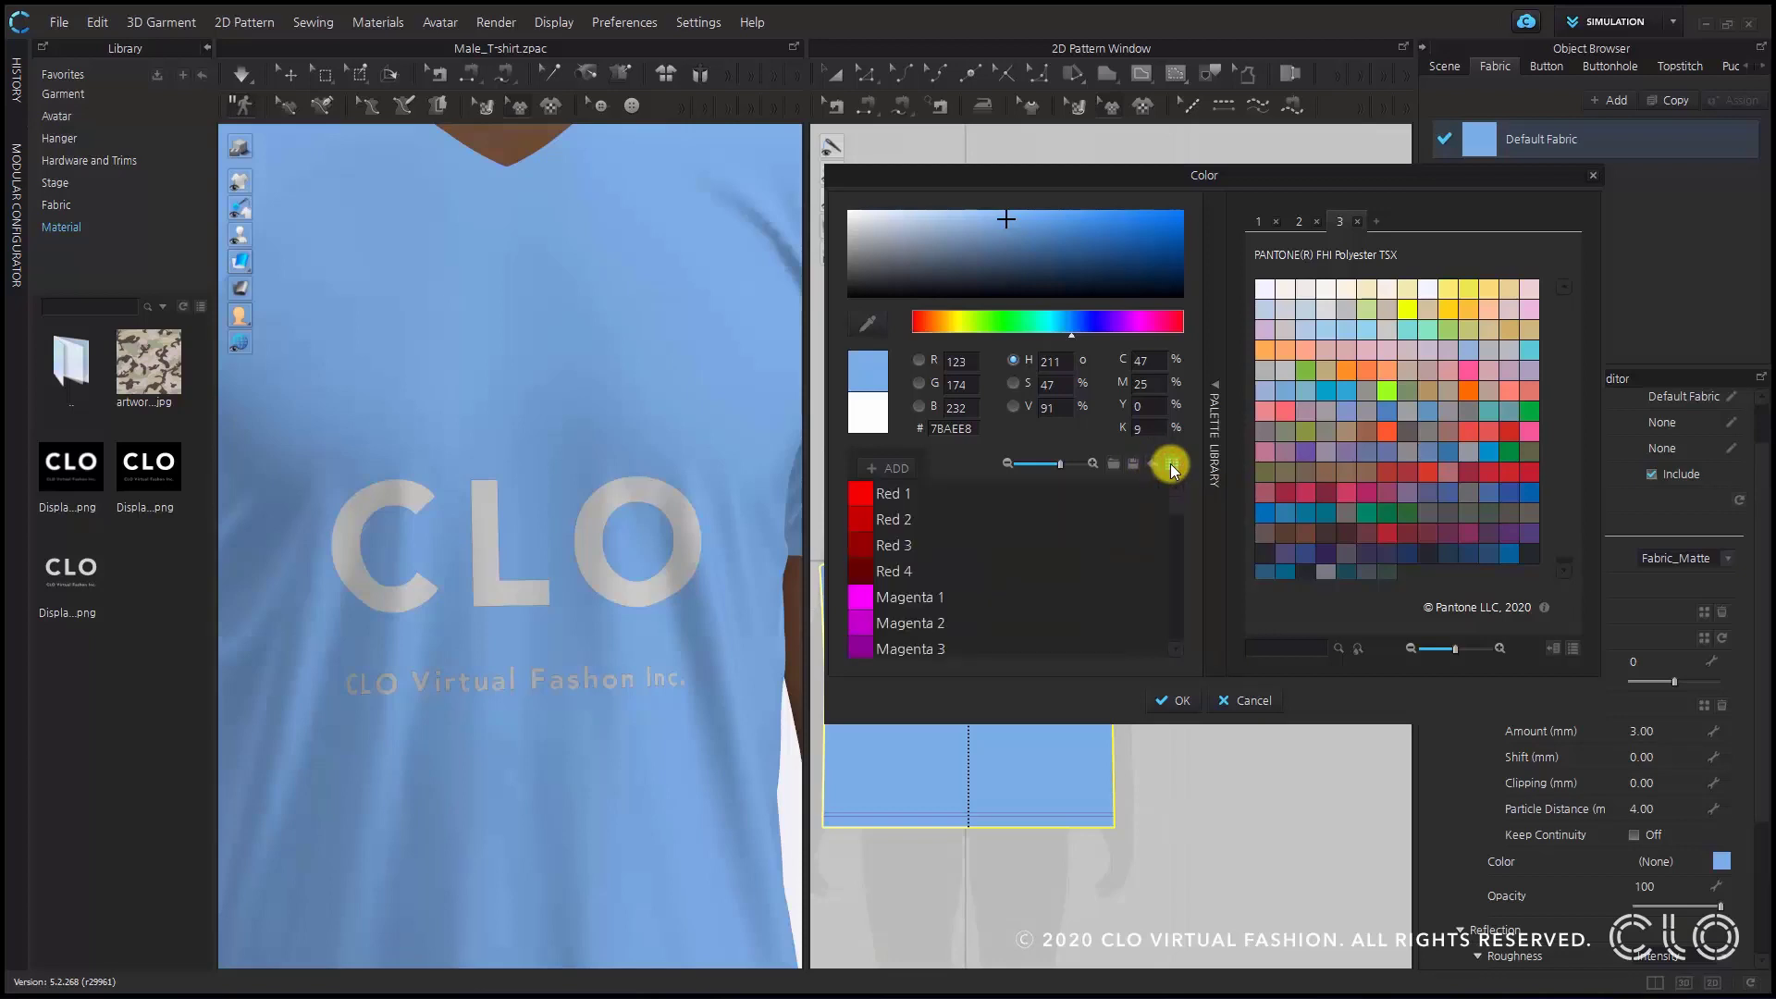
left_click(1171, 465)
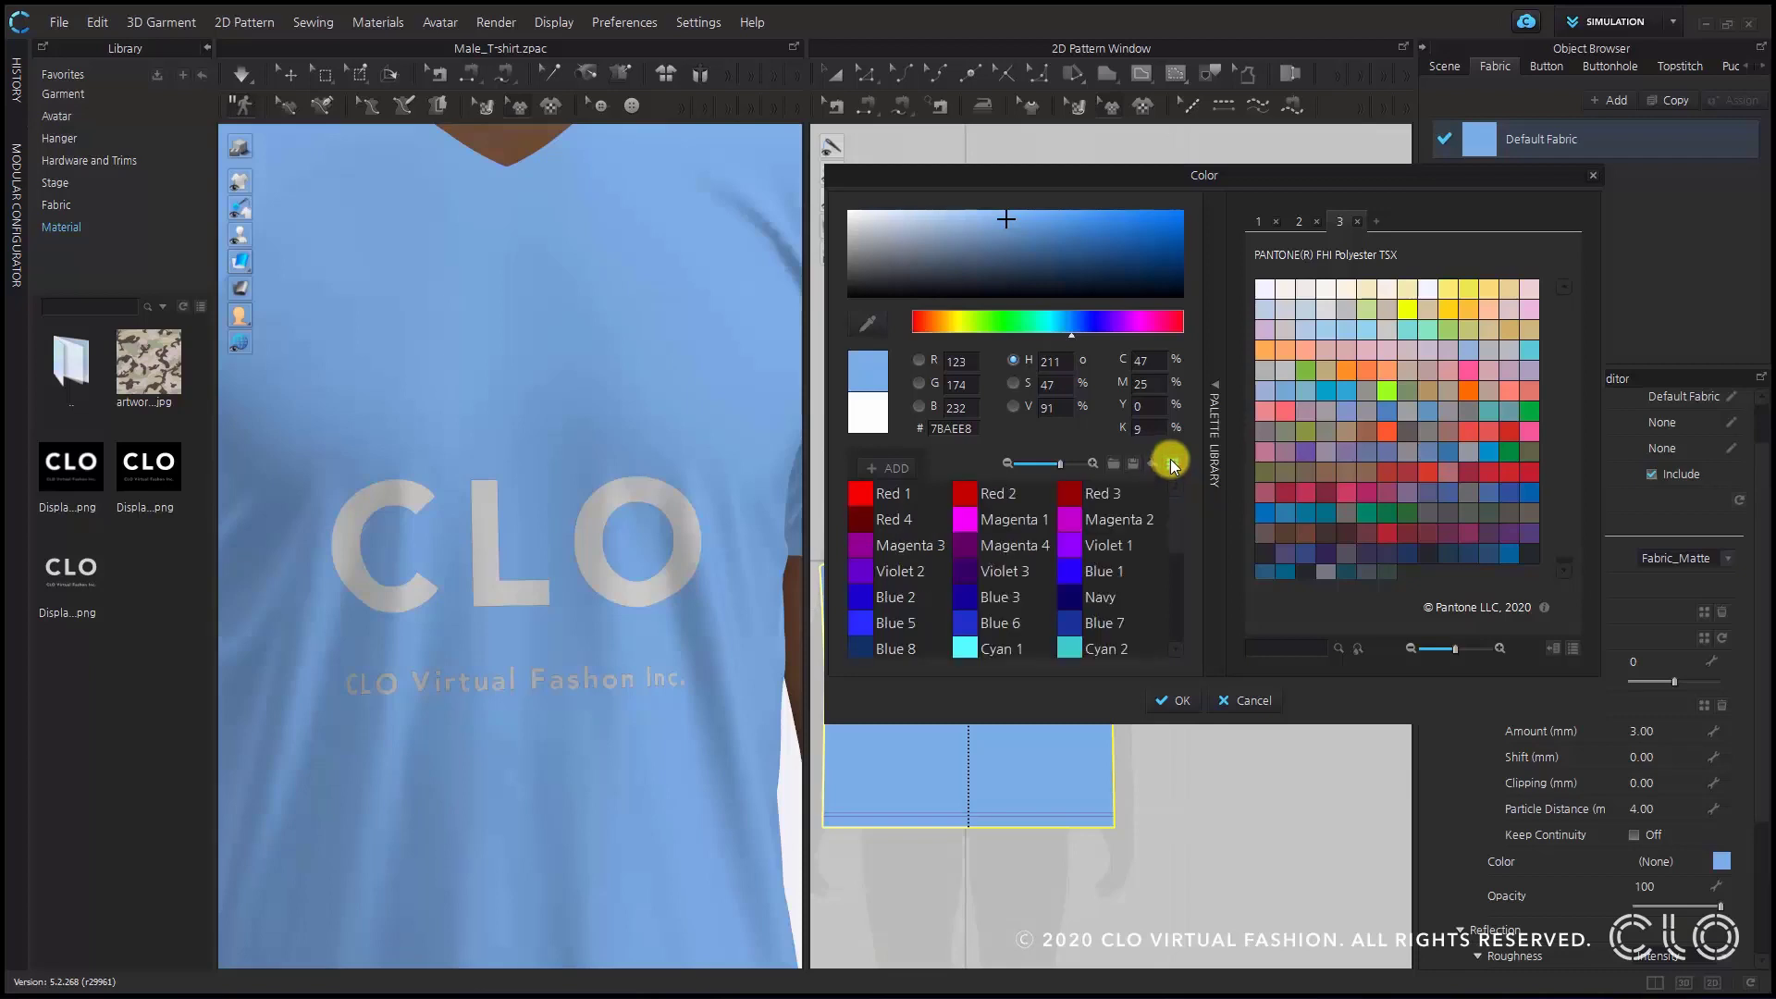
left_click(1171, 465)
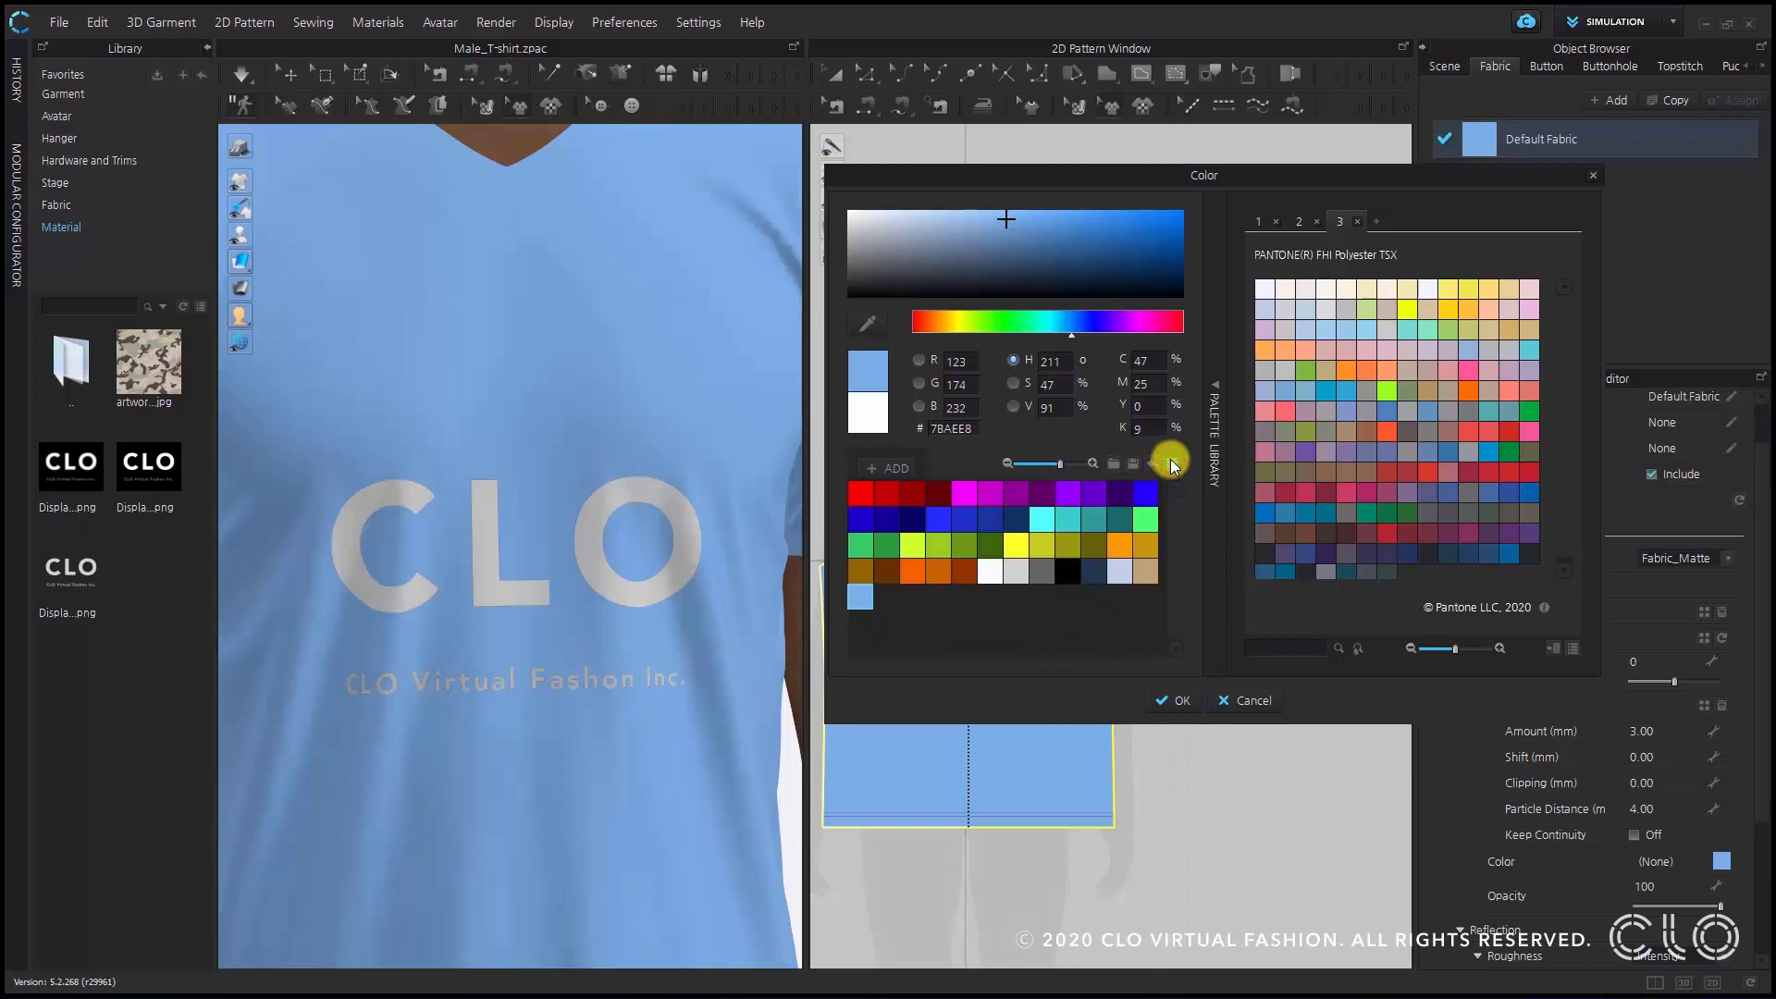
- Try Red 1 on the fabric, change it to Red 2 and delete the Red 2 swatch from the custom palette
left_click(862, 495)
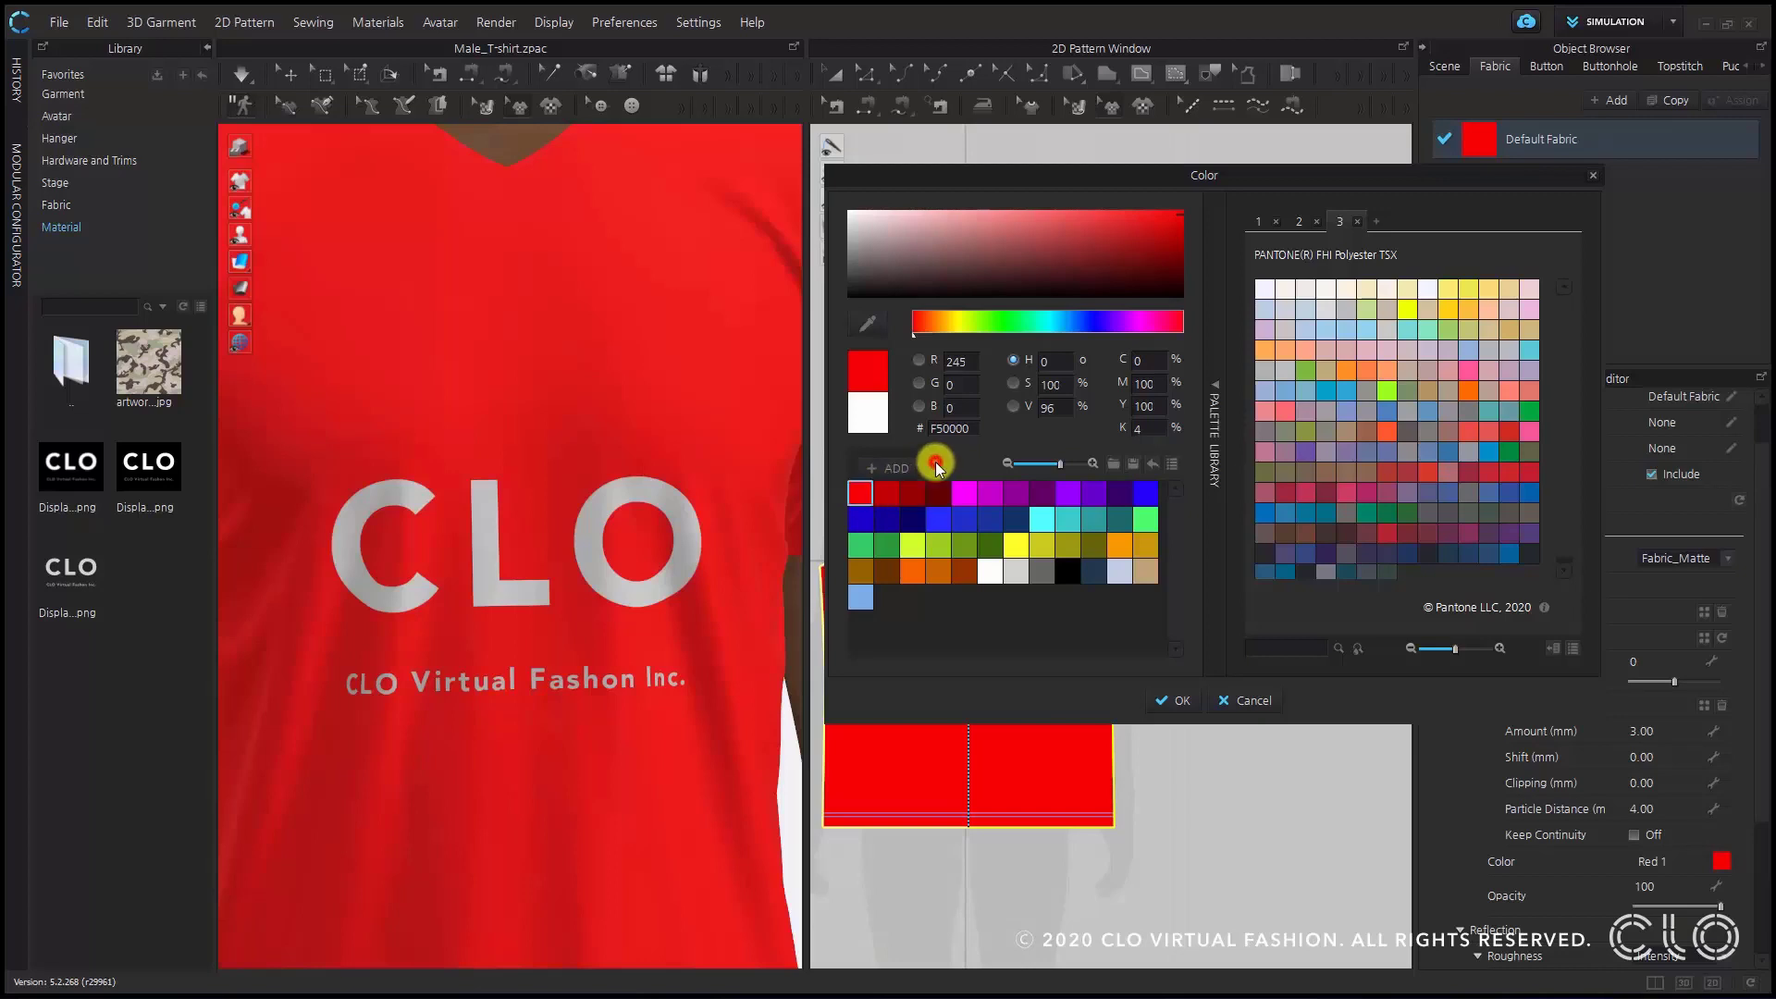
left_click(886, 493)
key("Delete")
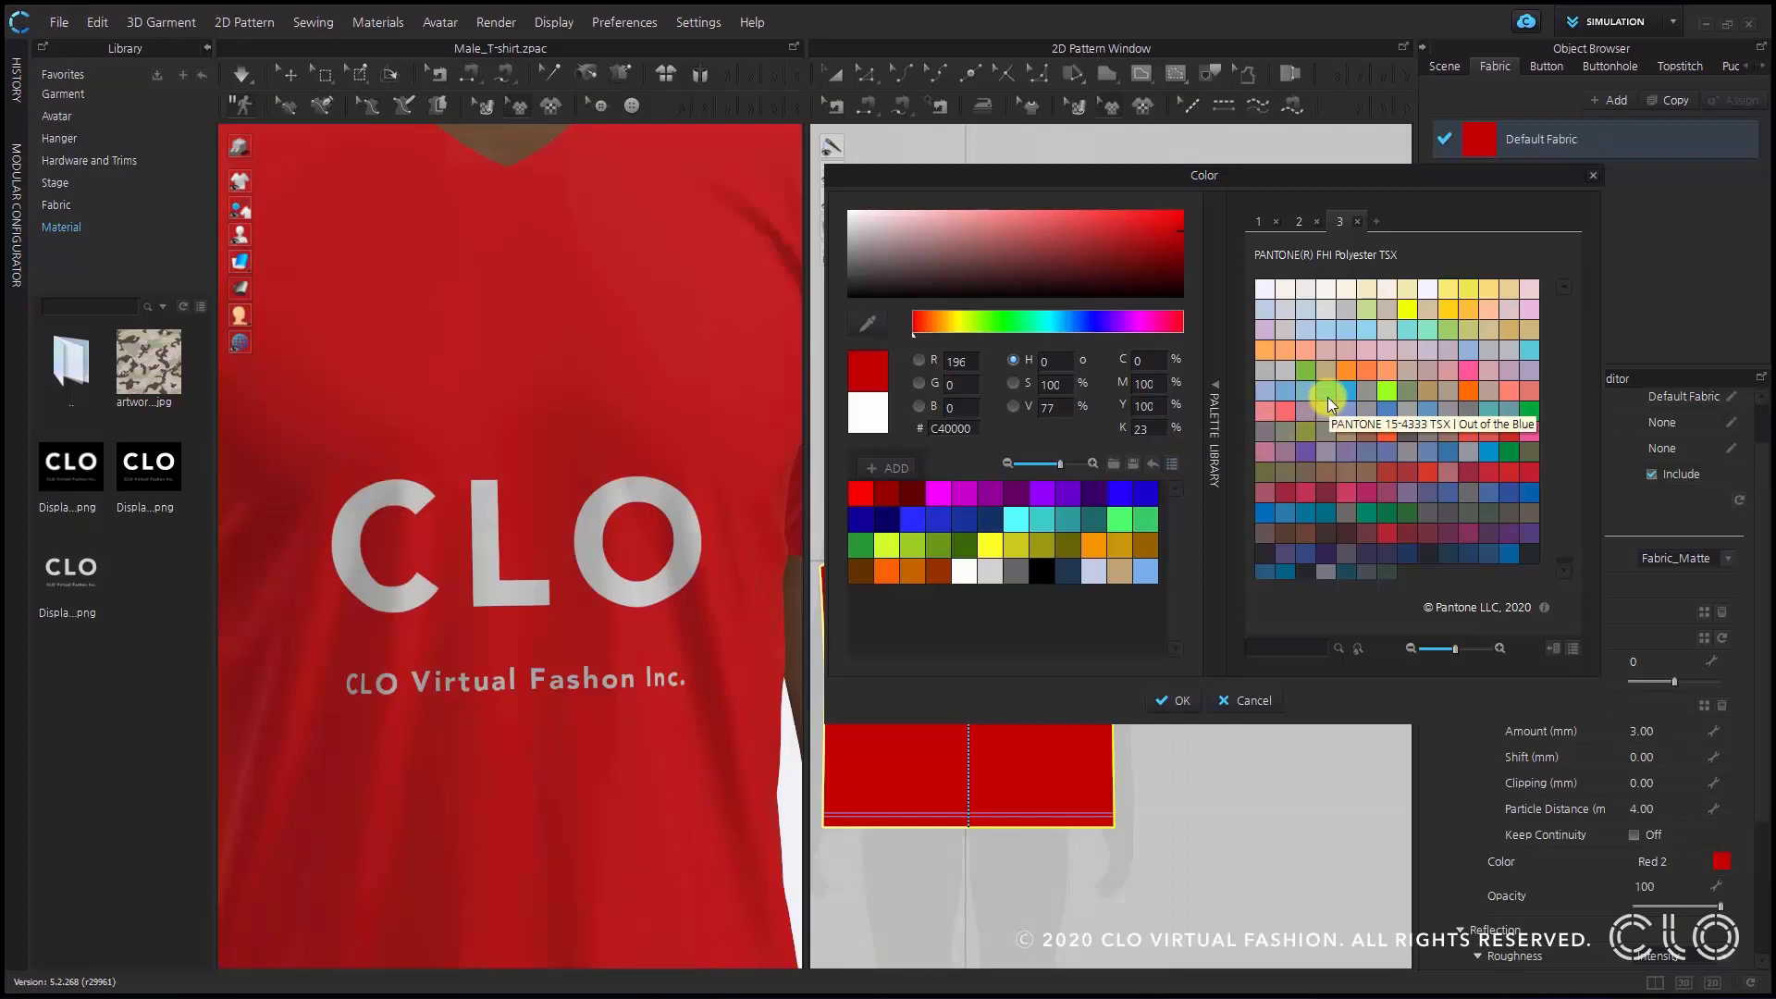
- Look through the Pantone Nylon Brights, Cotton TCX and Polyester TSX palettes in the palette library
left_click(1259, 221)
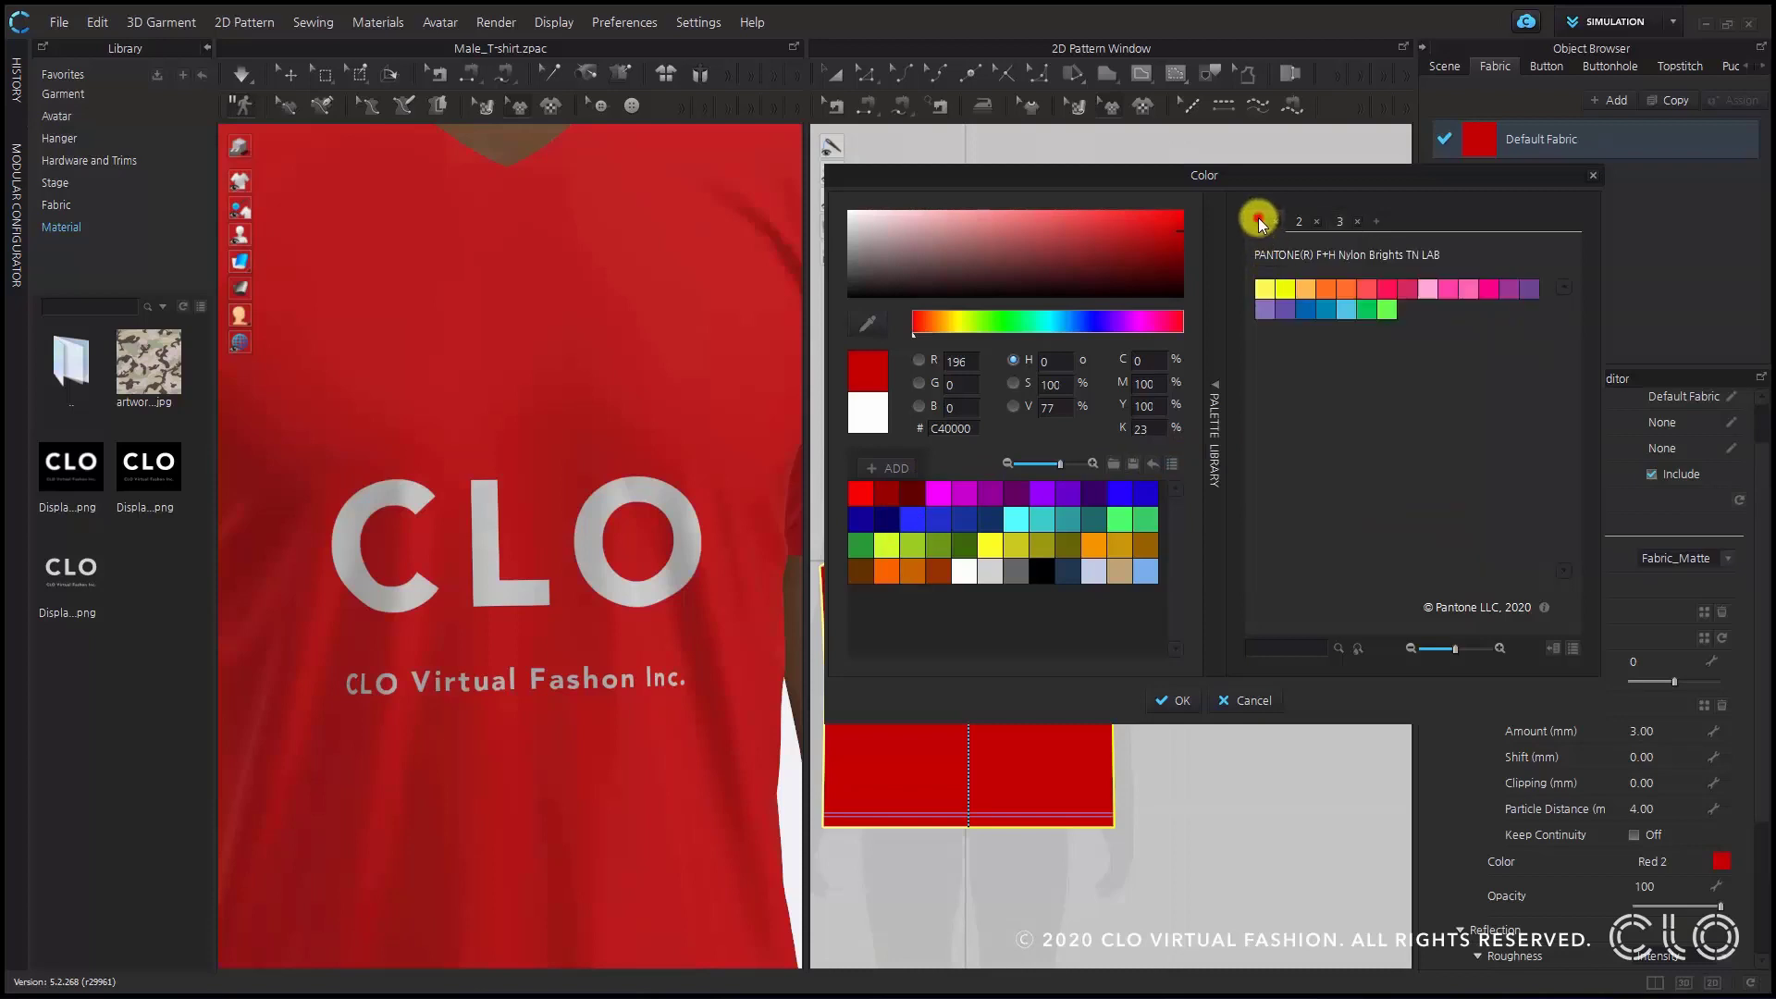
left_click(1299, 221)
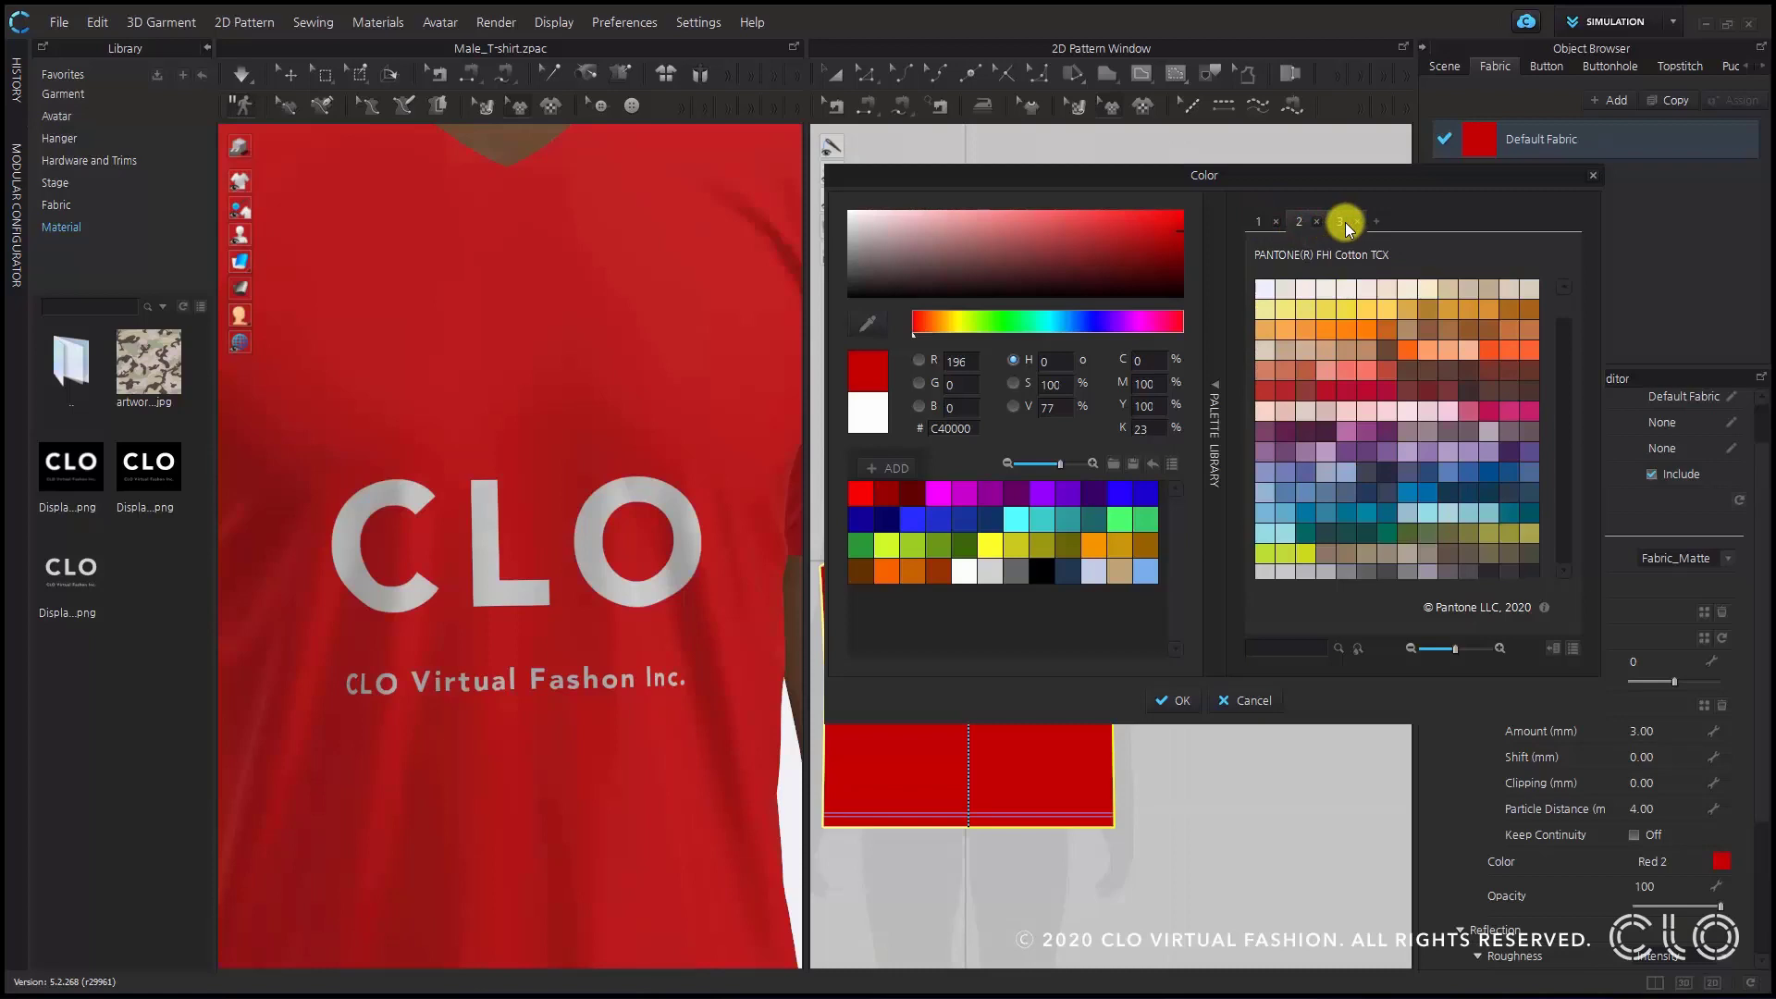
left_click(1342, 223)
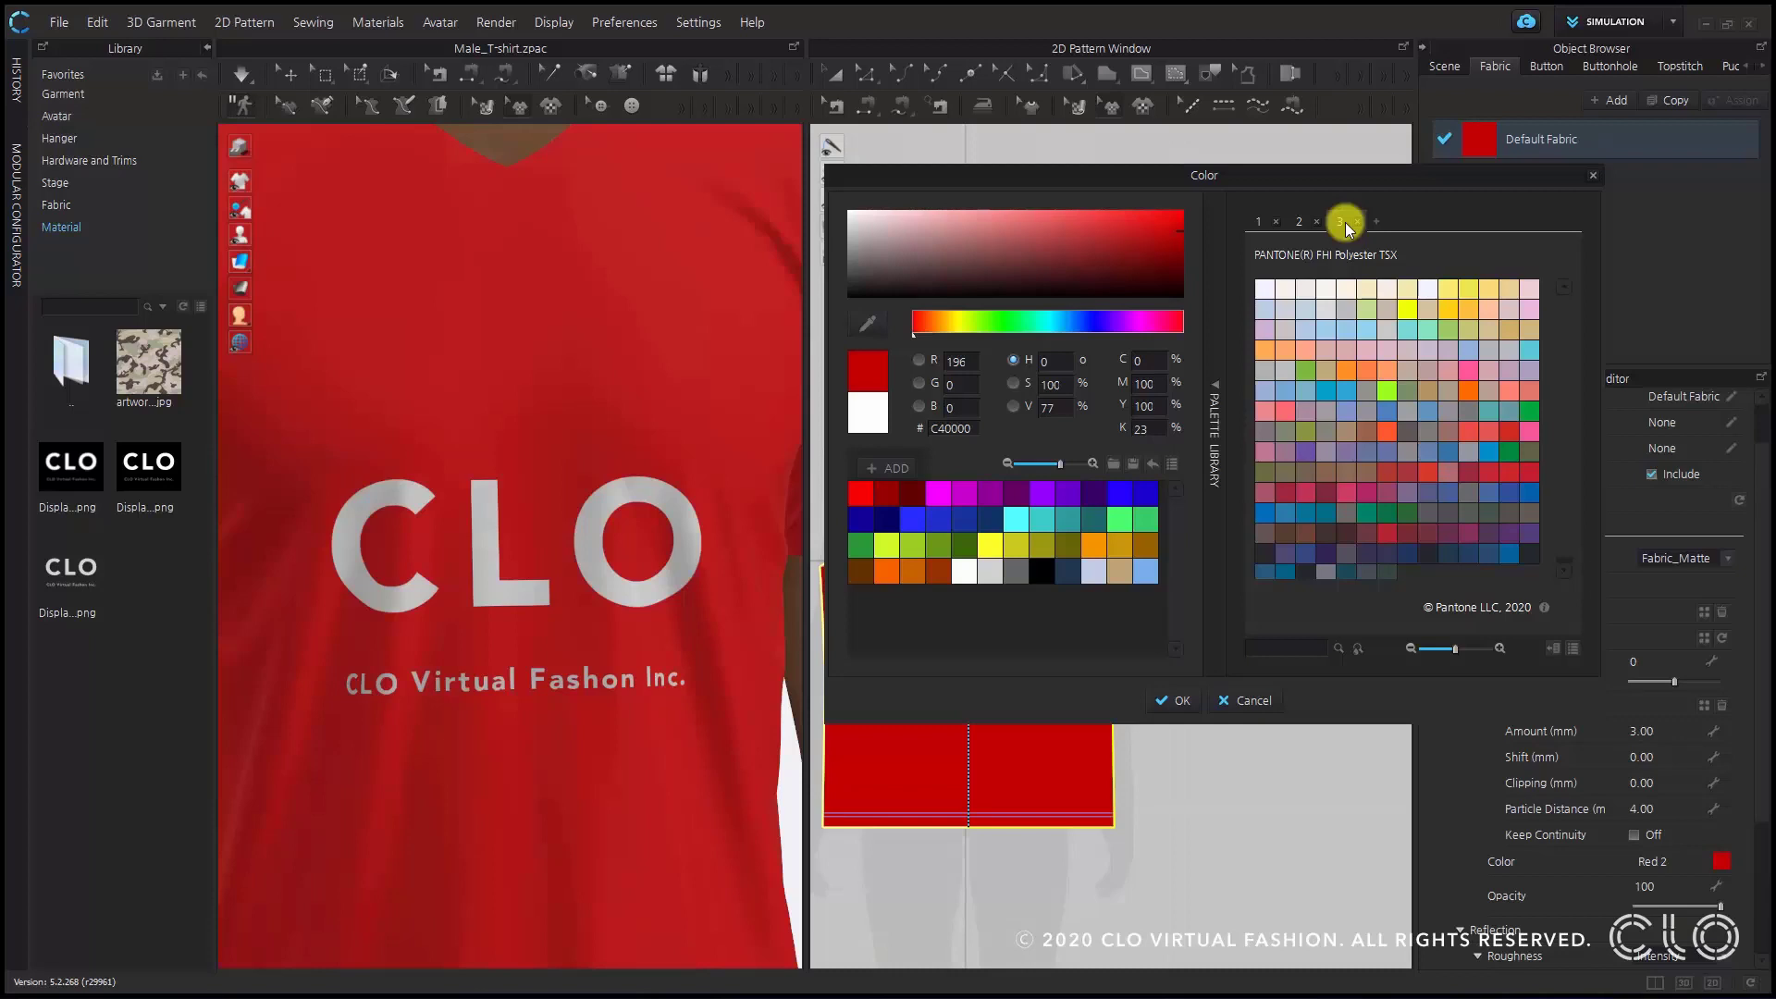
- Show the Pantone Polyester TSX palette as a named list and copy it as a new custom palette
left_click(1275, 655)
left_click(1570, 652)
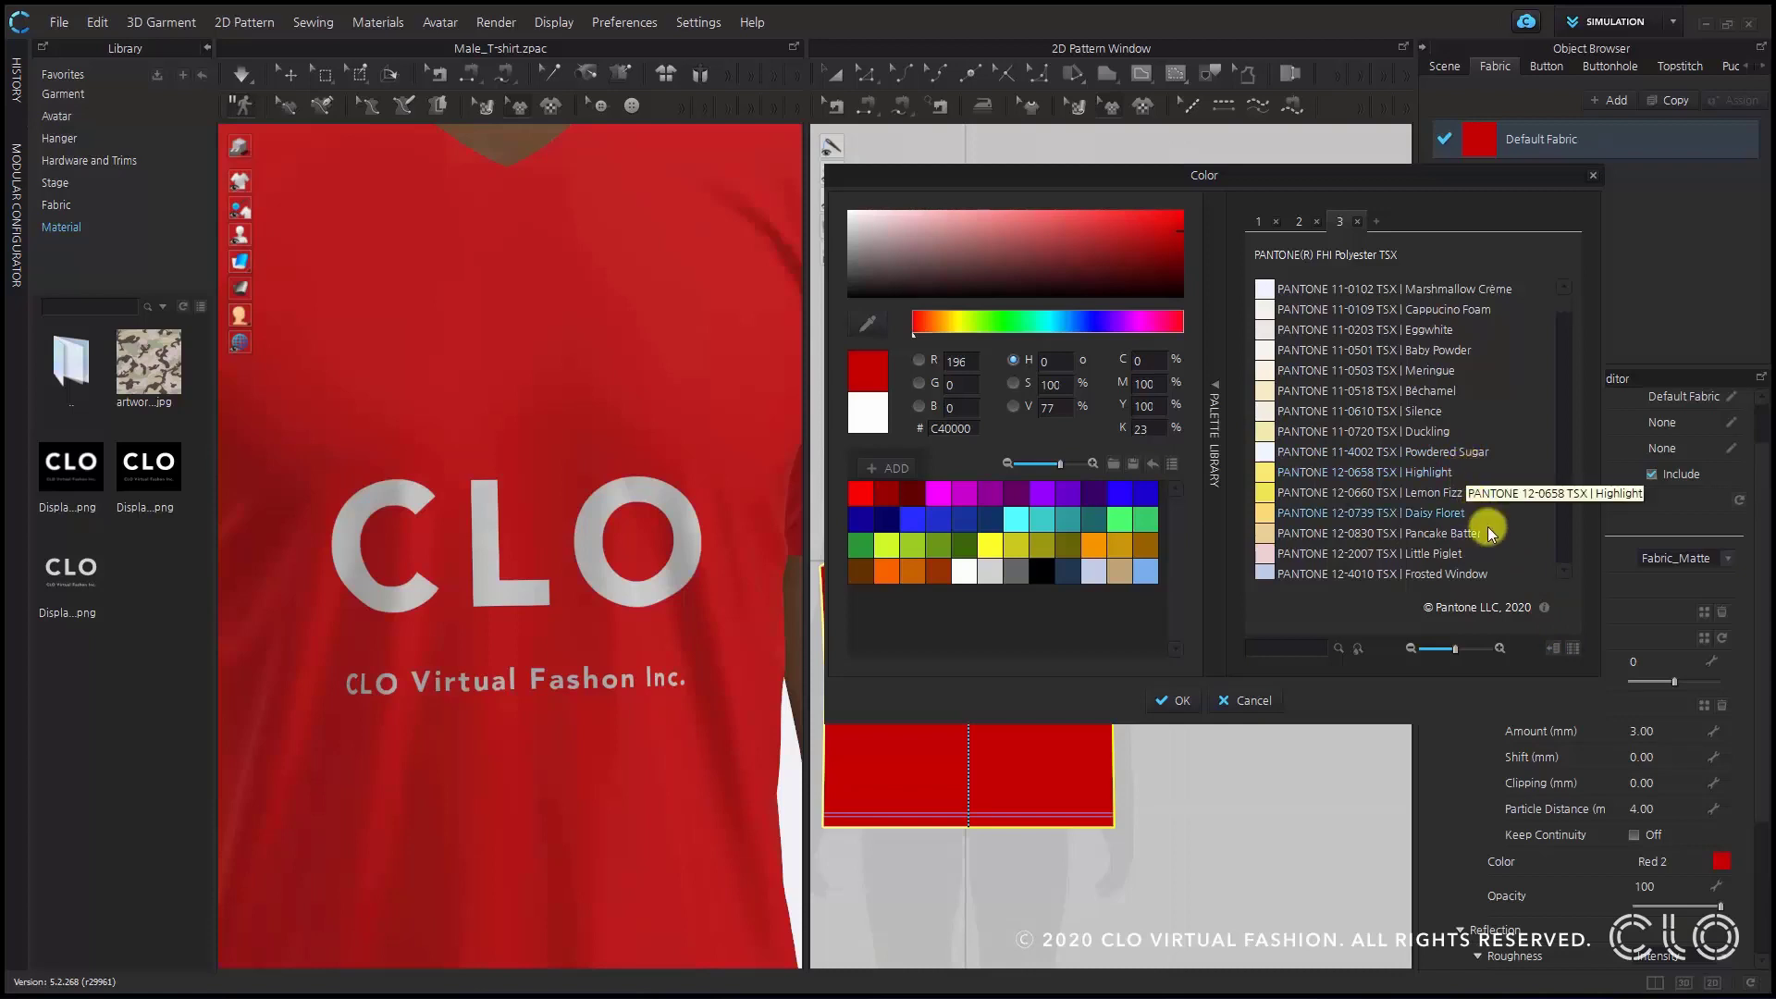
left_click(1550, 649)
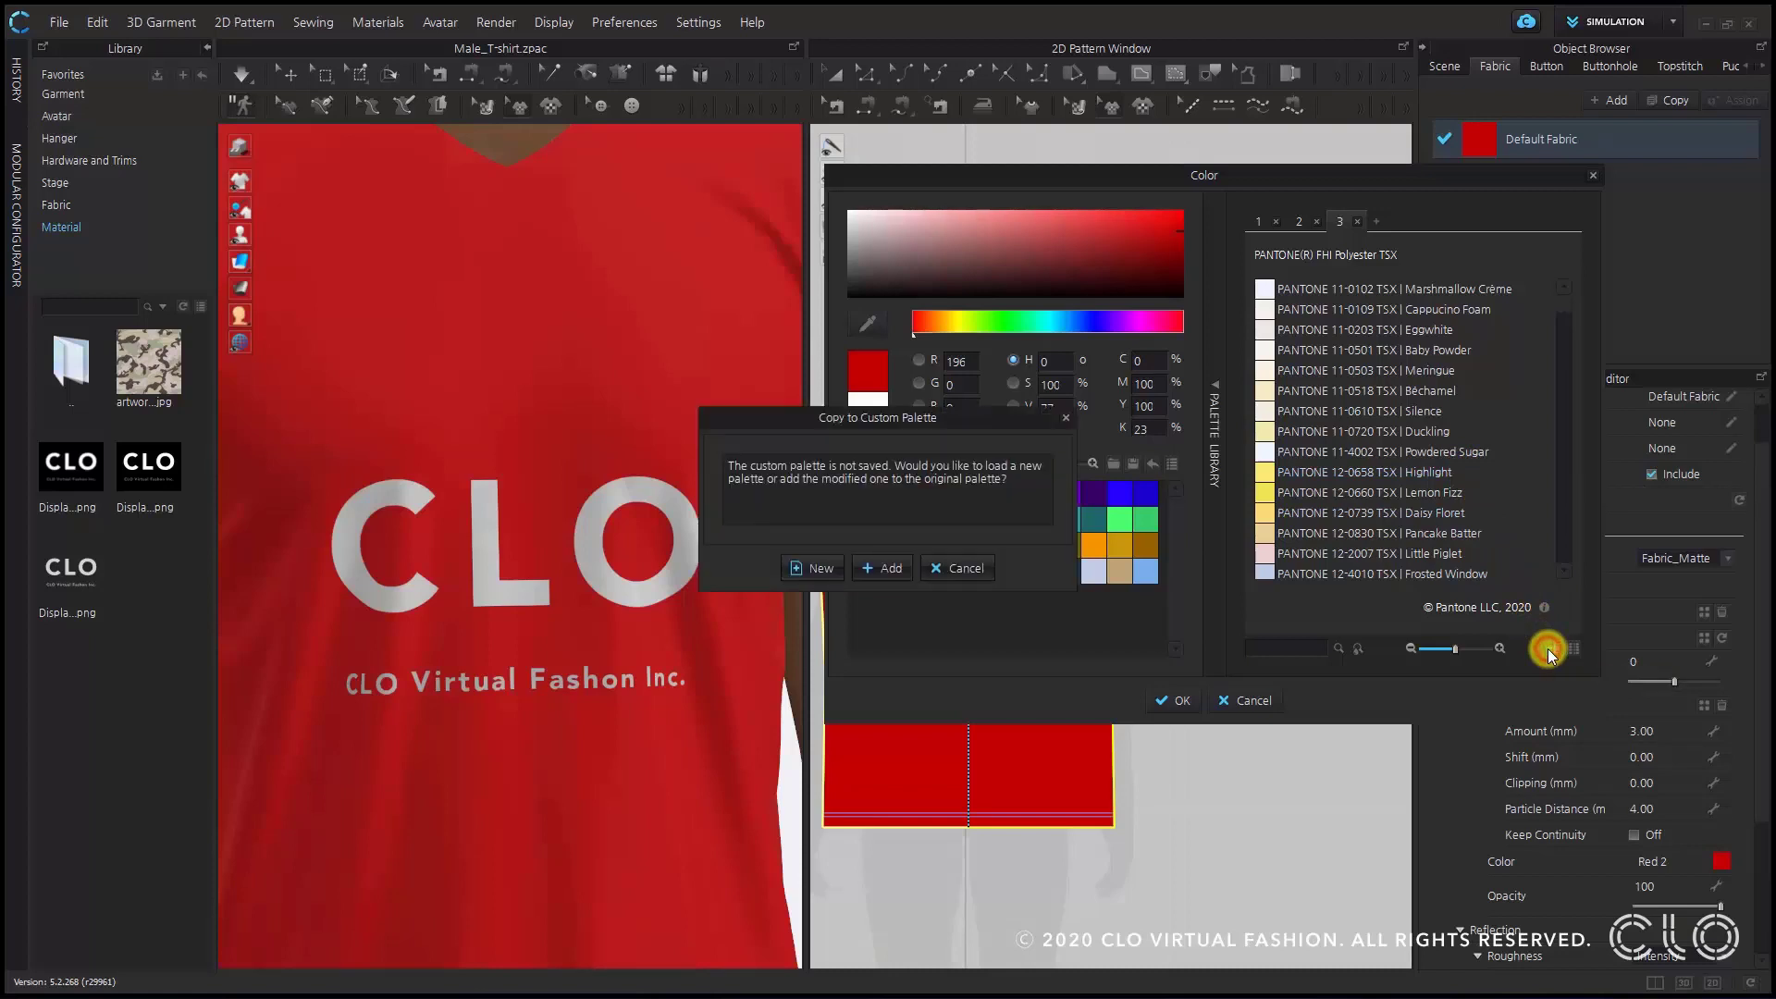
left_click(833, 559)
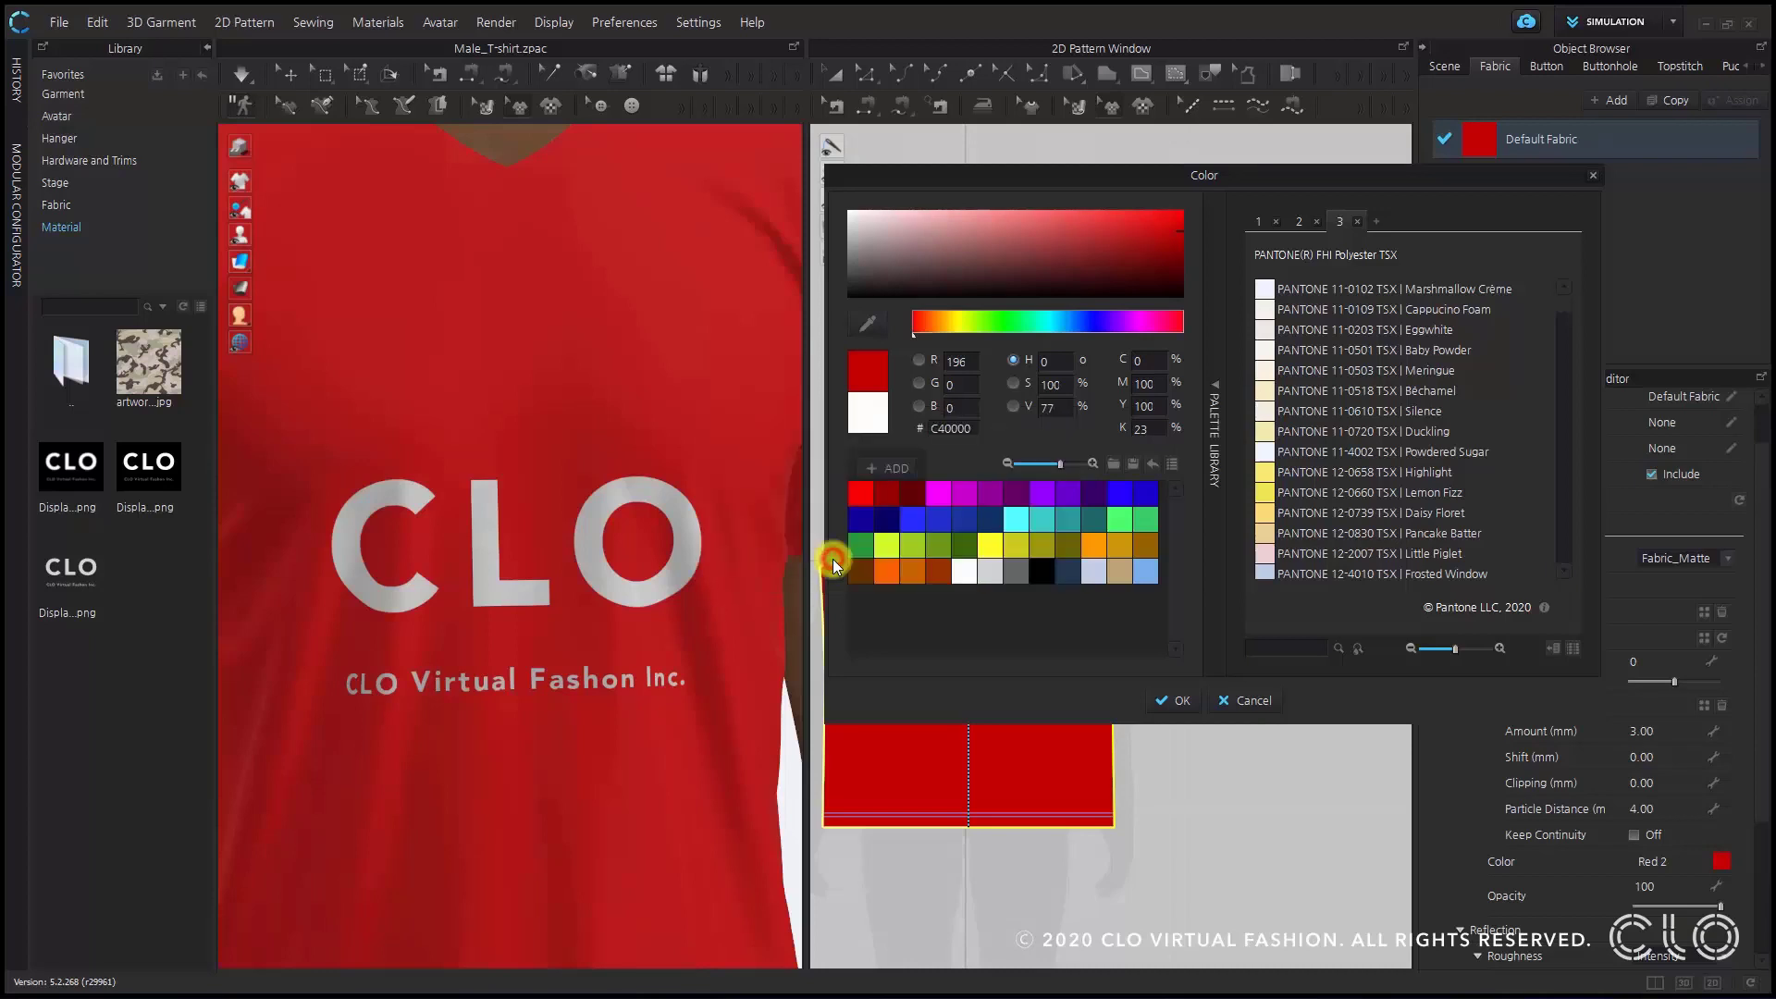
- Try Live Wire and Meringue from the custom palette on the fabric, and settle on the TSX color Admiral
left_click(918, 618)
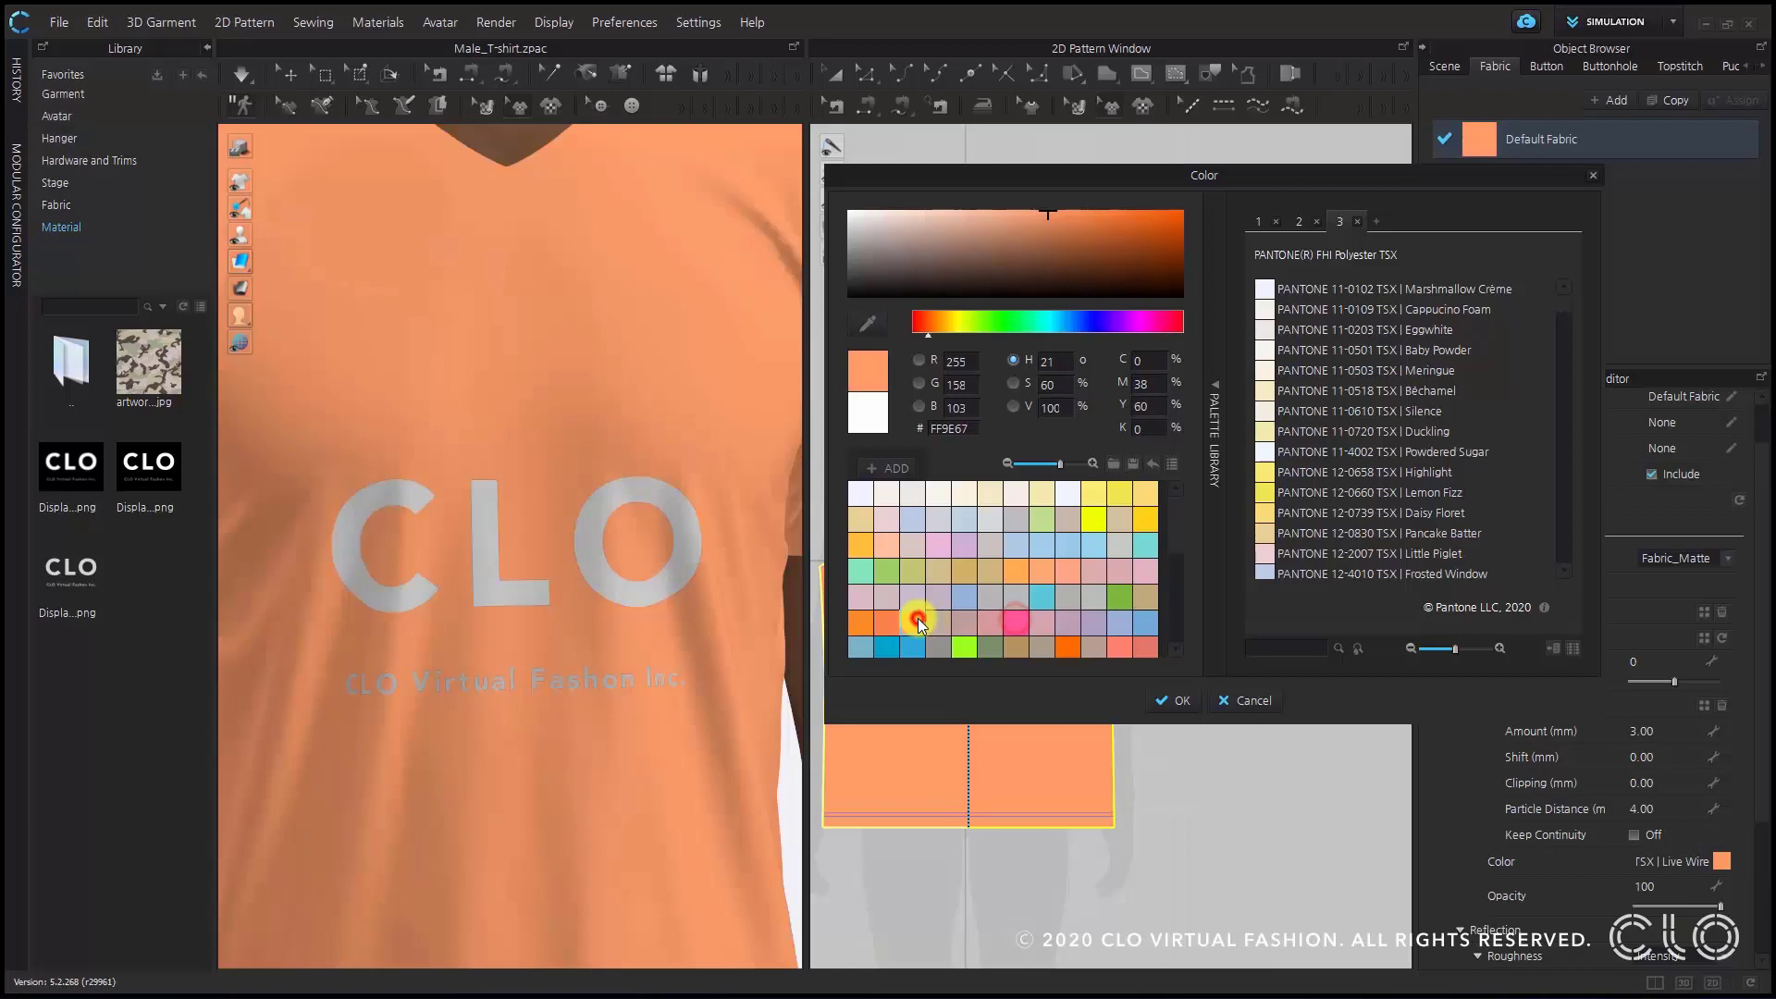
left_click(966, 516)
left_click(968, 495)
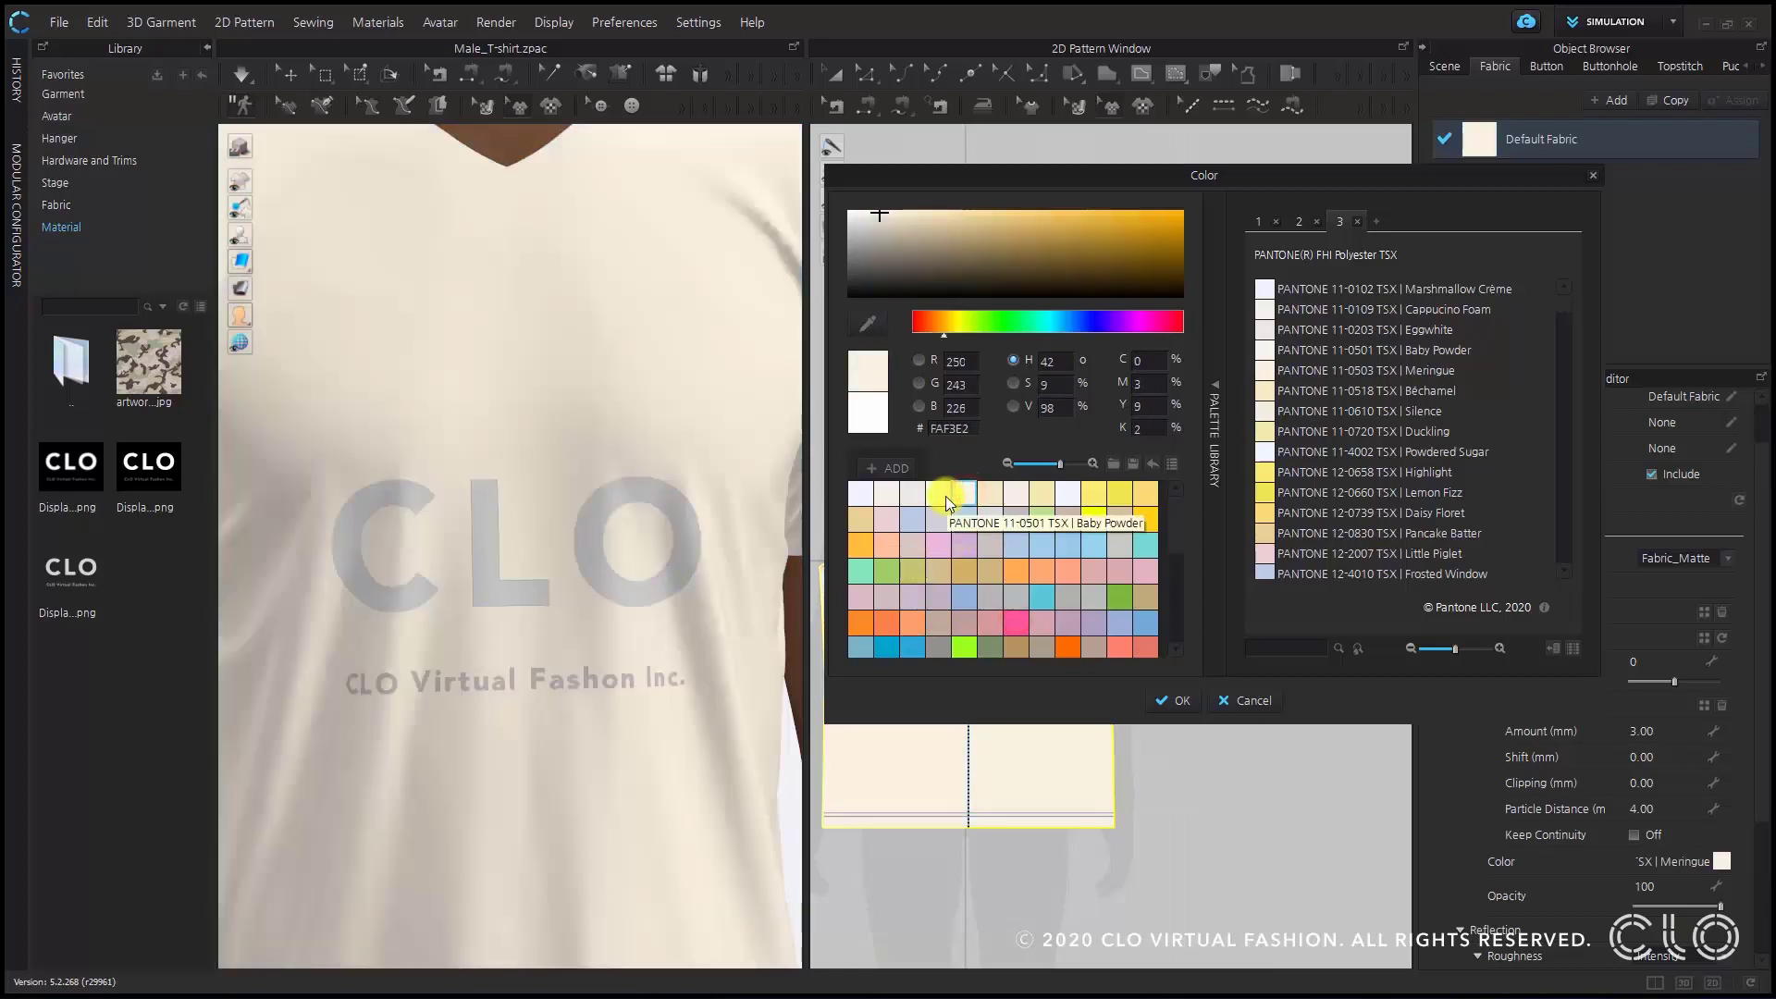
left_click_drag(1174, 546, 1178, 602)
left_click(964, 620)
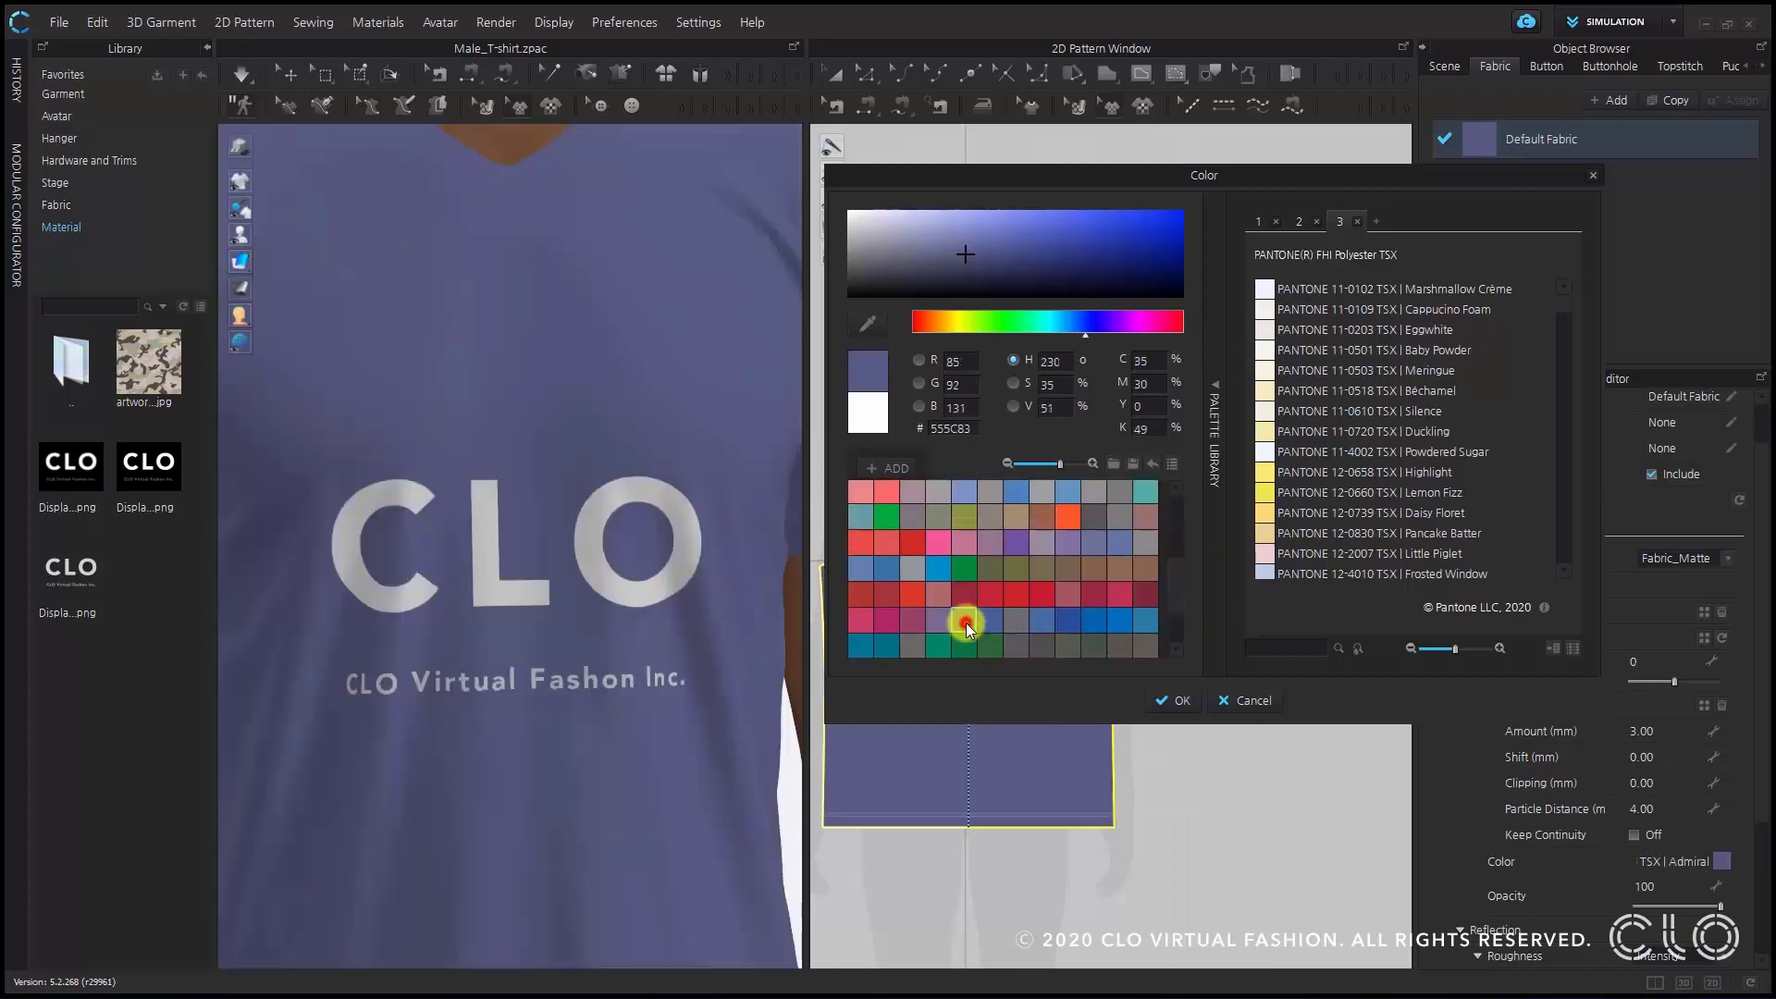
left_click(1175, 701)
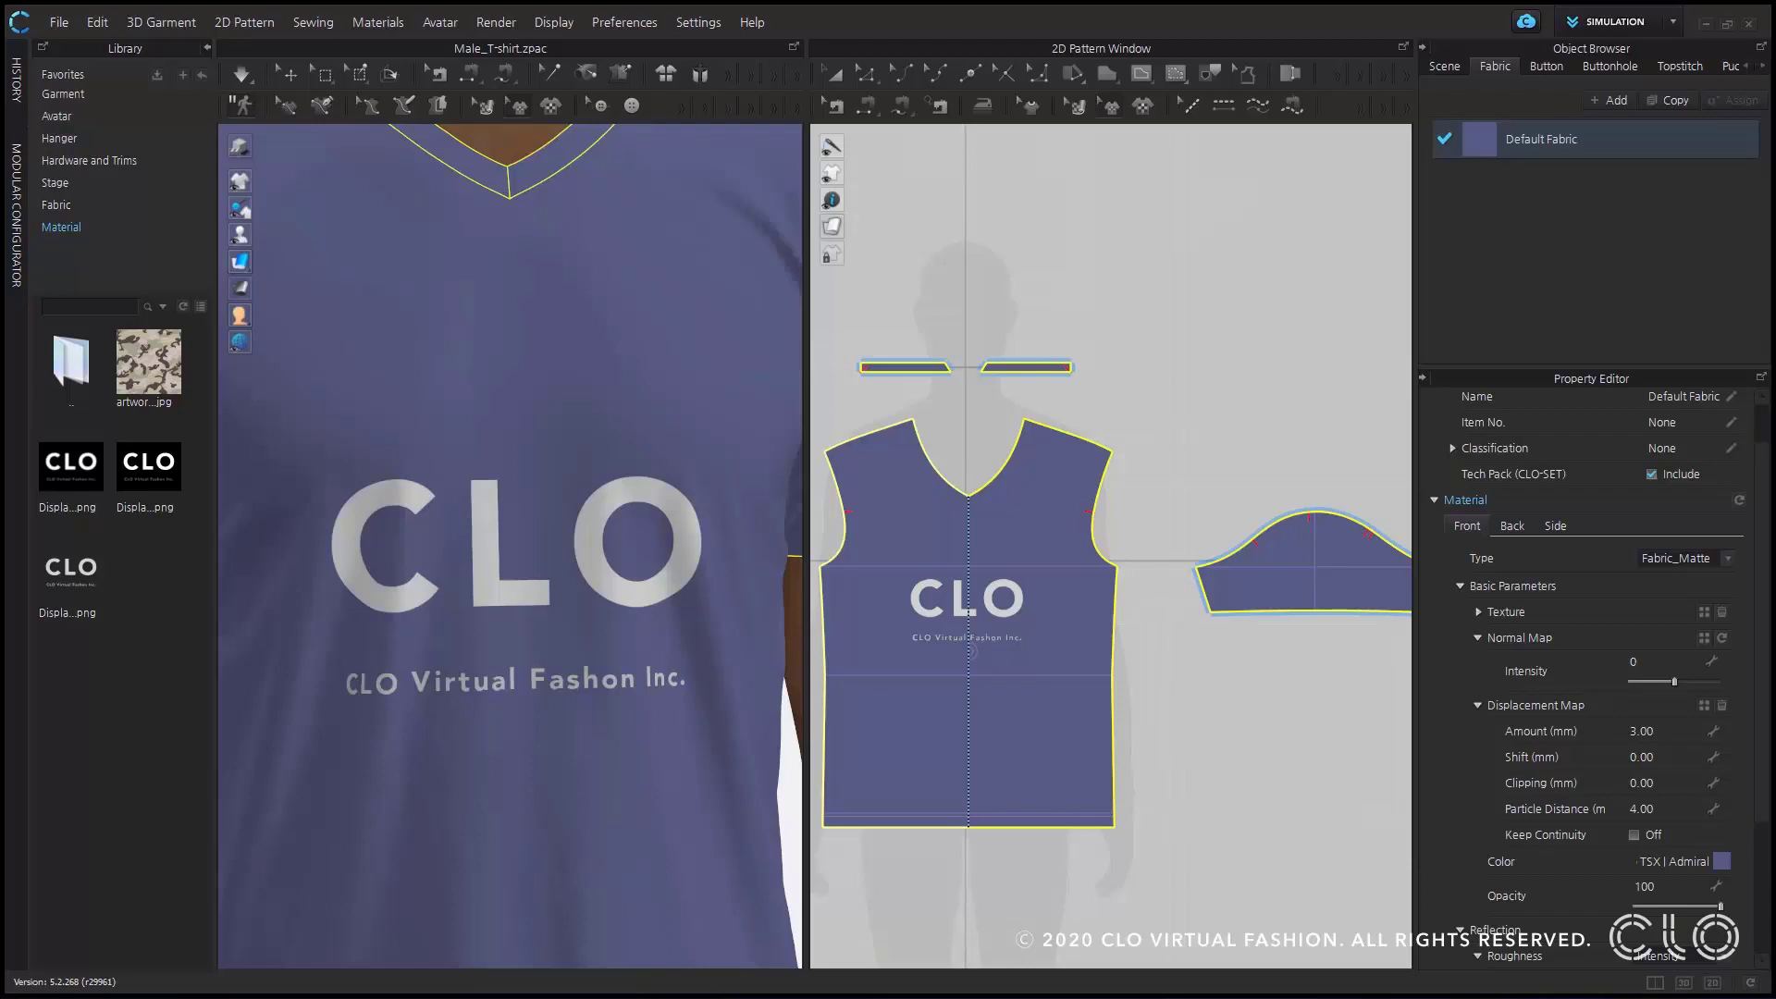
- Try roughness intensities of 0, 100 and 2 on the fabric to compare its shine
scroll(1618, 840, "down", 2)
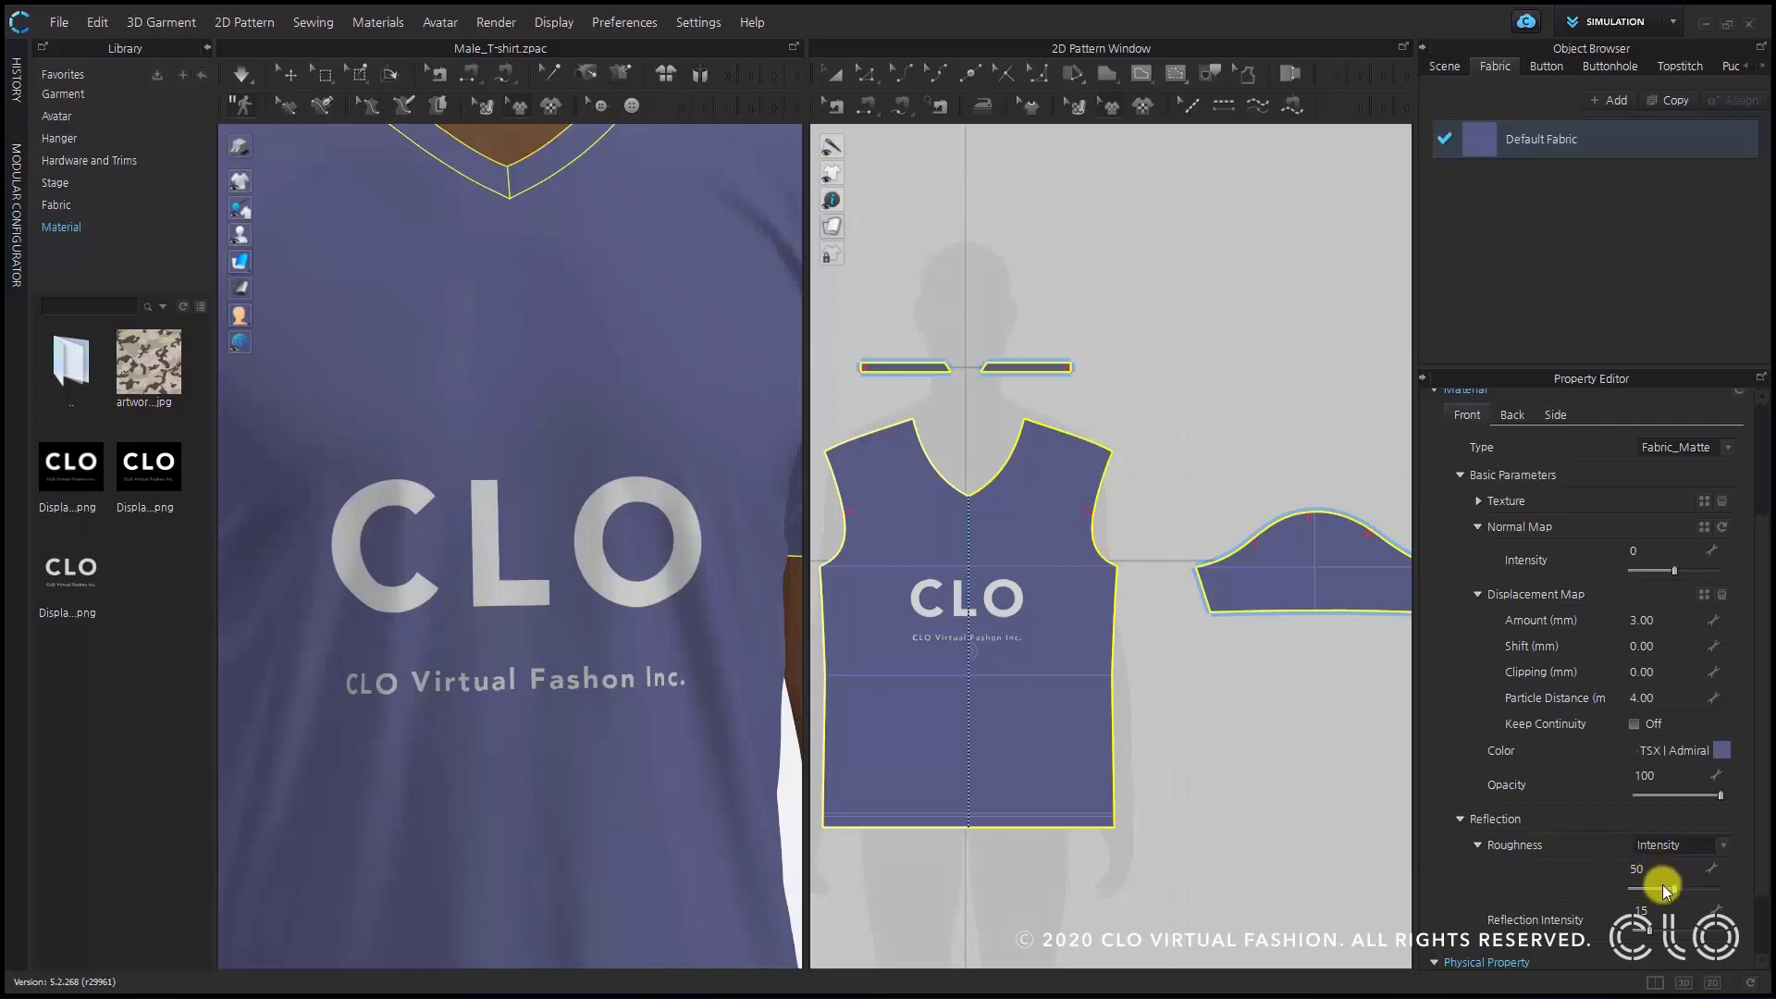
left_click_drag(1673, 890, 1630, 890)
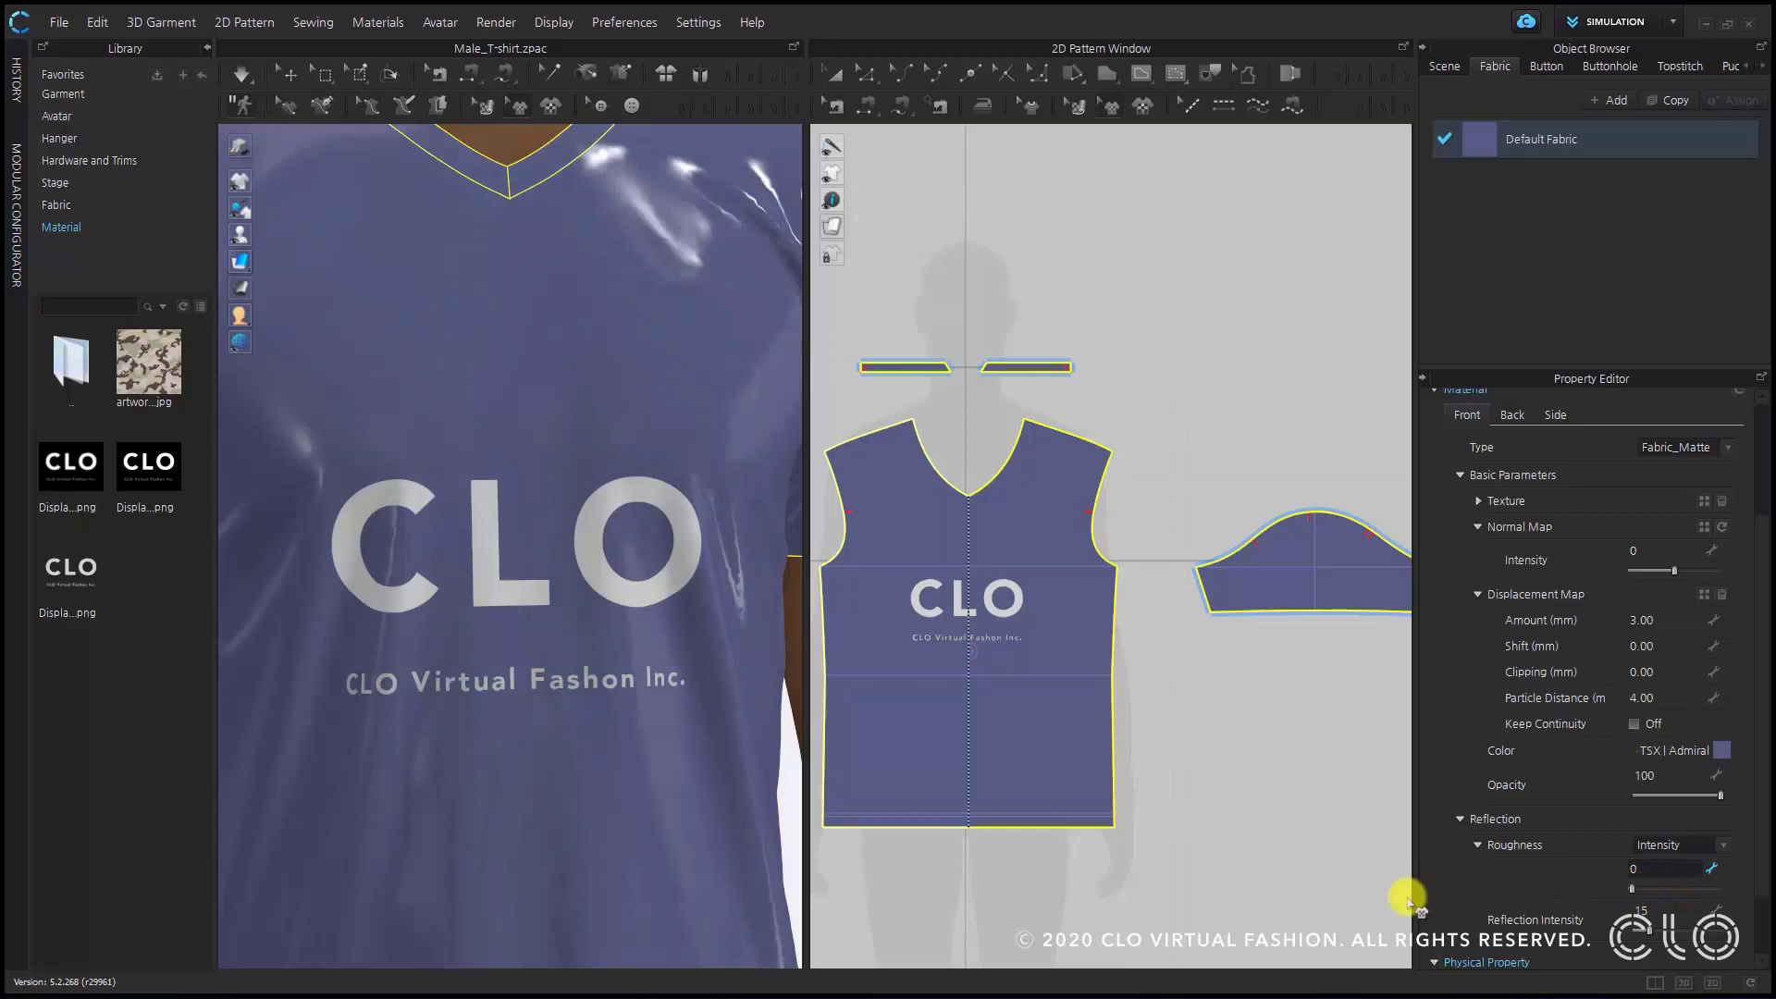
scroll(587, 718, "down", 3)
mouse_move(670, 709)
right_mouse_down()
mouse_move(658, 682)
mouse_move(651, 694)
right_mouse_up()
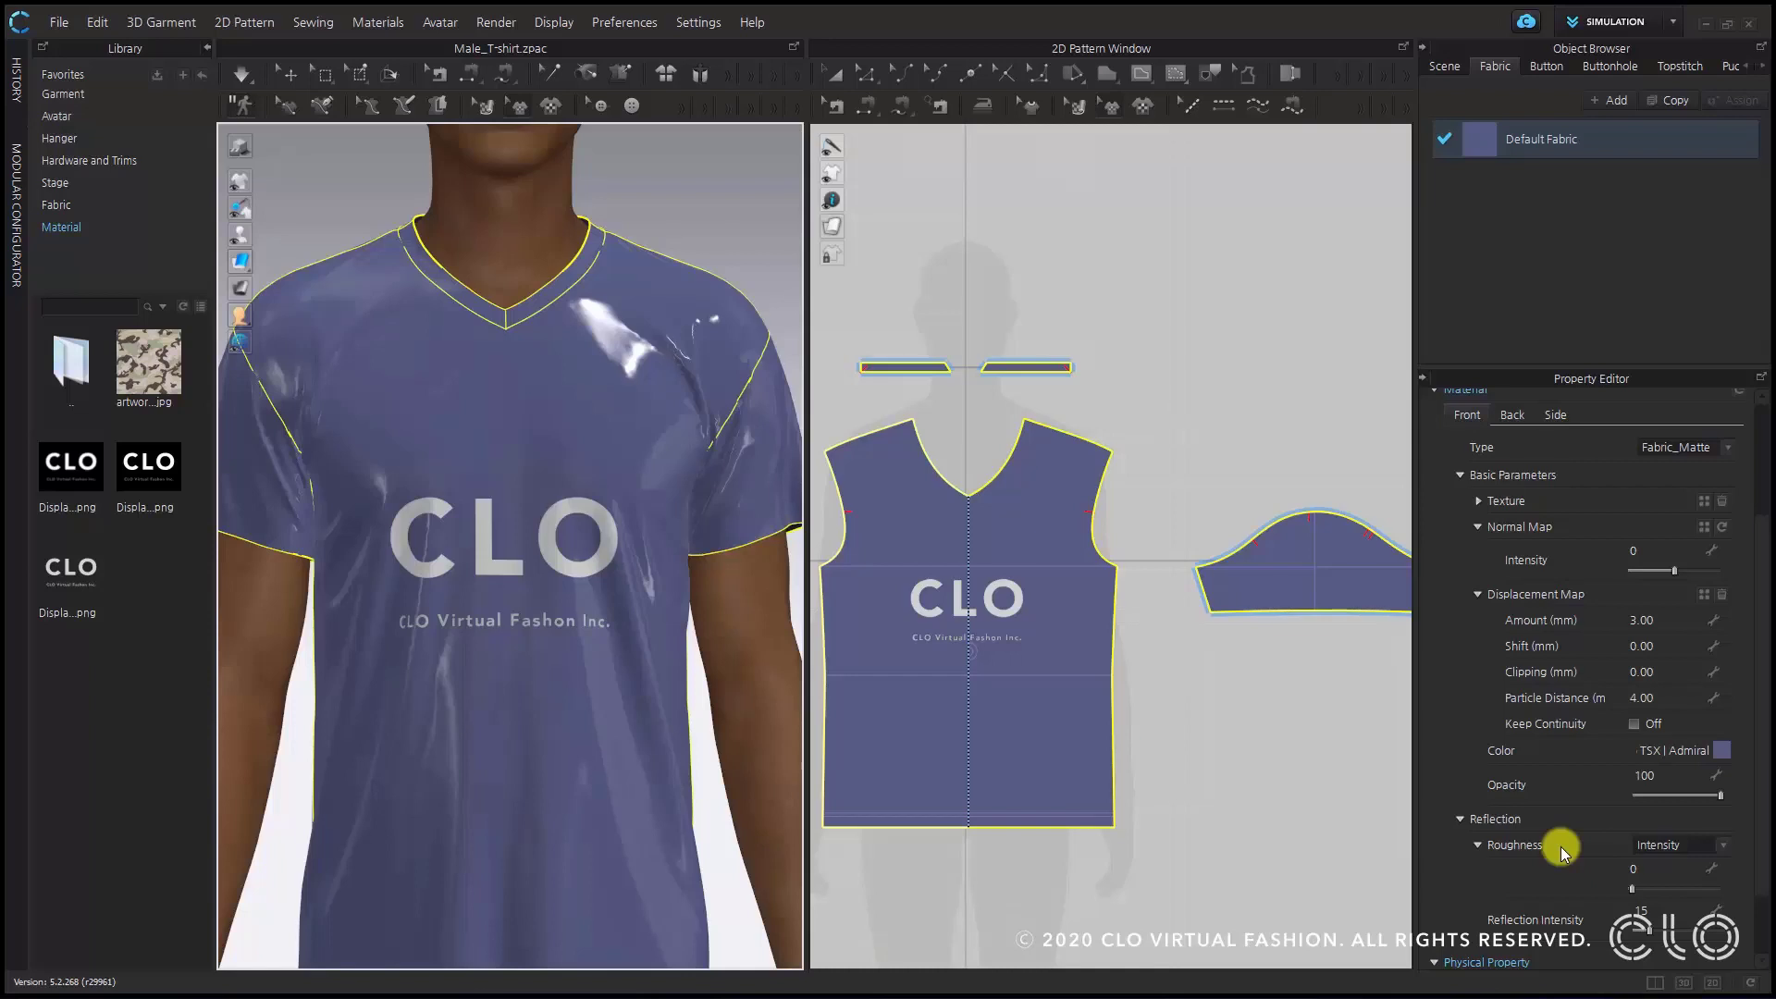
left_click_drag(1634, 888, 1719, 886)
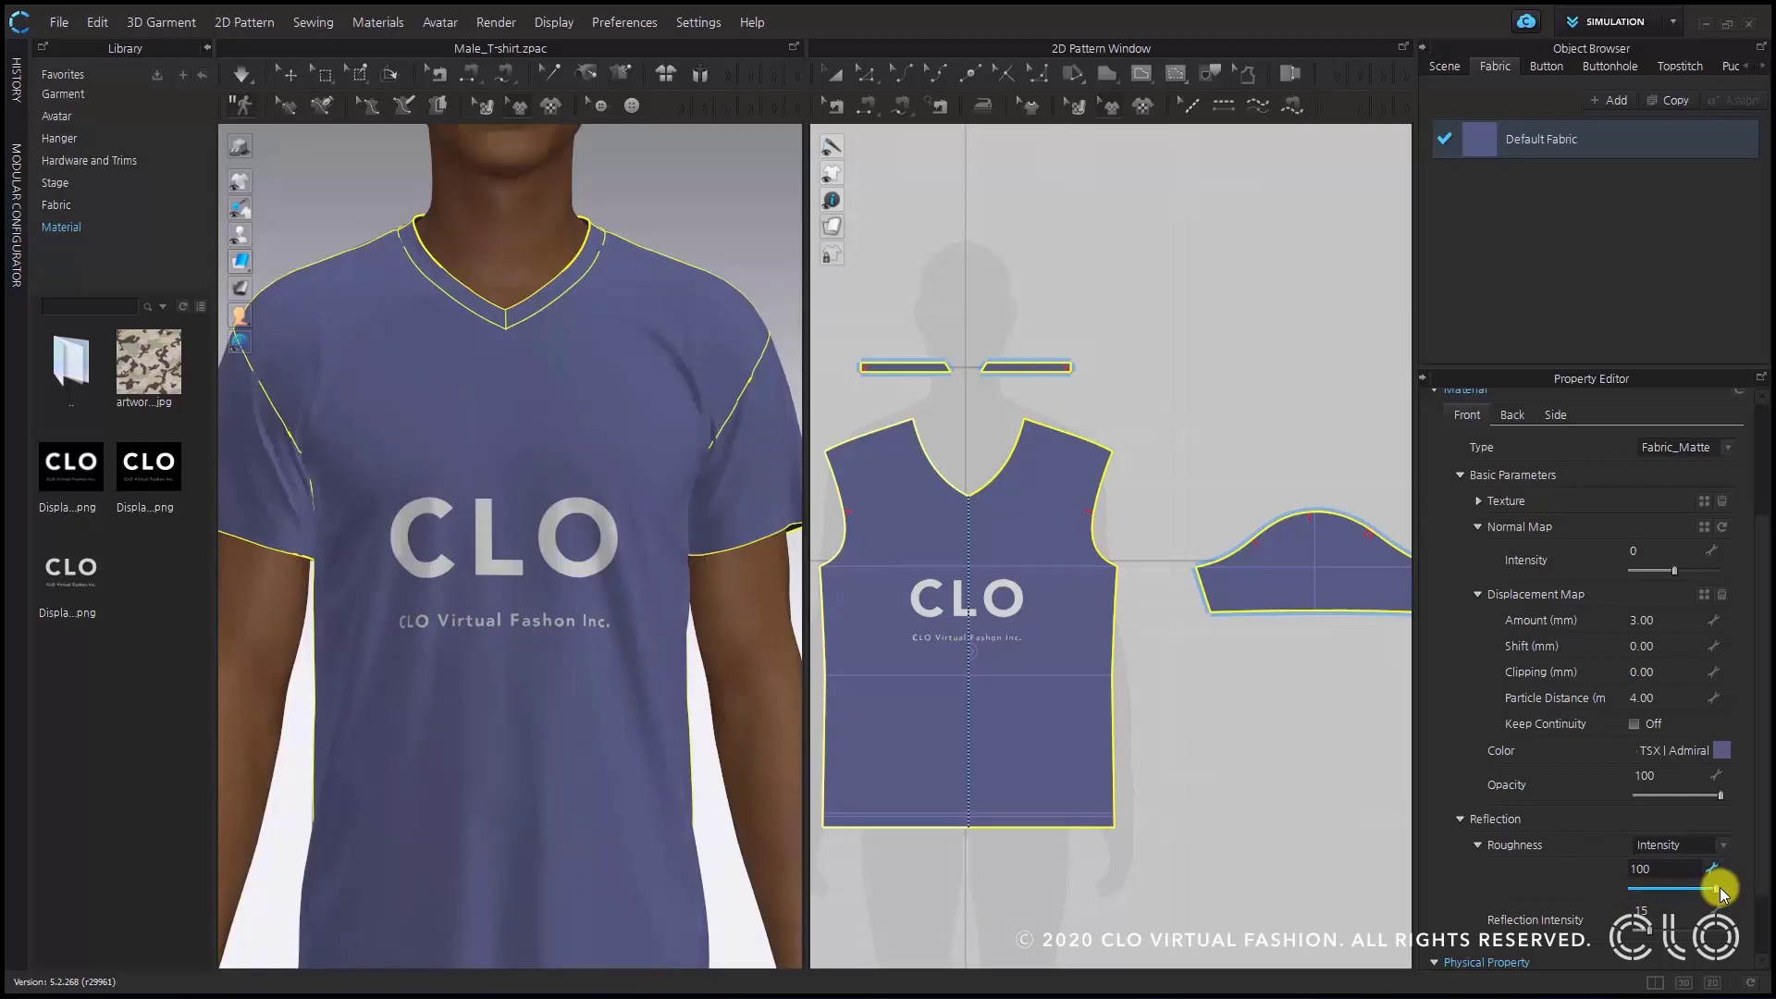
left_click_drag(1719, 887, 1634, 890)
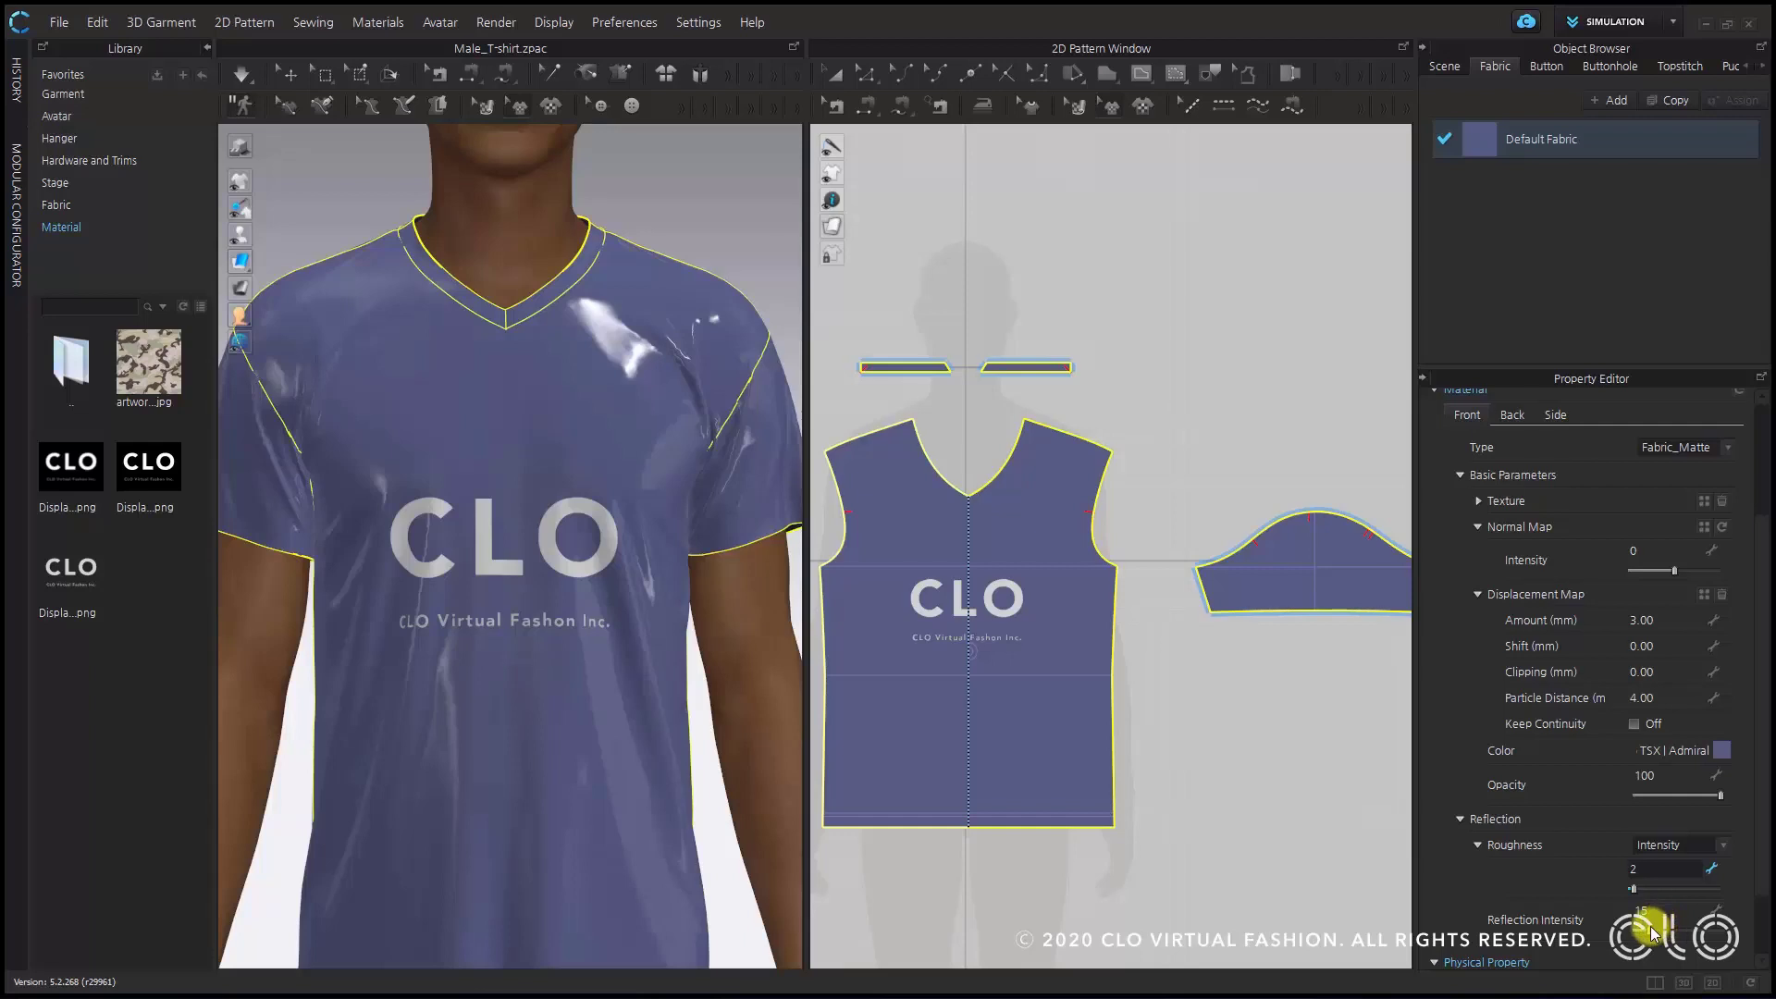
- Try a reflection intensity of 100 on the fabric, reduce it to 22 and set the roughness to 13
left_click_drag(1651, 932, 1733, 928)
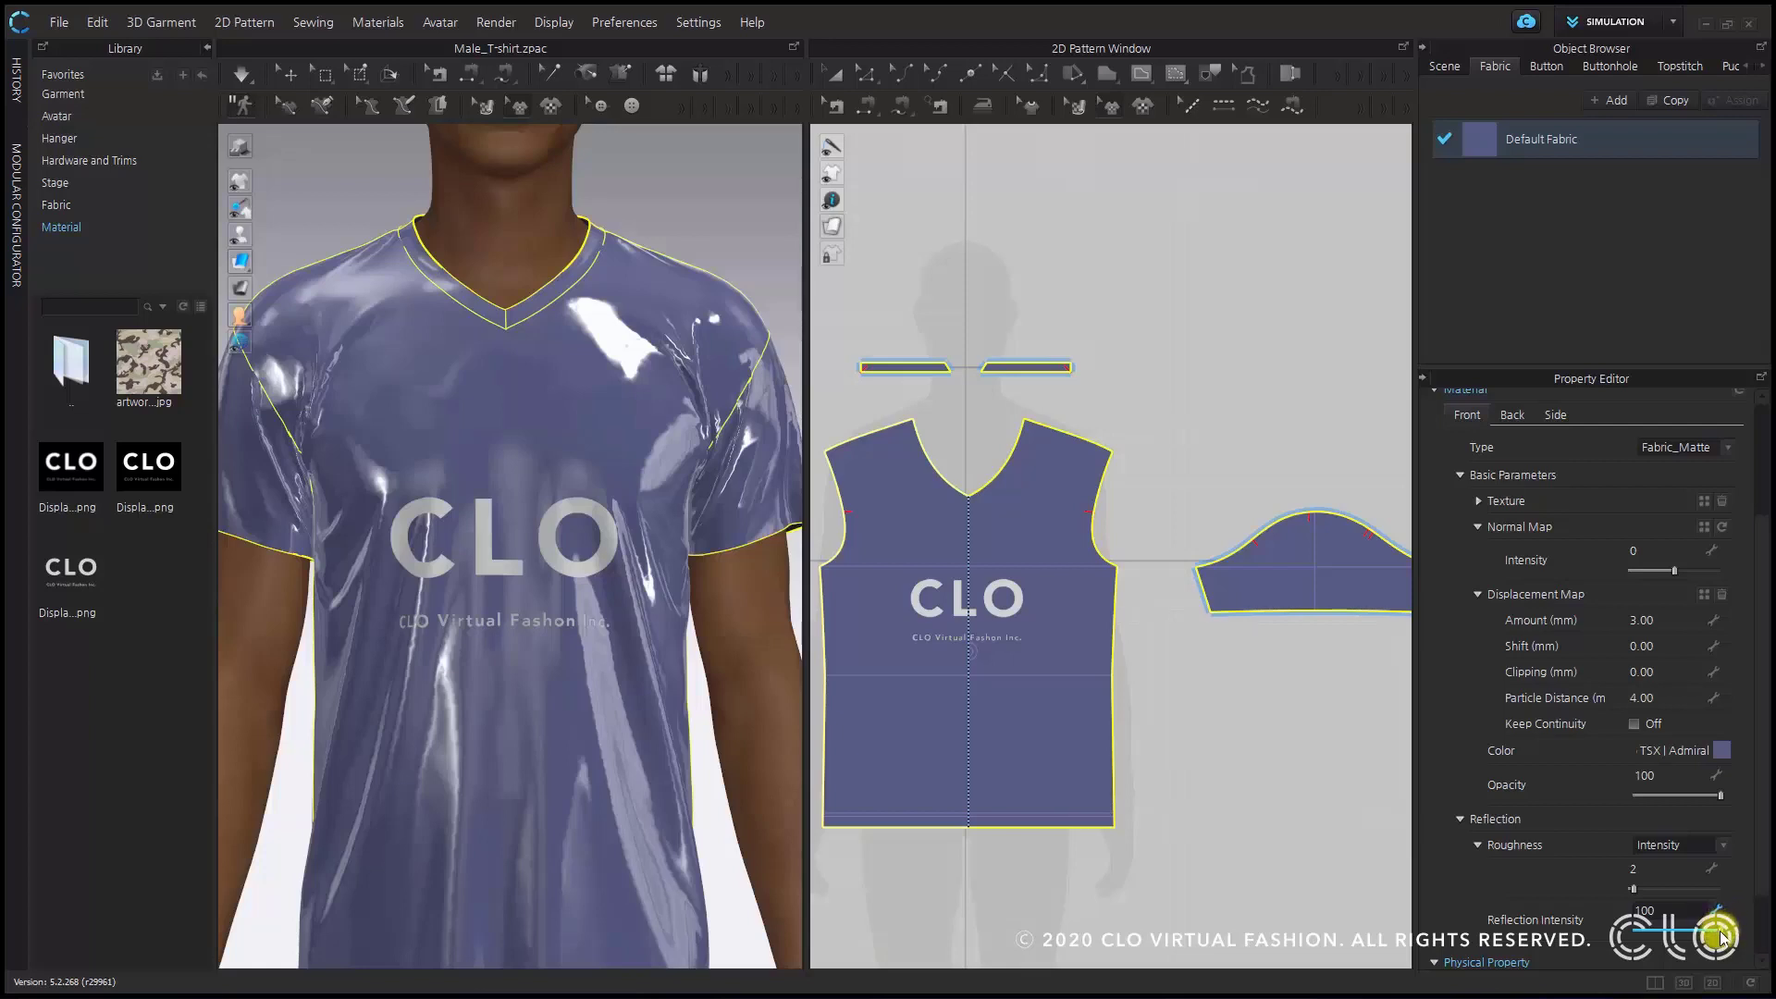
left_click(1721, 934)
left_click_drag(1721, 937, 1668, 937)
left_click_drag(1665, 936, 1644, 893)
left_click(1633, 889)
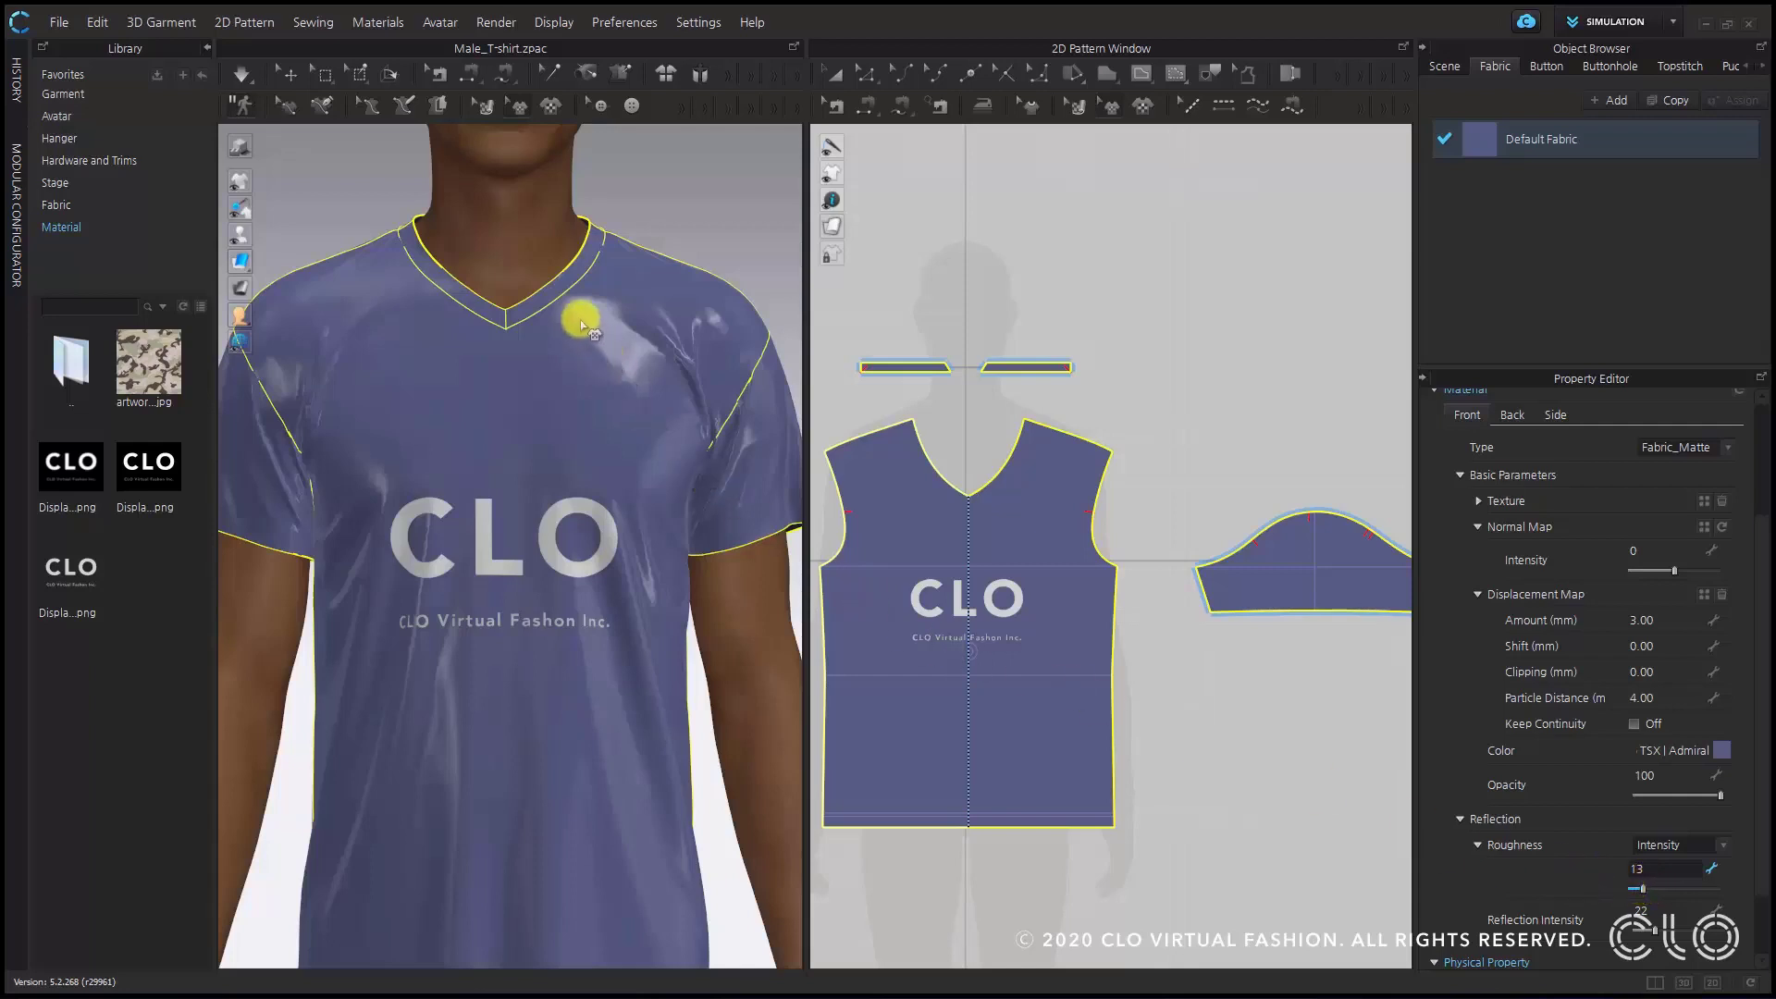
- Select the avatar with Select/Move, set its skin roughness to 16, raise its reflection intensity and clear the selection
middle_click_drag(583, 324, 595, 547)
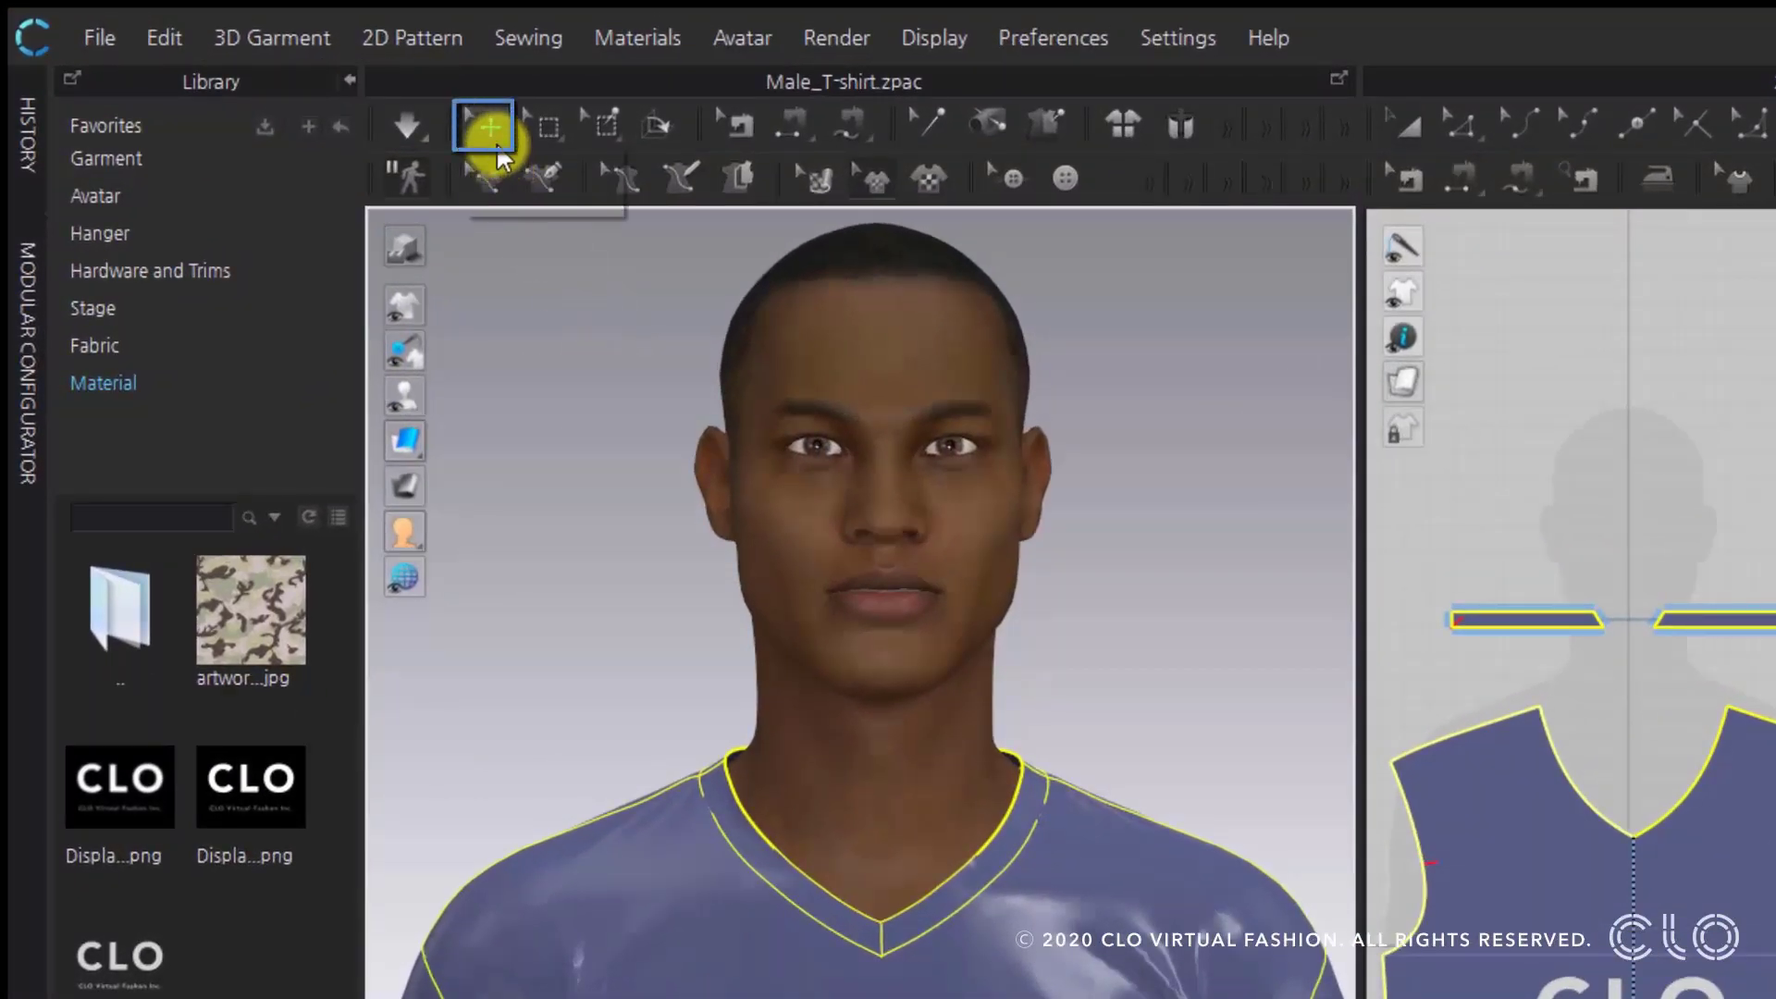
left_click(495, 131)
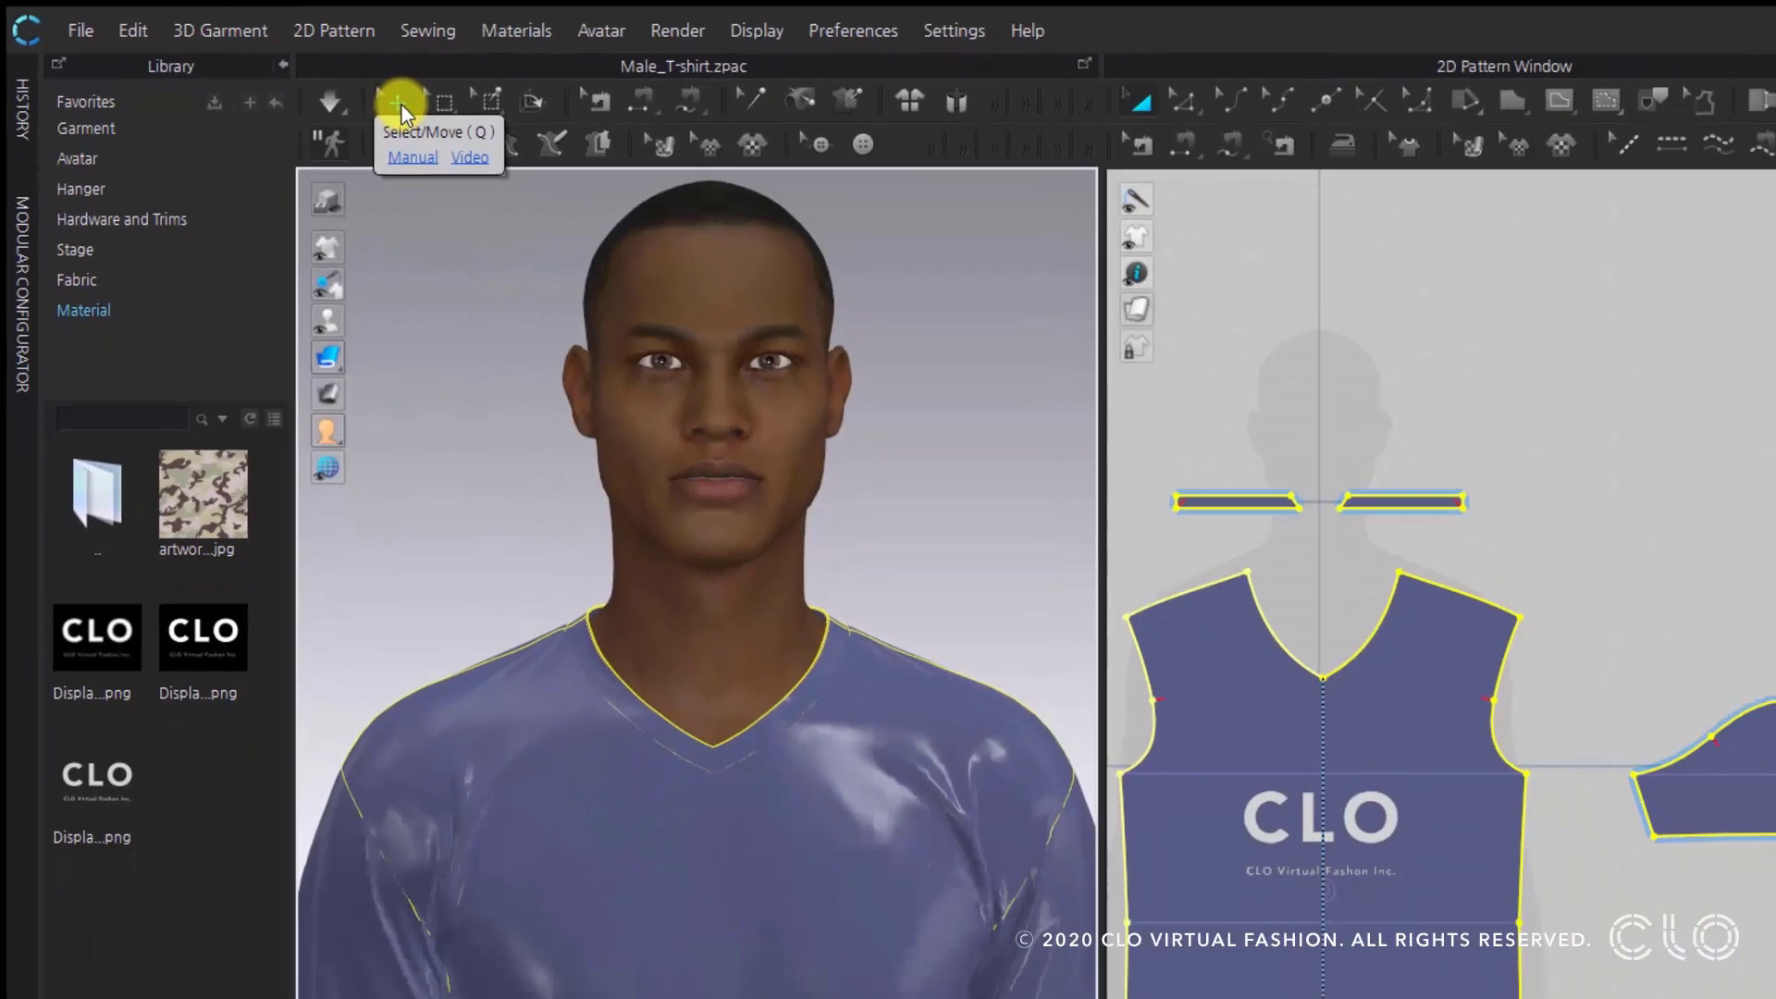
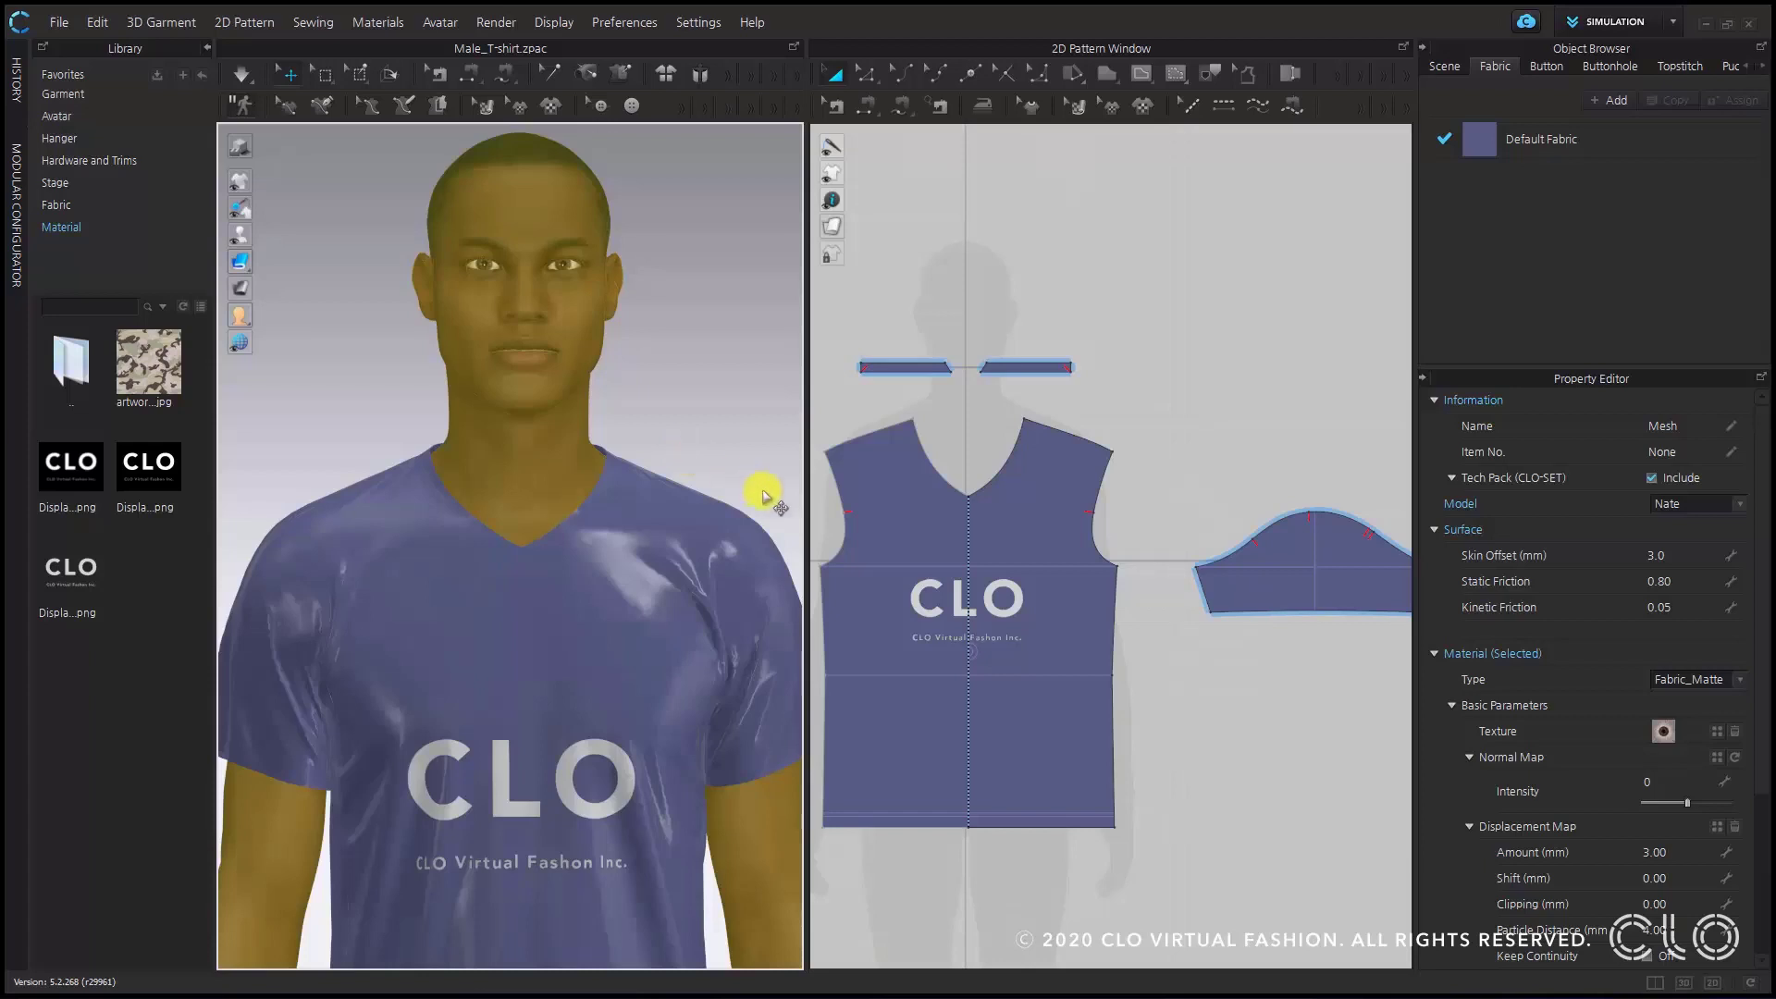
scroll(1628, 721, "down", 4)
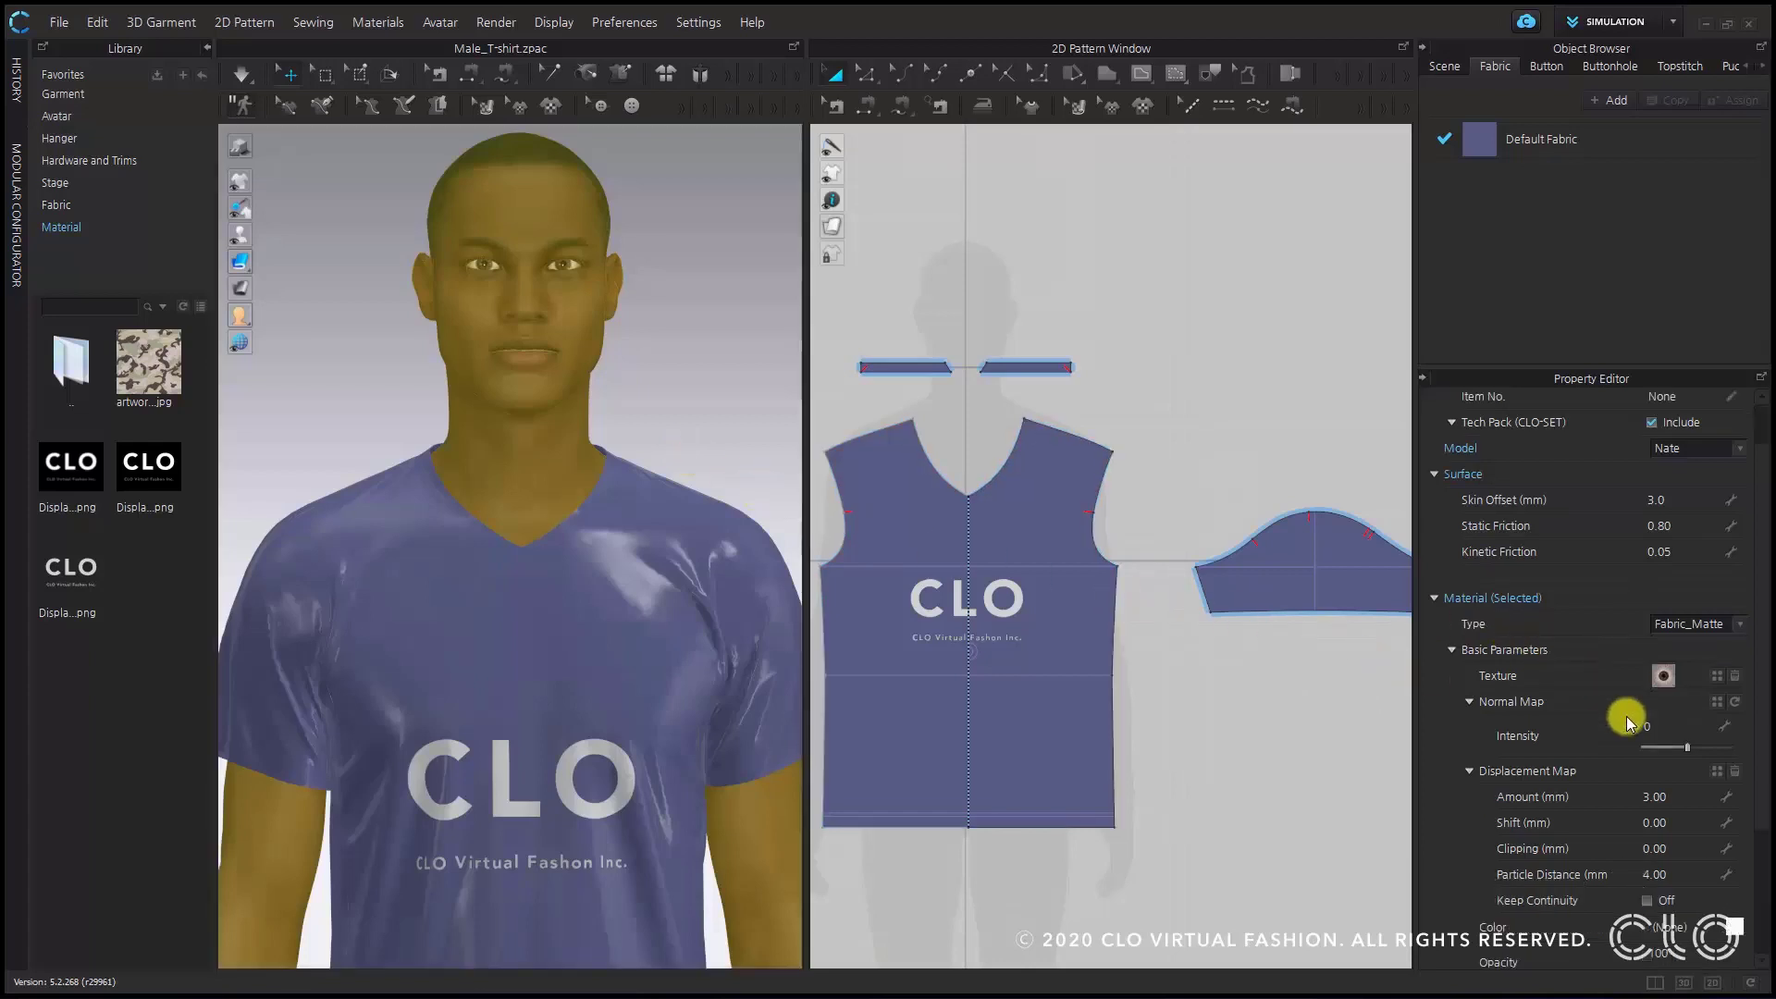
scroll(1630, 723, "down", 1)
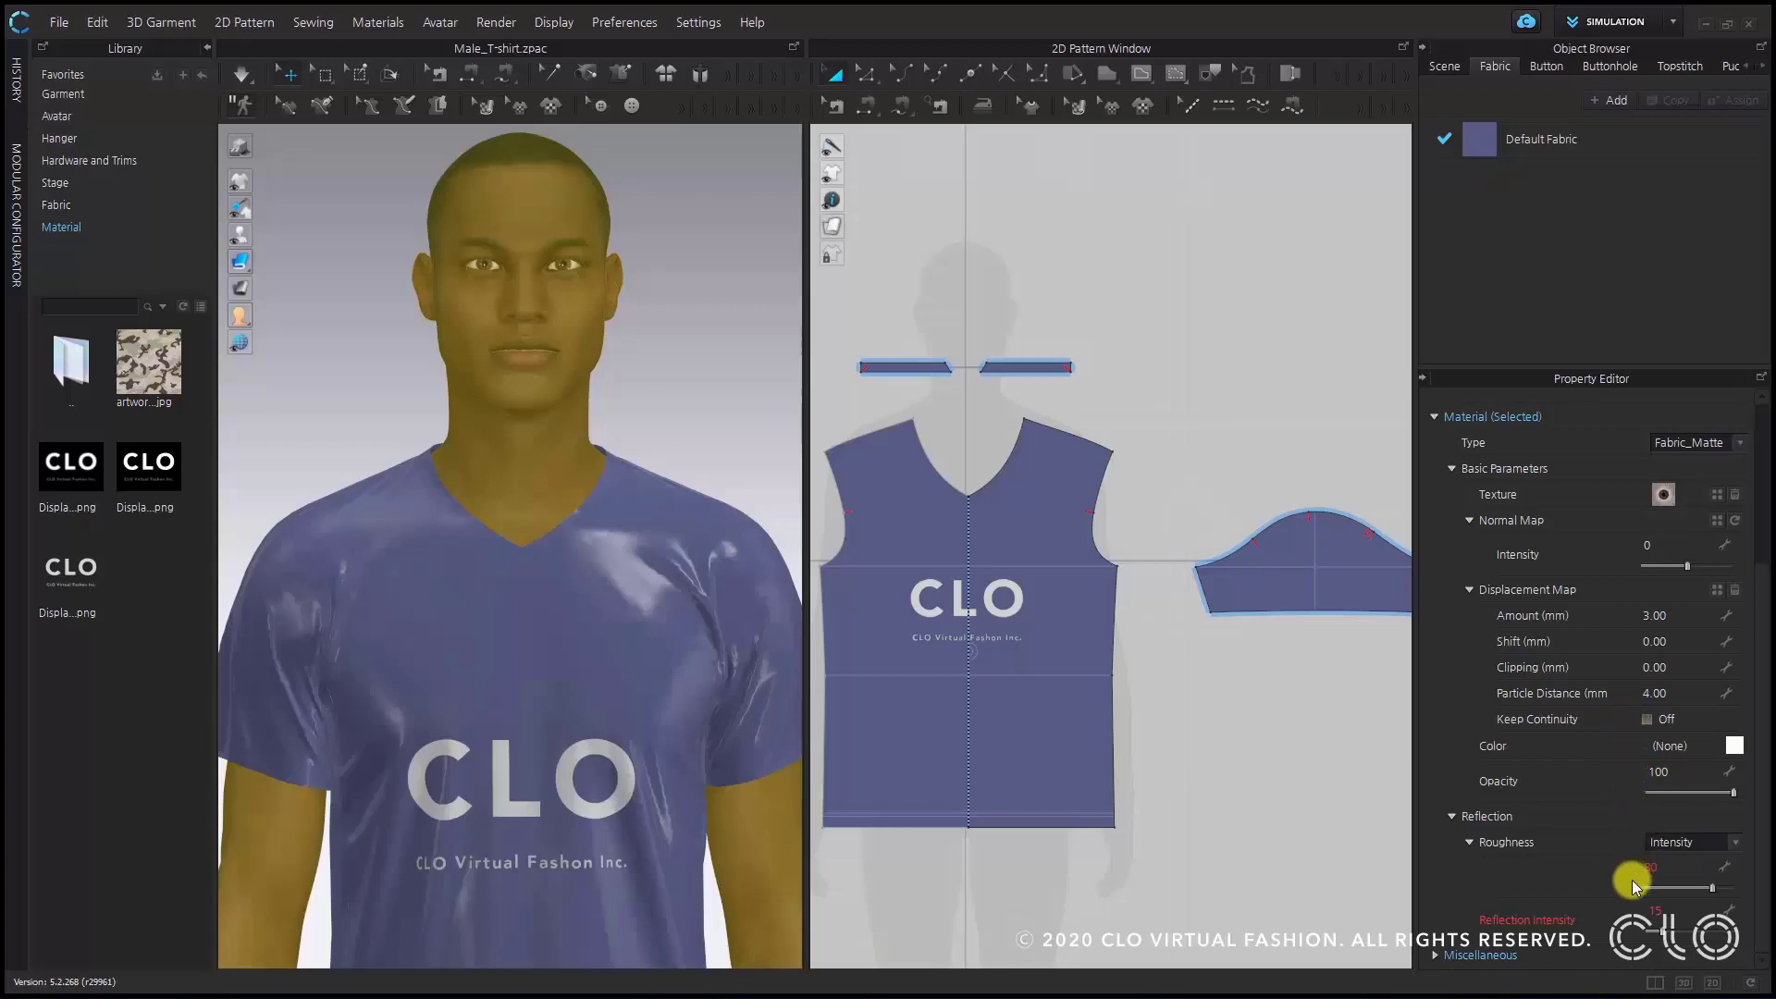
left_click_drag(1712, 893, 1657, 890)
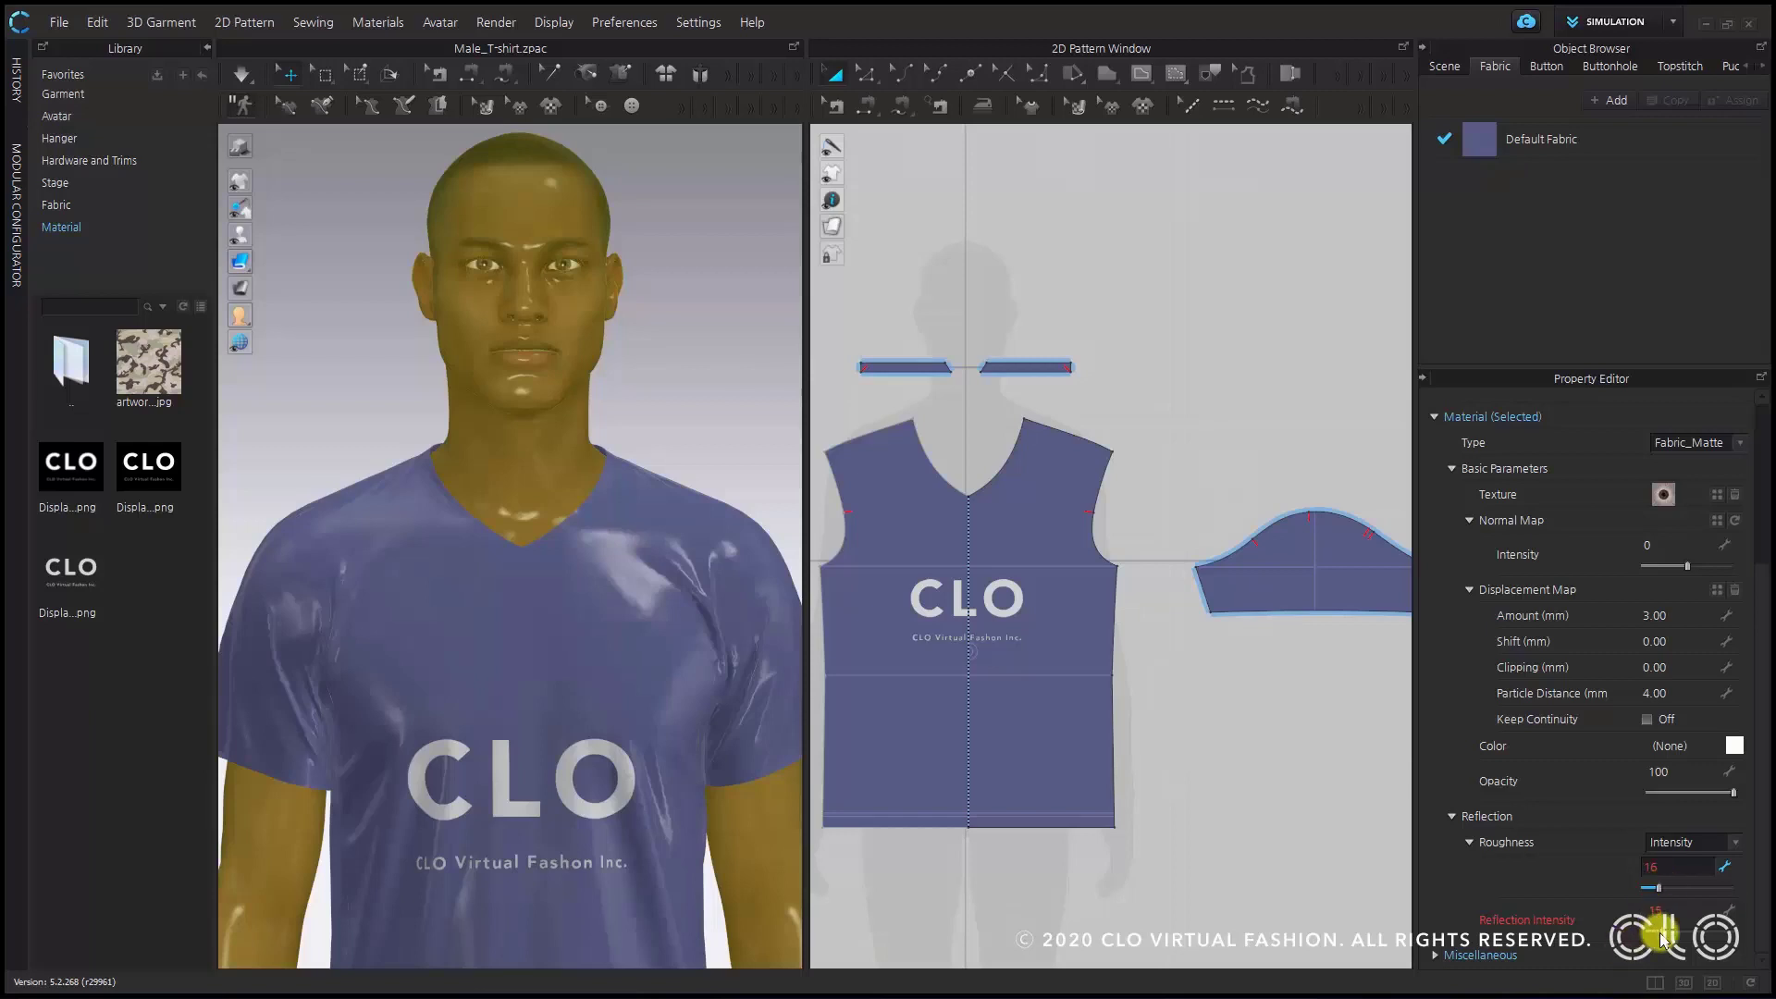
left_click_drag(1660, 933, 1684, 928)
left_click(1280, 880)
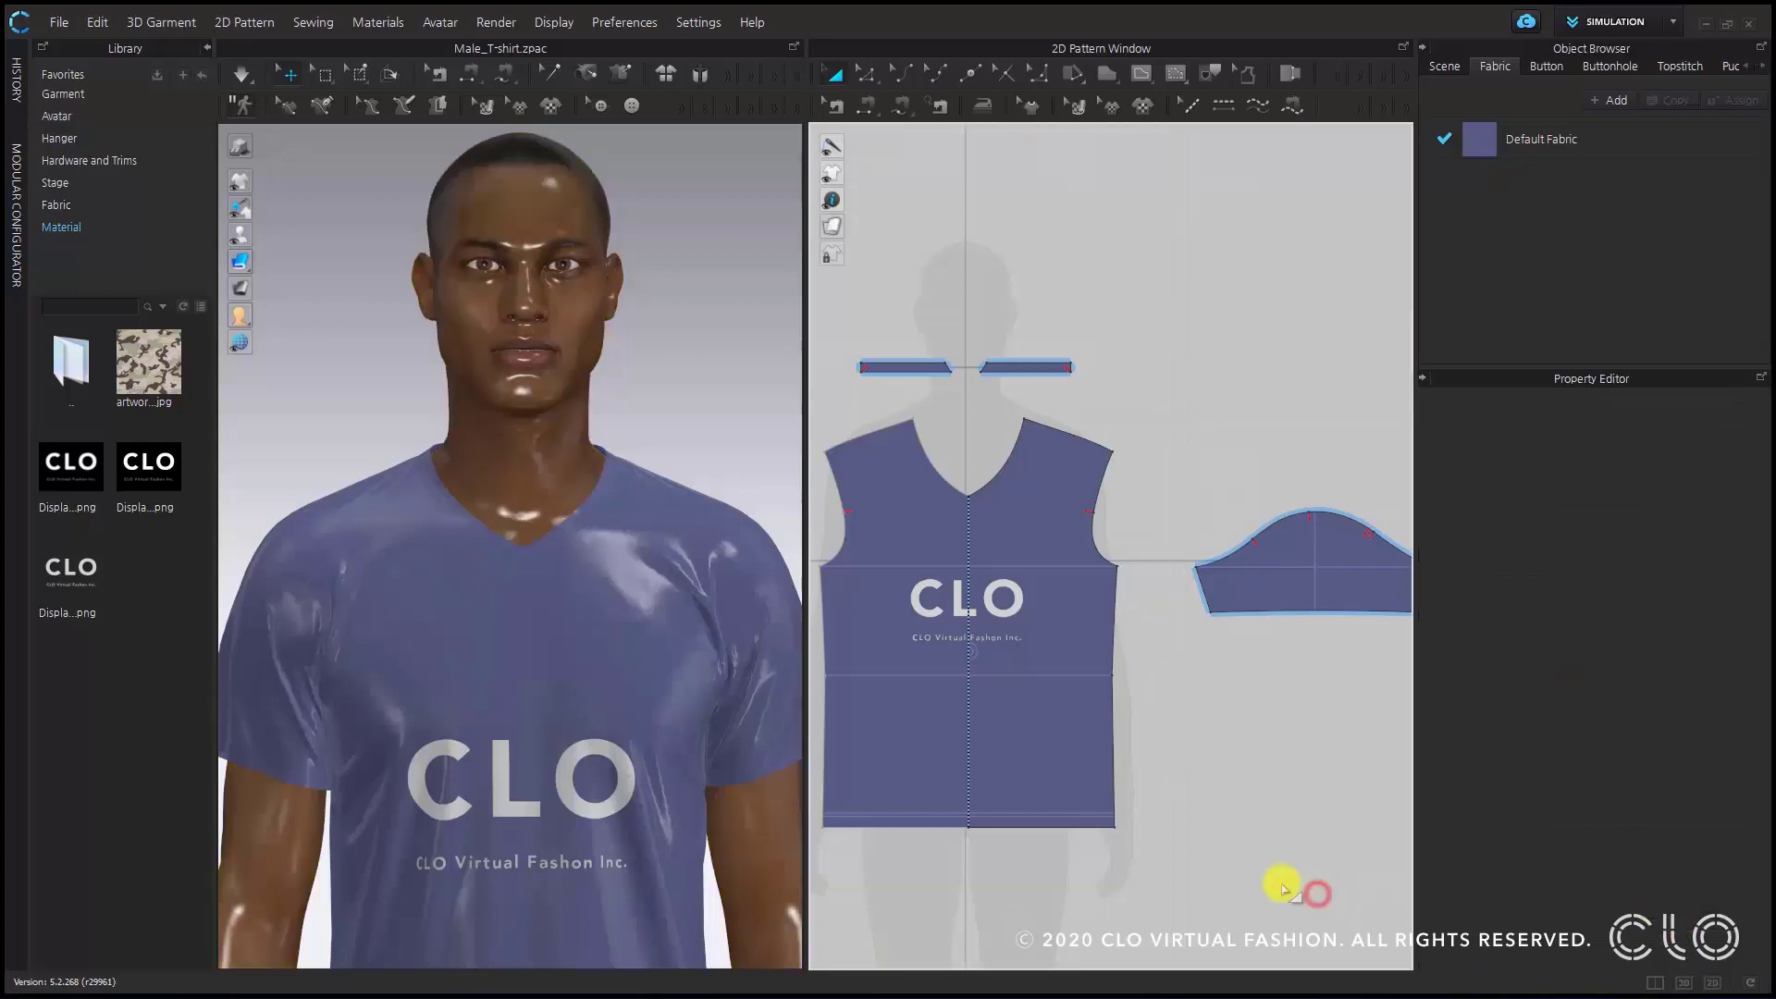
- Open the render window and update the render to a three-quarter view of the glossy avatar and T-shirt
scroll(701, 723, "down", 2)
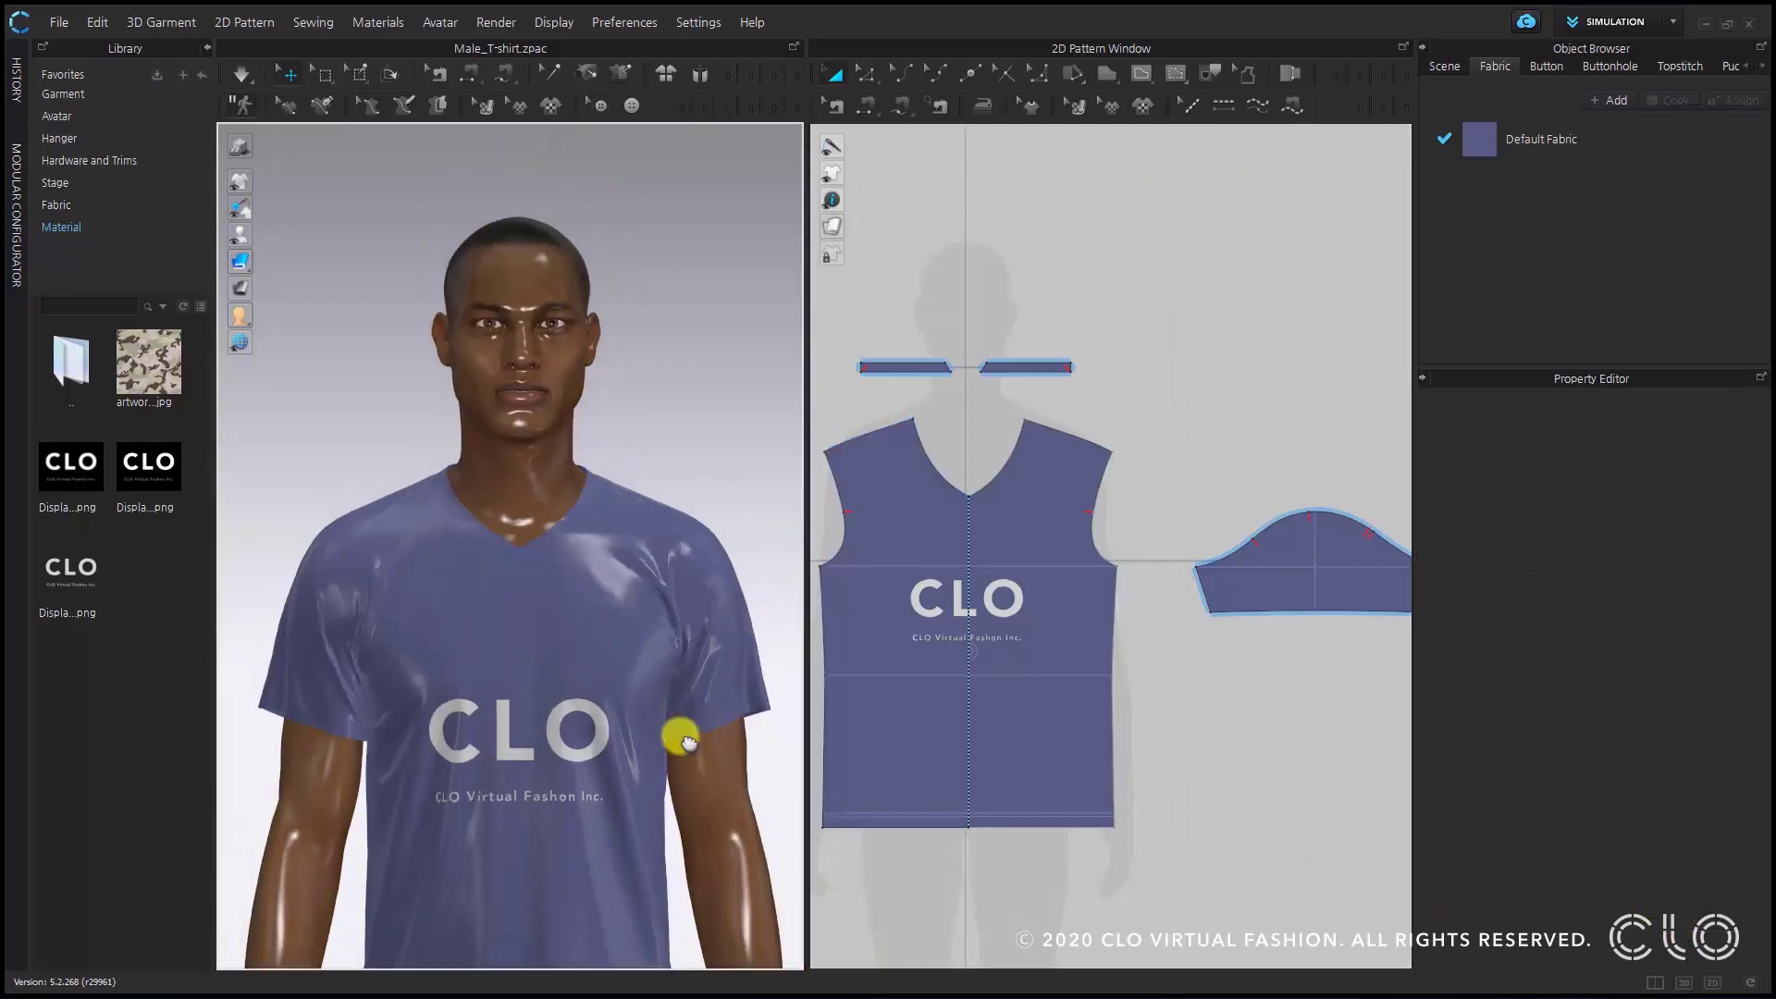
middle_click_drag(681, 768, 682, 640)
scroll(647, 662, "down", 3)
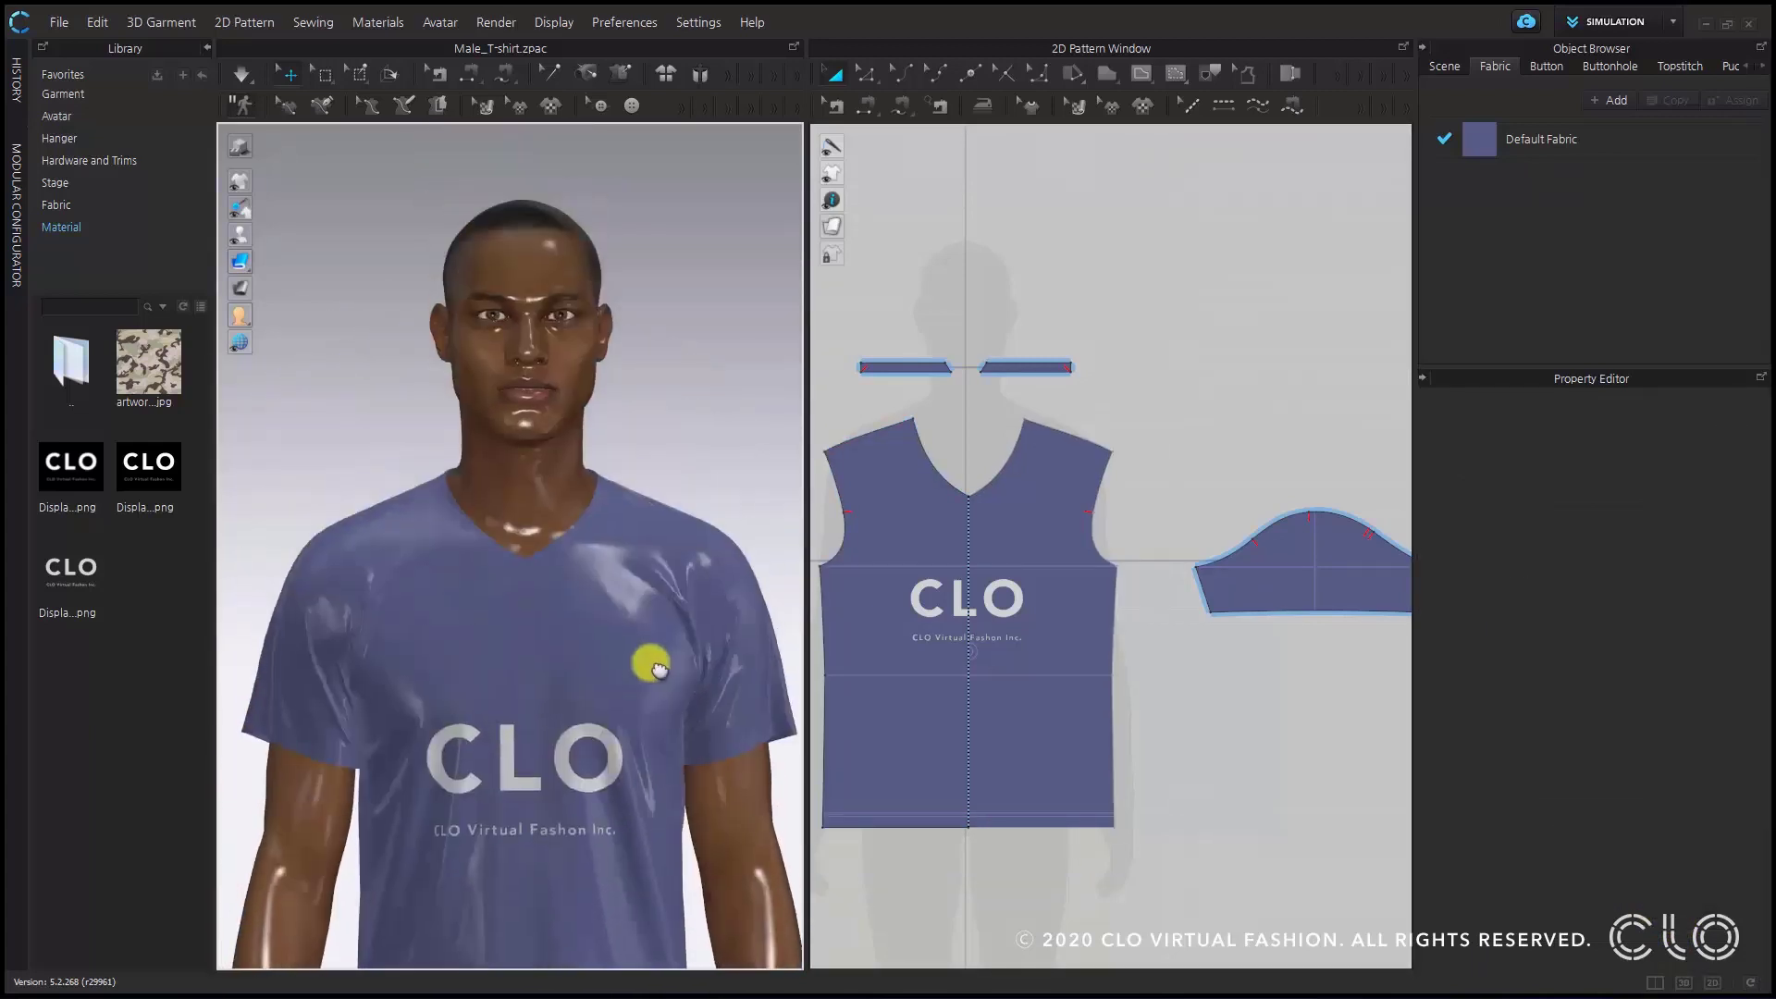
right_click_drag(646, 643, 642, 603)
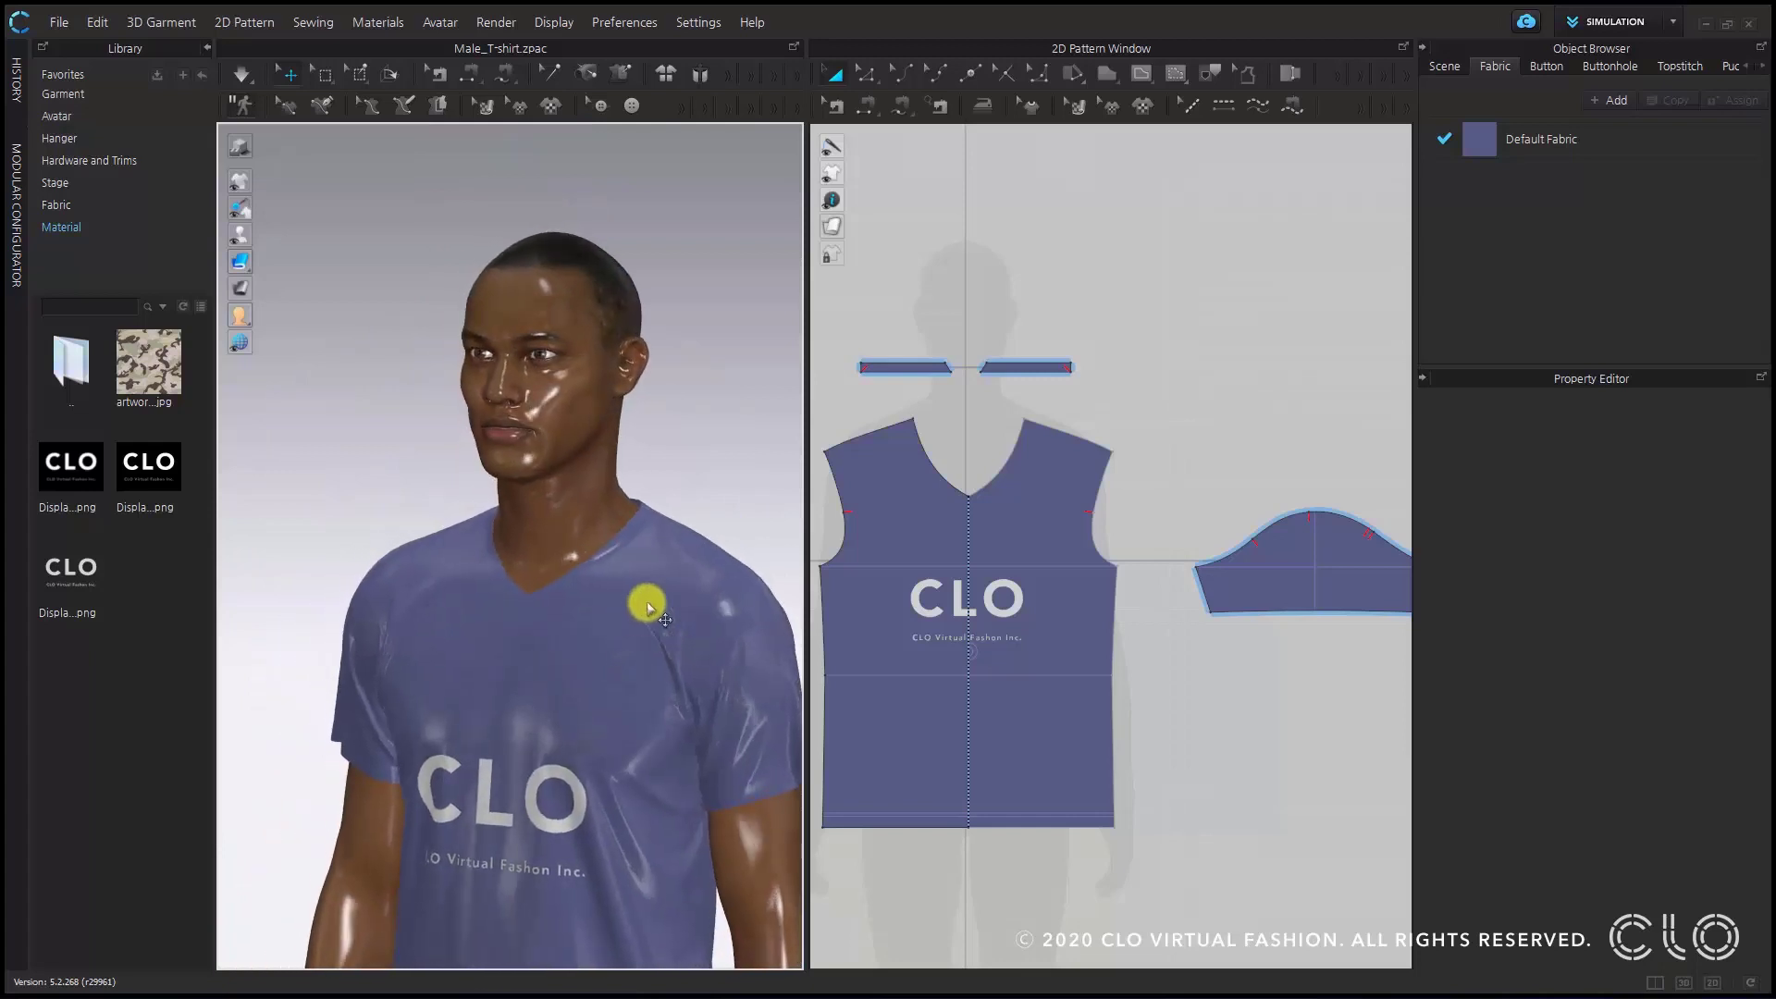
middle_click_drag(643, 602, 633, 555)
scroll(635, 520, "up", 2)
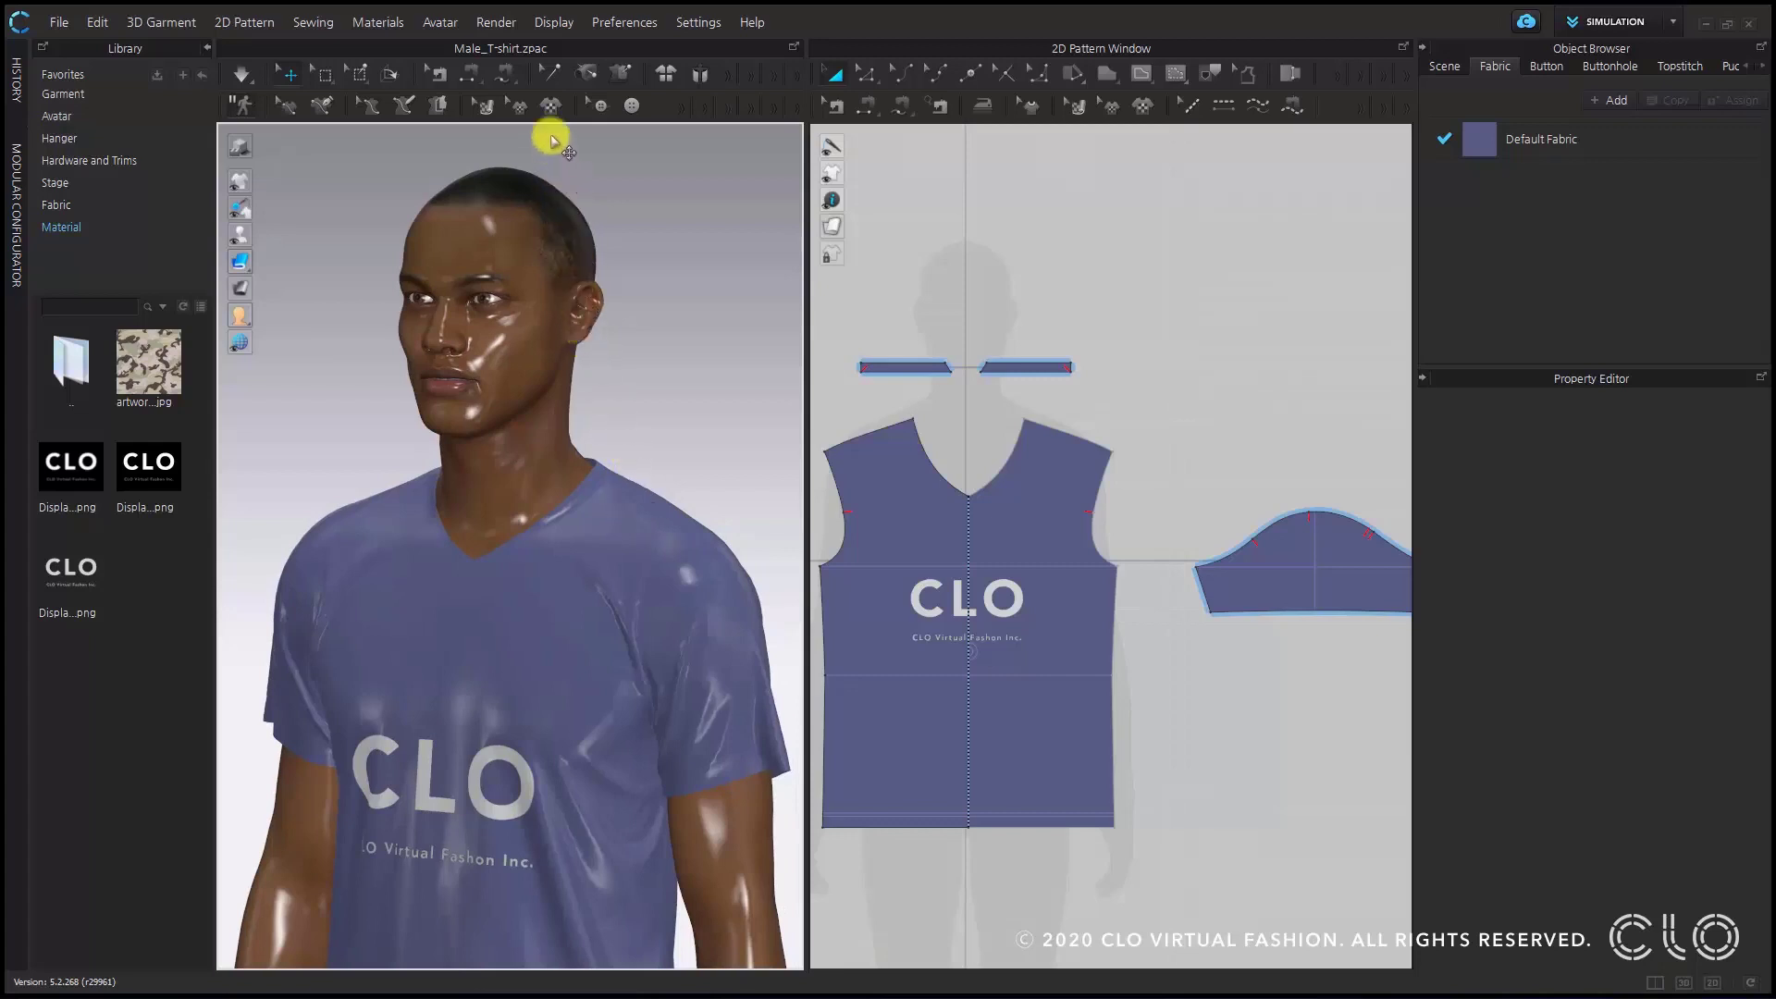
left_click(507, 21)
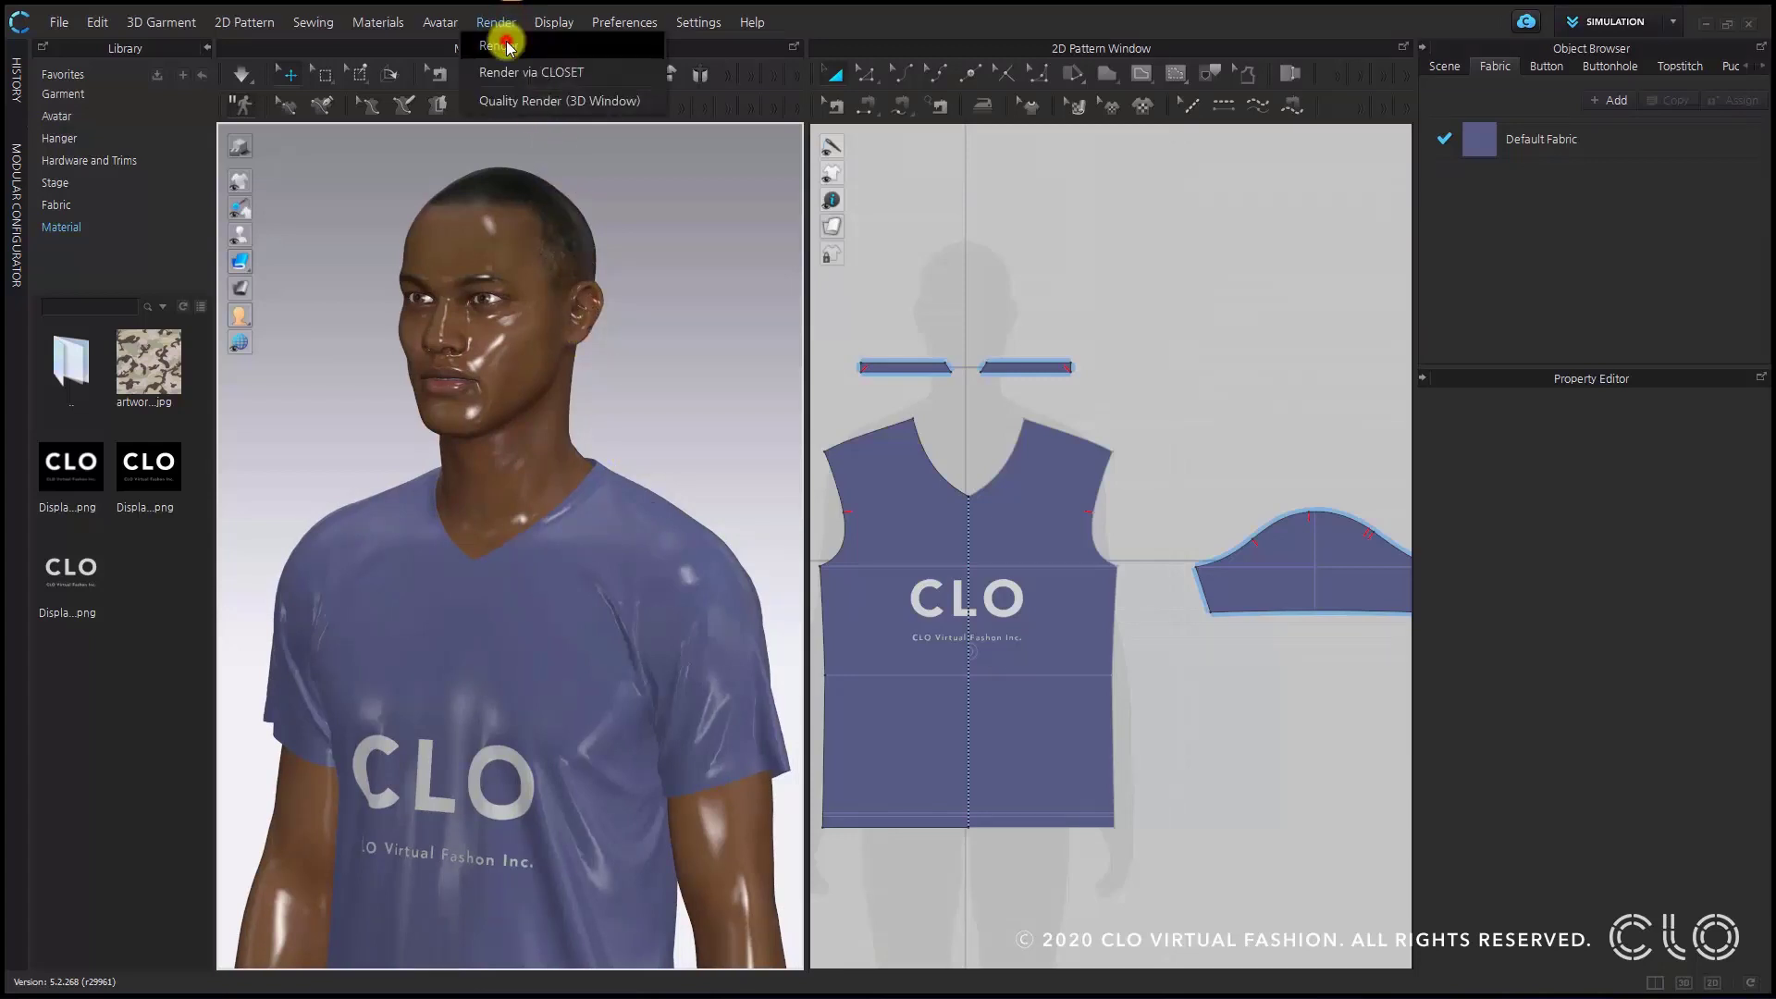
left_click(501, 45)
left_click(826, 74)
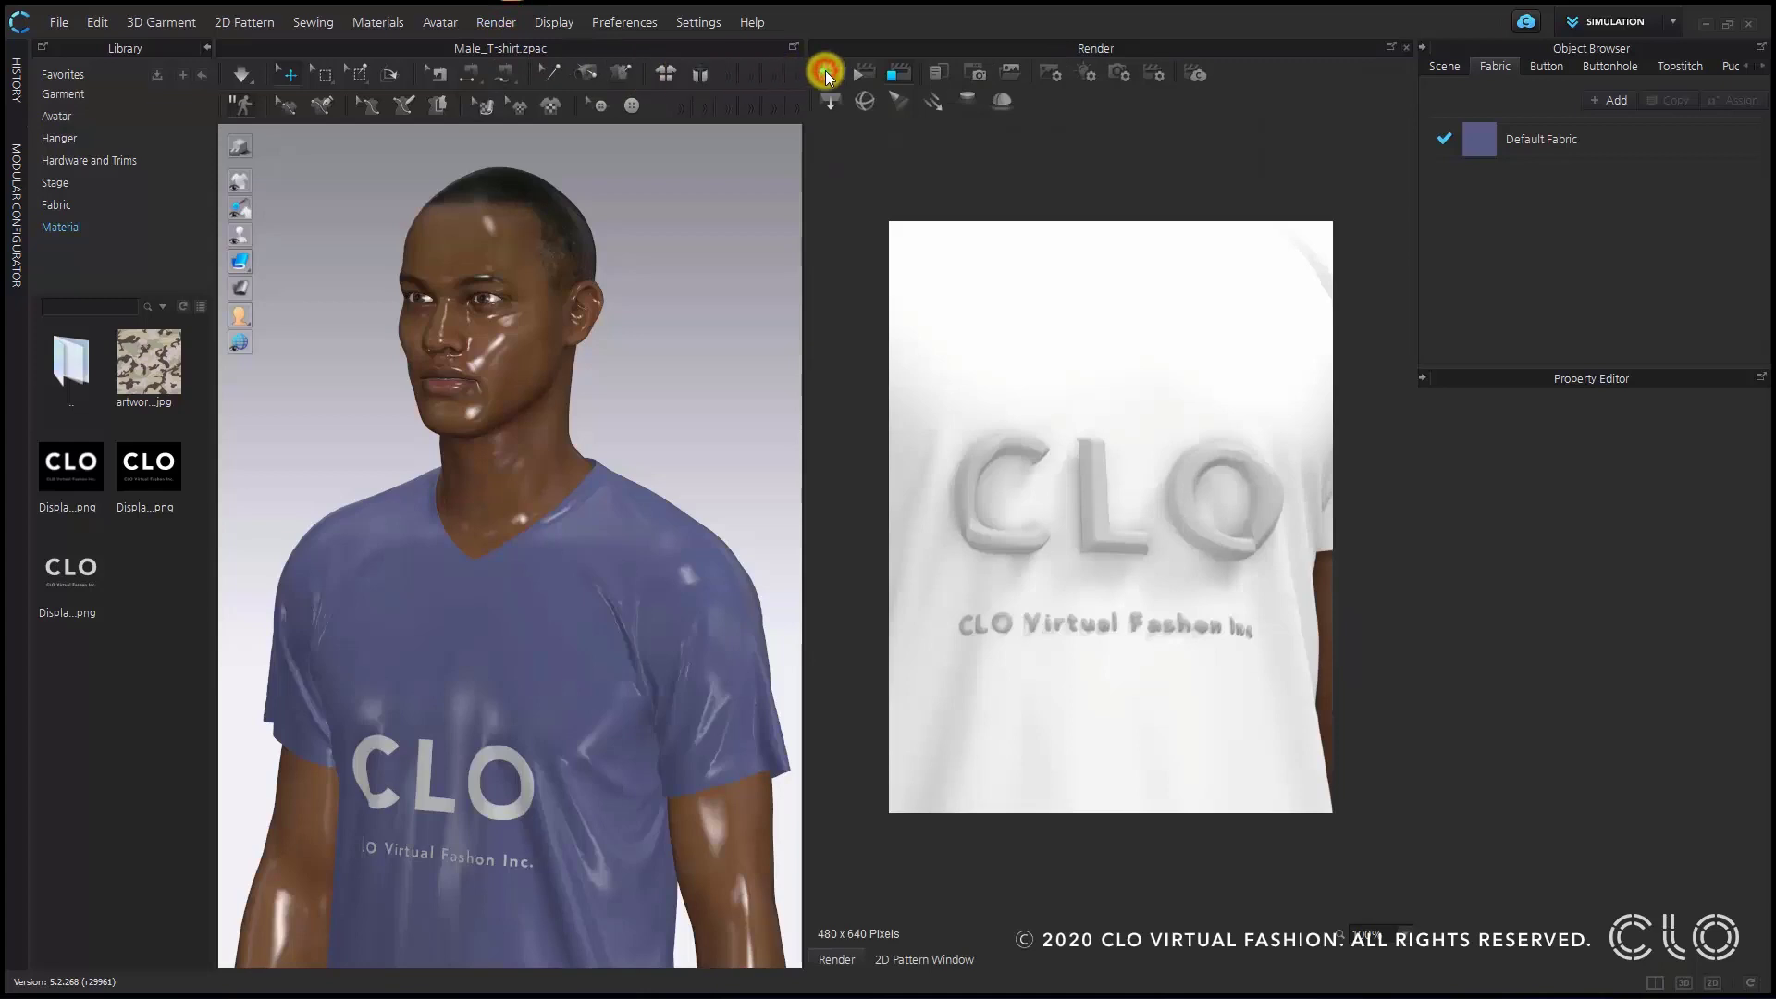